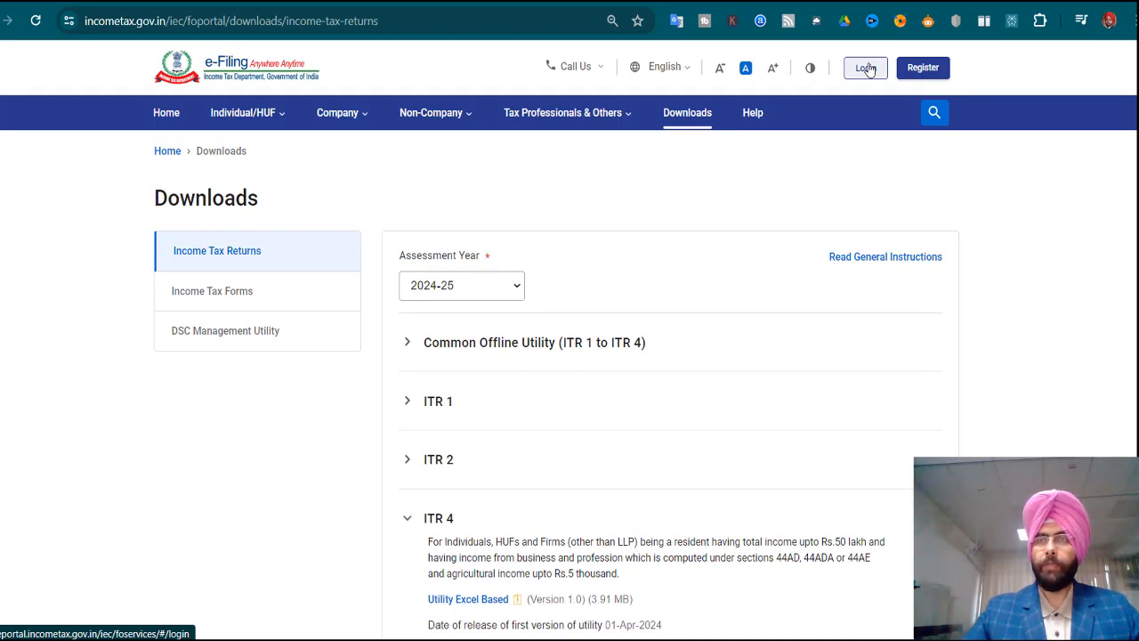
Log in to the e-Filing portal and open the File Income Tax Return page.
click(866, 68)
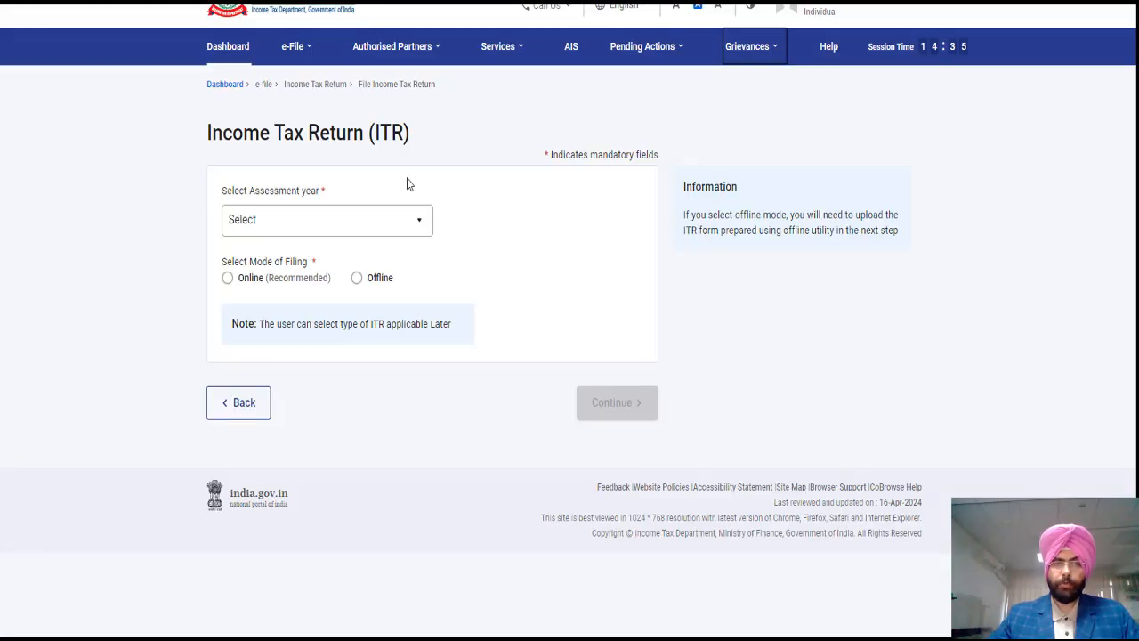
click(303, 55)
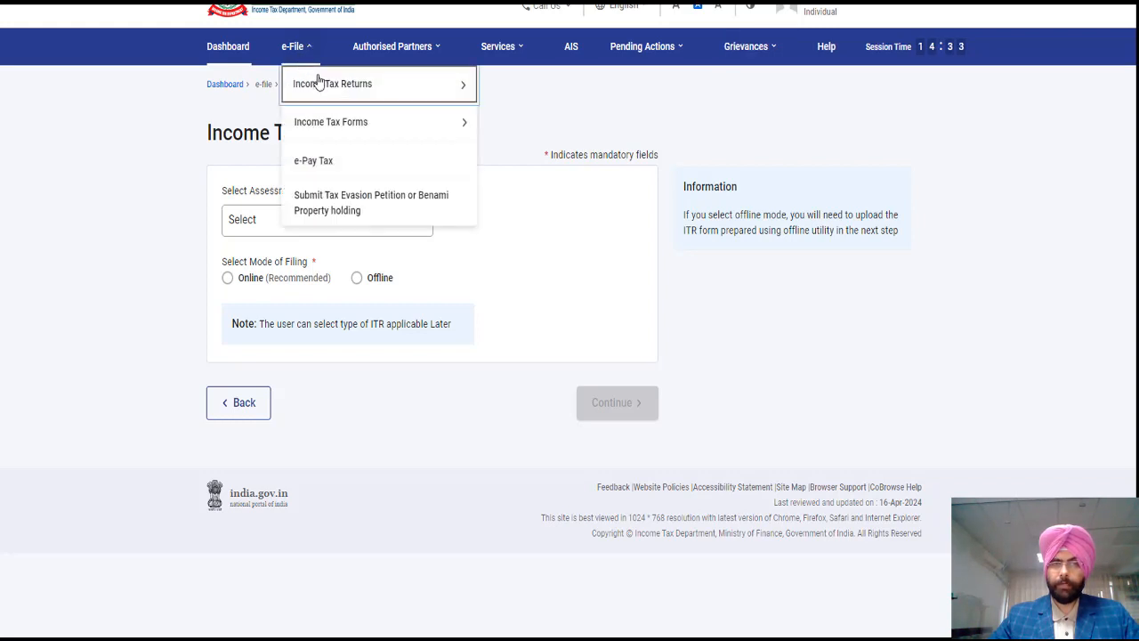
mouse_move(320, 82)
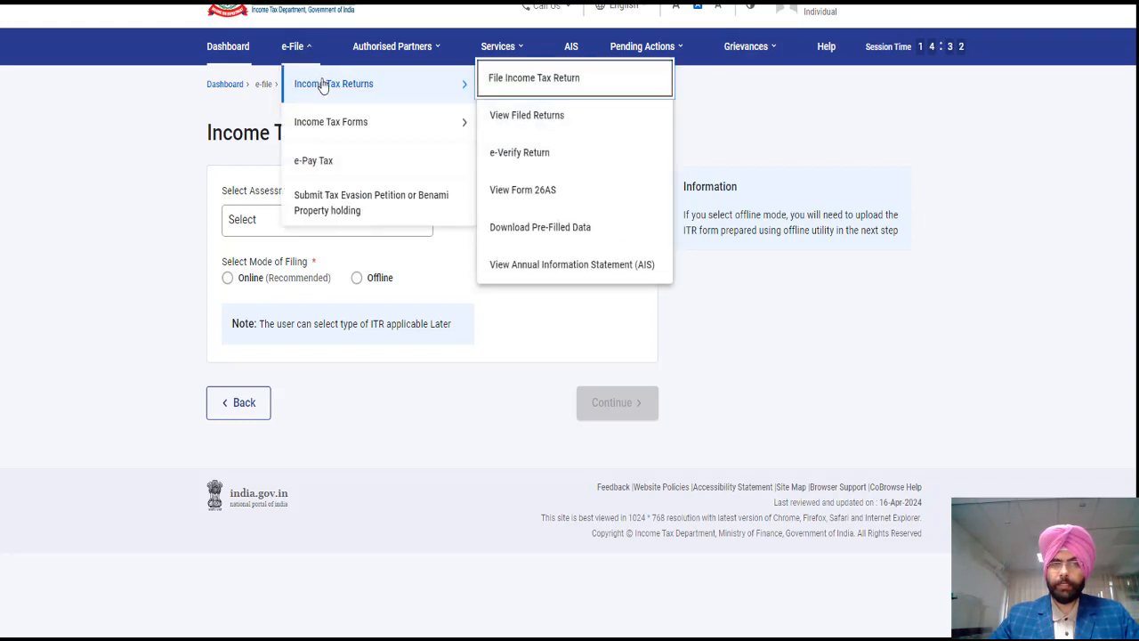
click(519, 80)
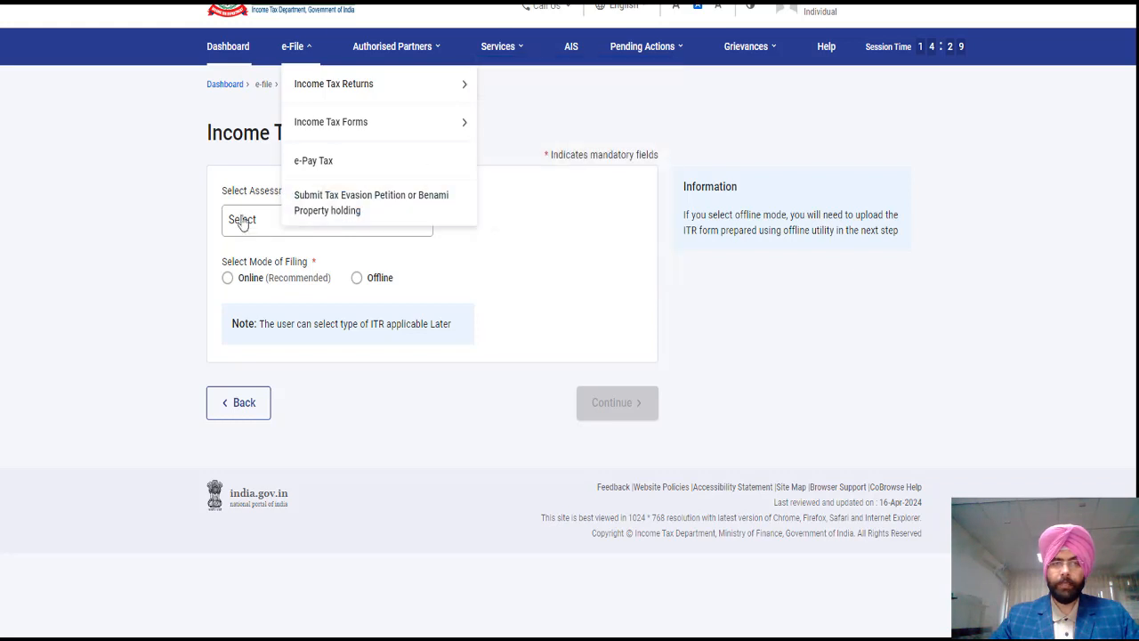
Set the assessment year to 2024-25 (Current A.Y.) with Online as the mode of filing, and continue.
click(233, 223)
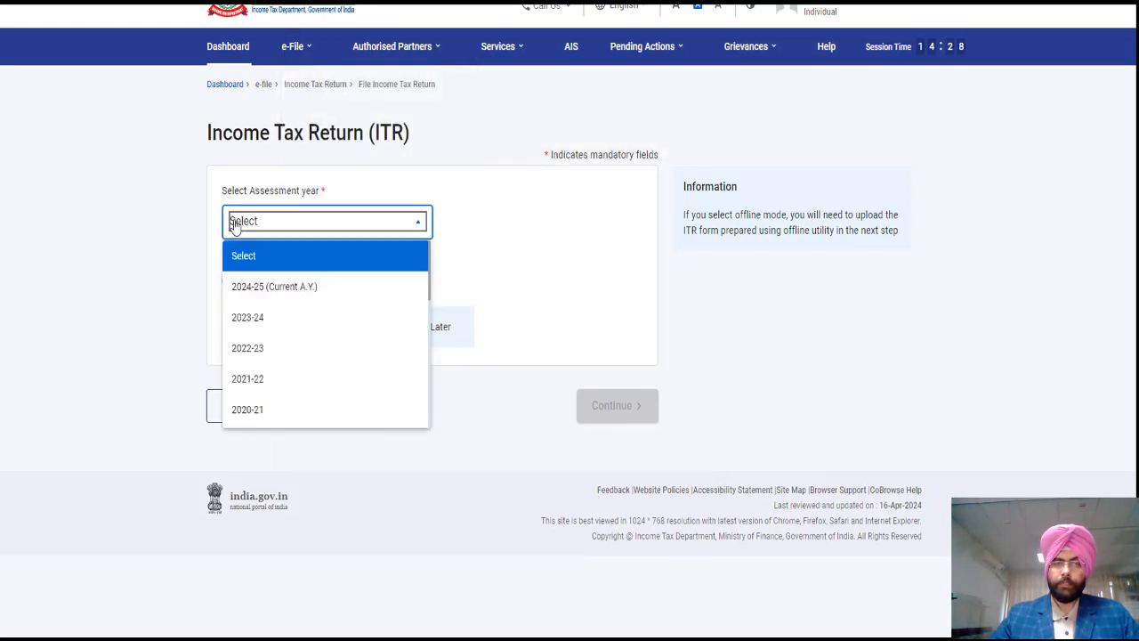
click(264, 294)
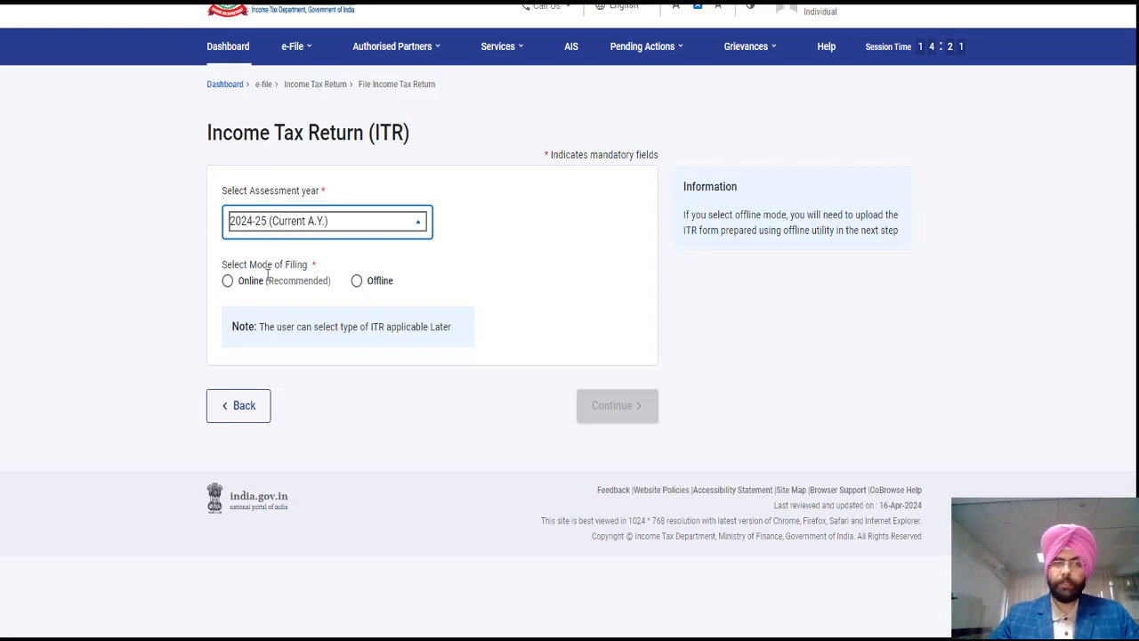
click(228, 285)
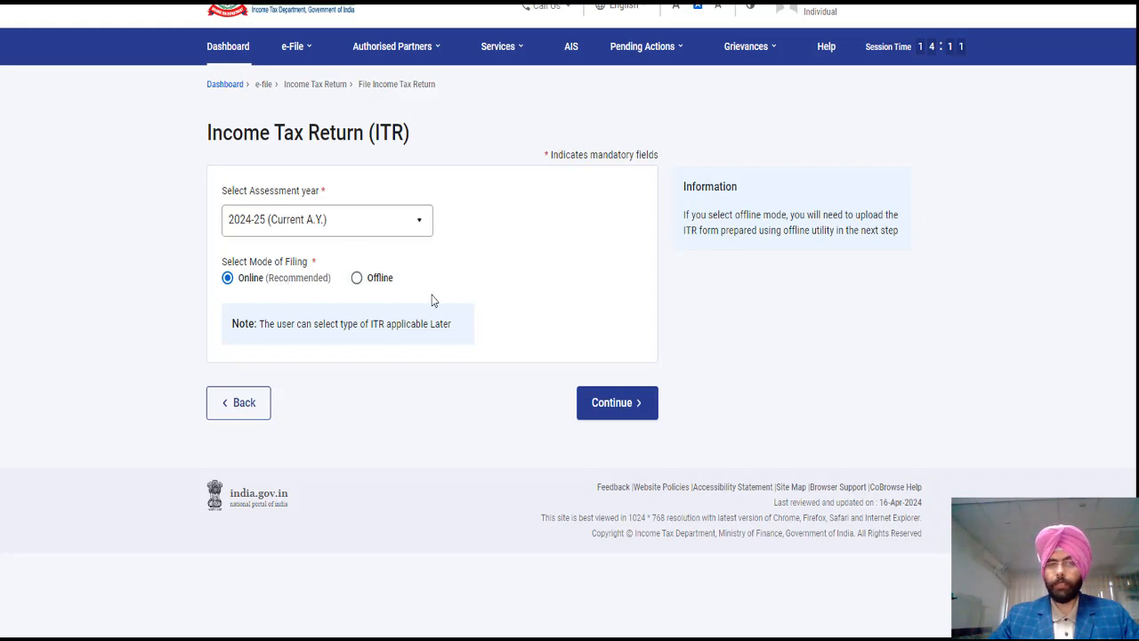
click(590, 405)
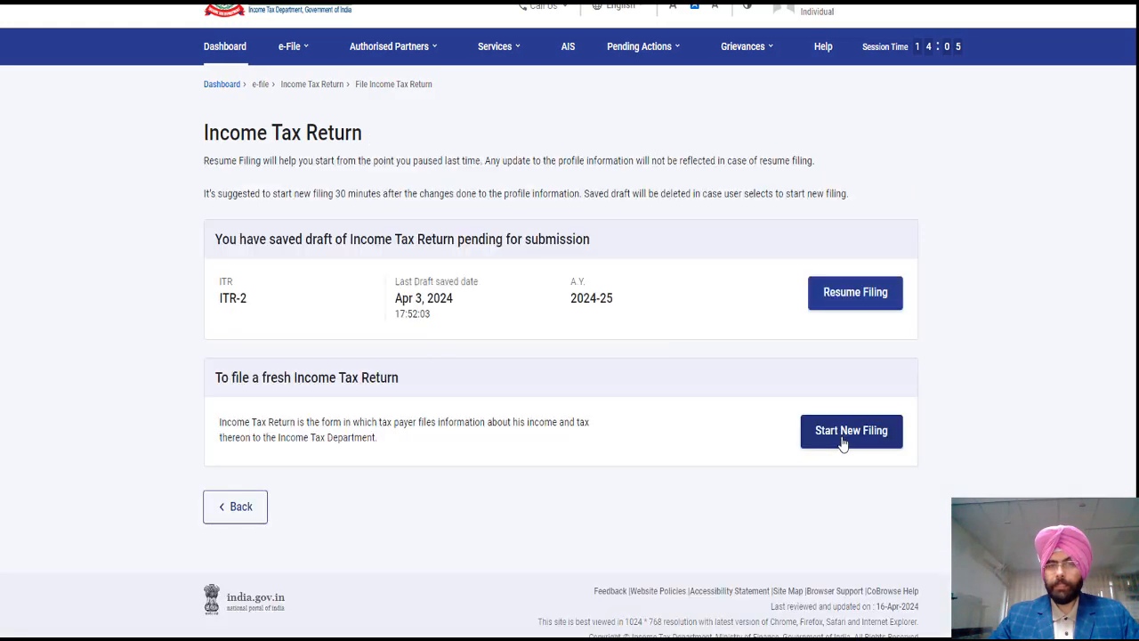
Start a new filing and choose Individual as the applicable status.
click(843, 436)
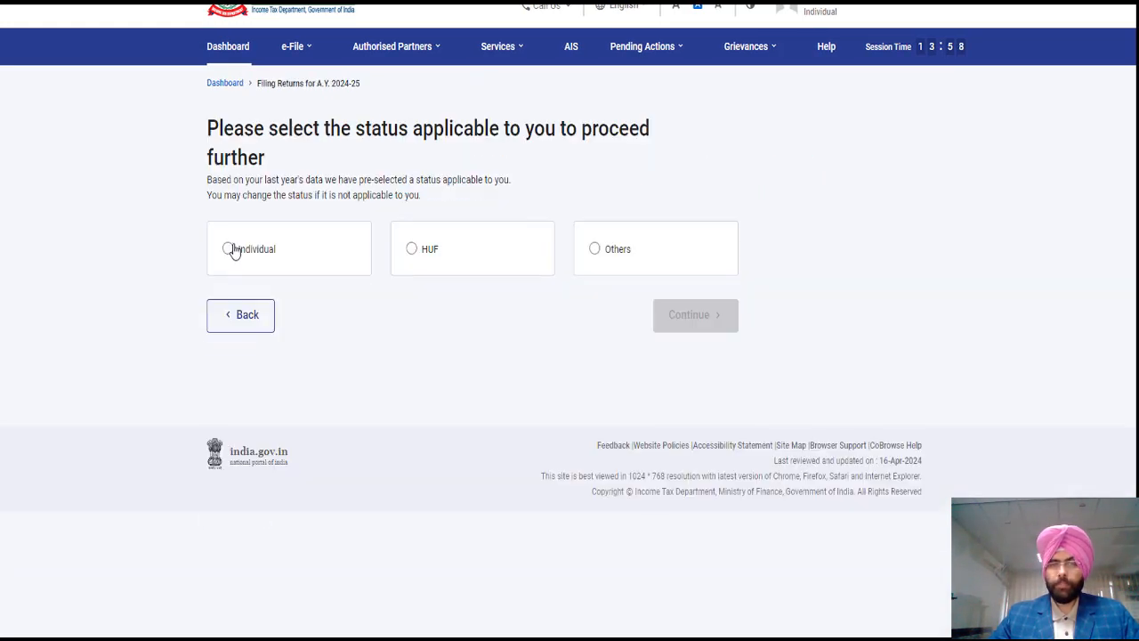
click(227, 248)
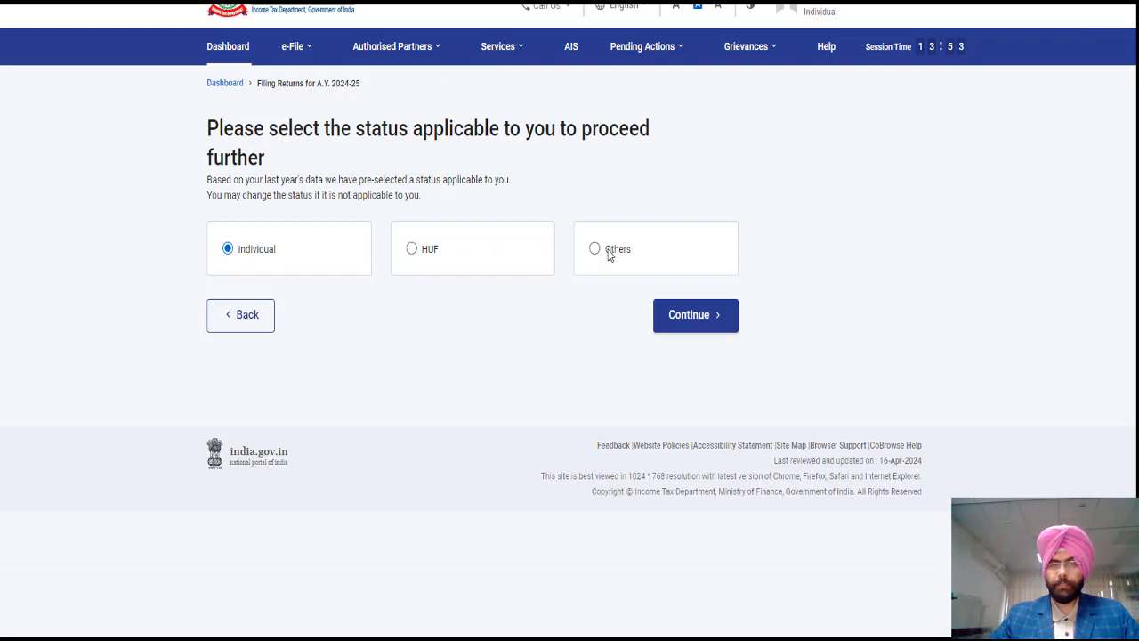
click(700, 319)
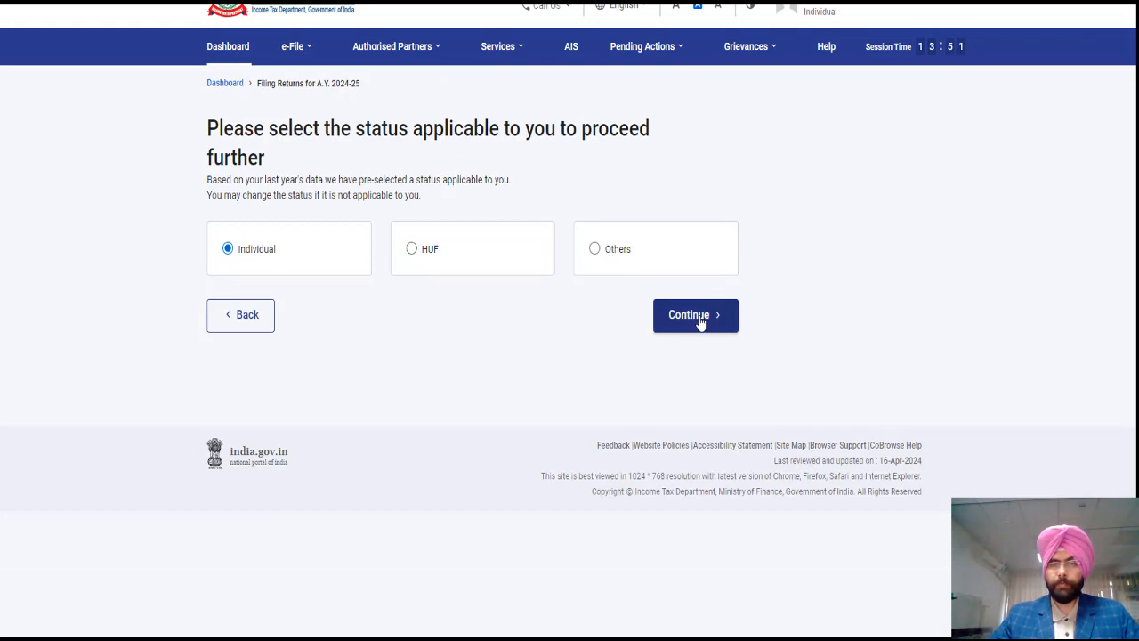
Choose ITR - 4 as the return form to file.
click(546, 271)
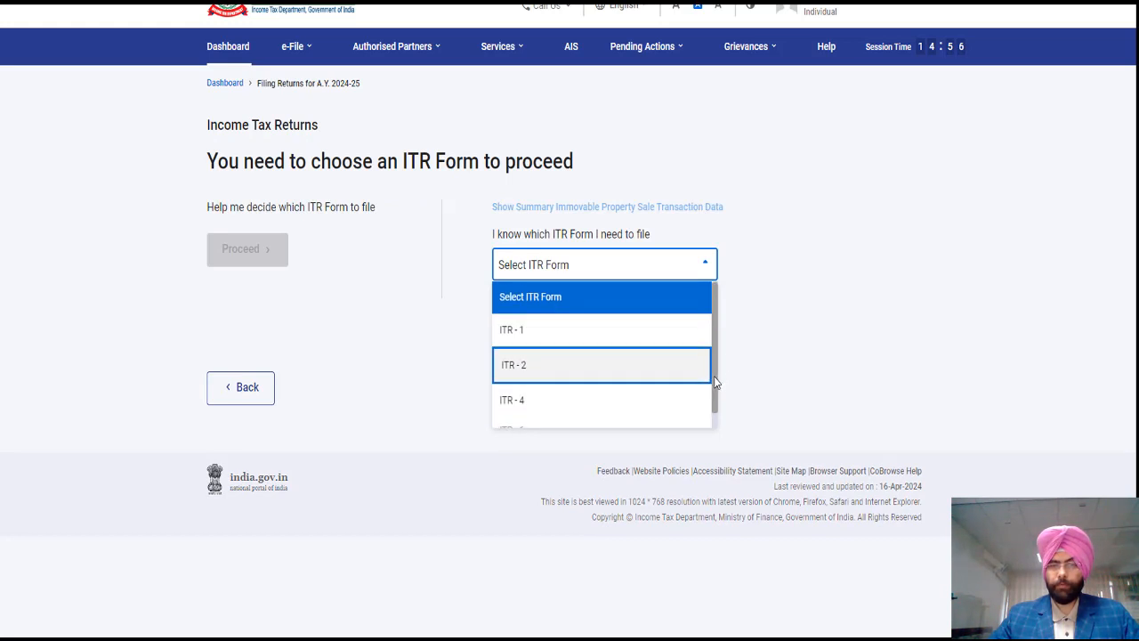
scroll(717, 378, down, 1)
click(561, 387)
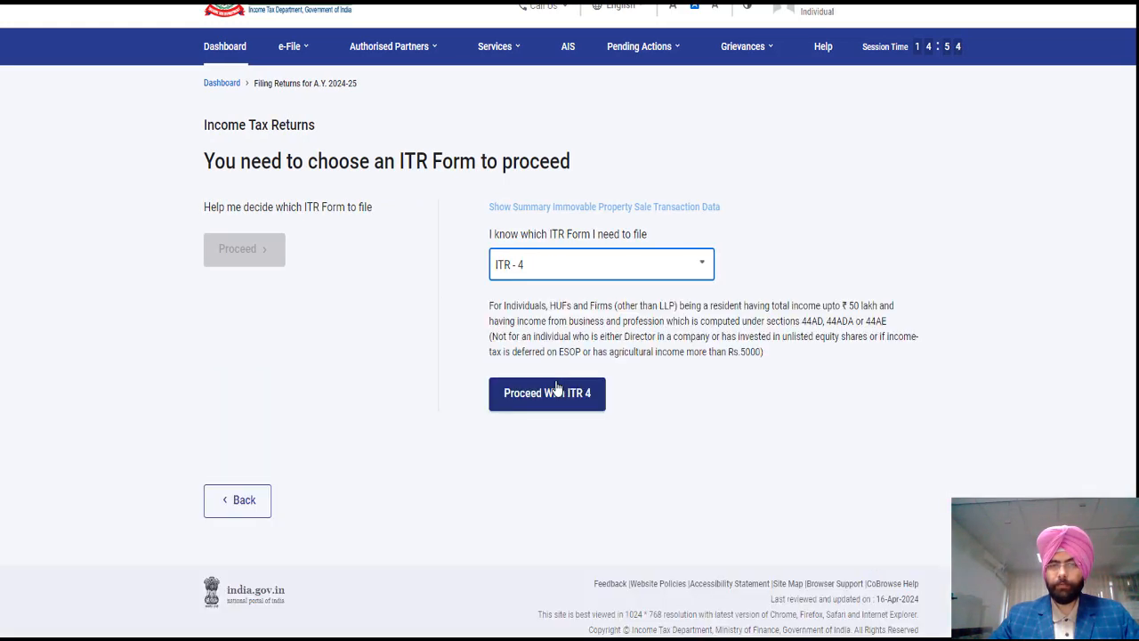
Examine the ITR-4 eligibility conditions on assessee type, income limit and the presumptive sections 44AD, 44ADA and 44AE.
drag(503, 311, 608, 313)
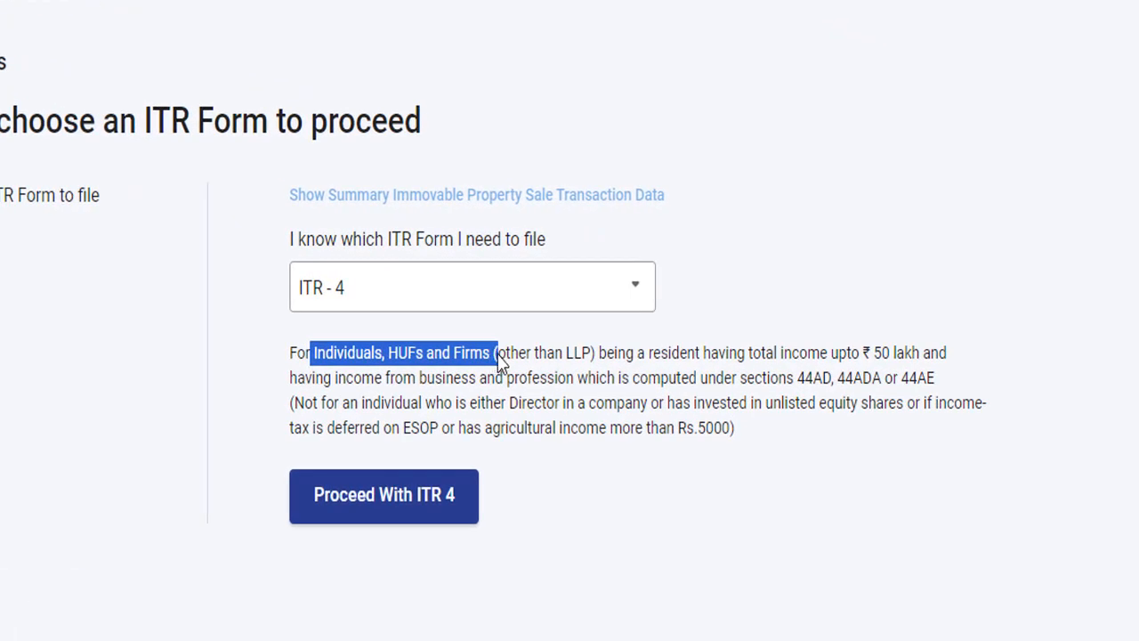
drag(500, 360, 926, 358)
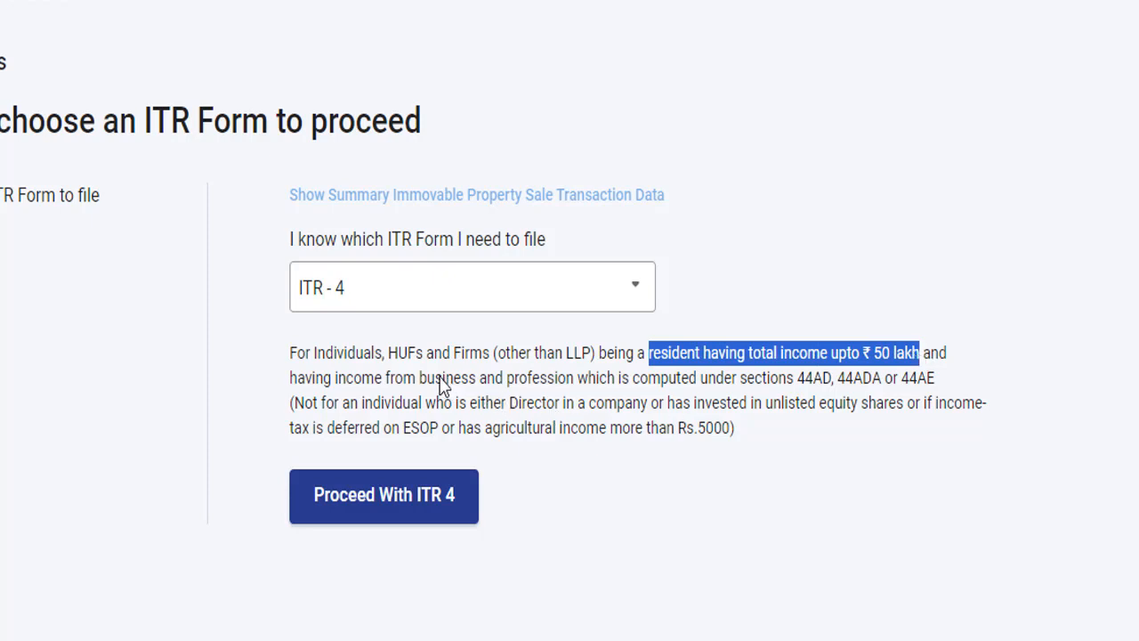
drag(436, 379, 949, 382)
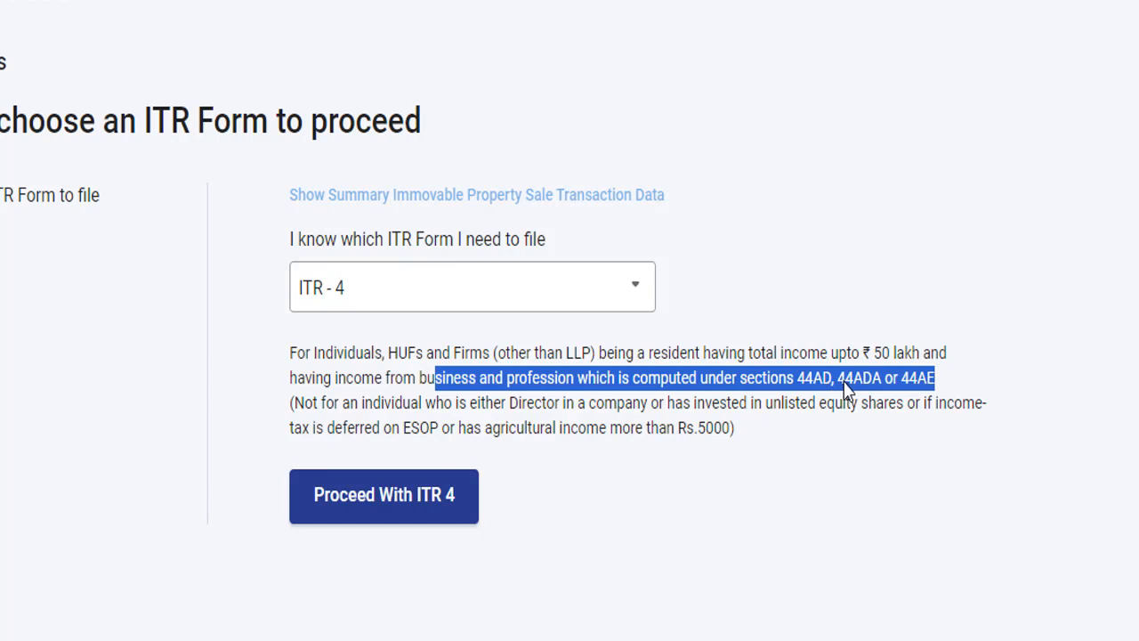
click(909, 385)
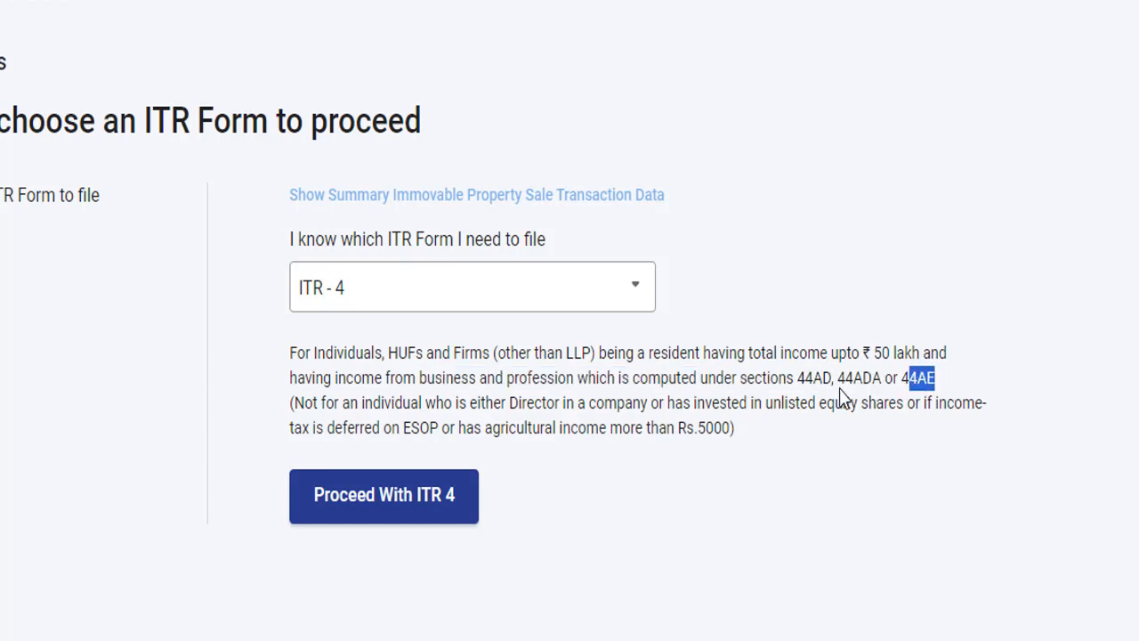
drag(834, 382, 804, 389)
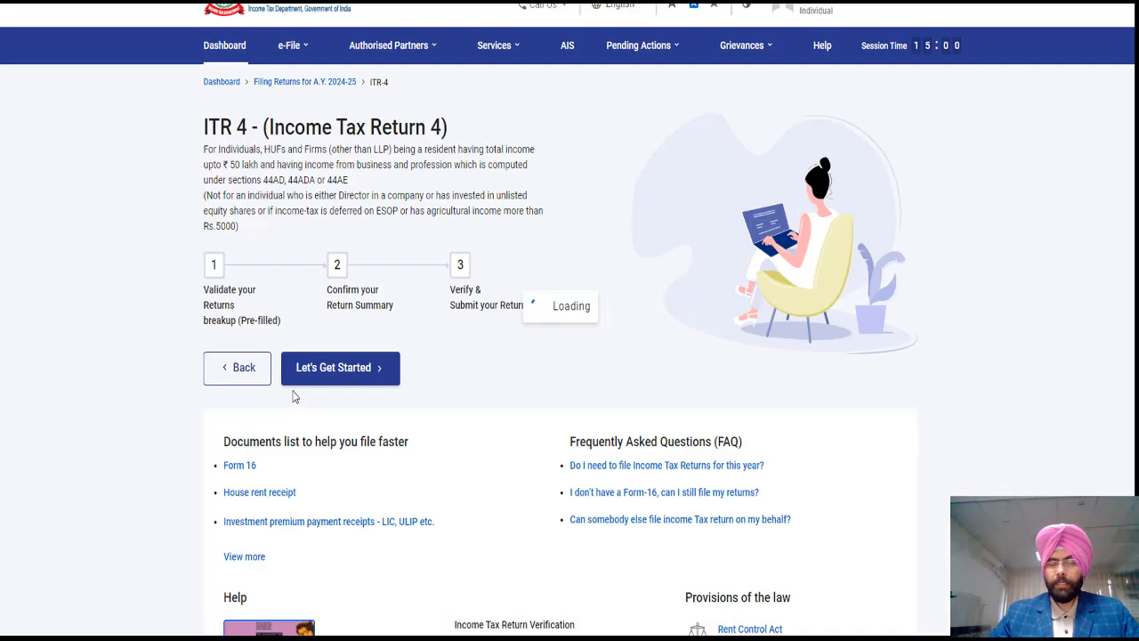
Start the ITR-4 return with "Taxable income is more than basic exemption limit" as the filing reason and acknowledge the pre-filled data notice.
click(328, 378)
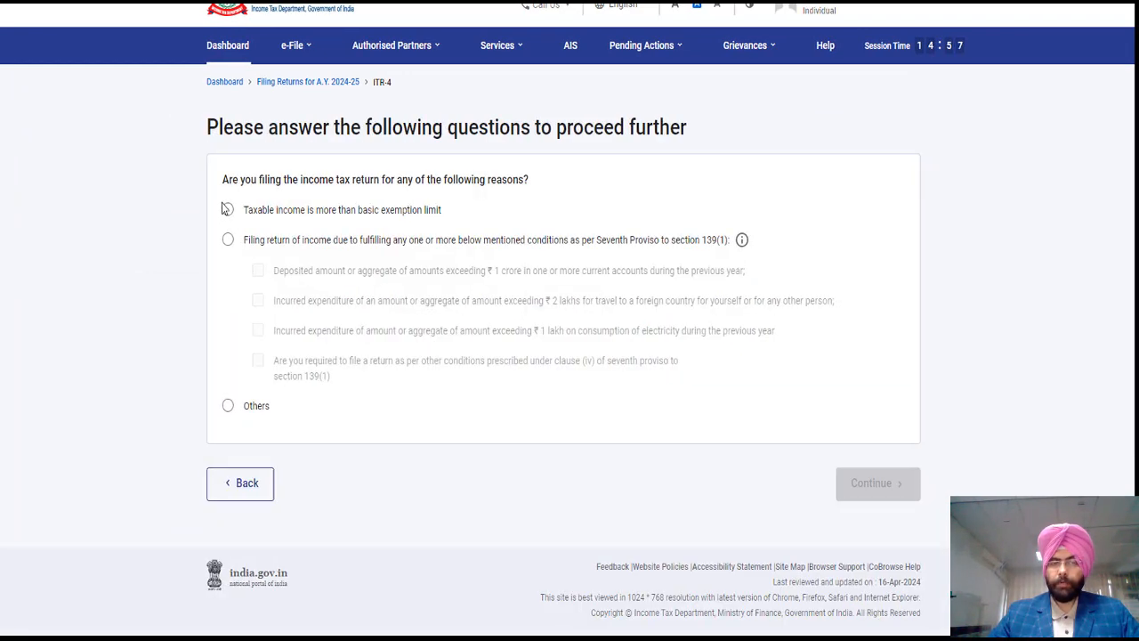
click(228, 210)
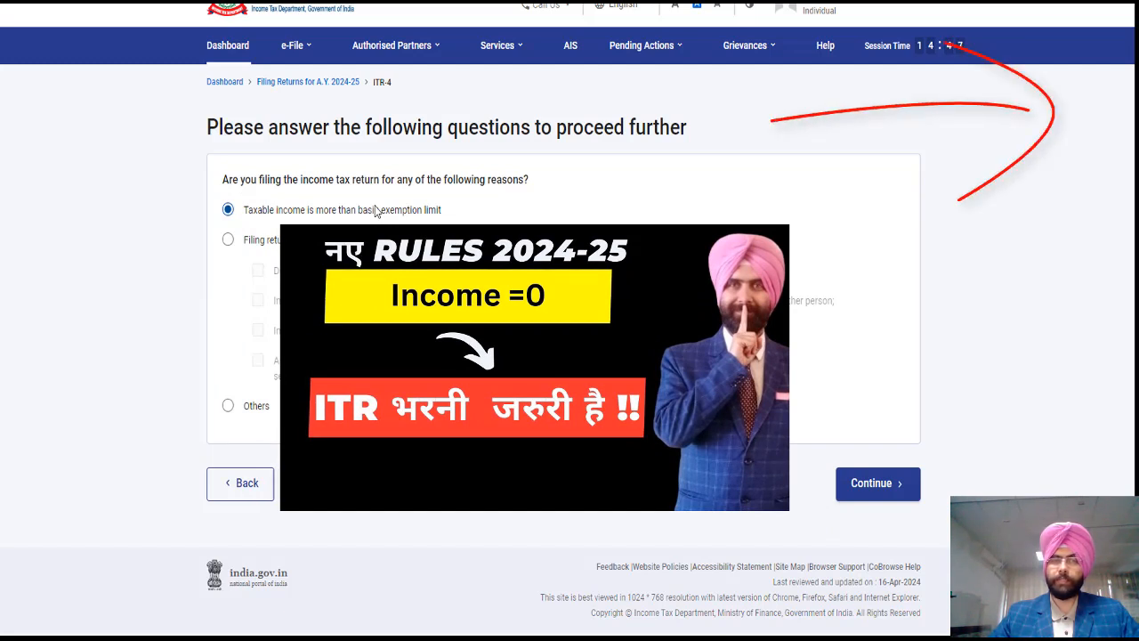
click(228, 241)
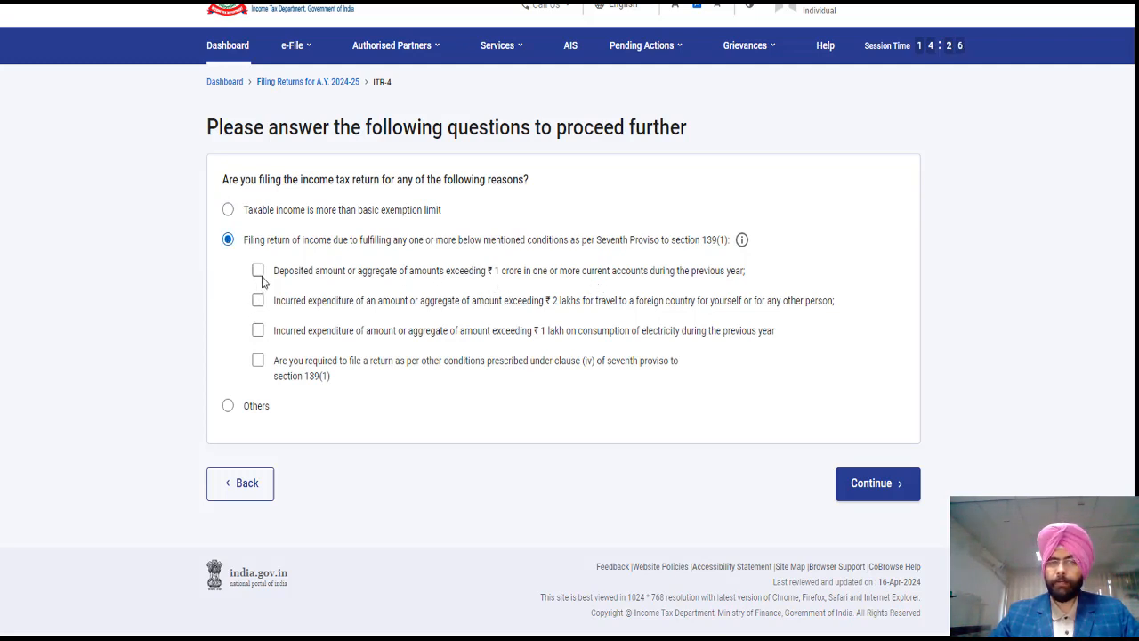
click(228, 212)
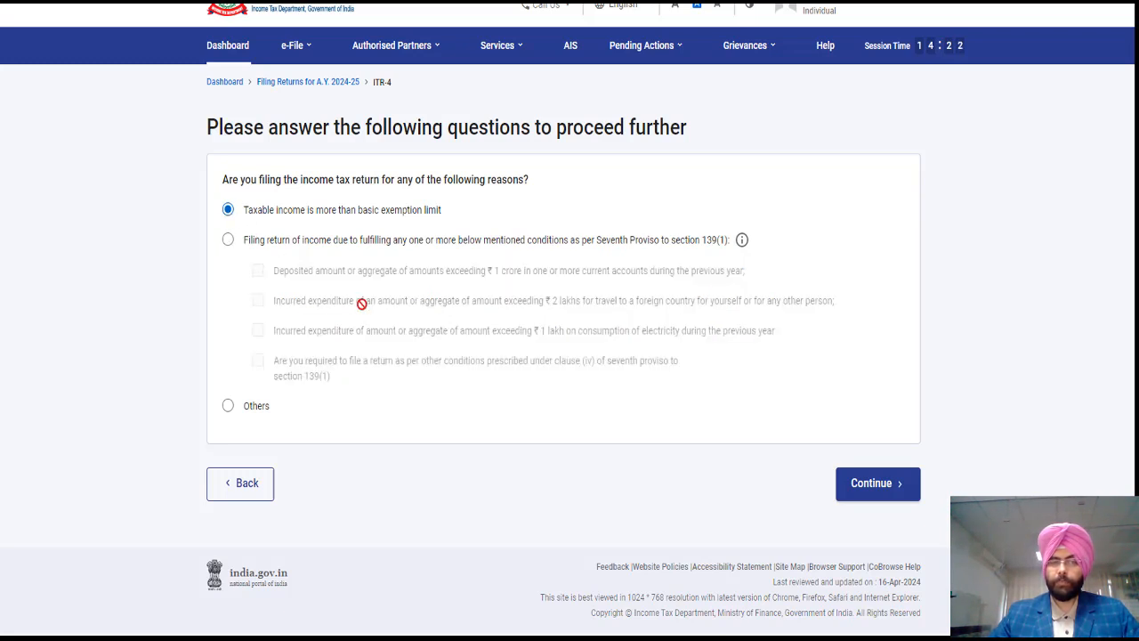
click(868, 486)
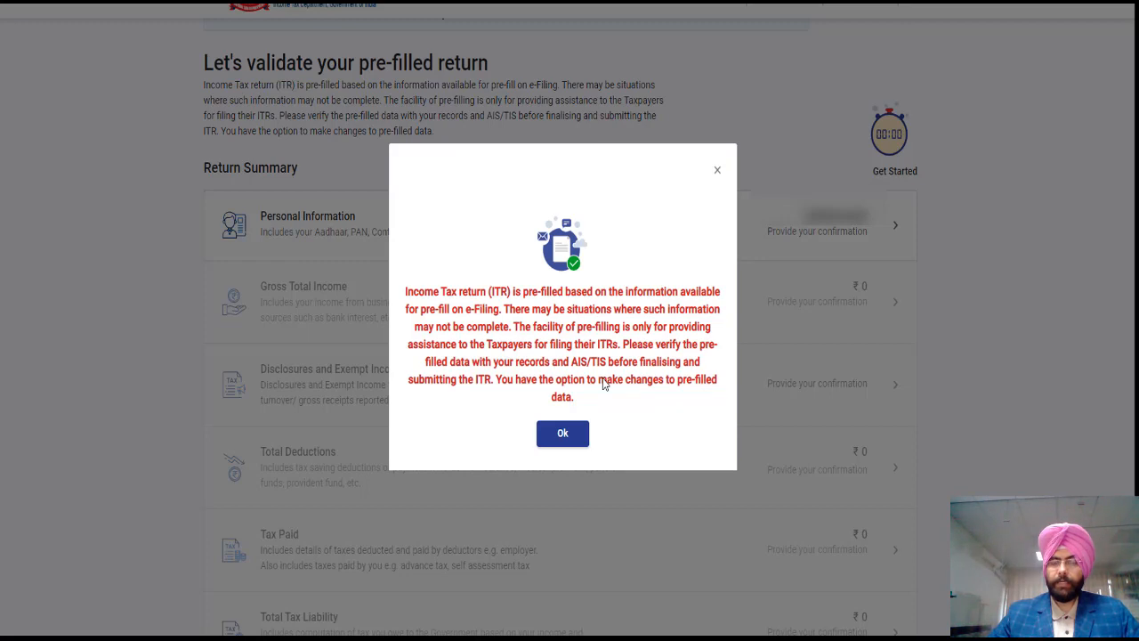
click(563, 433)
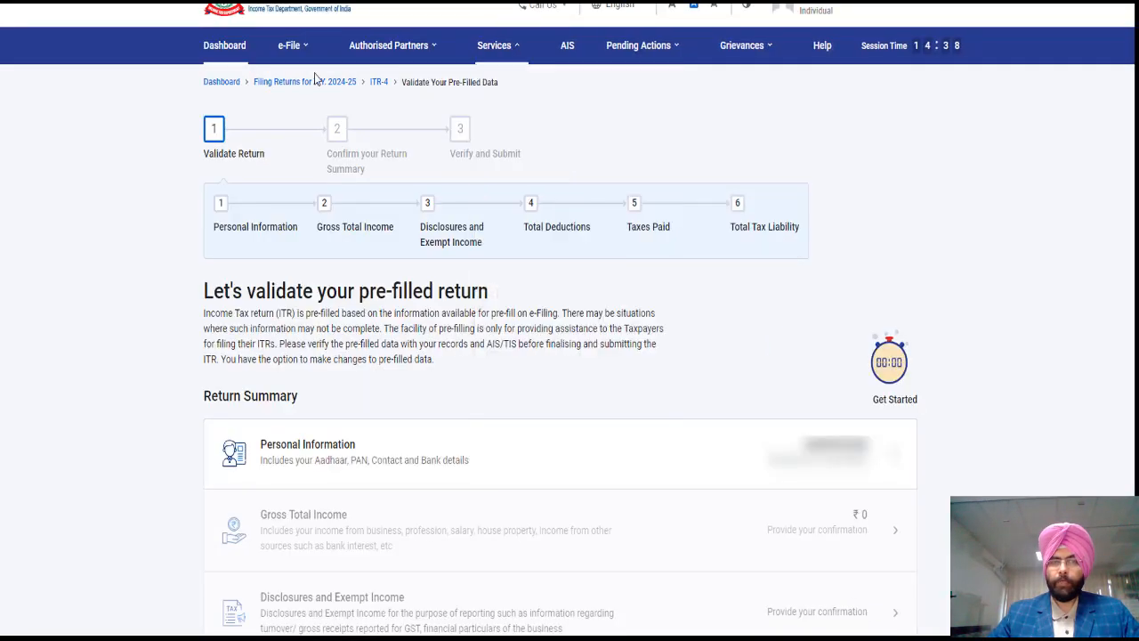
mouse_move(294, 60)
mouse_move(311, 89)
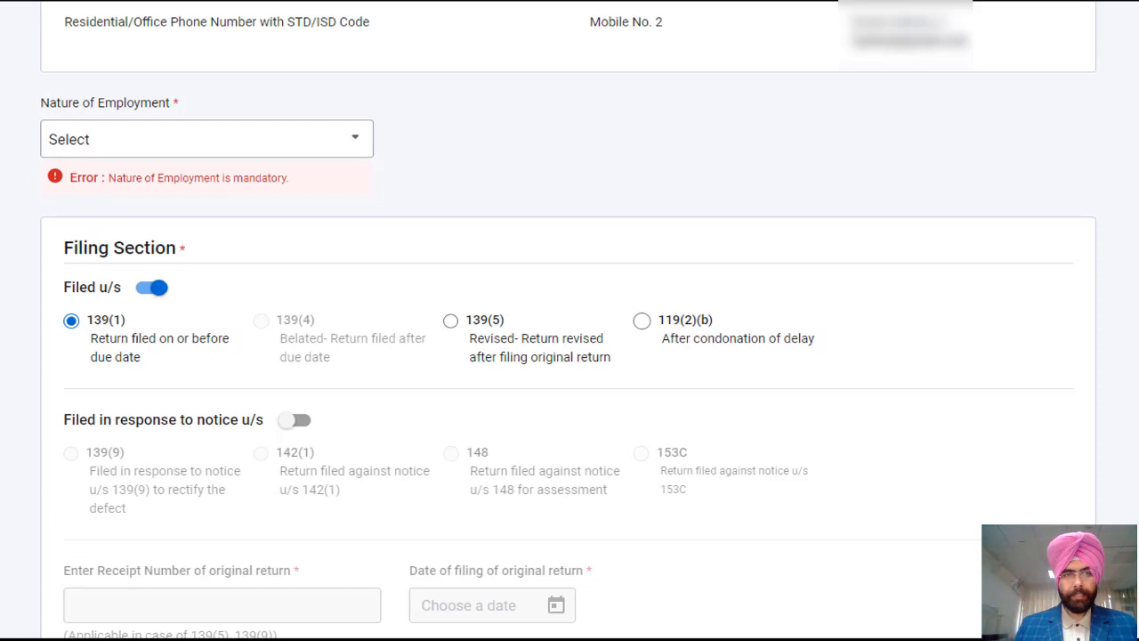
Set the Nature of Employment to Others in the personal information.
scroll(569, 320, down, 1)
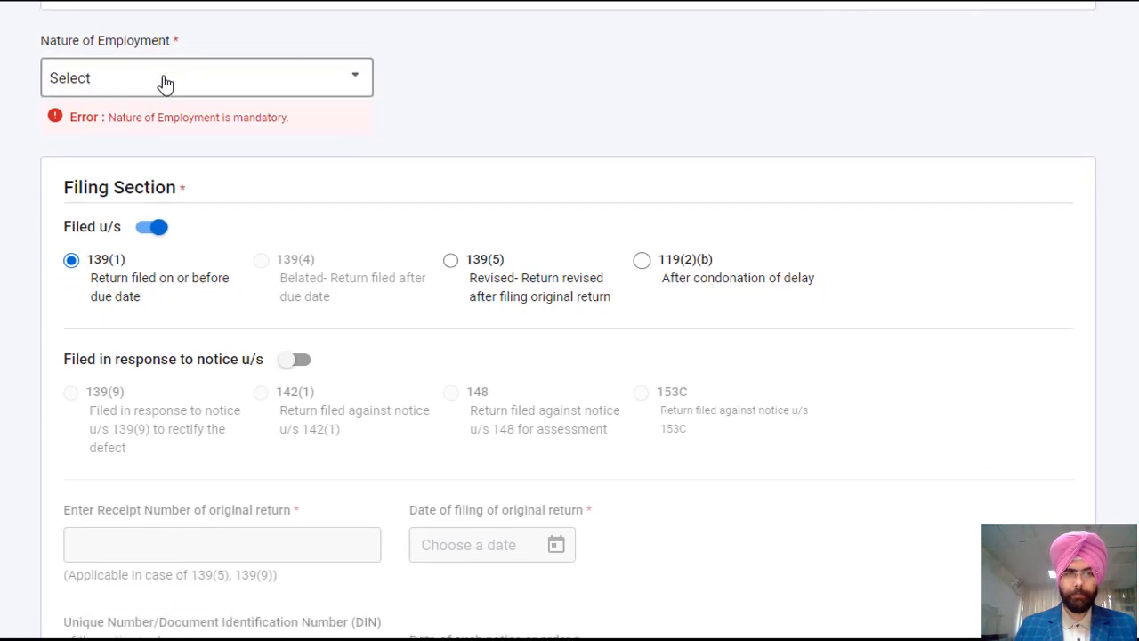
click(164, 83)
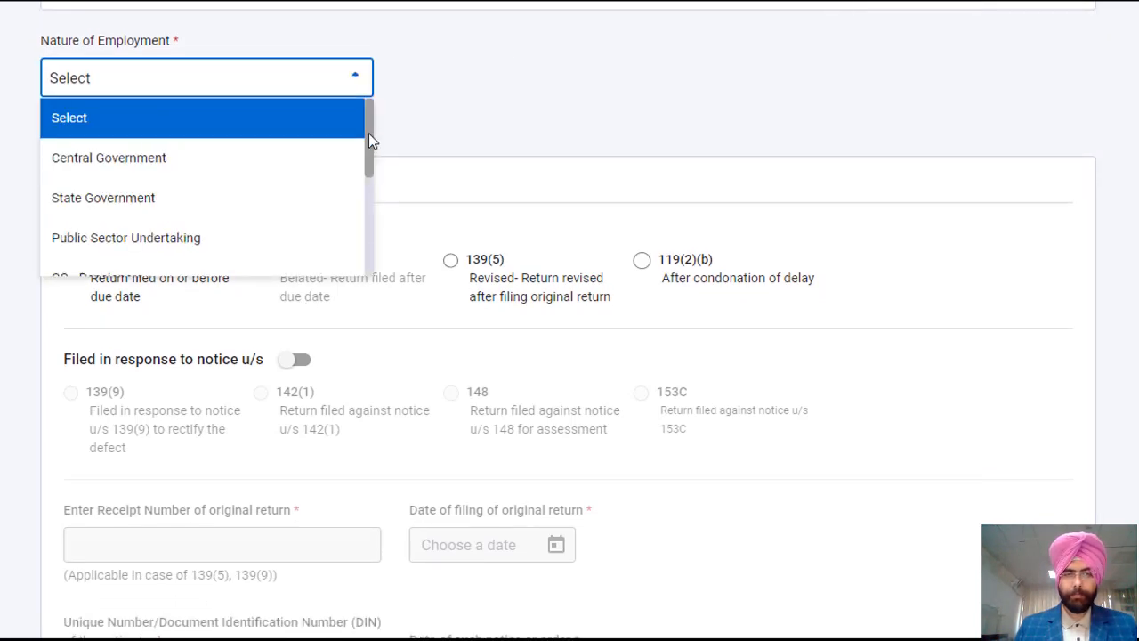
drag(369, 133, 280, 243)
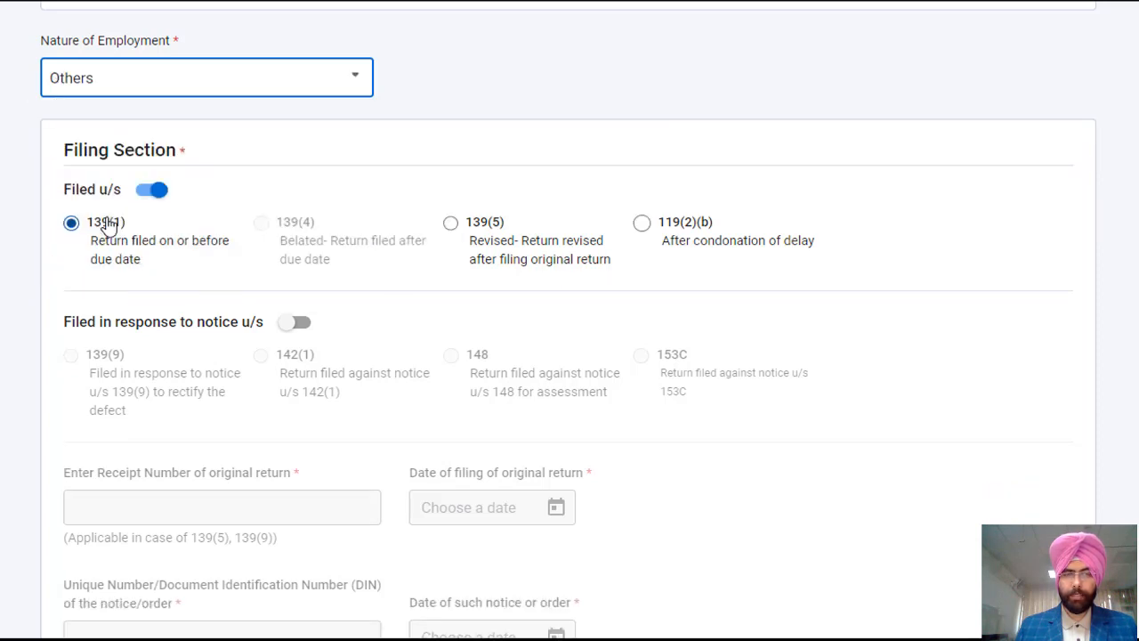
Try the 139(5) revised return option in the Filing Section and restore 139(1), return filed on or before due date.
scroll(570, 321, down, 1)
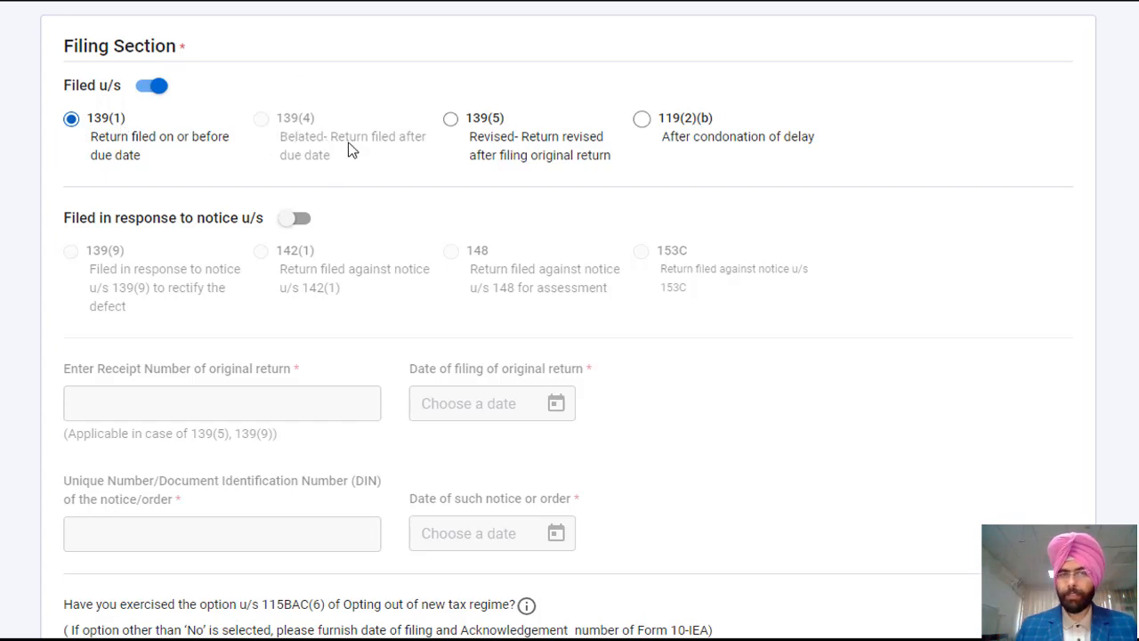
click(451, 120)
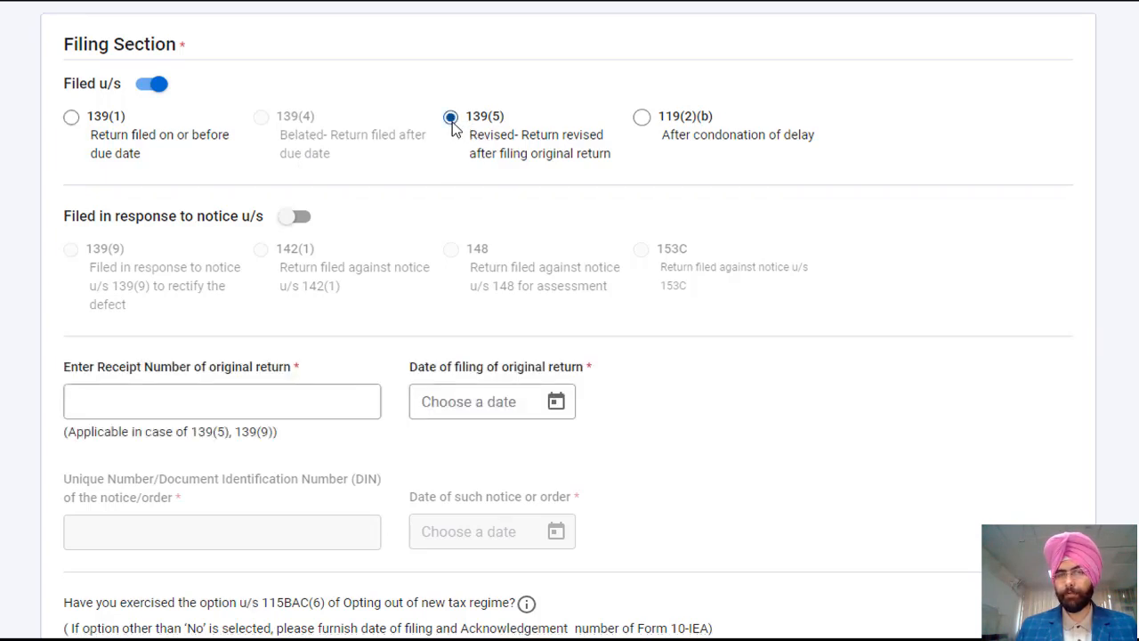
click(71, 116)
Answer the section 115BAC(6) question on opting out of the new tax regime with "Yes, within due date".
scroll(1002, 178, down, 2)
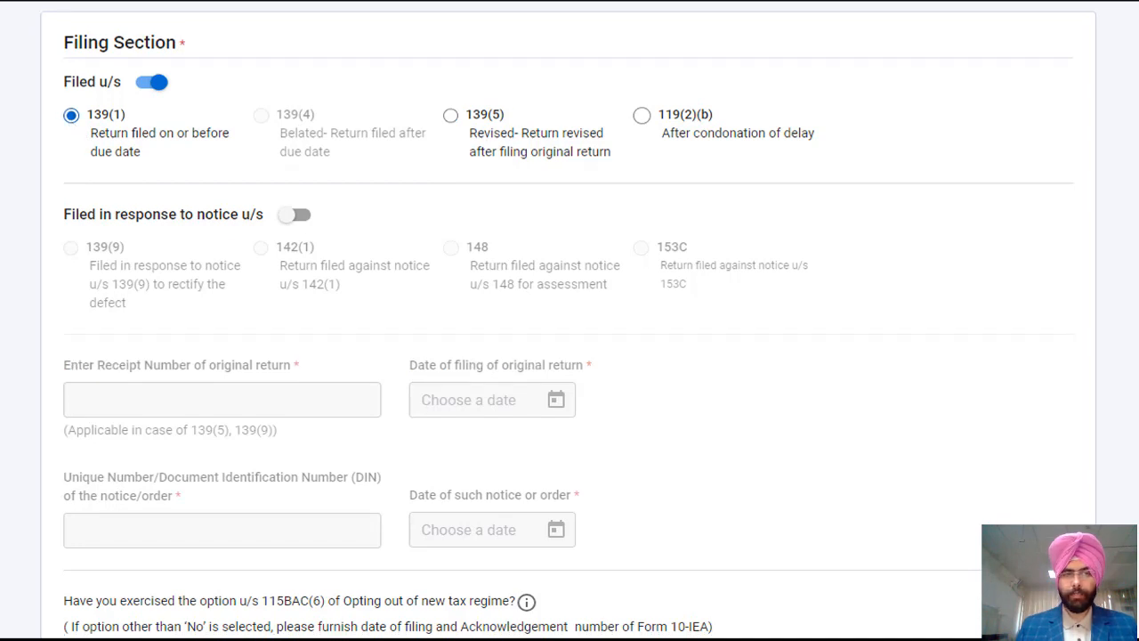
scroll(452, 268, down, 3)
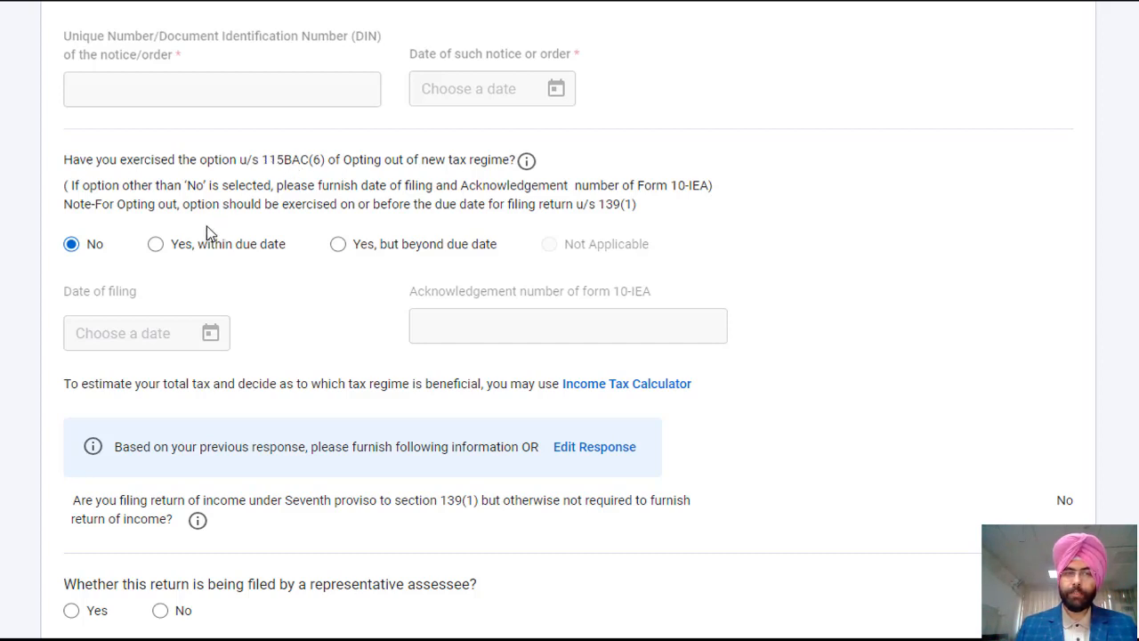
click(156, 246)
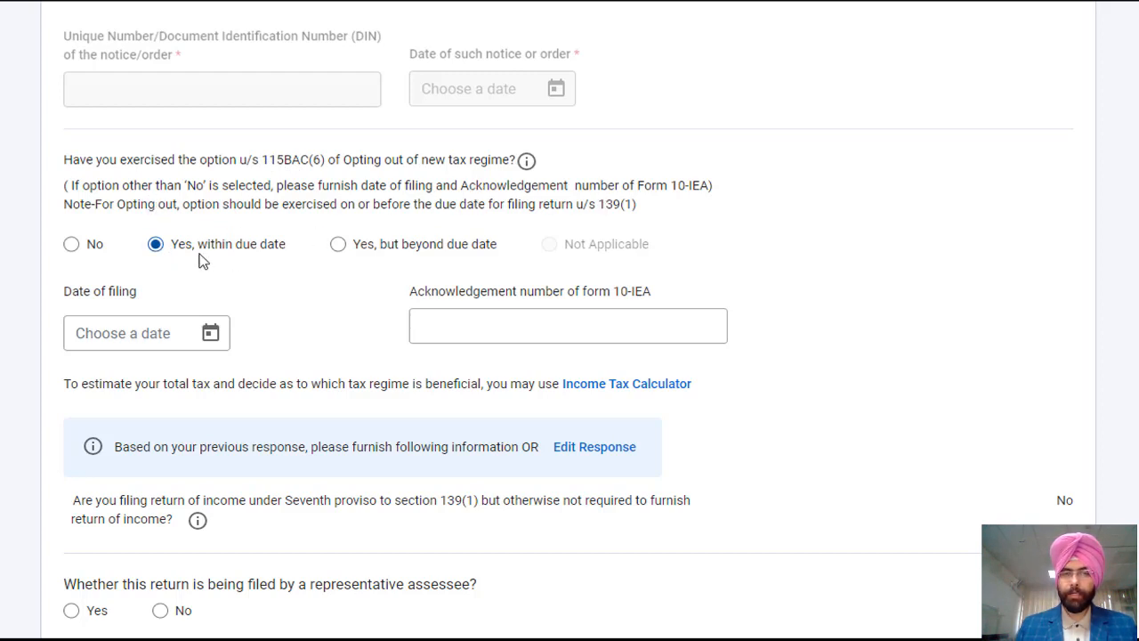
click(338, 246)
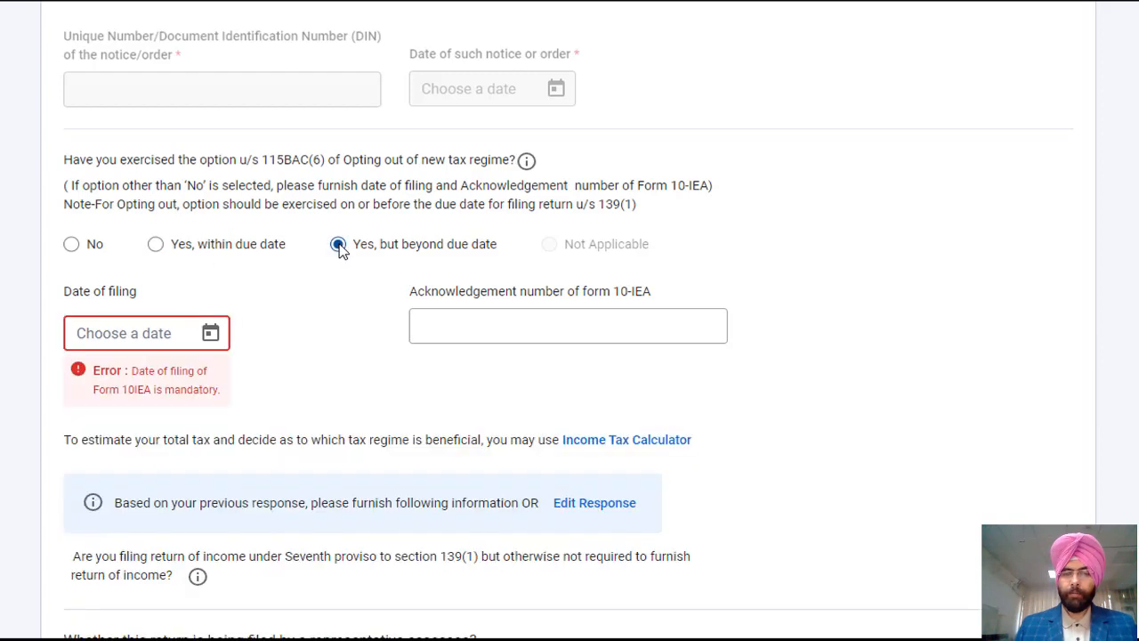
click(156, 245)
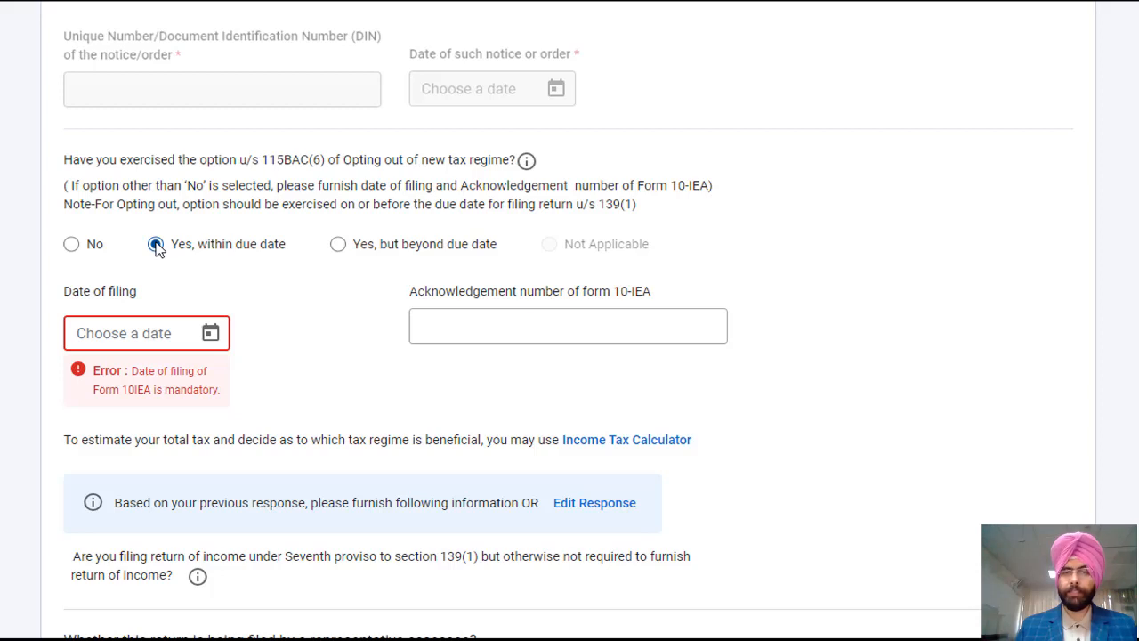
Compare the options for the section 115BAC(6) question on opting out of the new tax regime and set the answer to "No".
drag(638, 186, 711, 187)
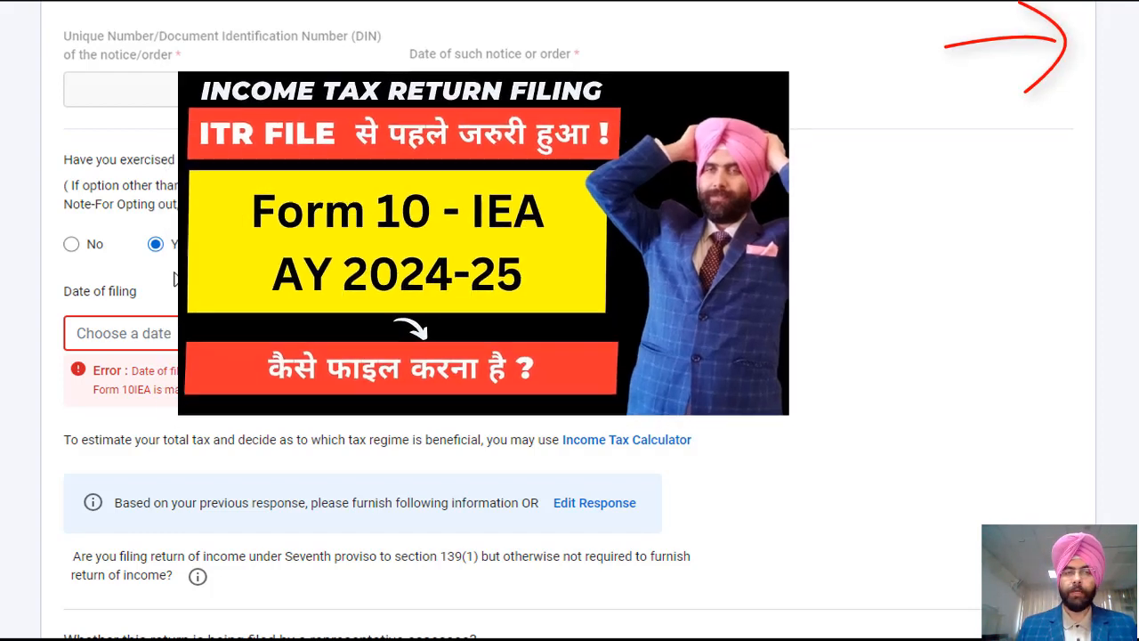
click(71, 245)
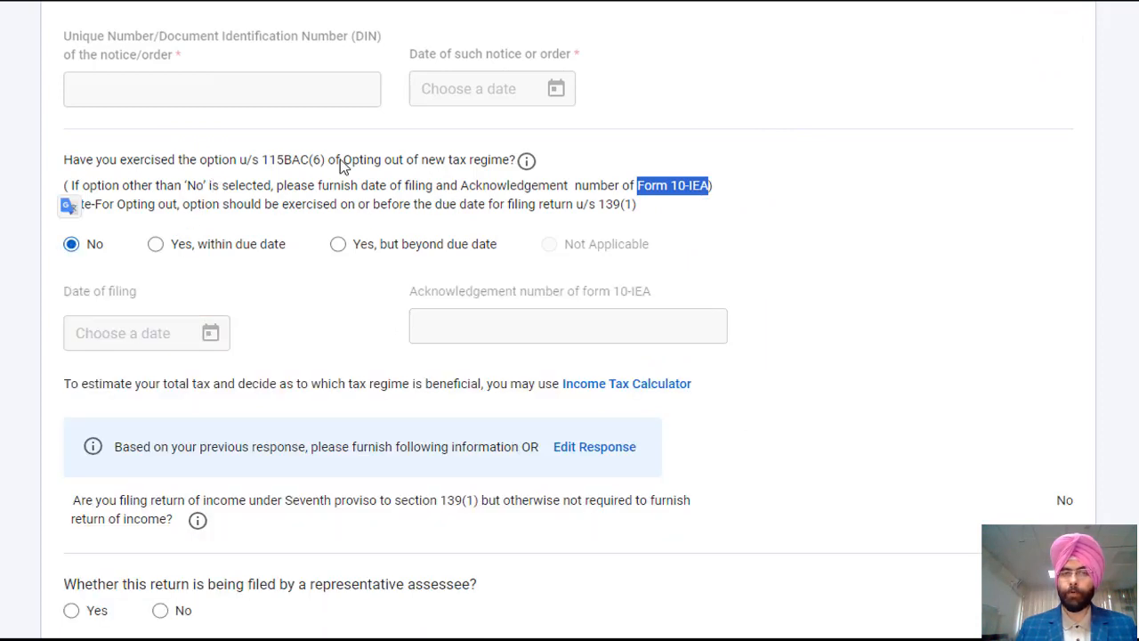
drag(337, 161, 483, 165)
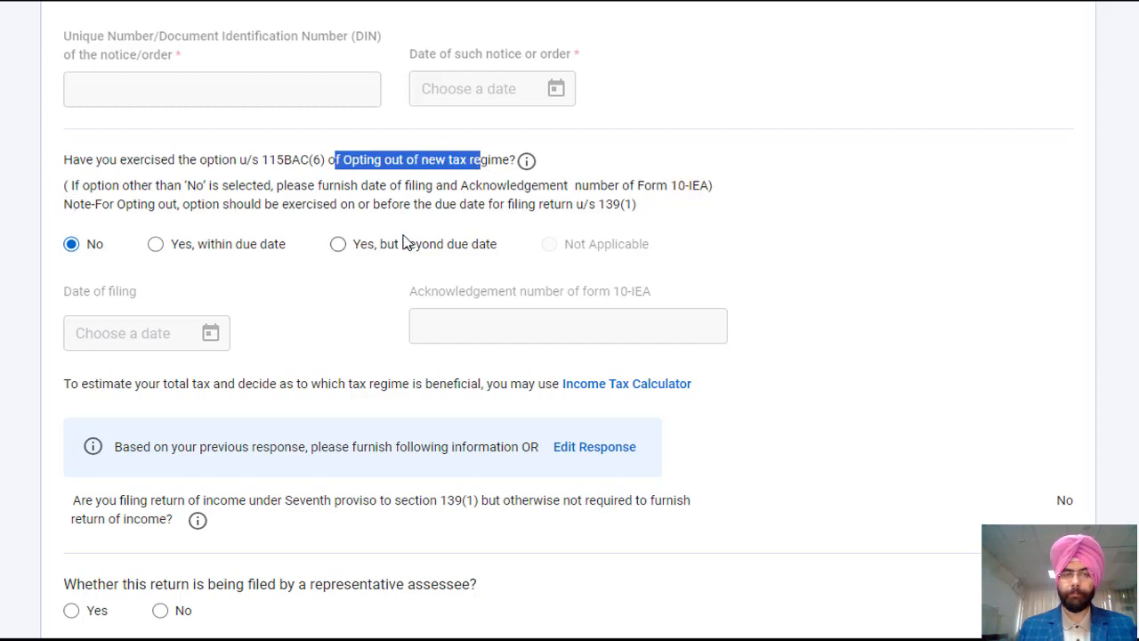
click(154, 245)
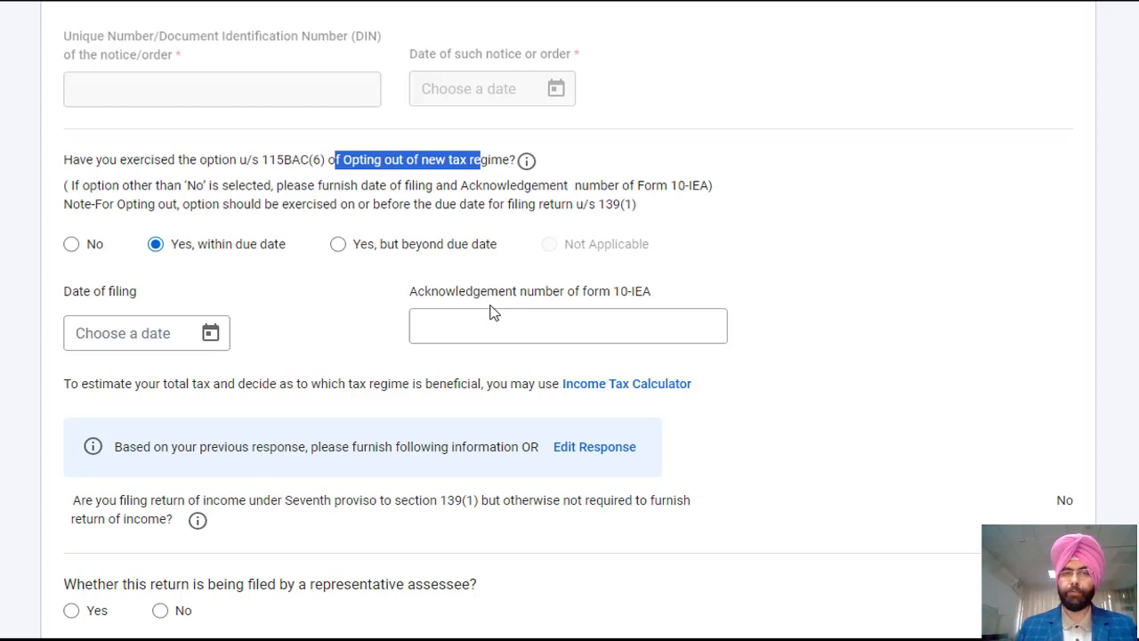
click(711, 187)
drag(711, 187, 644, 186)
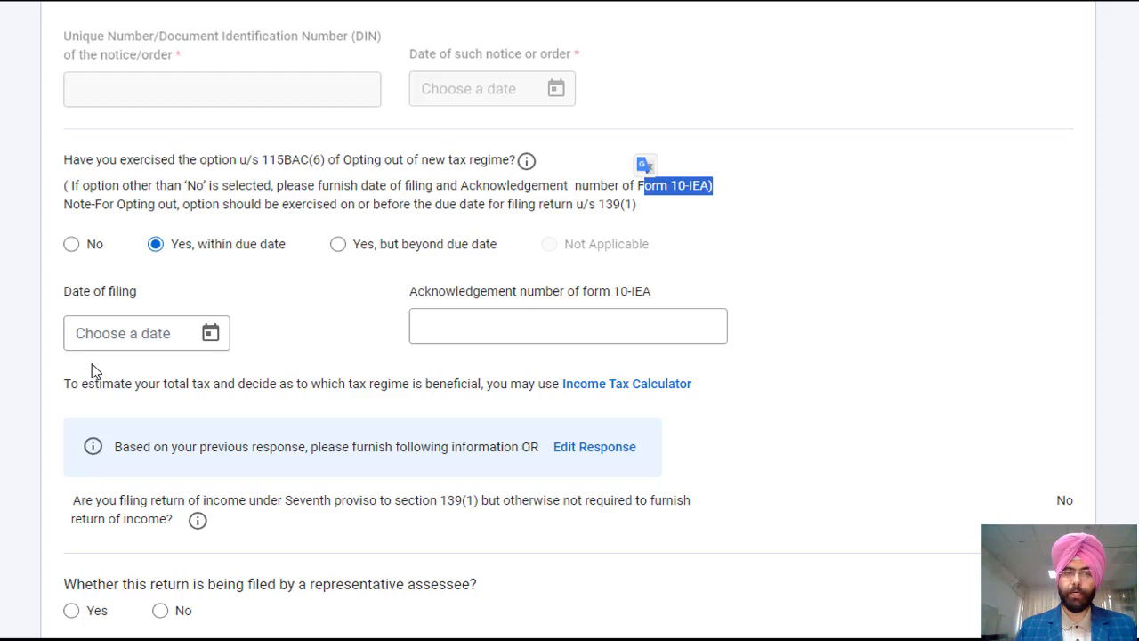
click(70, 245)
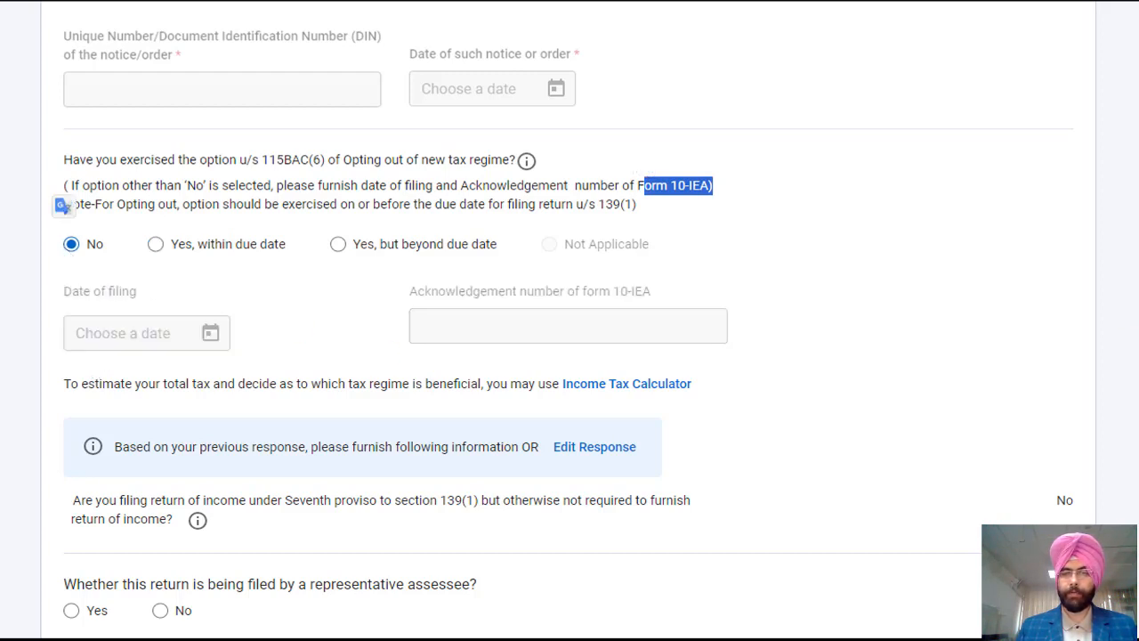
Declare that the return is not being filed by a representative assessee and go through the bank details.
scroll(402, 99, down, 5)
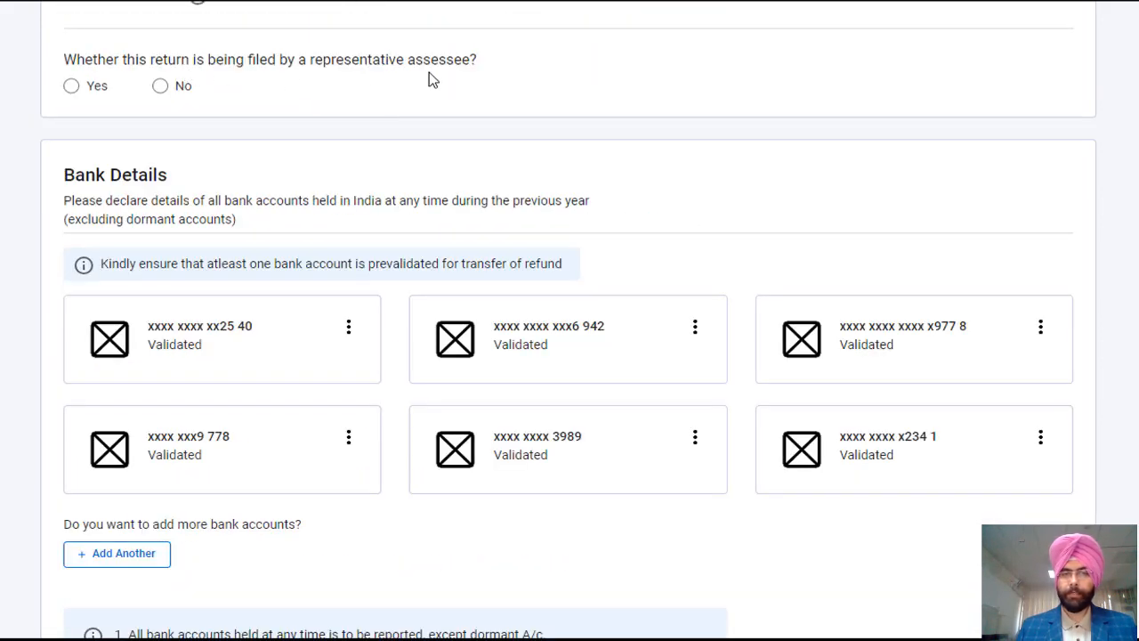
click(161, 87)
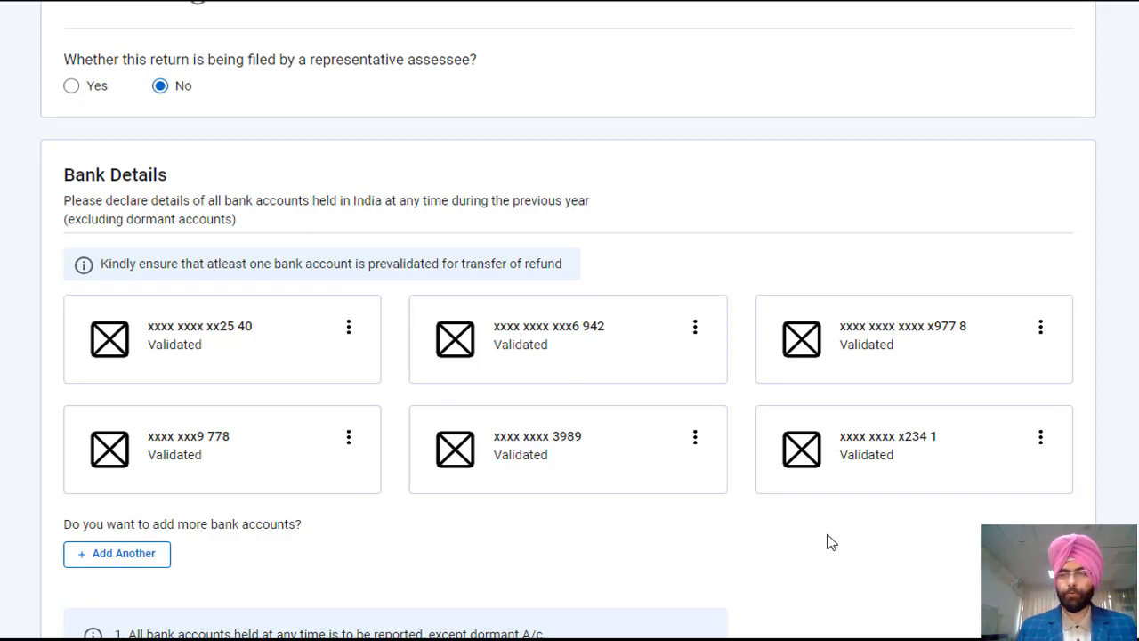
scroll(568, 320, down, 3)
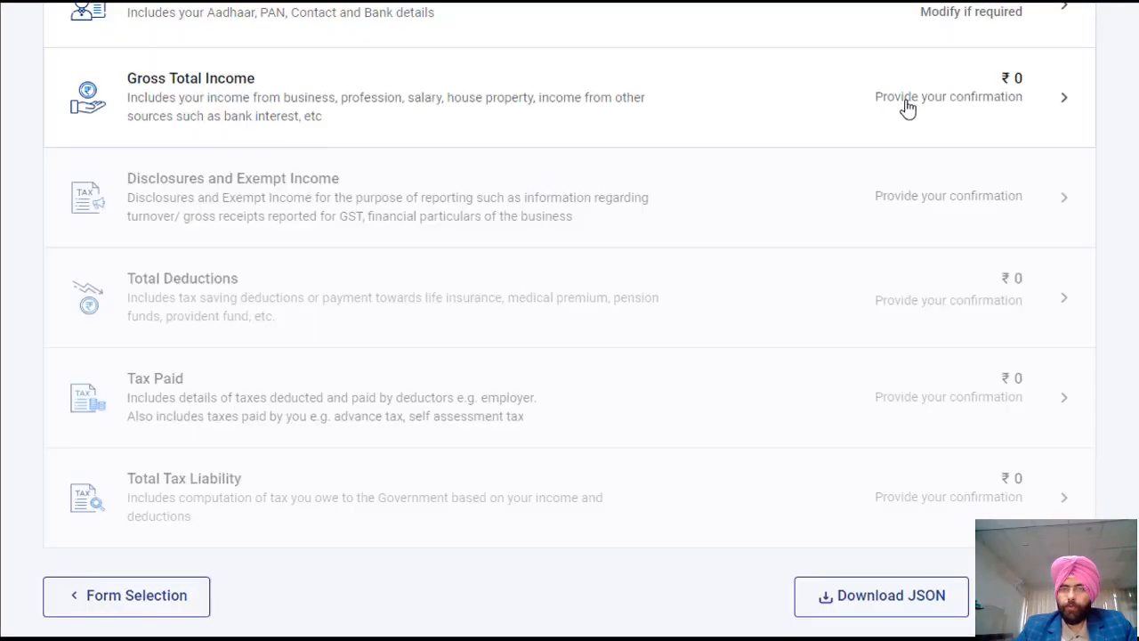
Open the Gross Total Income schedule and answer No to the travel, transport allowance and other salary exemption questions.
click(1058, 115)
scroll(569, 320, down, 1)
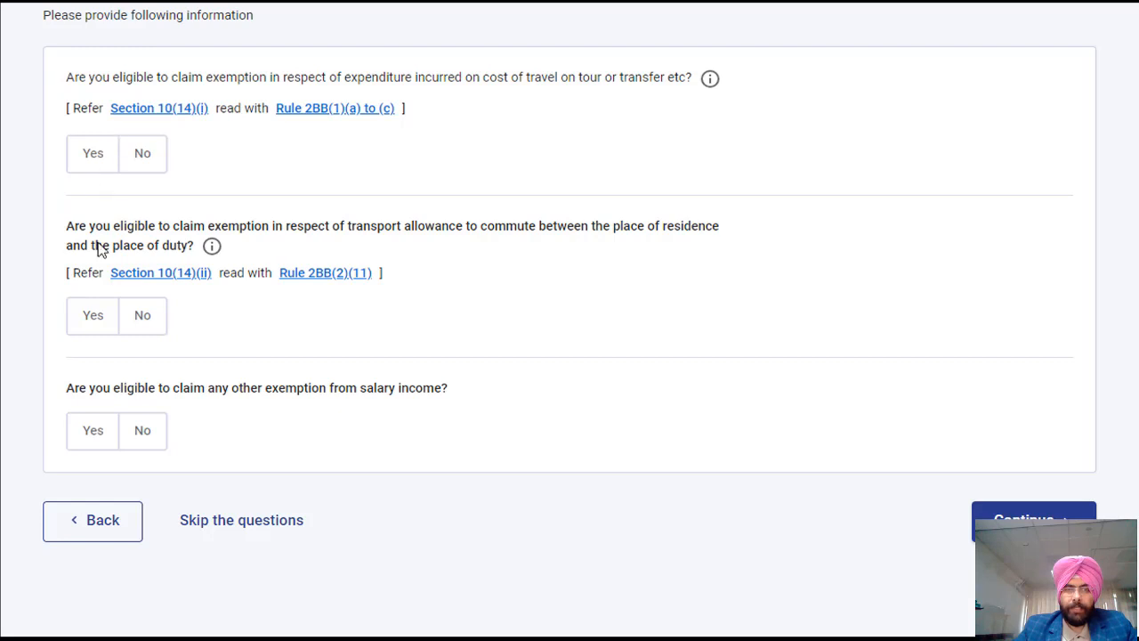
click(98, 167)
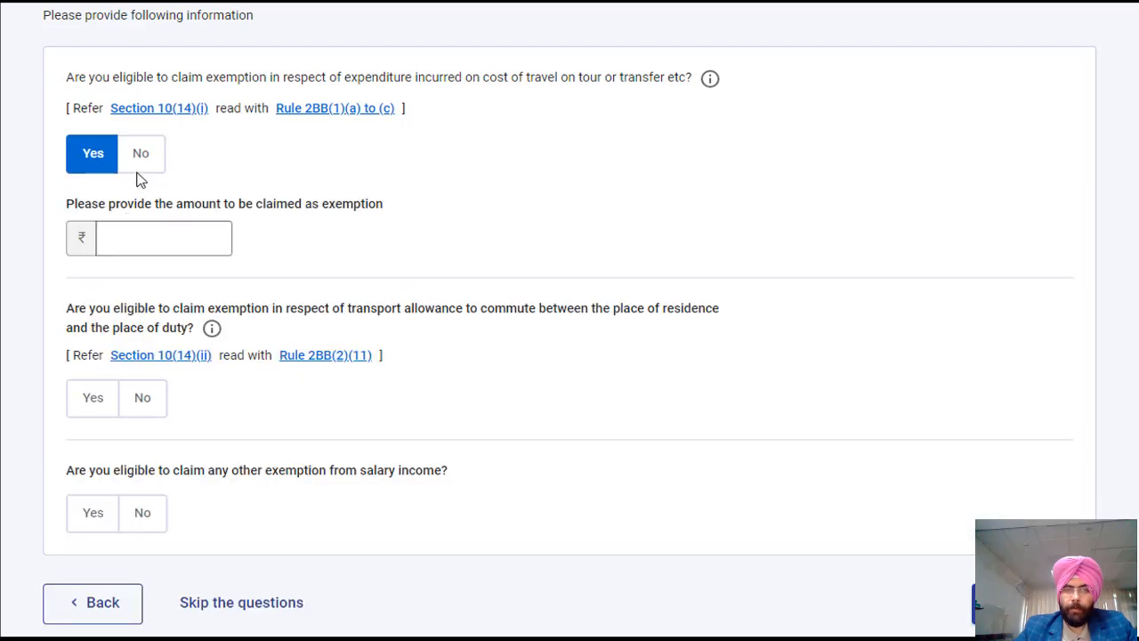
click(132, 168)
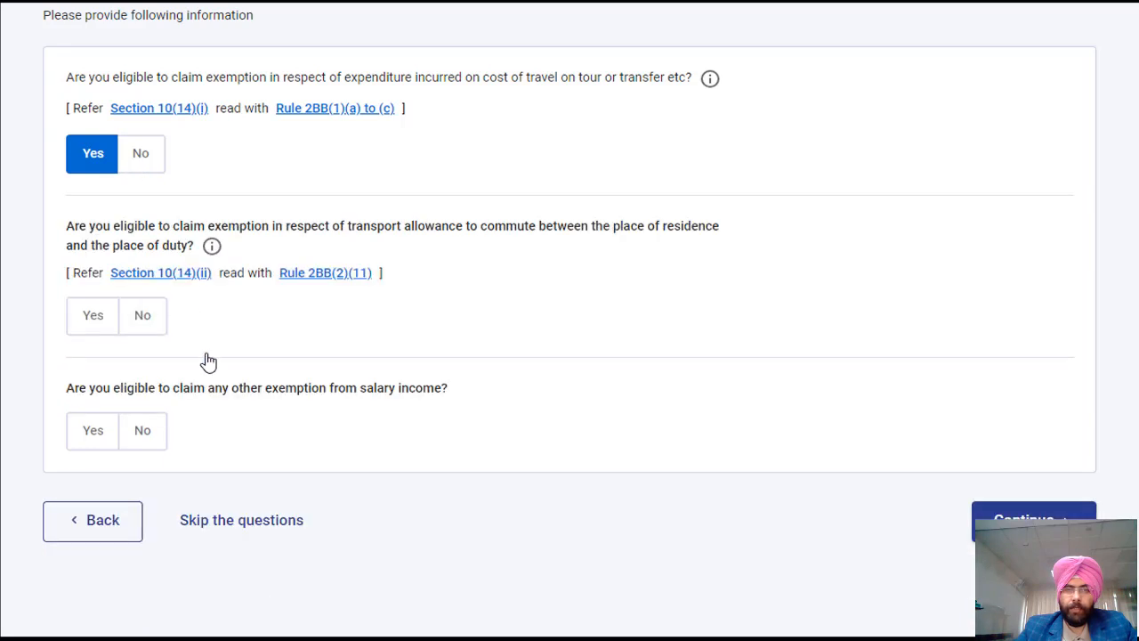
click(148, 328)
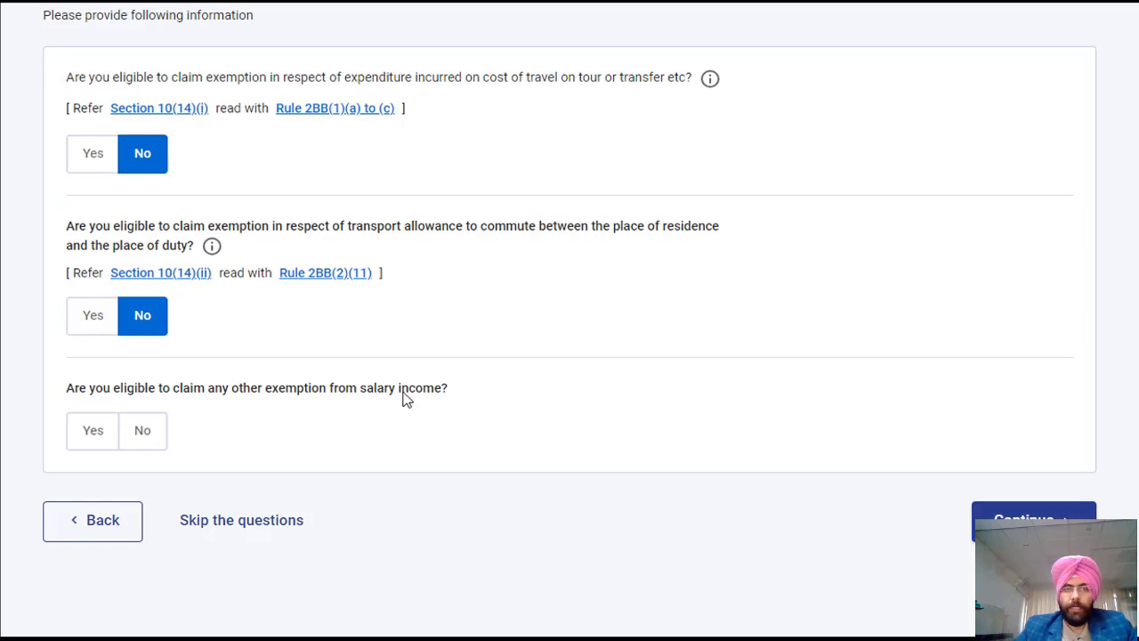
click(145, 436)
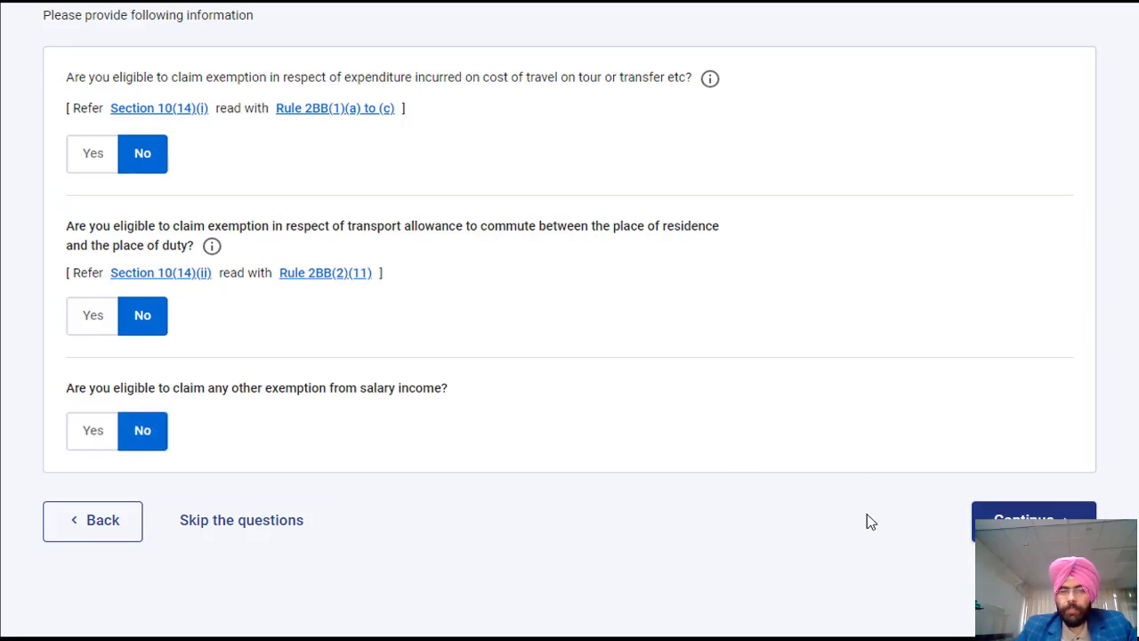
click(996, 516)
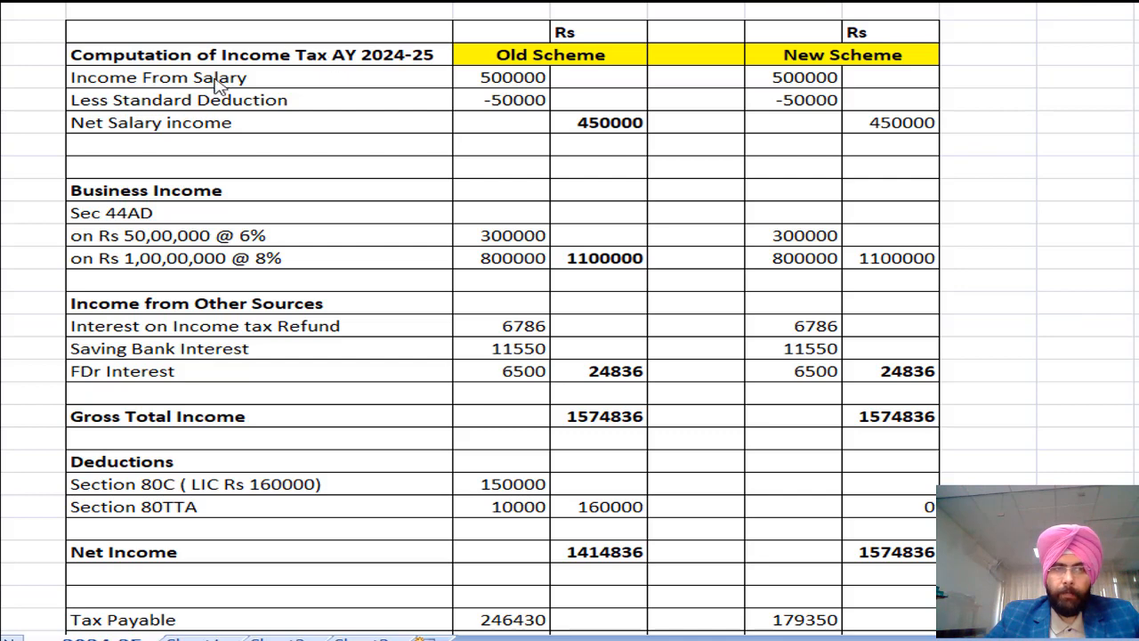
Switch to the Excel tax computation and examine its salary income and section 44AD business income under both schemes.
click(505, 77)
click(800, 78)
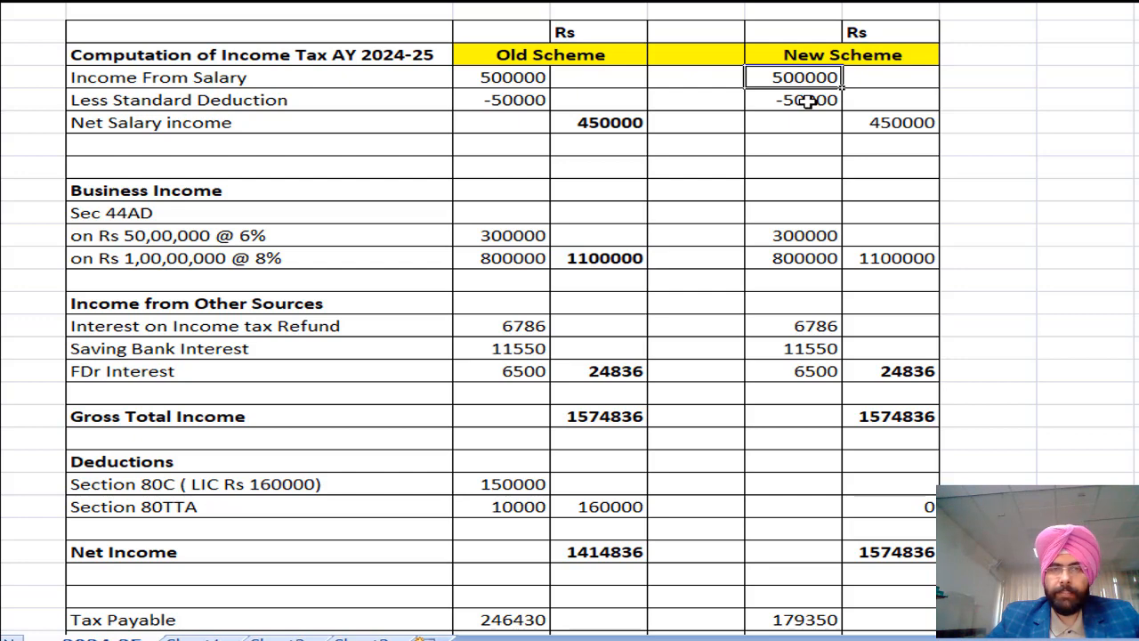
click(913, 124)
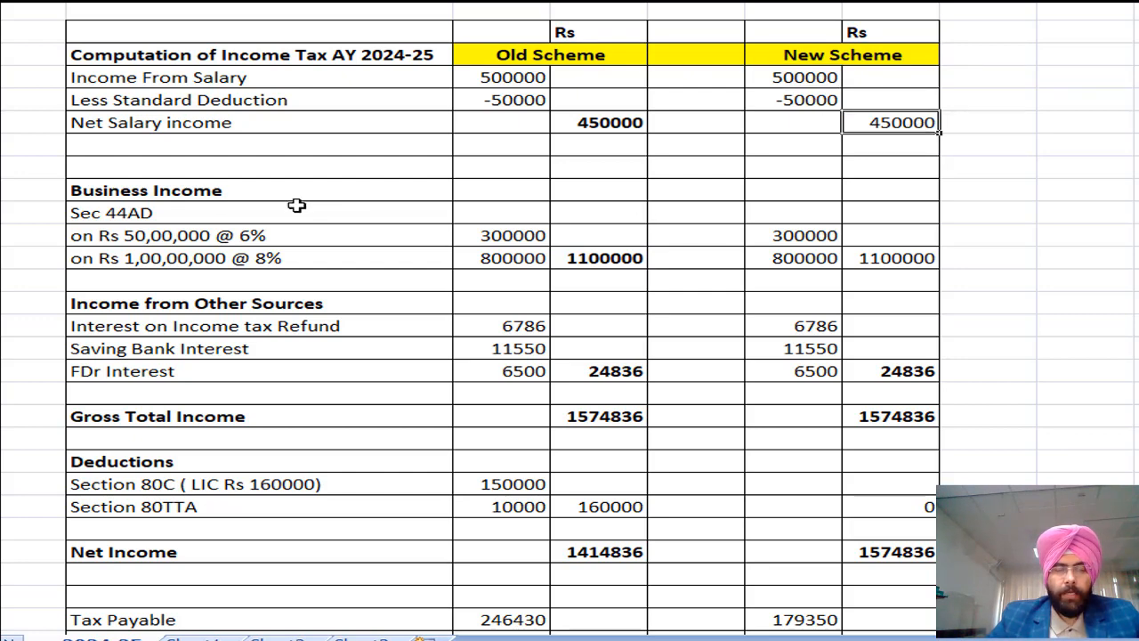
click(191, 199)
click(193, 212)
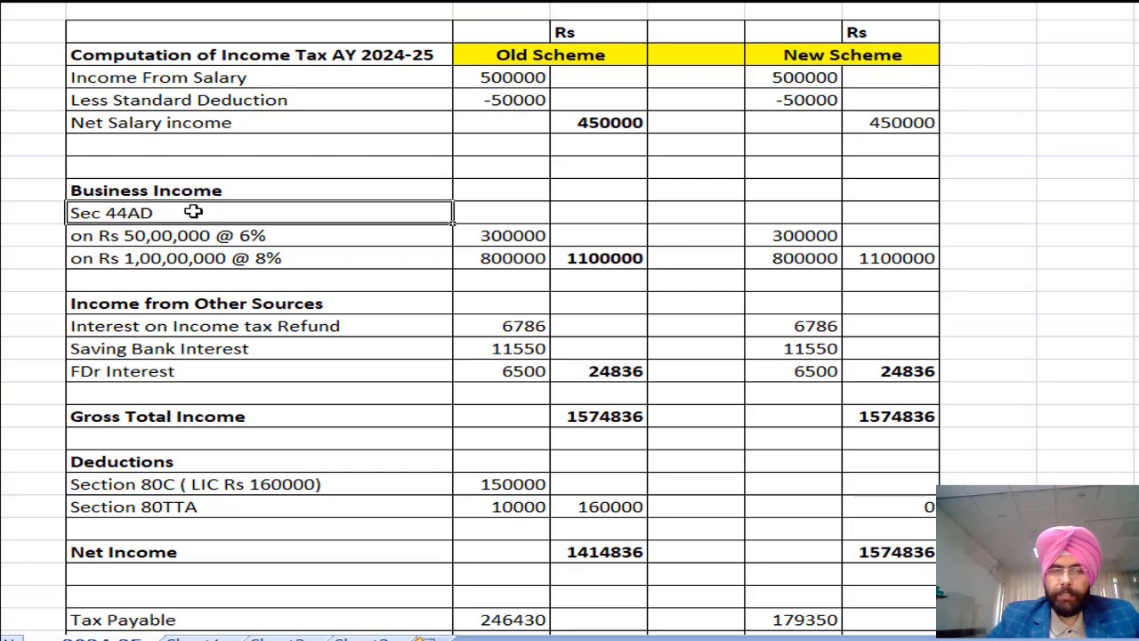
click(210, 237)
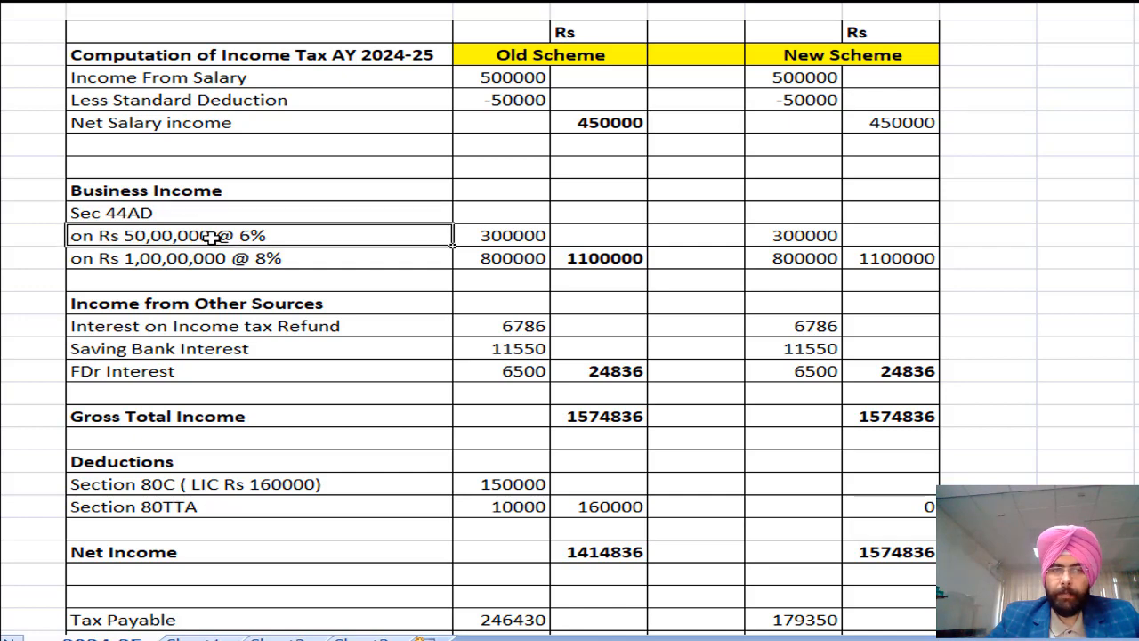
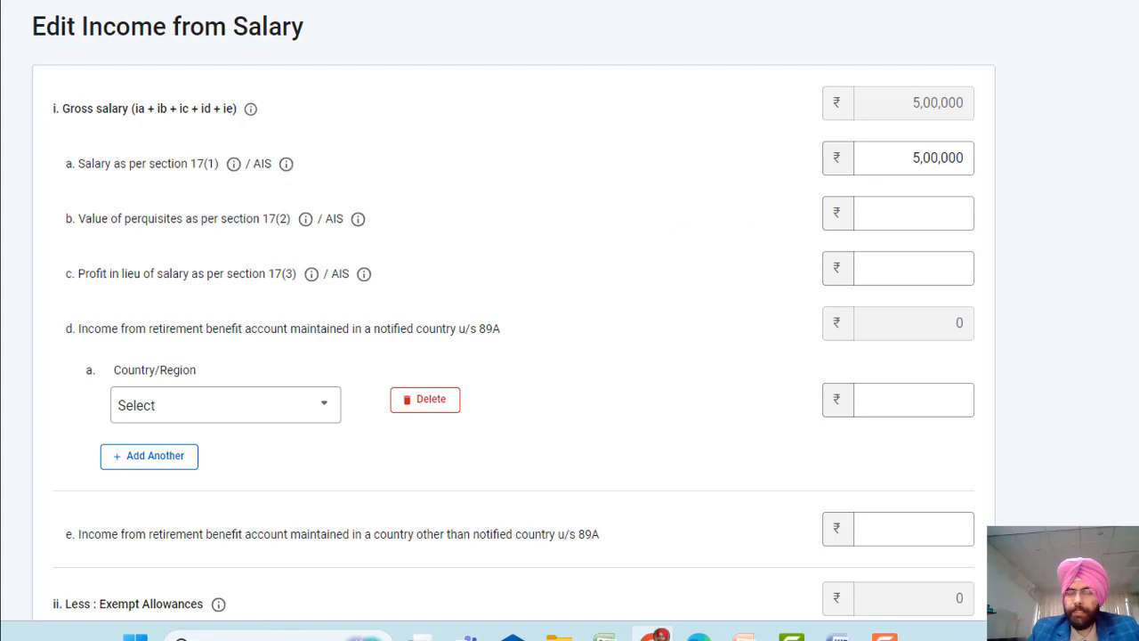
Check the exempt allowances and section 16 deductions in the salary income details and save them.
scroll(514, 320, down, 3)
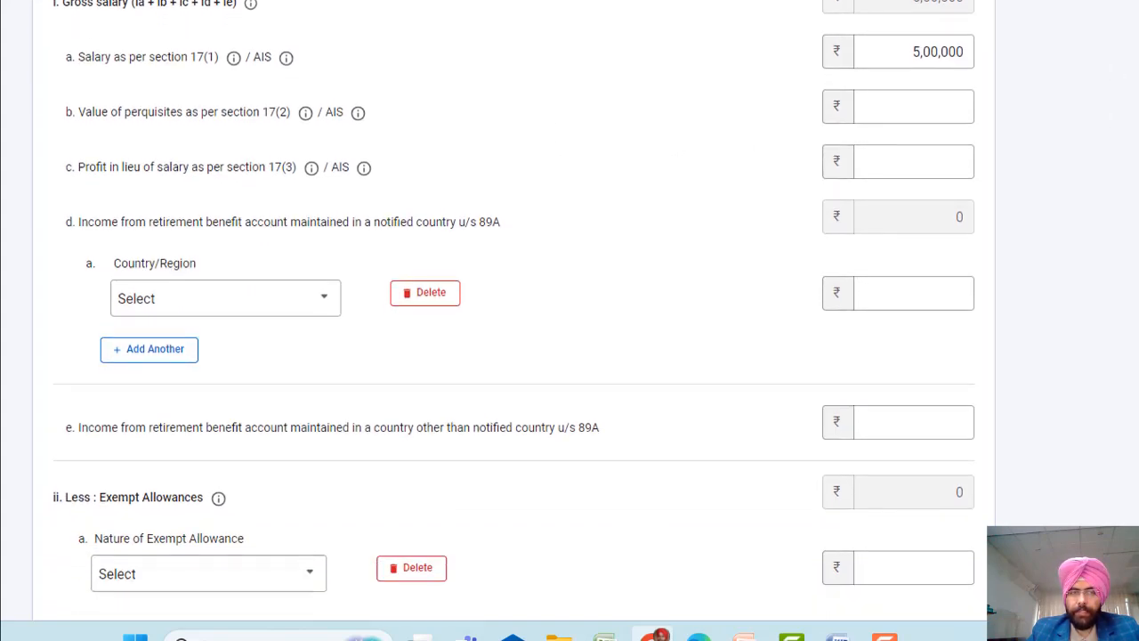
scroll(514, 321, down, 10)
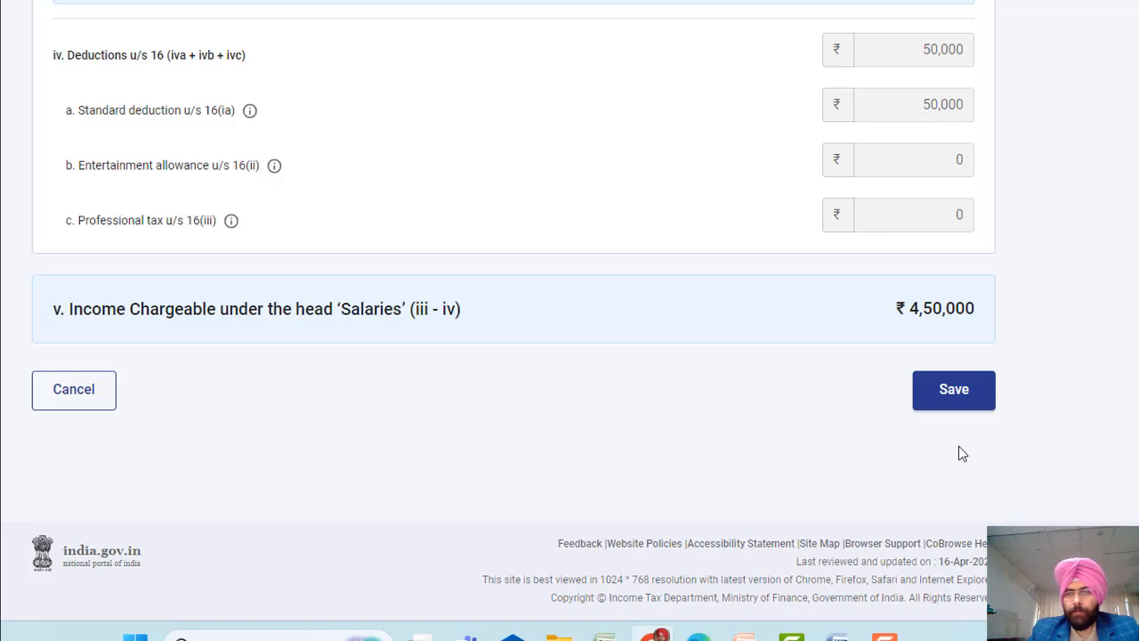
click(954, 389)
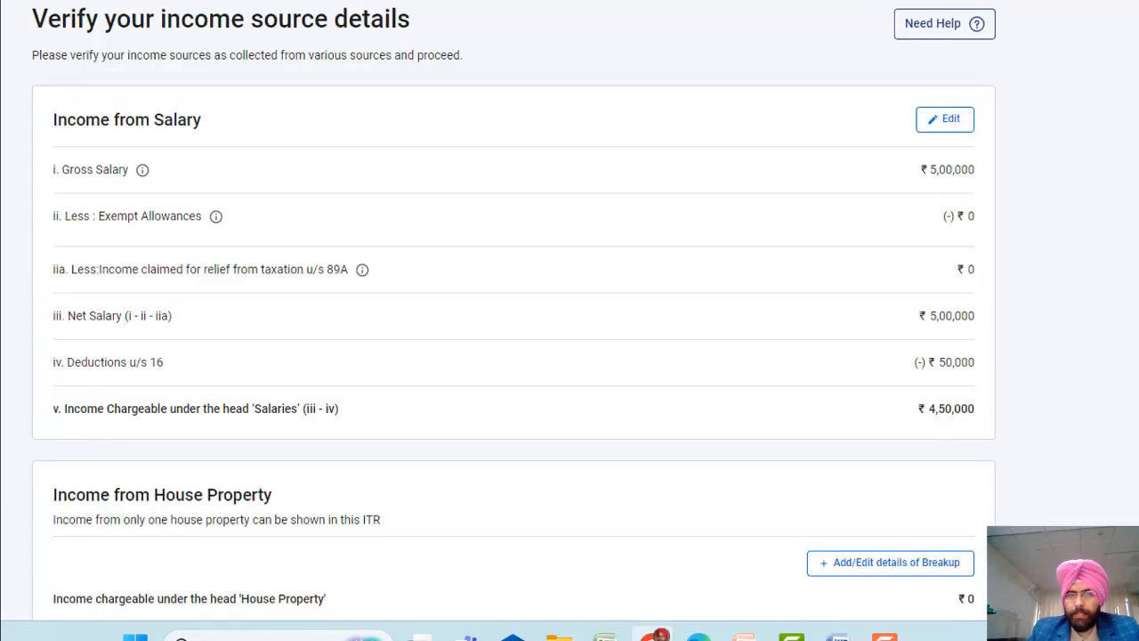
Add a house property of type Let Out, leaving its rent, local tax, interest and arrears amounts blank.
scroll(514, 307, down, 5)
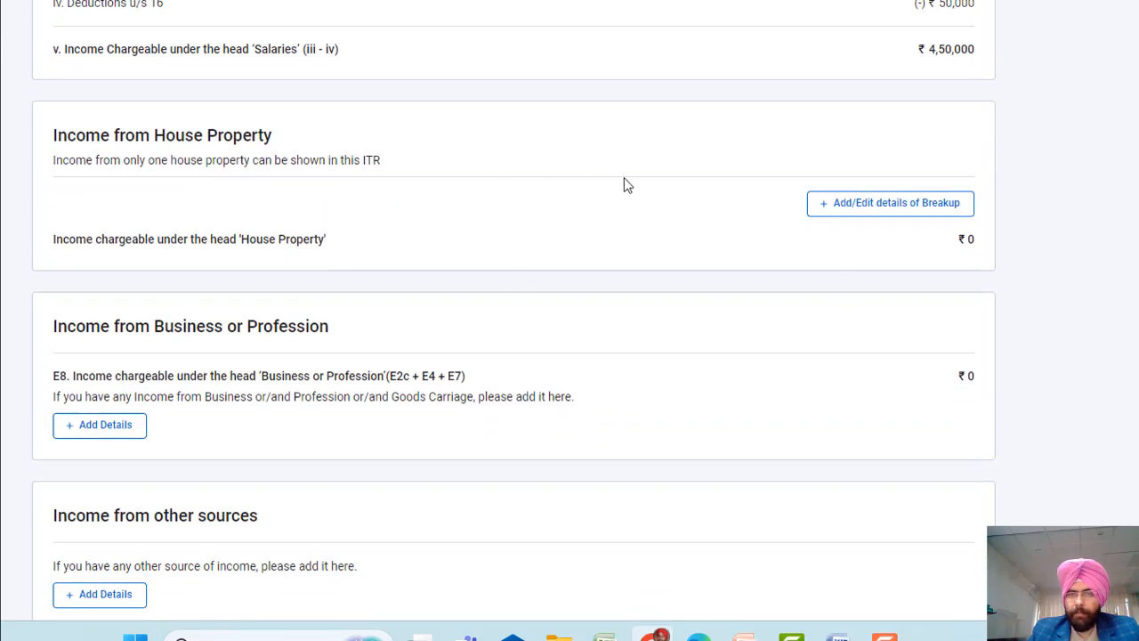
click(844, 210)
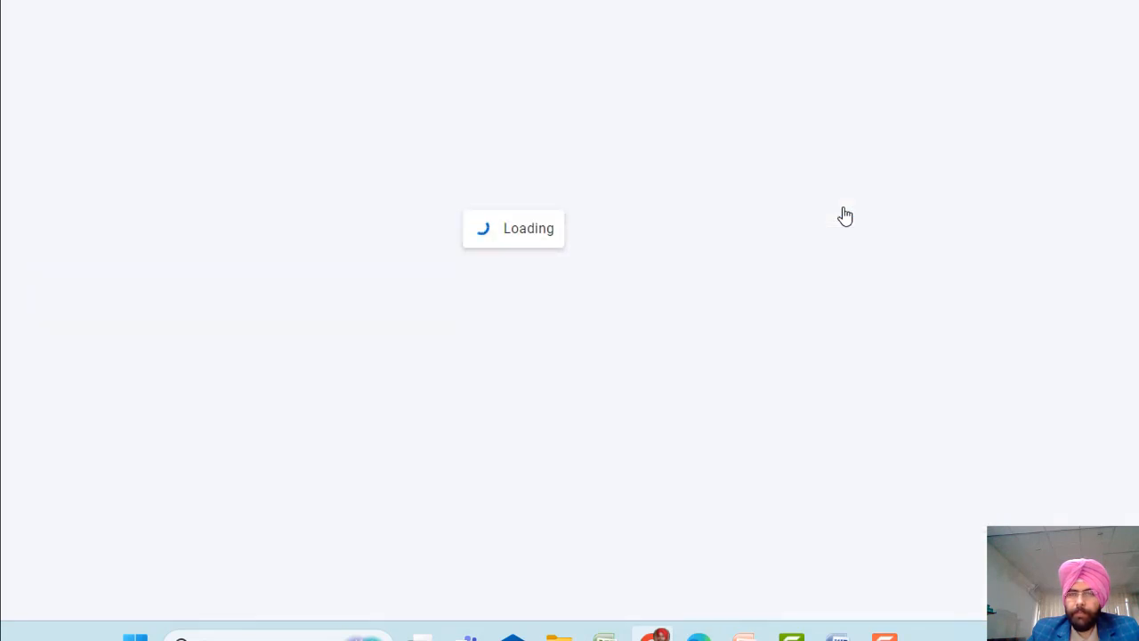
click(190, 226)
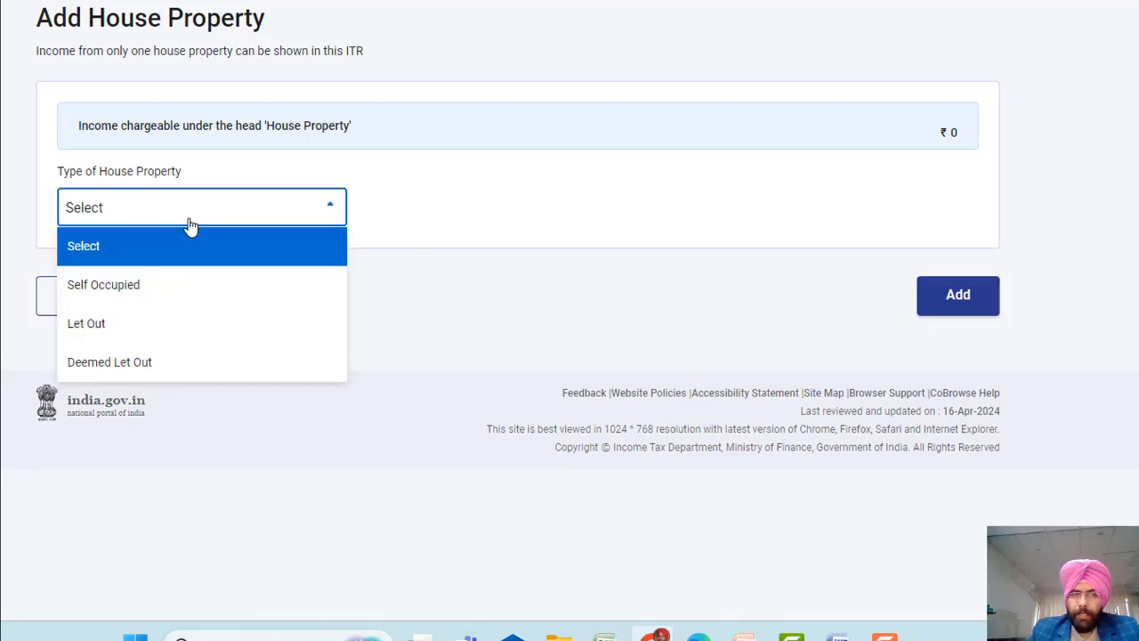
click(123, 331)
scroll(1068, 170, down, 2)
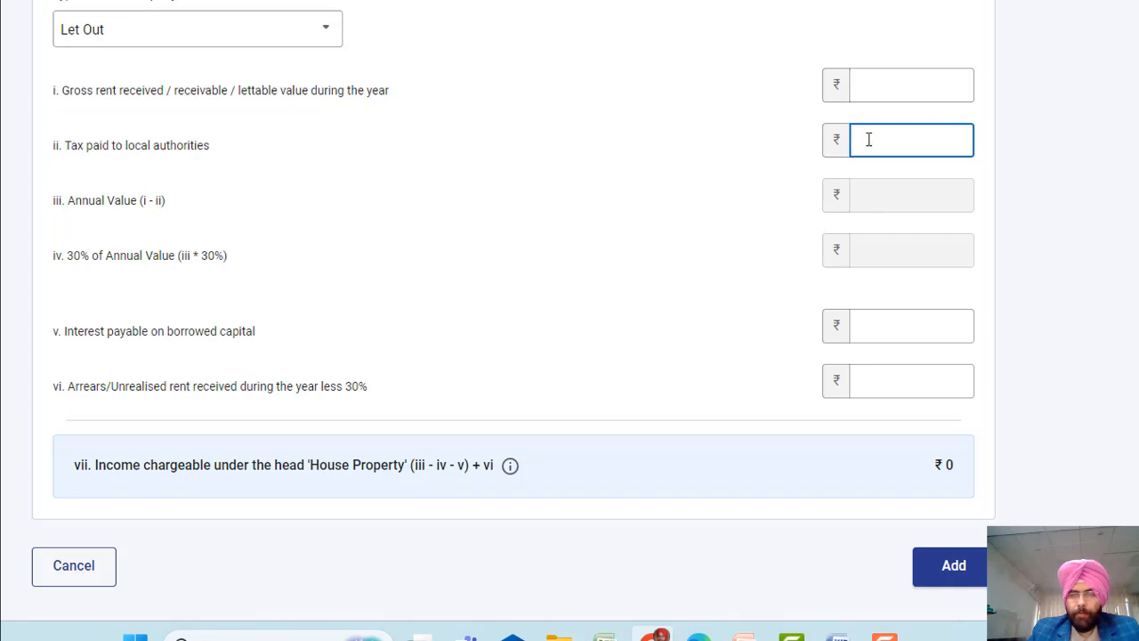
click(902, 253)
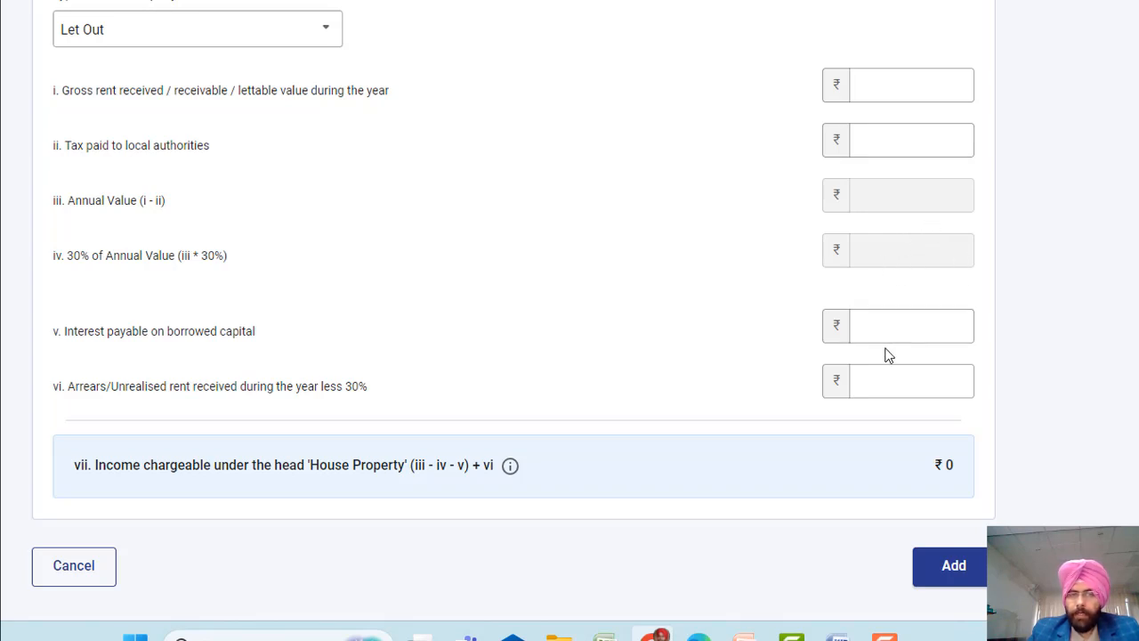
click(122, 332)
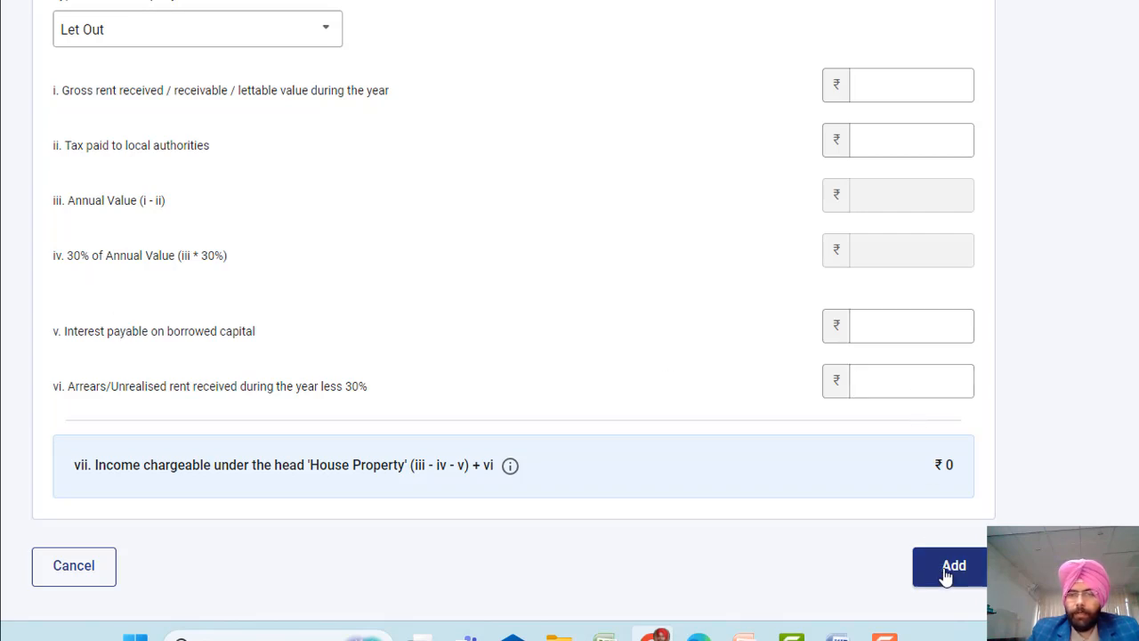
scroll(948, 578, down, 1)
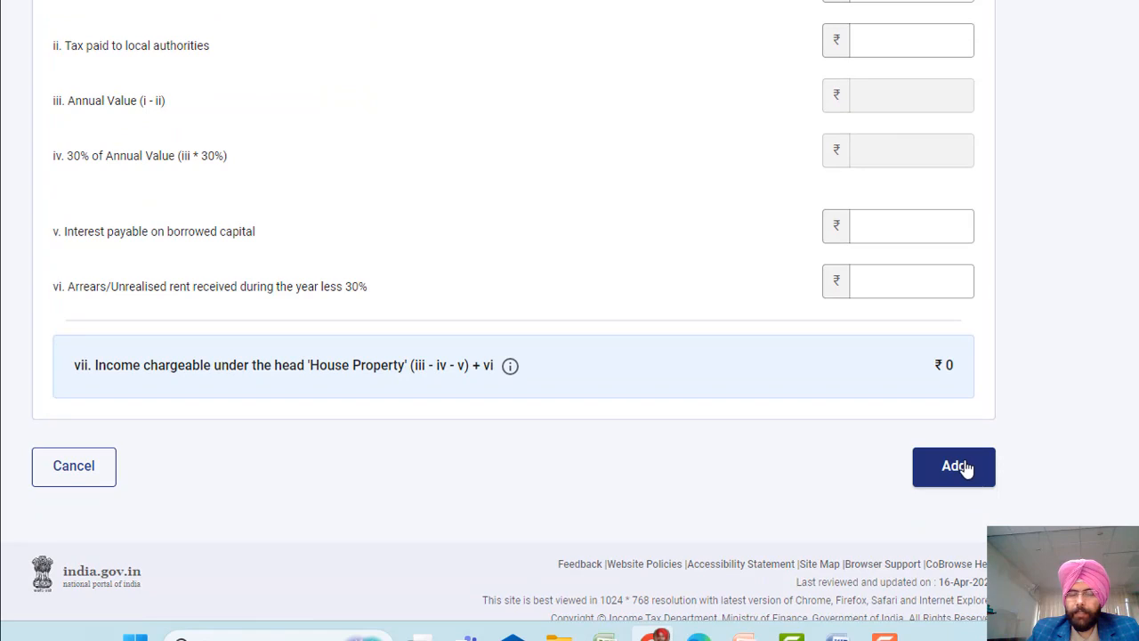
click(954, 466)
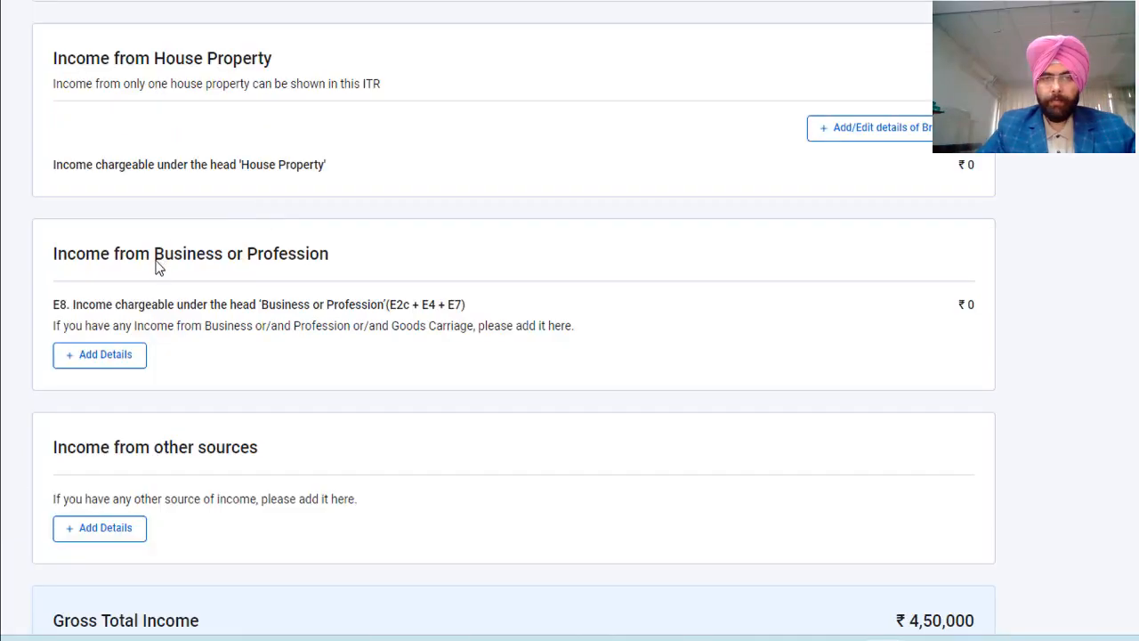
Open the business and profession income form and review its section 44AD business, 44ADA profession and 44AE goods carriage parts.
click(124, 365)
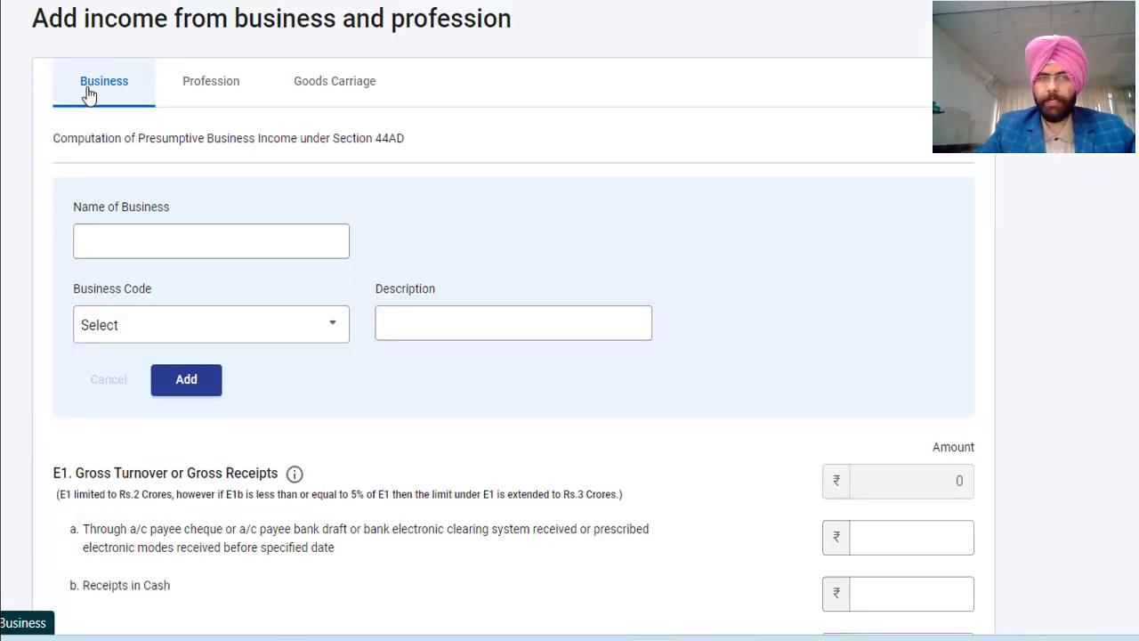
drag(405, 139, 137, 151)
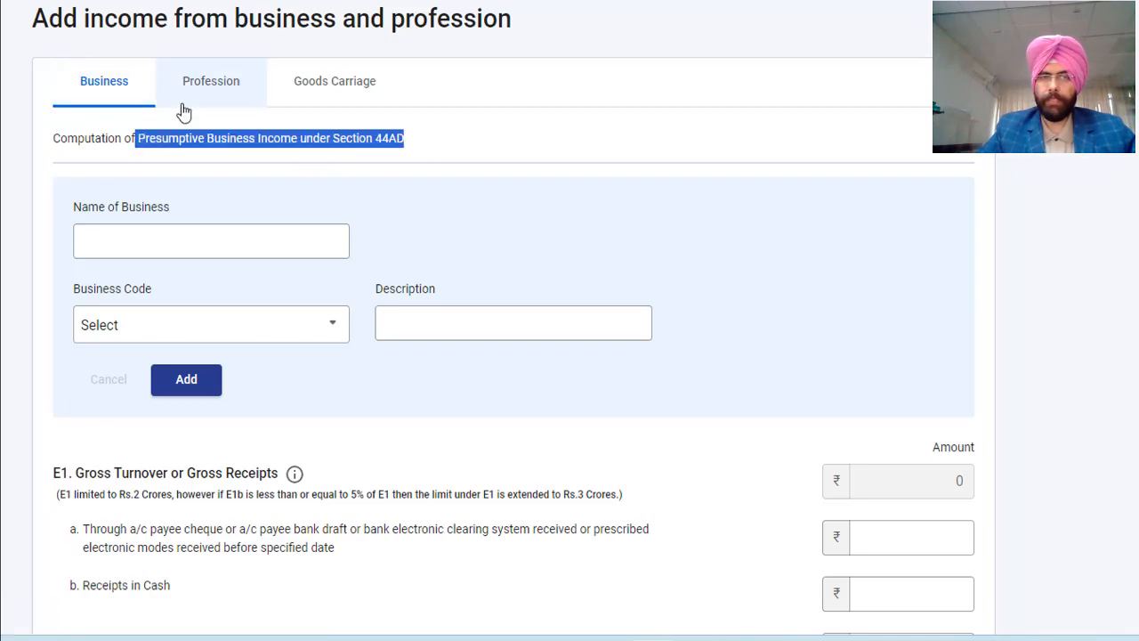
click(222, 100)
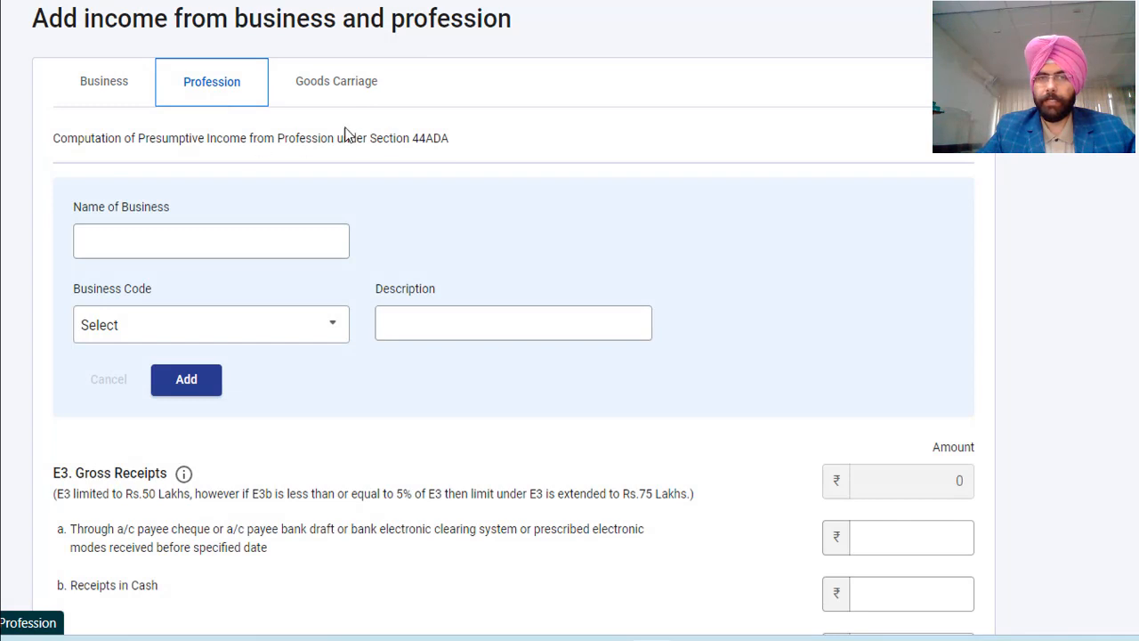
drag(364, 139, 472, 148)
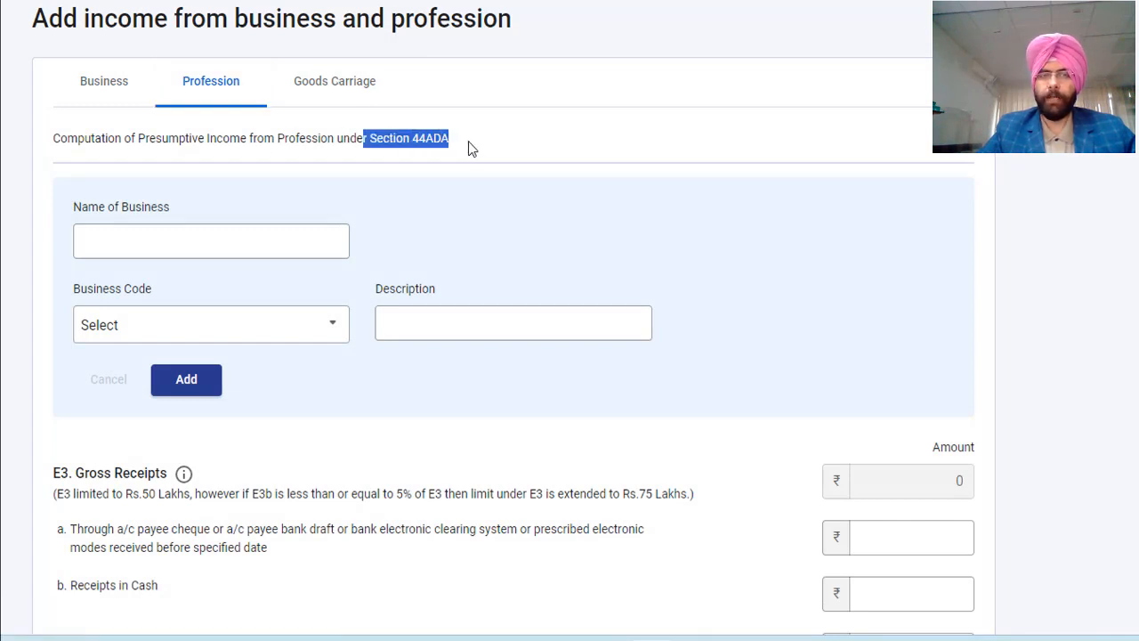
drag(208, 142, 293, 149)
click(326, 101)
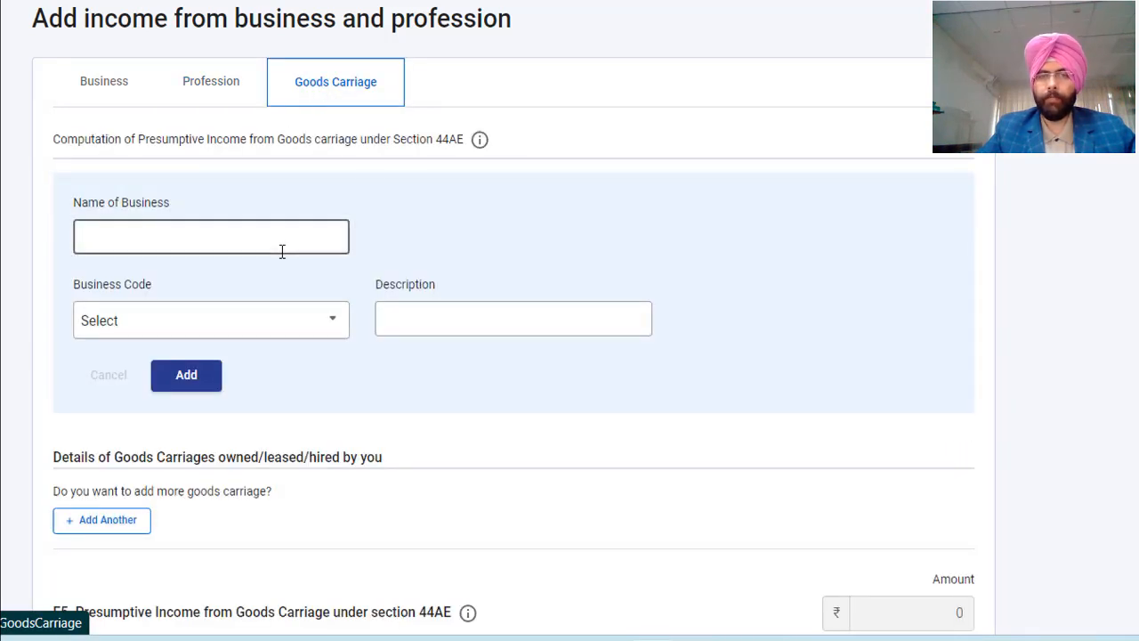
drag(459, 147, 427, 147)
click(104, 97)
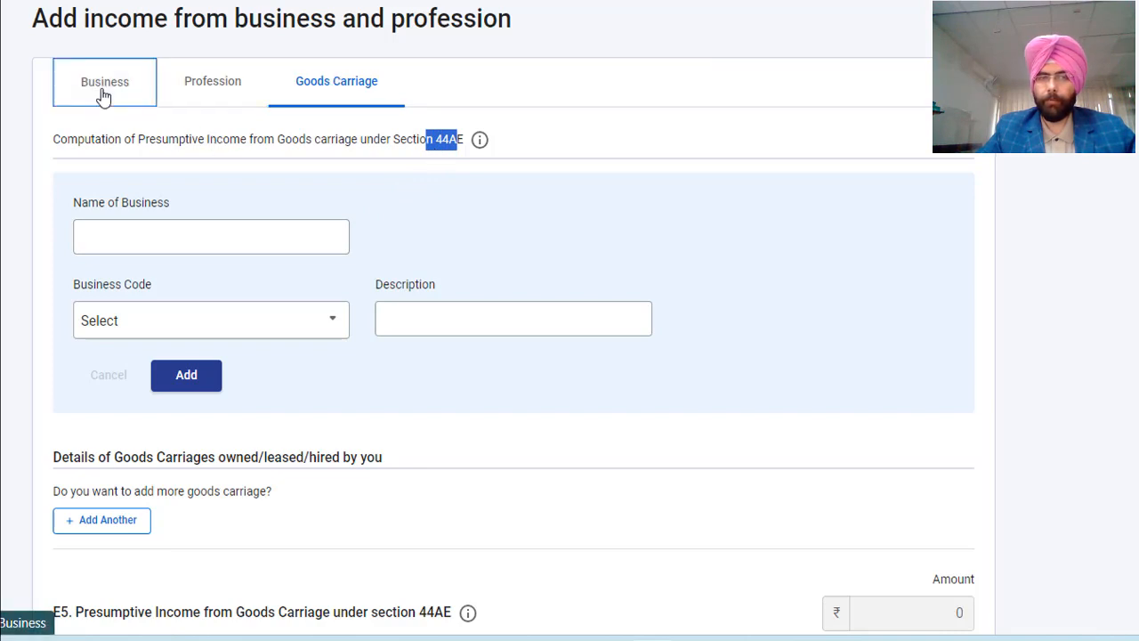
Choose business code 09010-Wholesale of household goods for the section 44AD business, leaving its name and description blank.
click(113, 229)
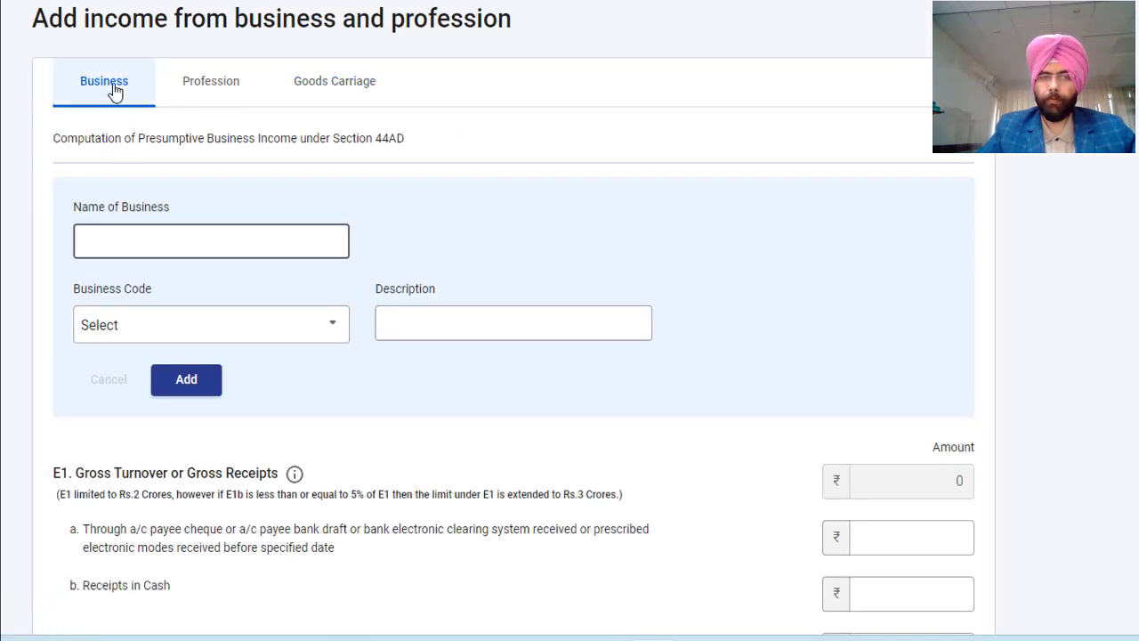
click(135, 328)
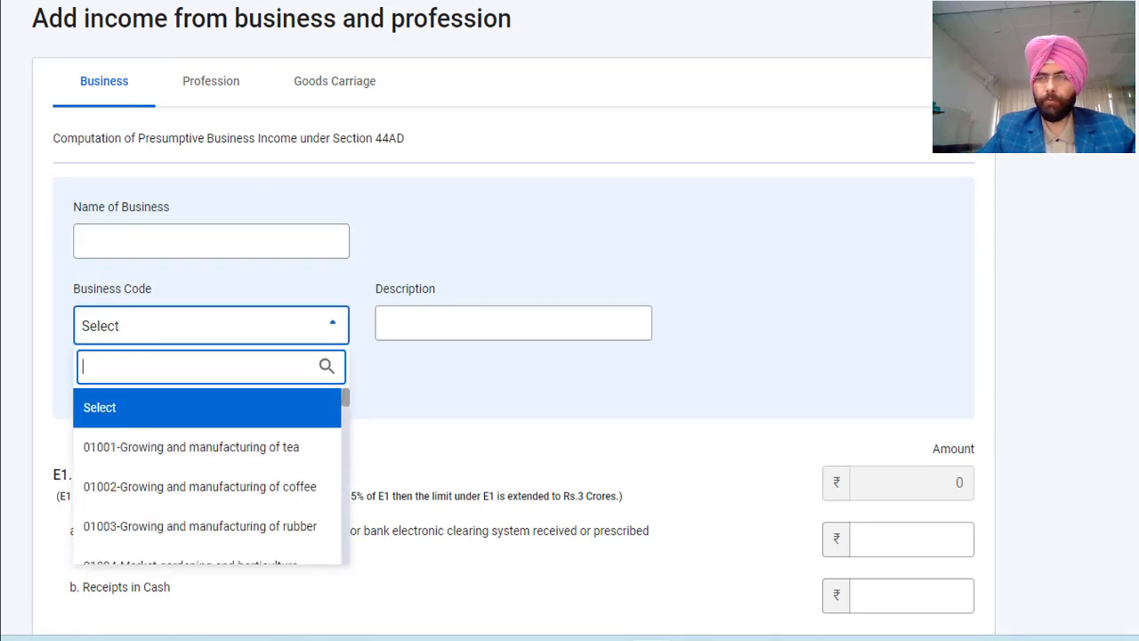
scroll(316, 267, down, 3)
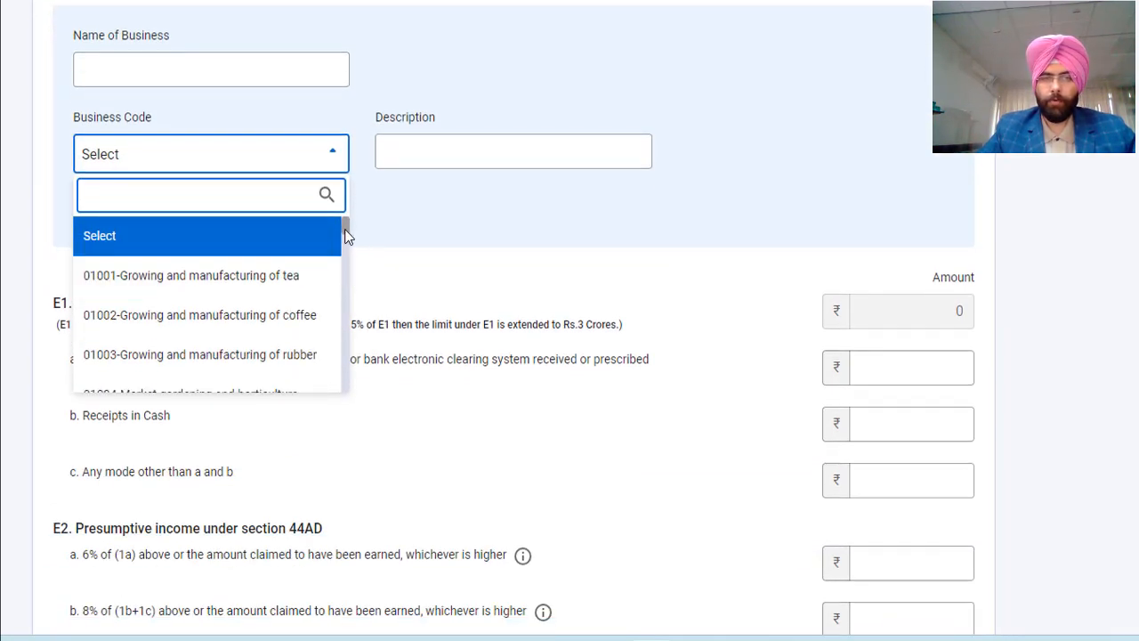
drag(346, 233, 362, 325)
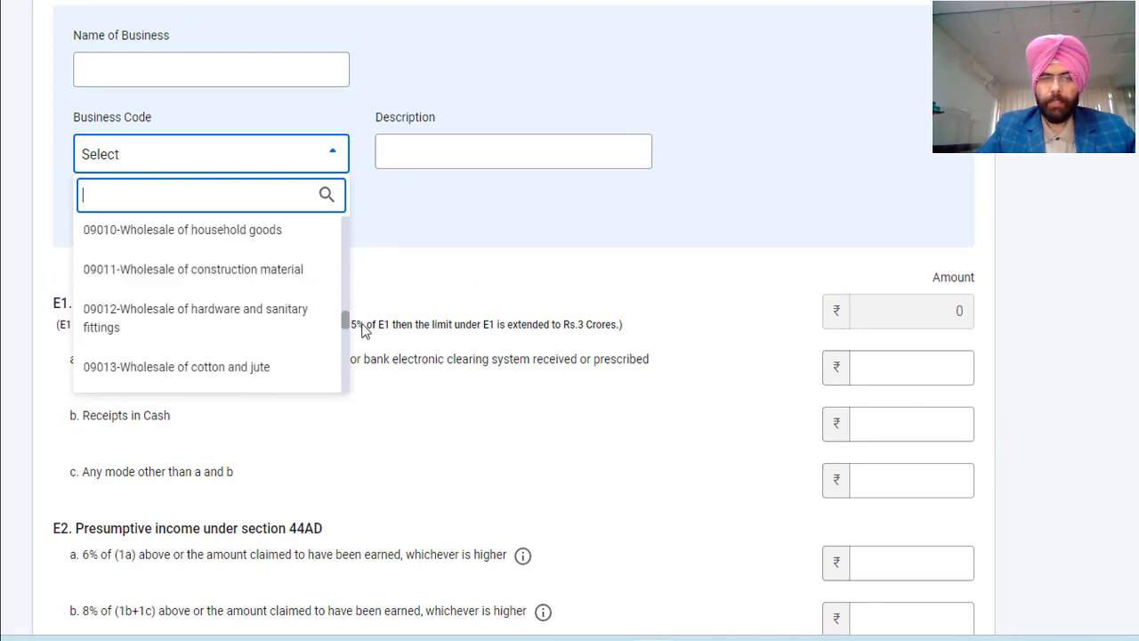
click(227, 235)
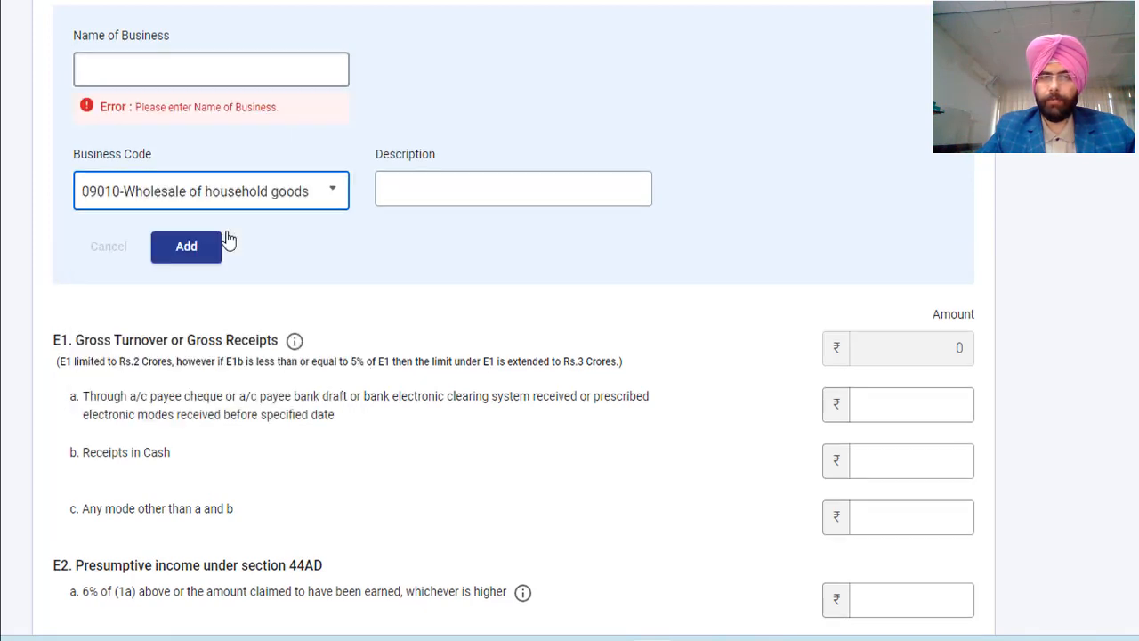
click(437, 199)
scroll(745, 133, up, 2)
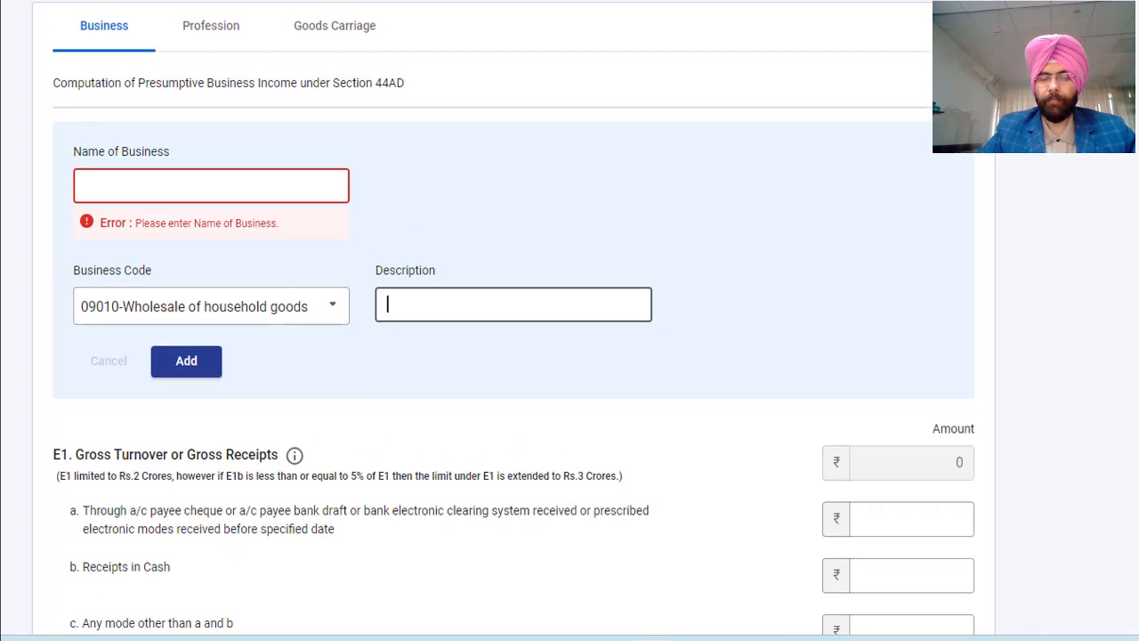
scroll(514, 356, down, 2)
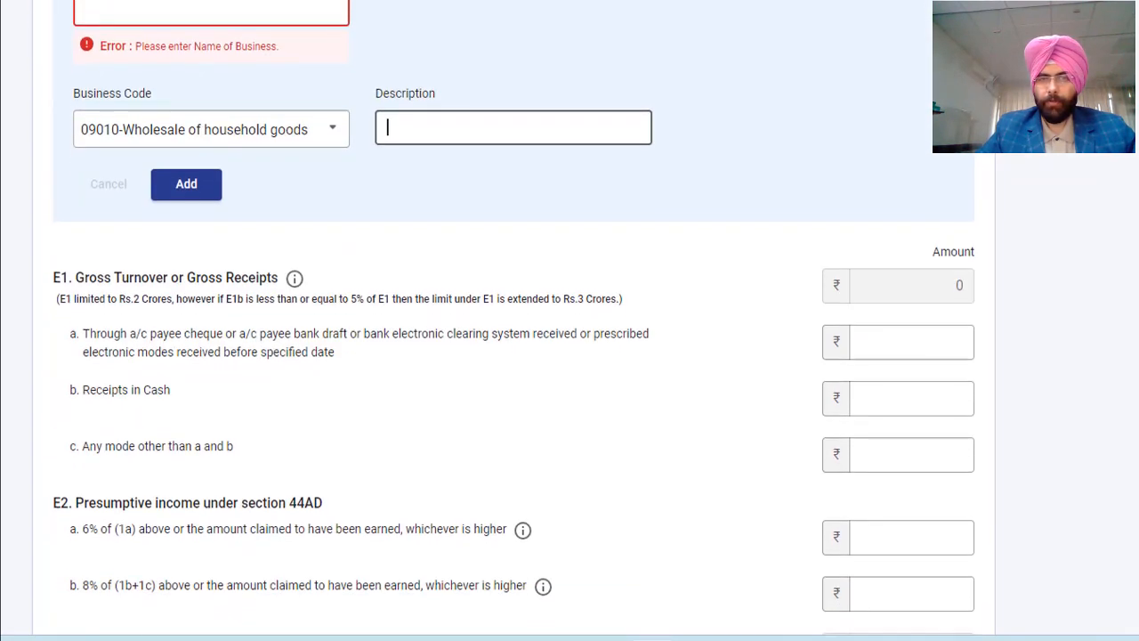
scroll(336, 132, up, 3)
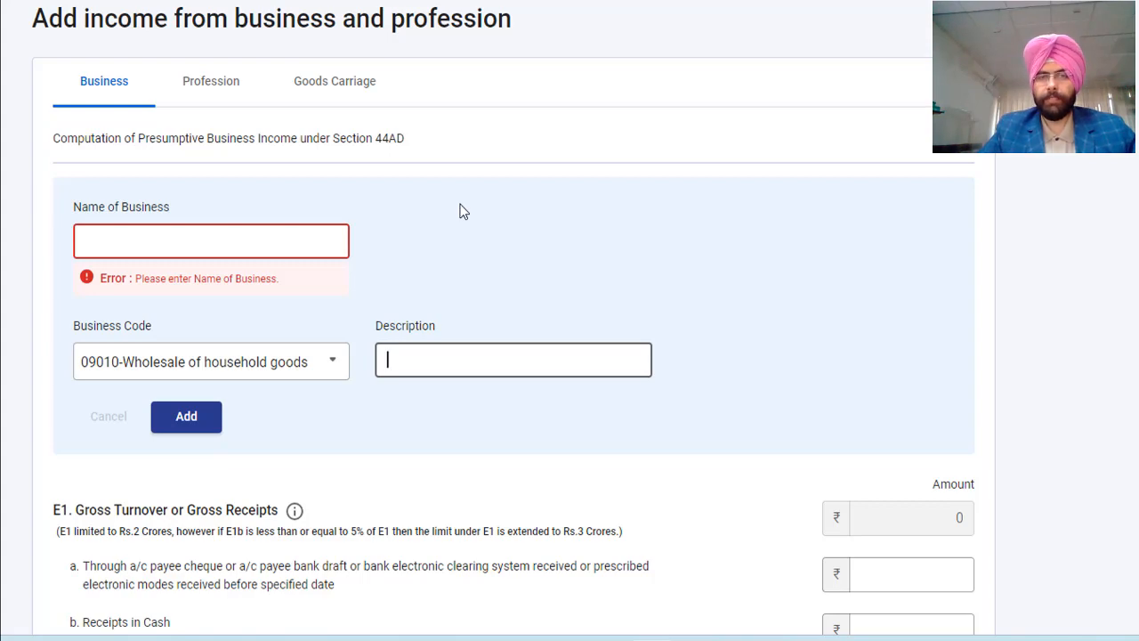
Enter gross receipts of ₹1,00,00,000 in cash and ₹50,00,000 through cheque, bank draft or electronic modes.
scroll(463, 211, down, 4)
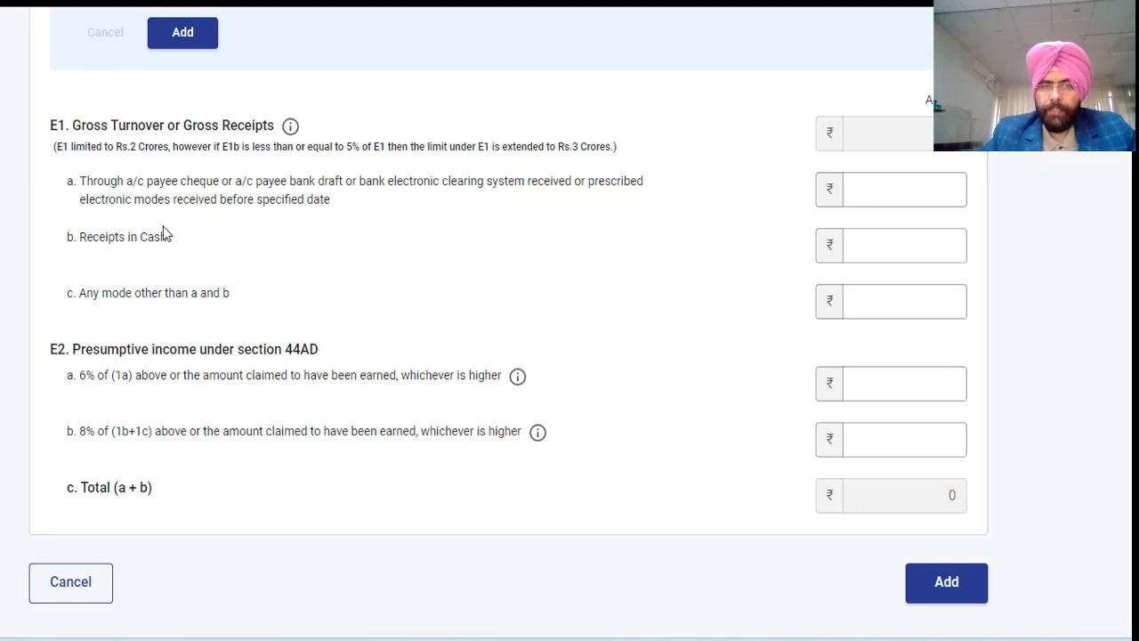
click(860, 246)
text(1)
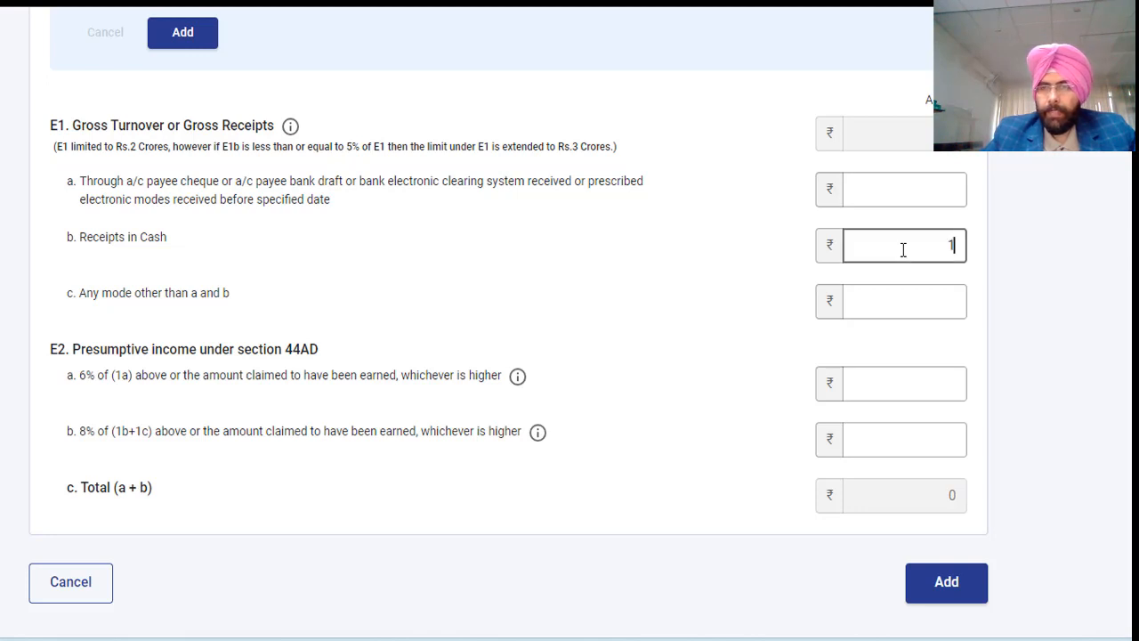
text(,00)
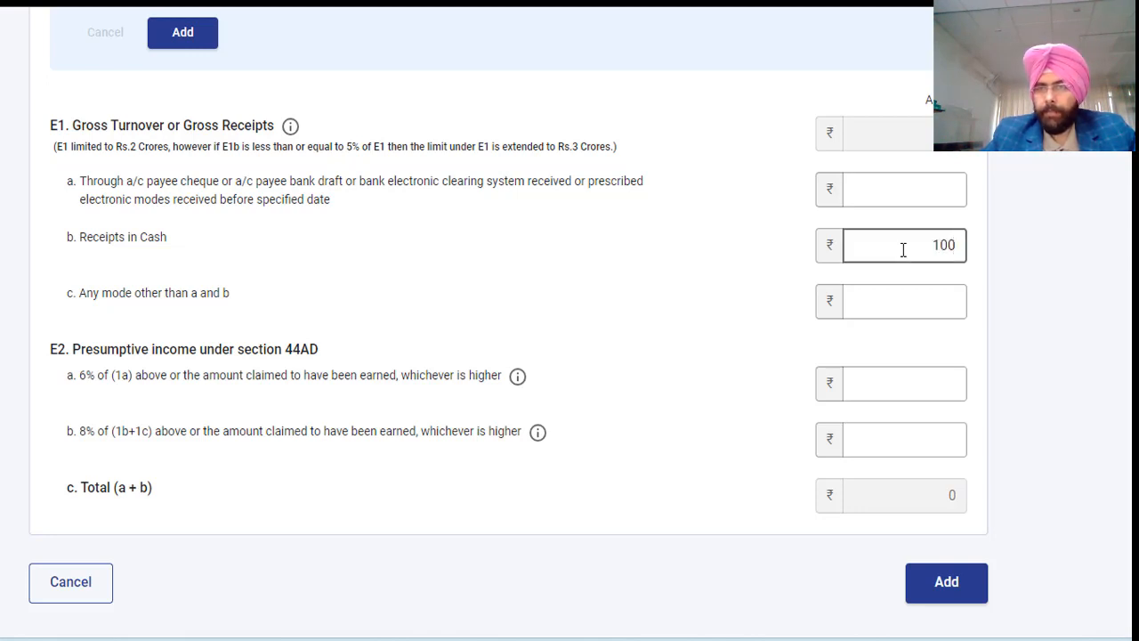
text(,00,000)
click(929, 191)
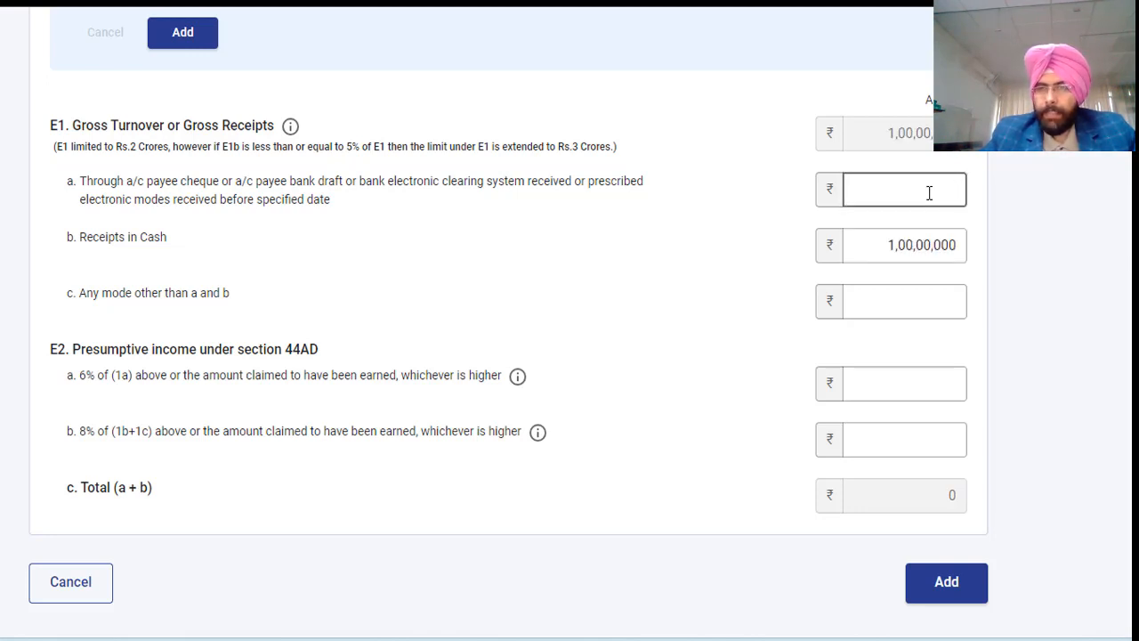
text(5000000)
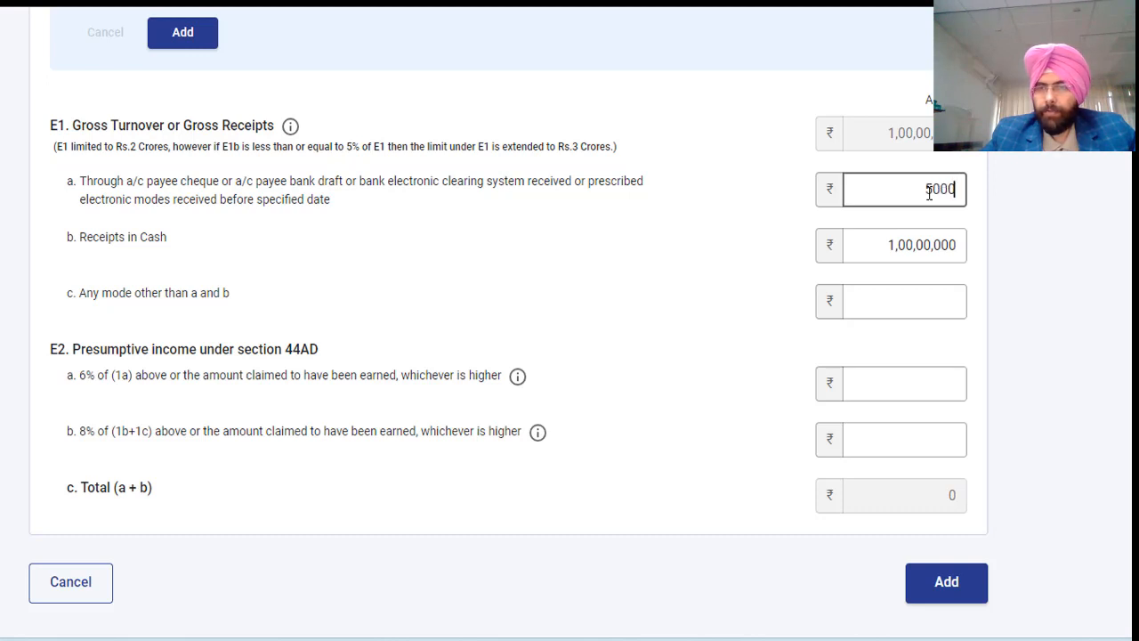
click(884, 347)
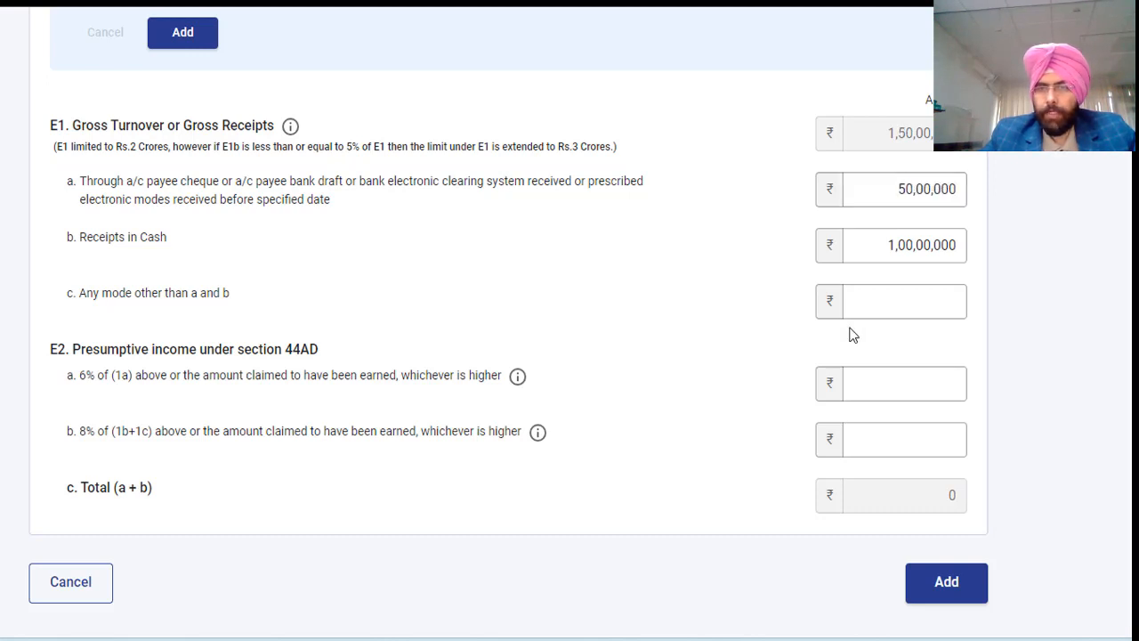
Set the section 44AD presumptive income at 6% of the cheque and electronic receipts to ₹3,00,000.
drag(162, 354, 278, 353)
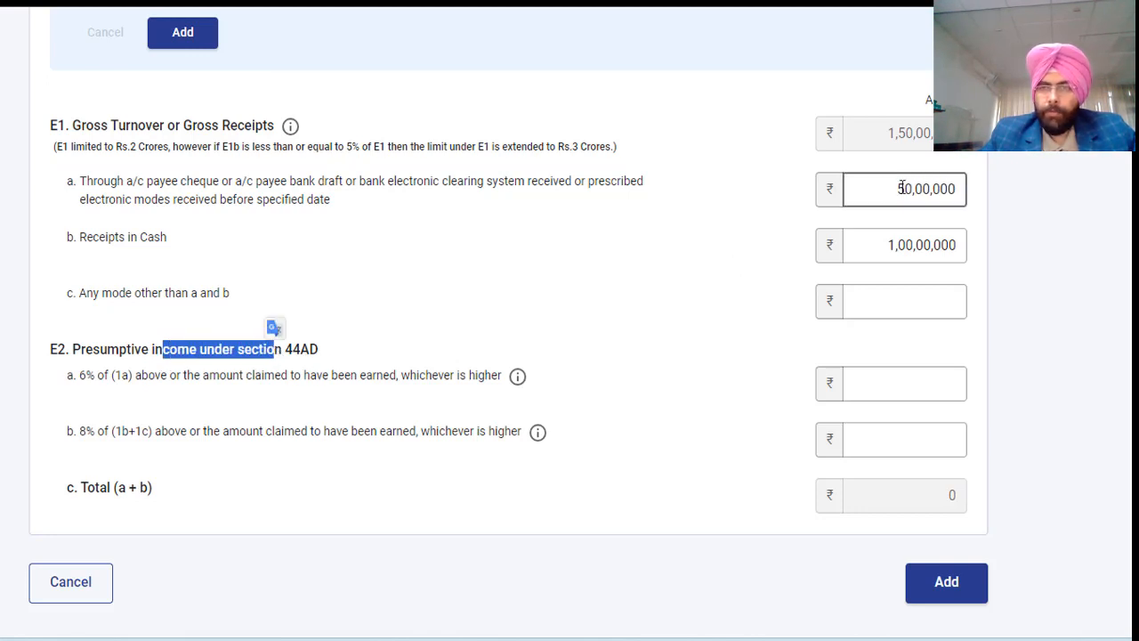
drag(895, 188, 962, 193)
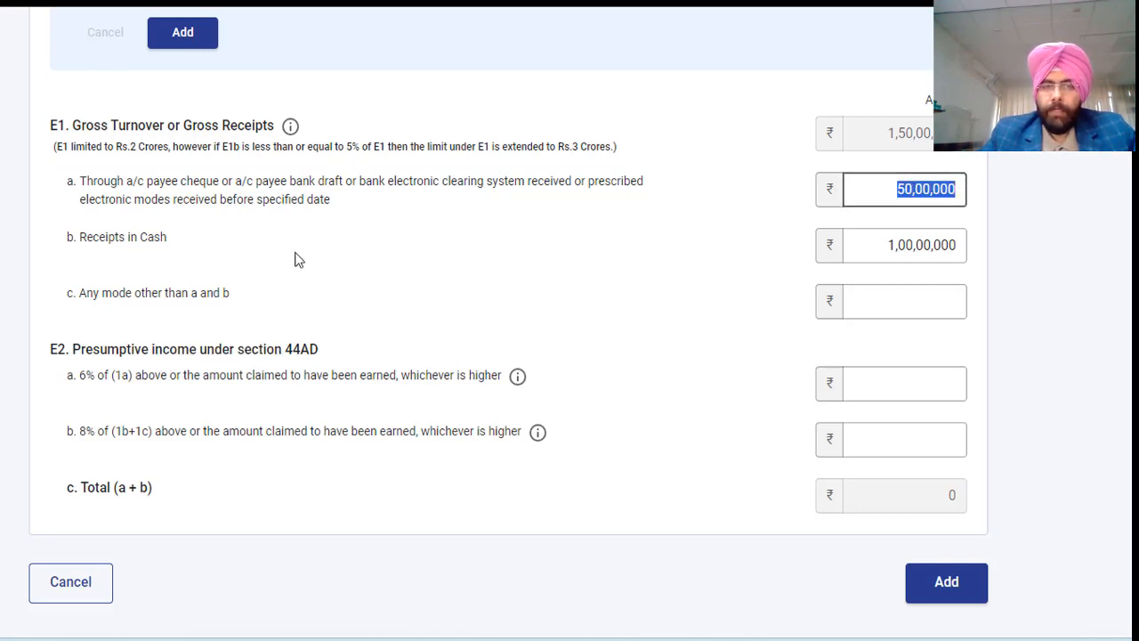
drag(237, 185, 344, 187)
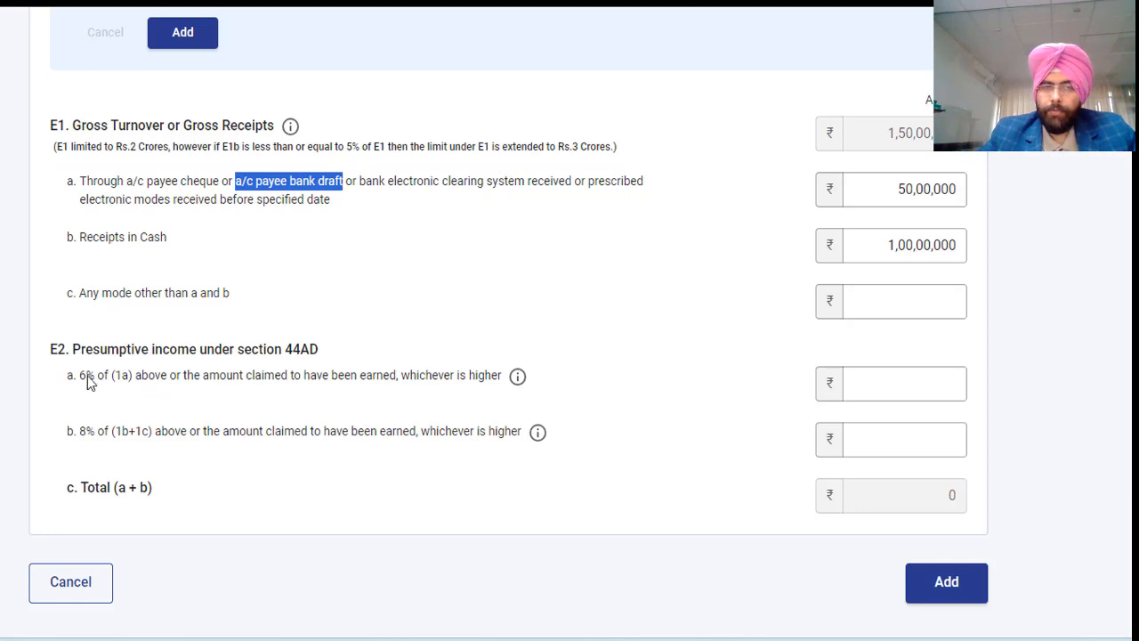
drag(82, 380, 148, 377)
click(909, 372)
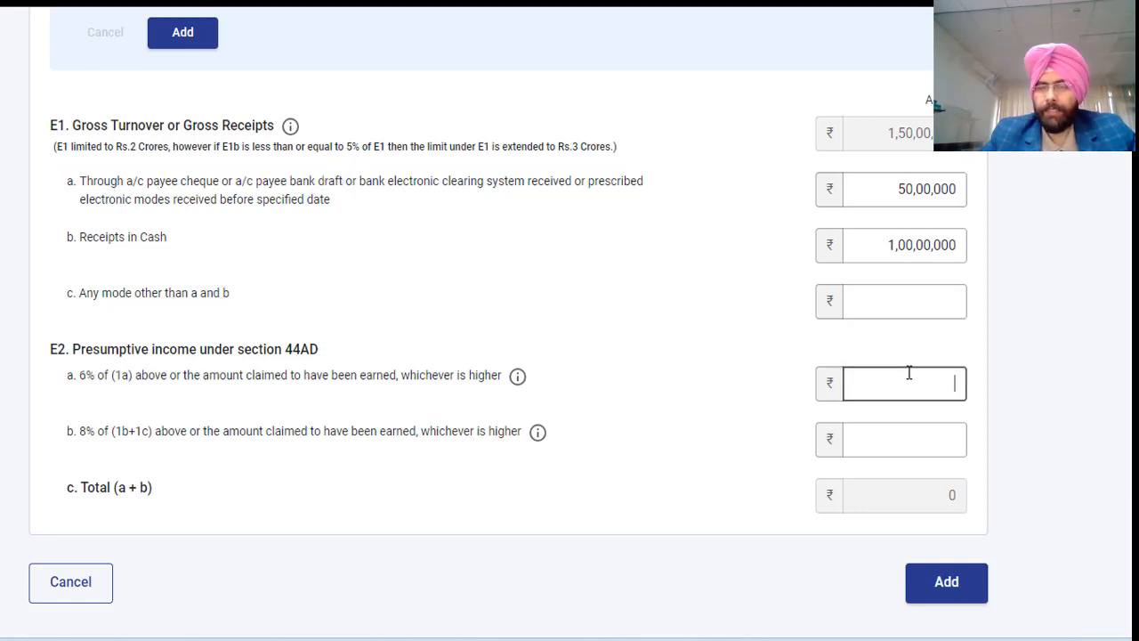
text(3)
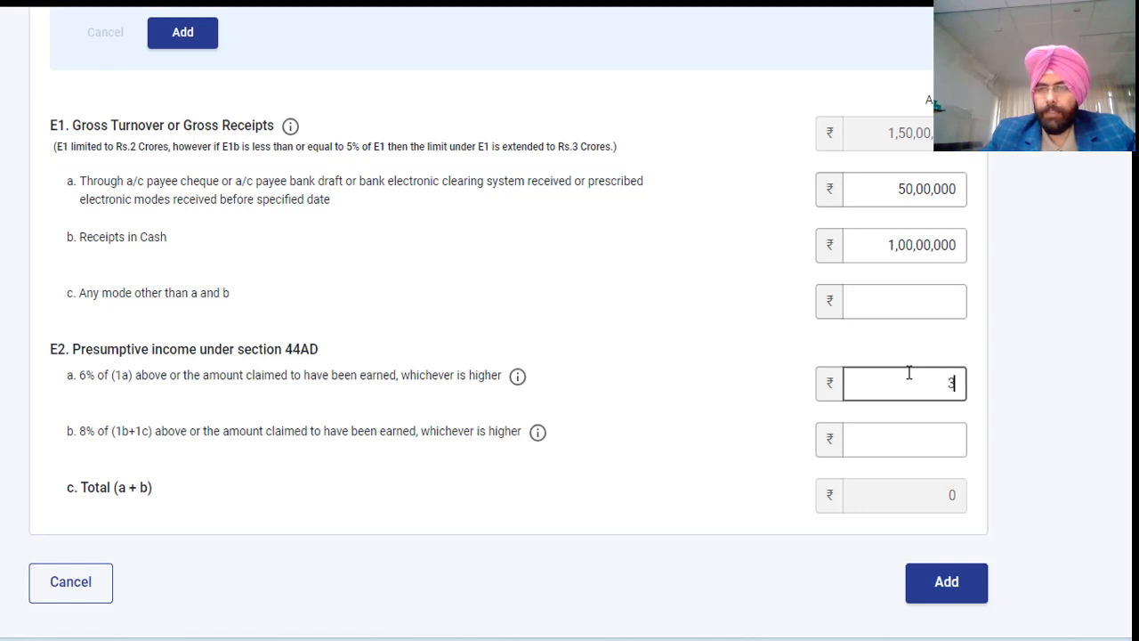
text(00000)
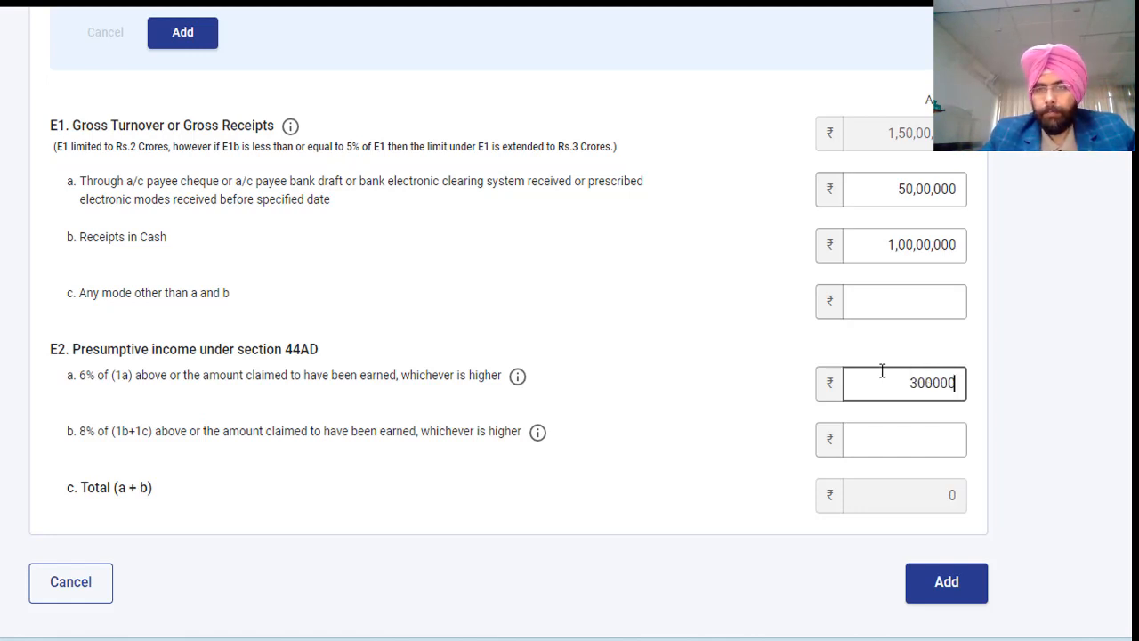
Set the presumptive income at 8% of the cash receipts to ₹8,00,000 and add the business income to the return.
click(938, 438)
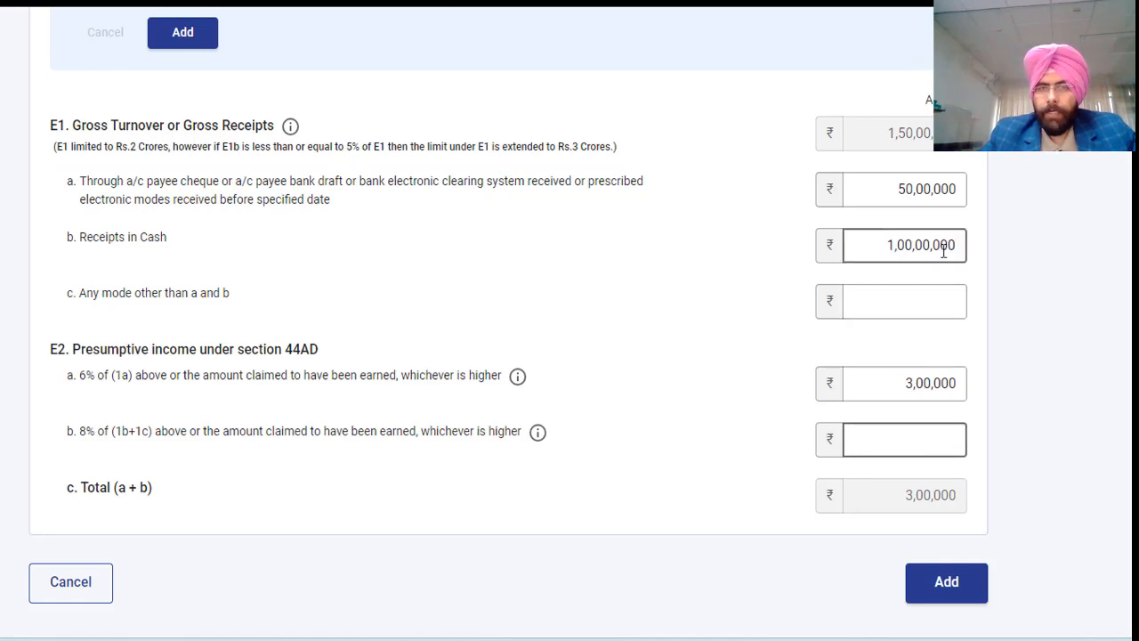
drag(75, 433, 525, 434)
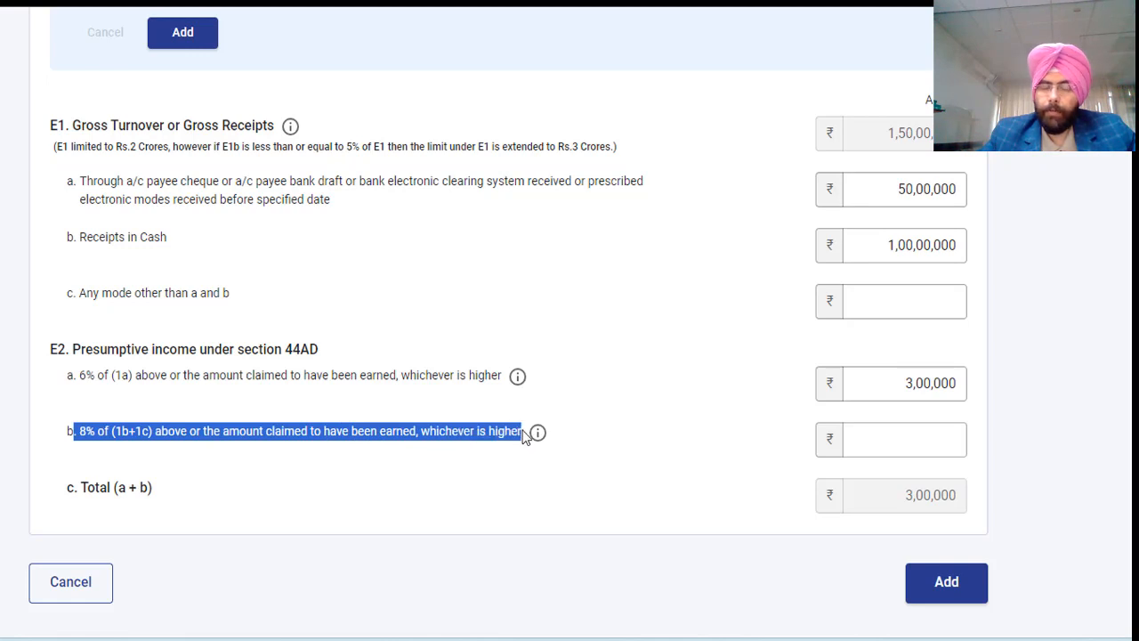
click(871, 437)
text(8)
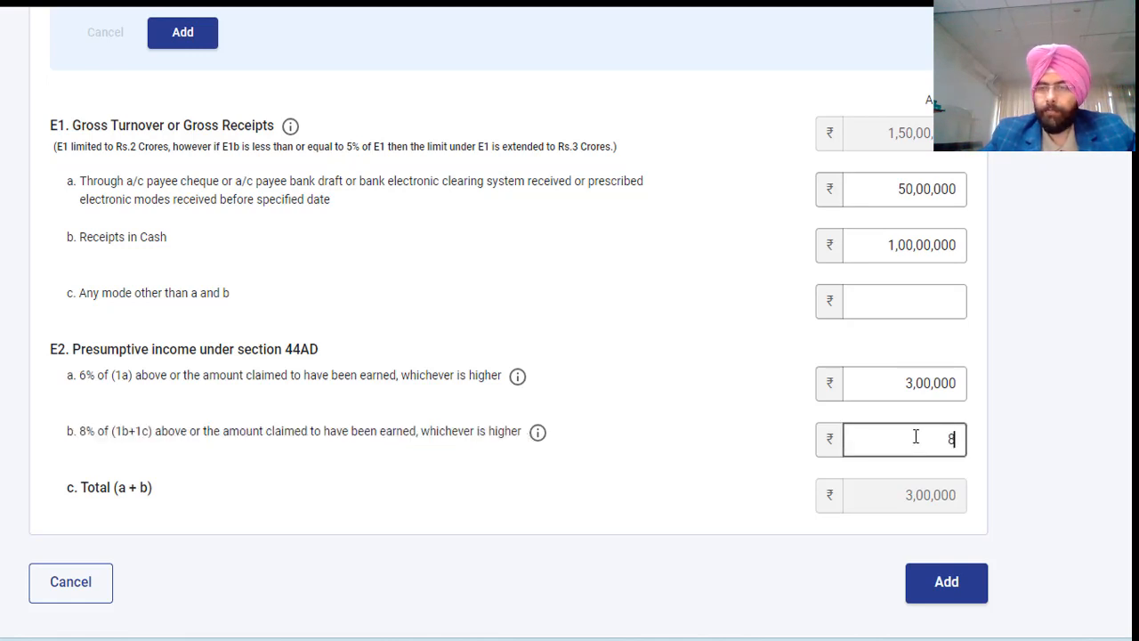
text(000000)
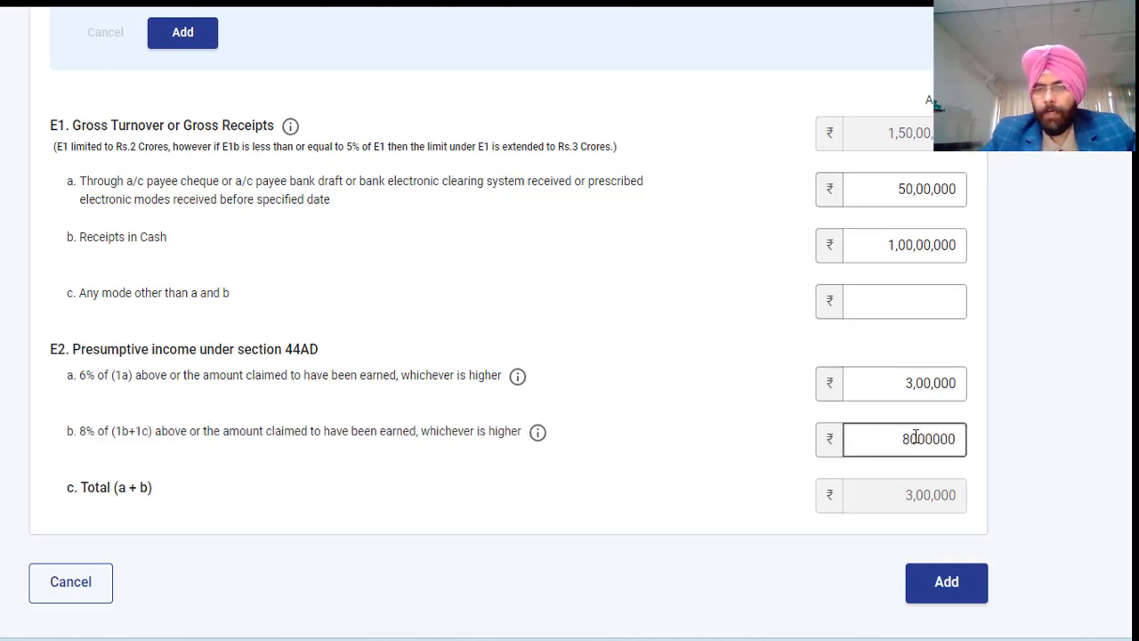
click(777, 465)
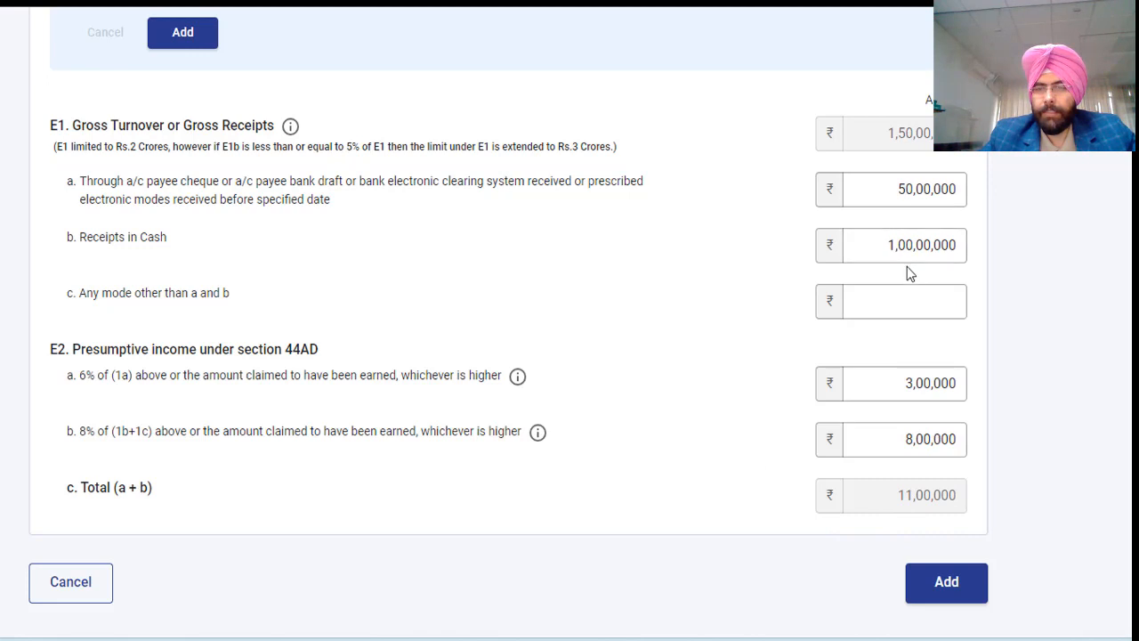
click(947, 581)
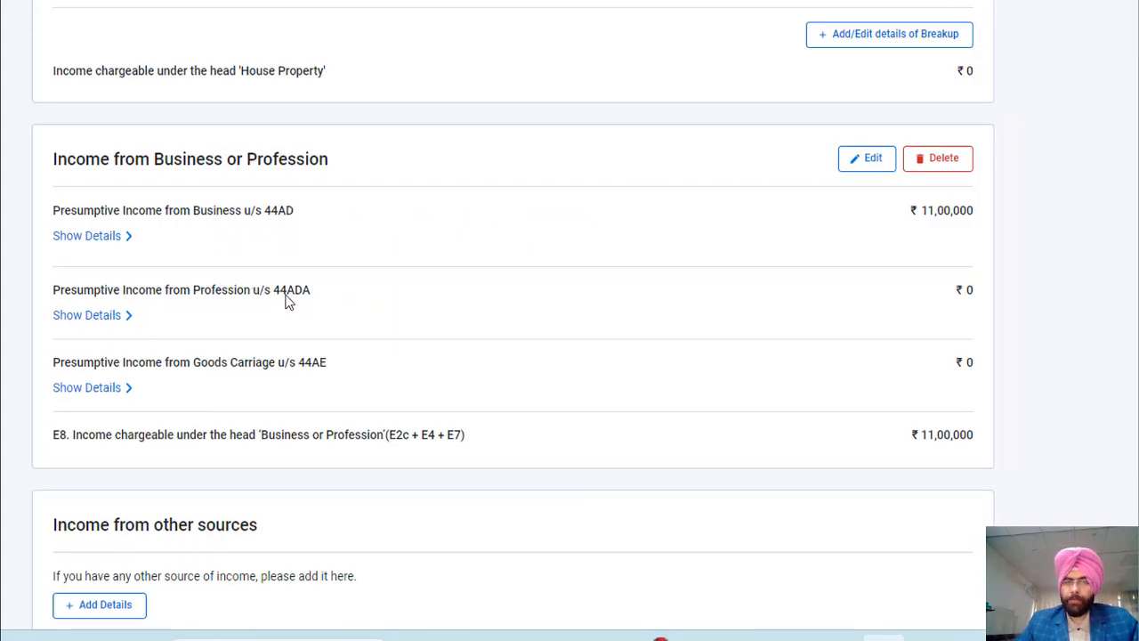
Open the section 44ADA profession details for editing and choose business code 16001-Legal profession.
click(104, 317)
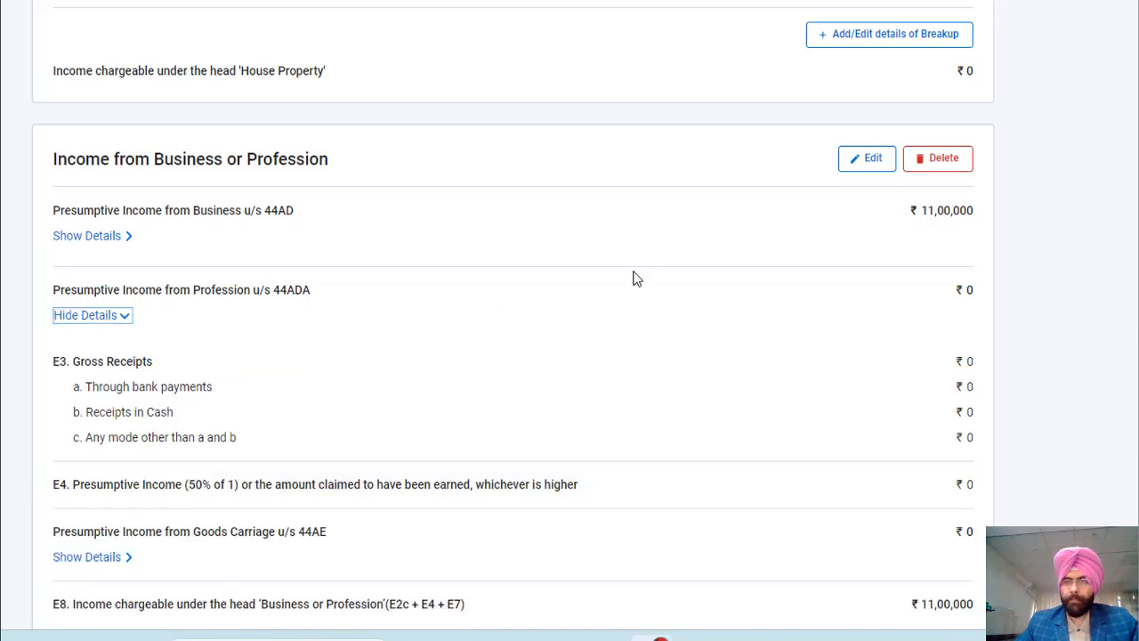
click(866, 168)
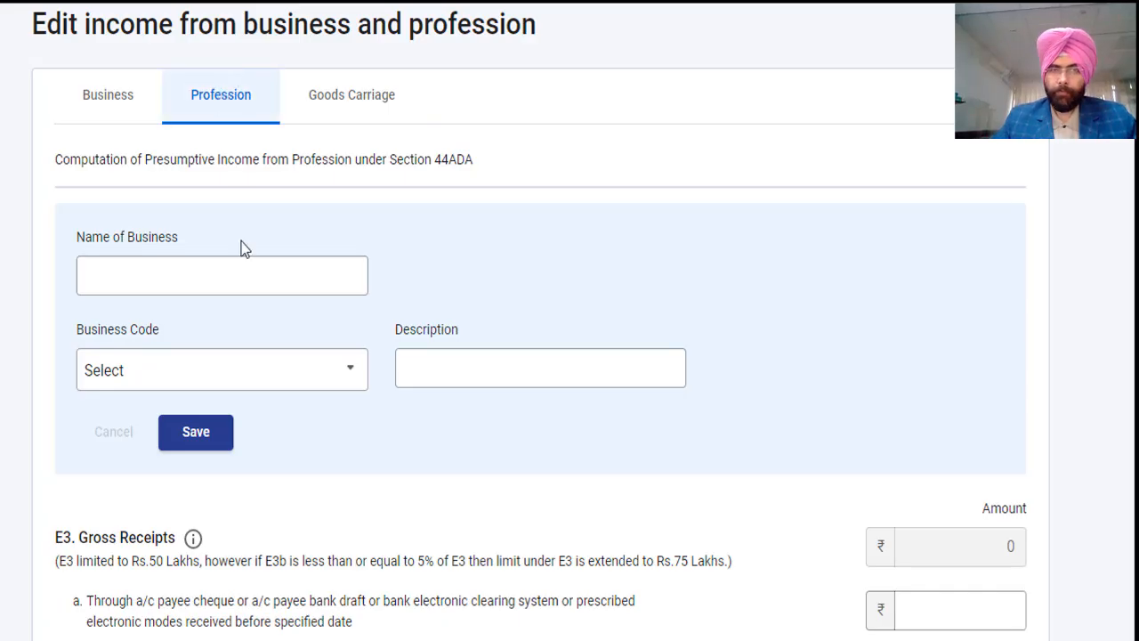
click(163, 372)
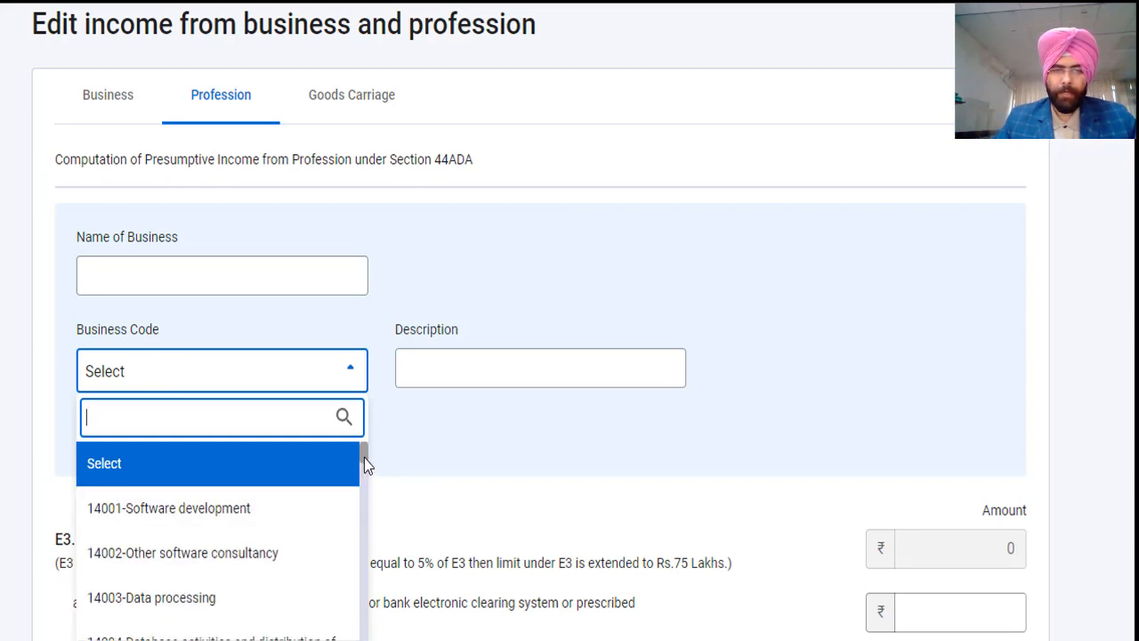
drag(363, 456, 370, 492)
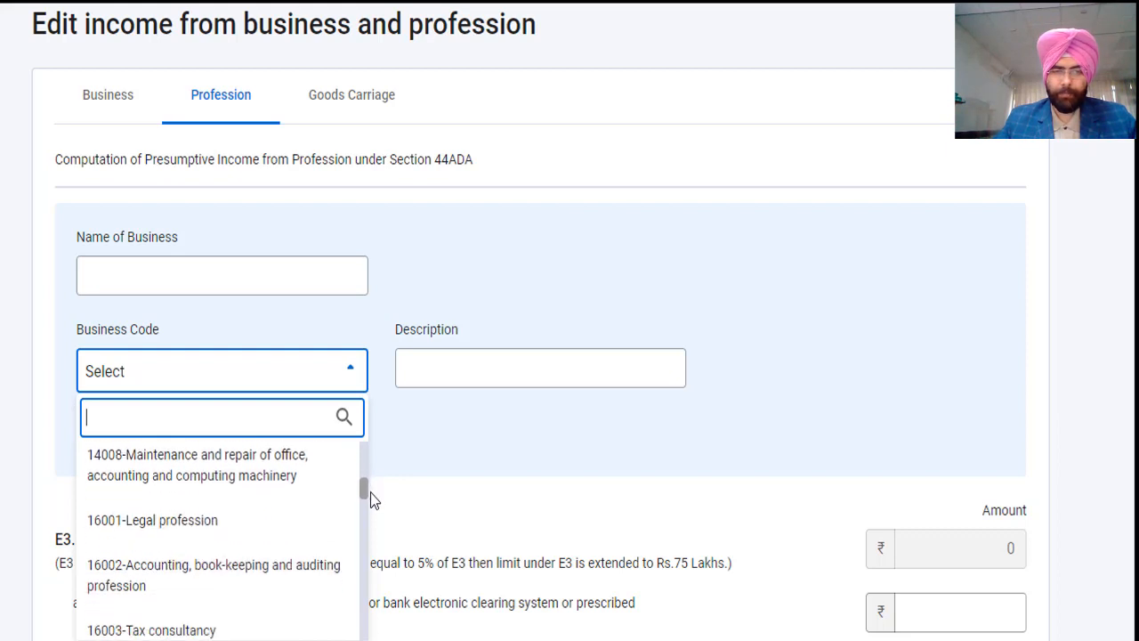
click(223, 539)
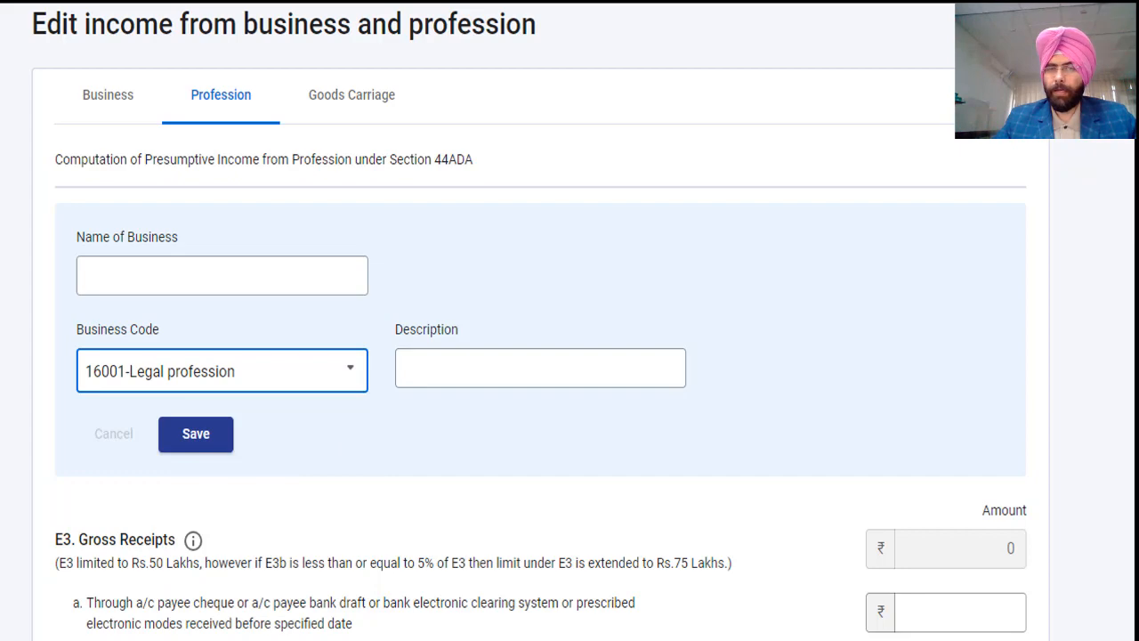
Review the gross receipts limit and enter professional receipts of ₹30,00,000 through cheque, bank draft or electronic modes.
scroll(1133, 228, down, 3)
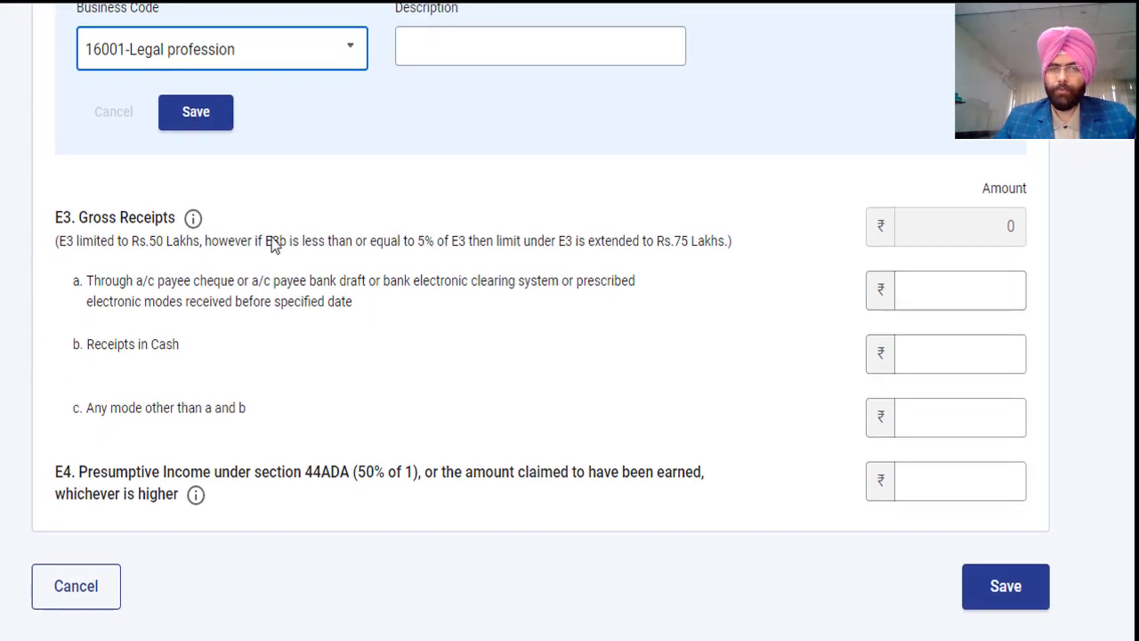
click(87, 252)
drag(87, 252, 252, 252)
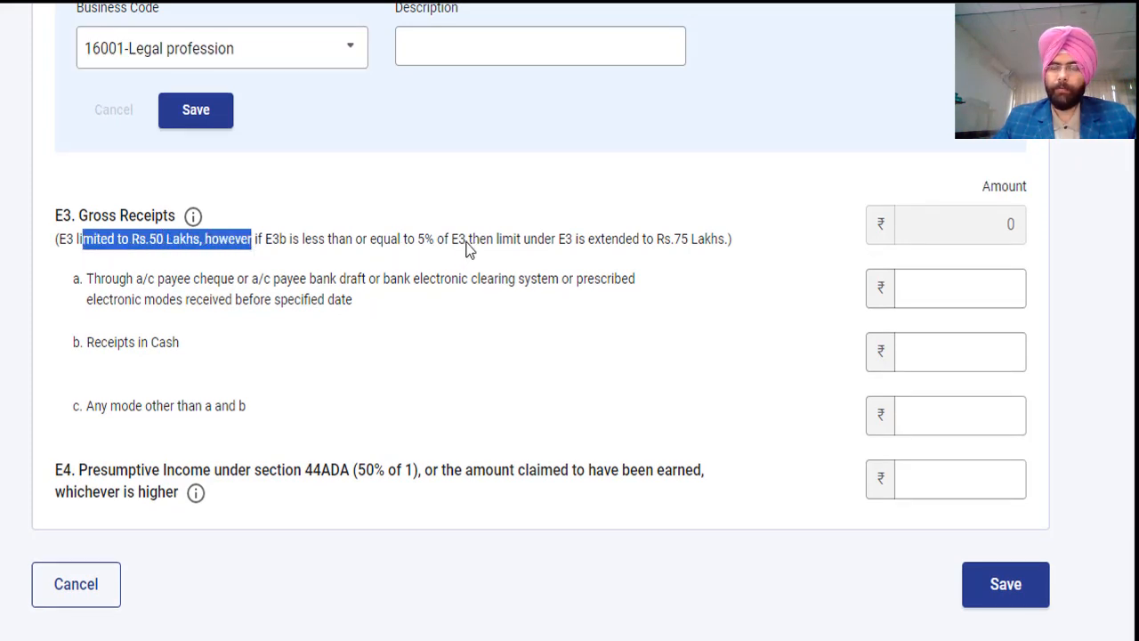
drag(467, 247, 716, 261)
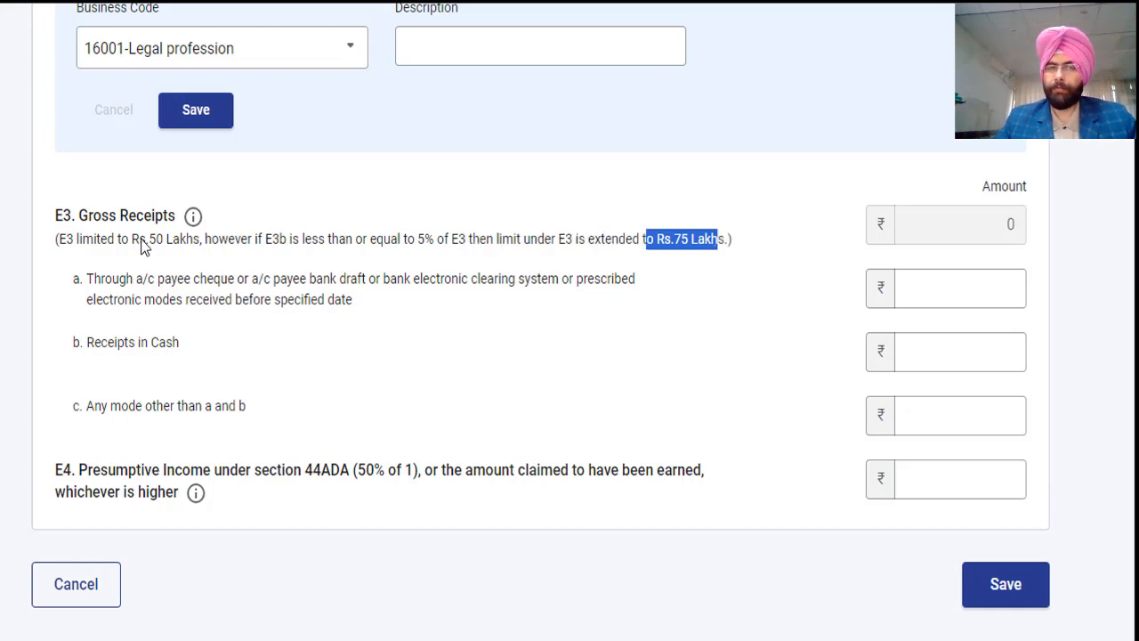
drag(140, 242, 238, 247)
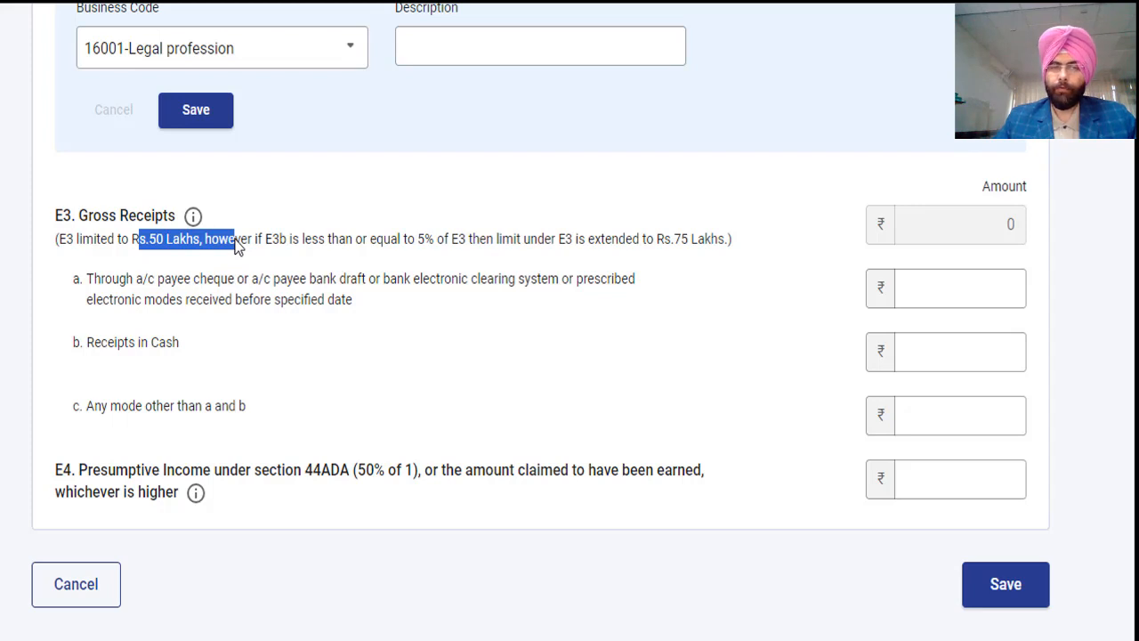
click(942, 297)
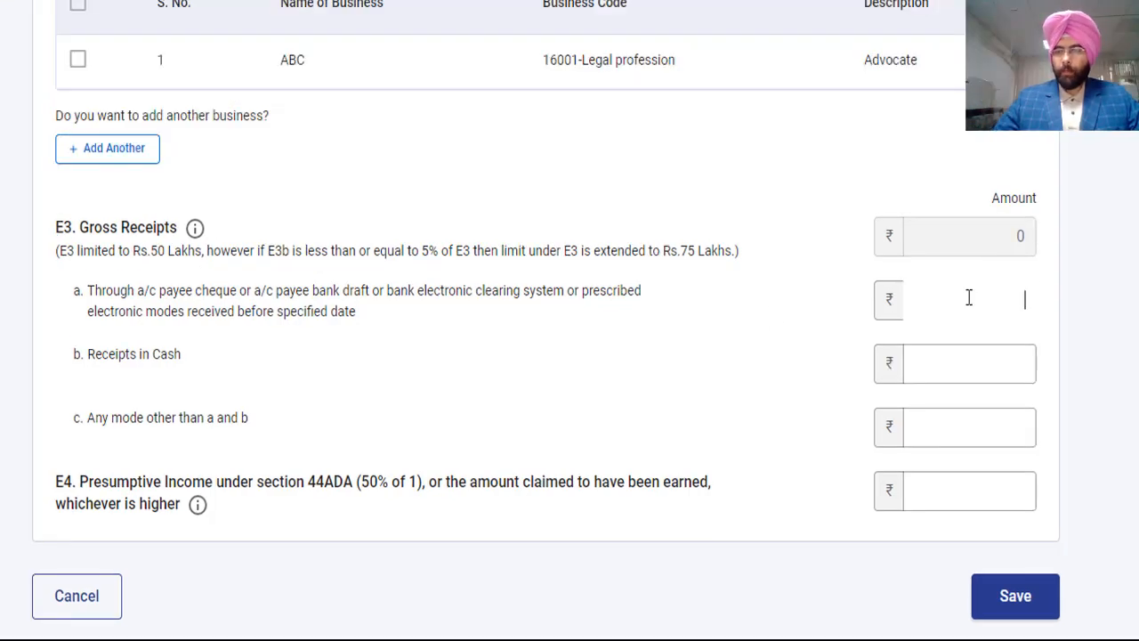
click(959, 287)
text(3)
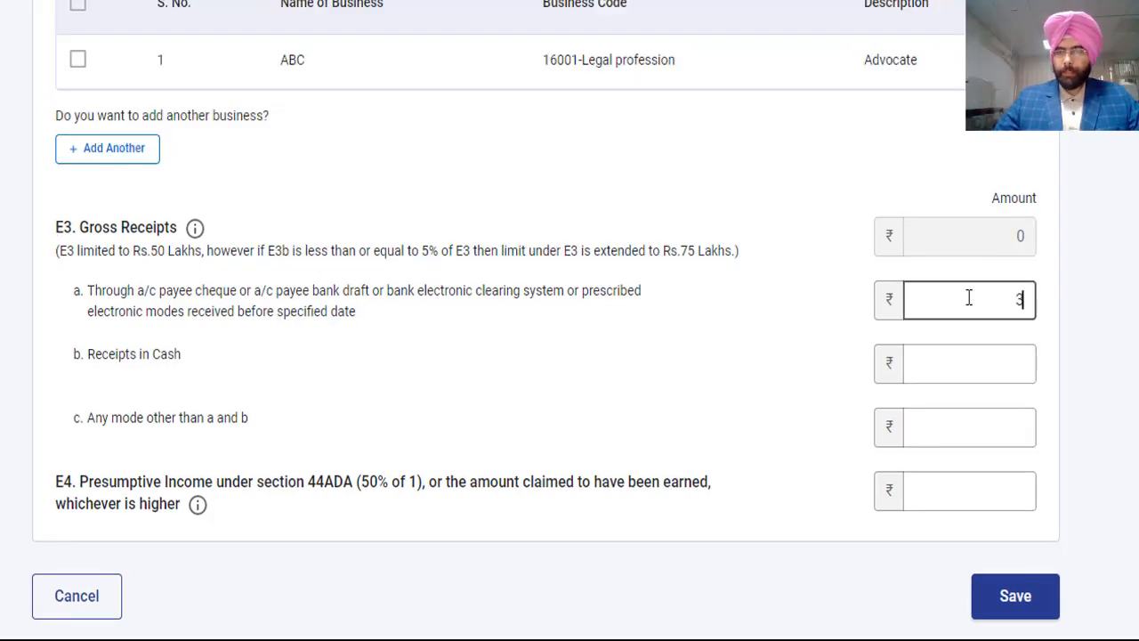
text(000000)
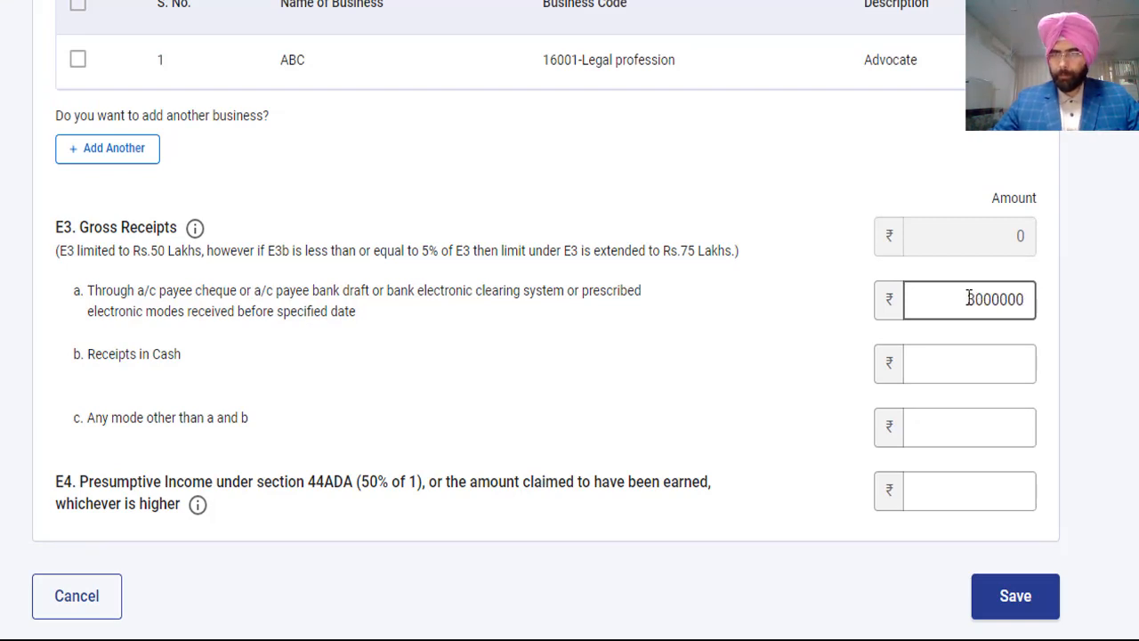
click(1046, 360)
click(1035, 365)
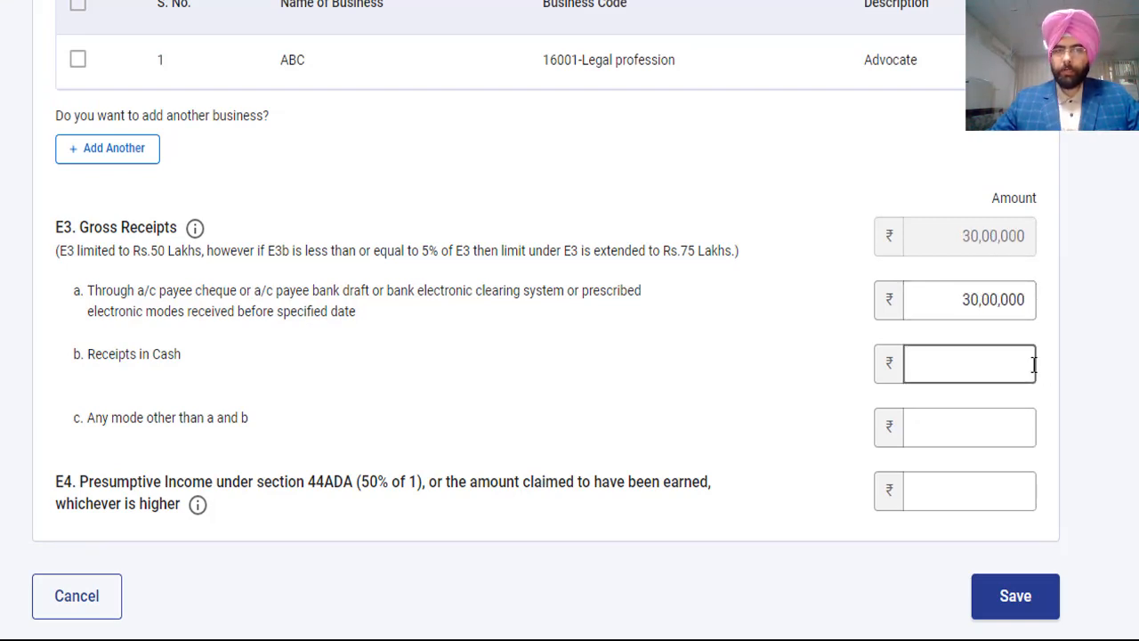
Set the presumptive income from profession under section 44ADA to ₹15,00,000.
click(982, 495)
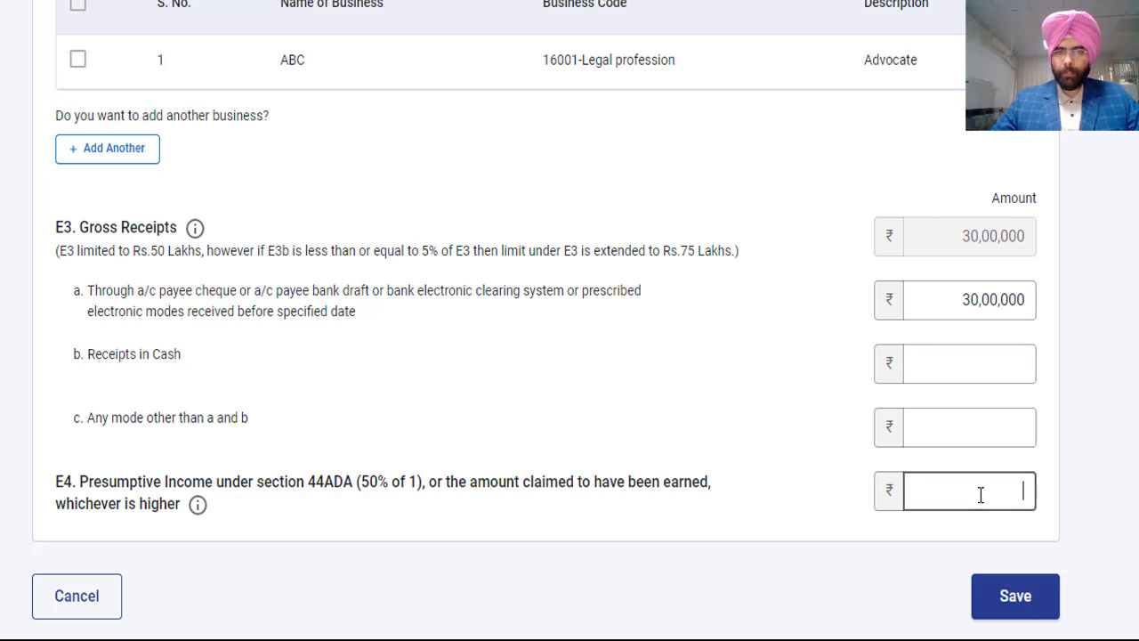
text(150000)
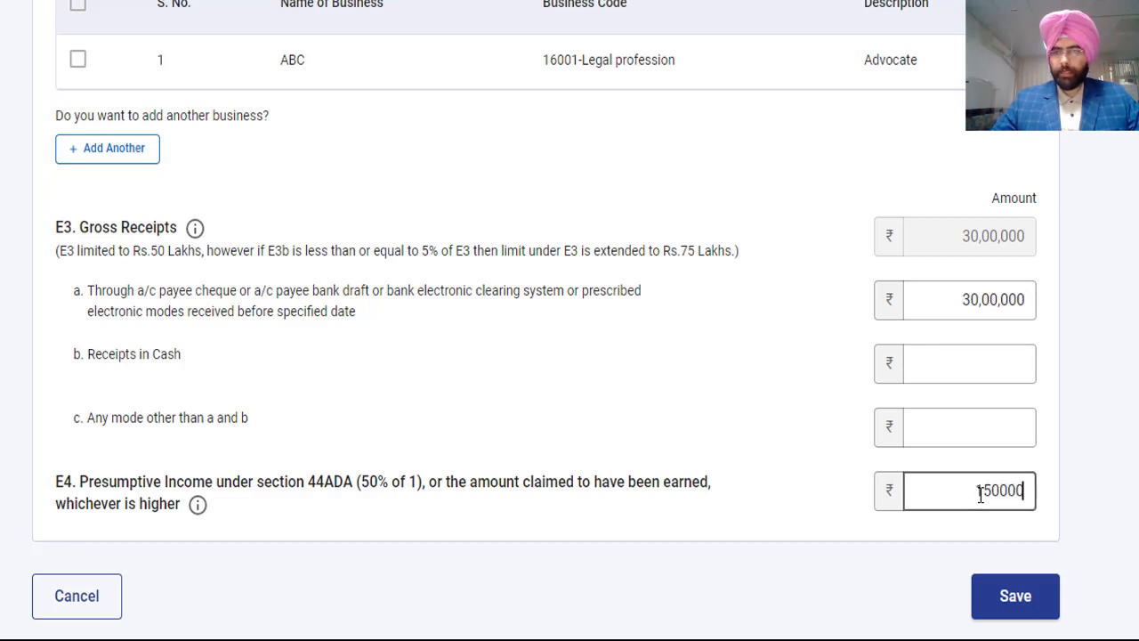
text(00)
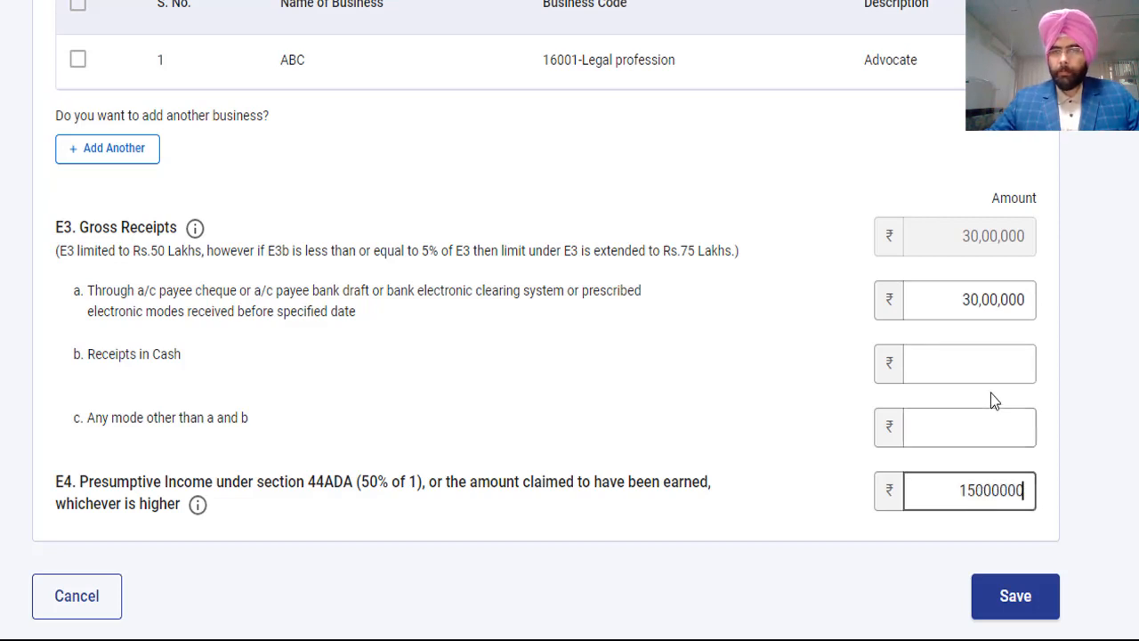
click(991, 393)
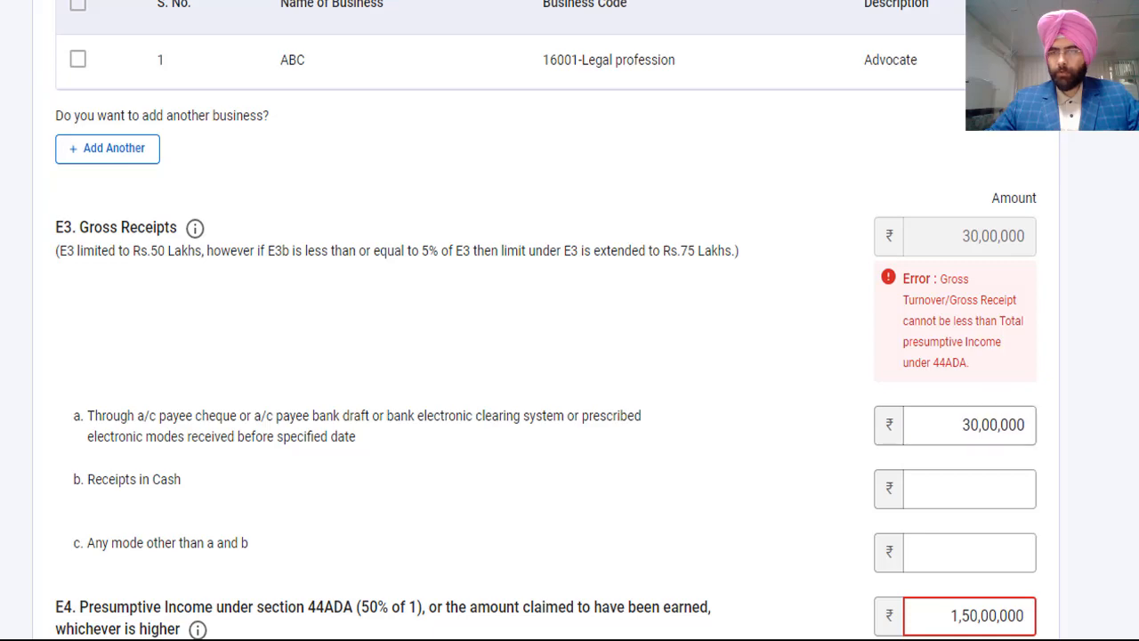
scroll(1012, 295, down, 2)
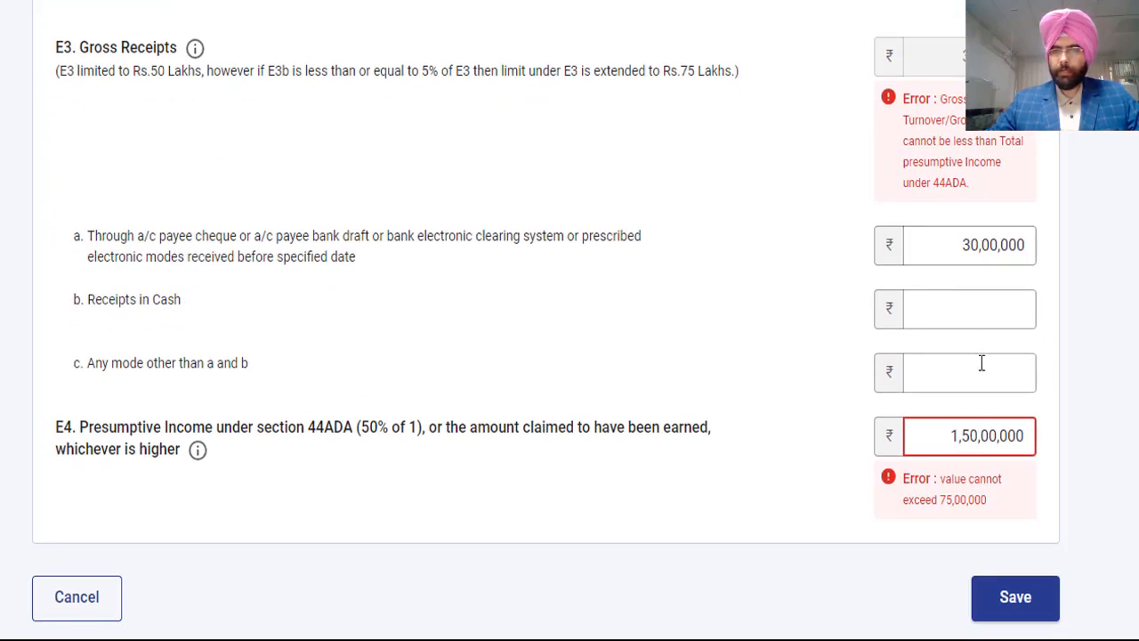
click(1010, 435)
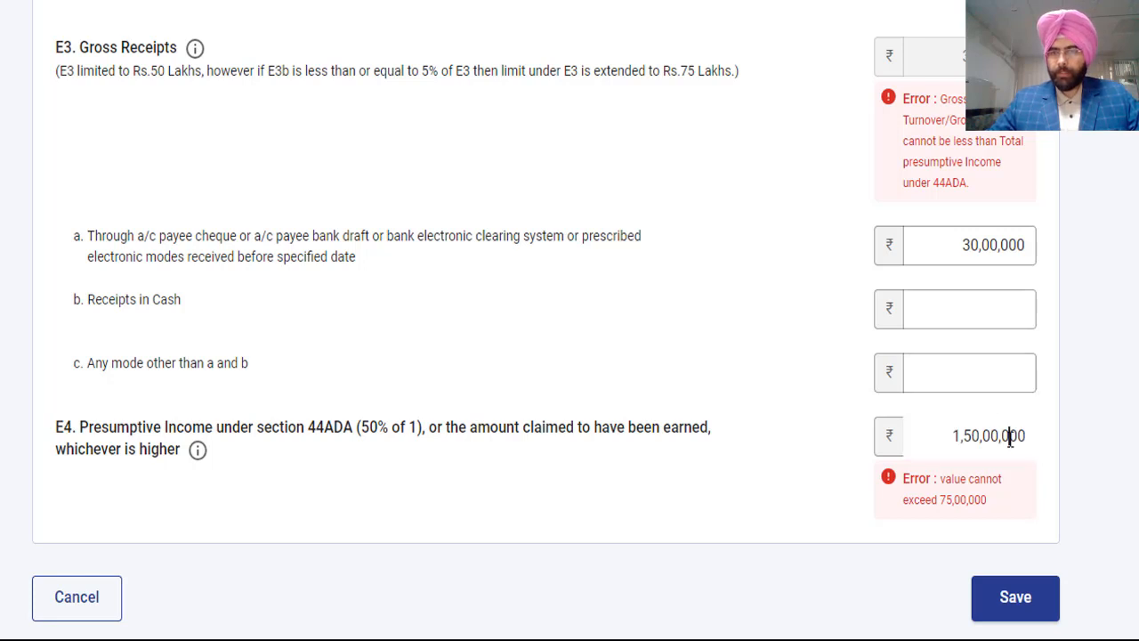
key(BackSpace)
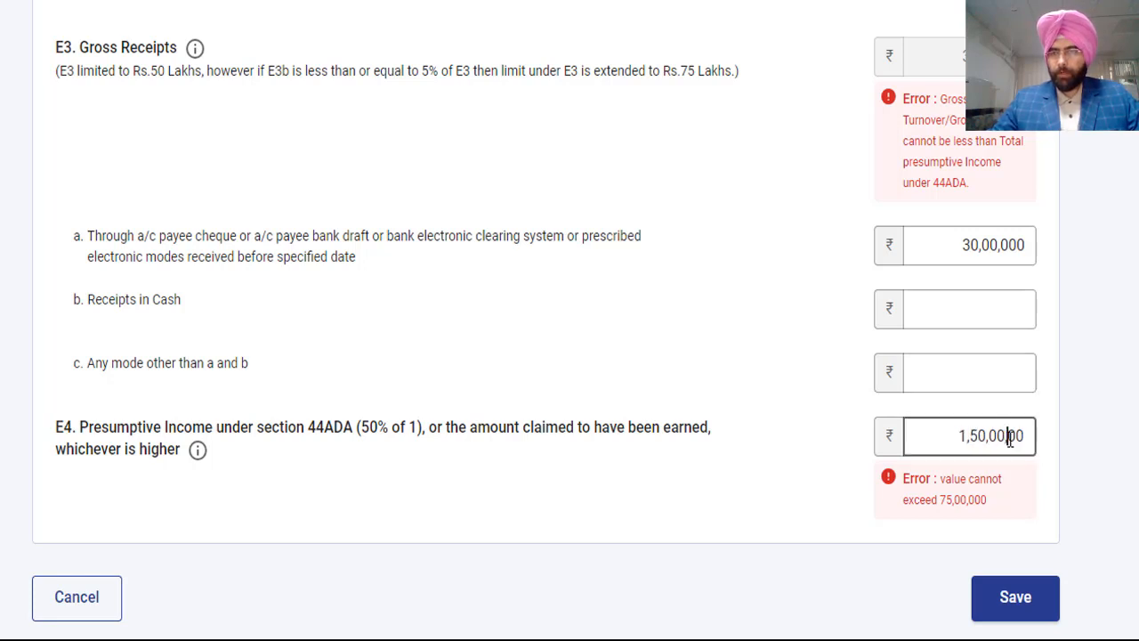
click(1123, 432)
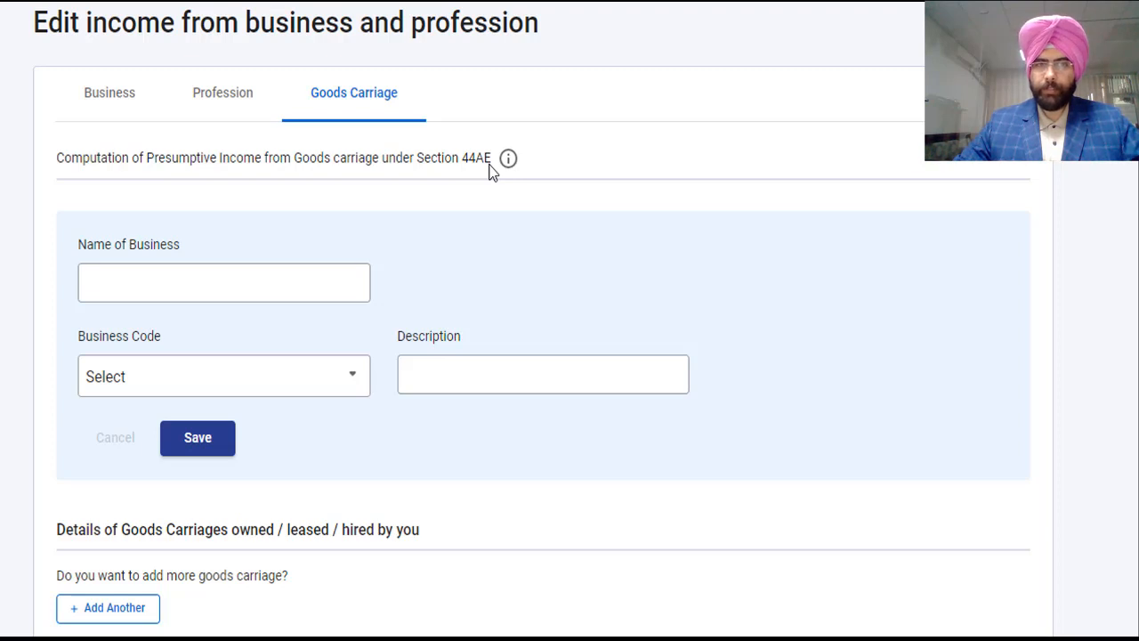
Choose business code 11008-Freight transport by road for the section 44AE goods carriage business and enter the description "raj tranporter".
click(175, 377)
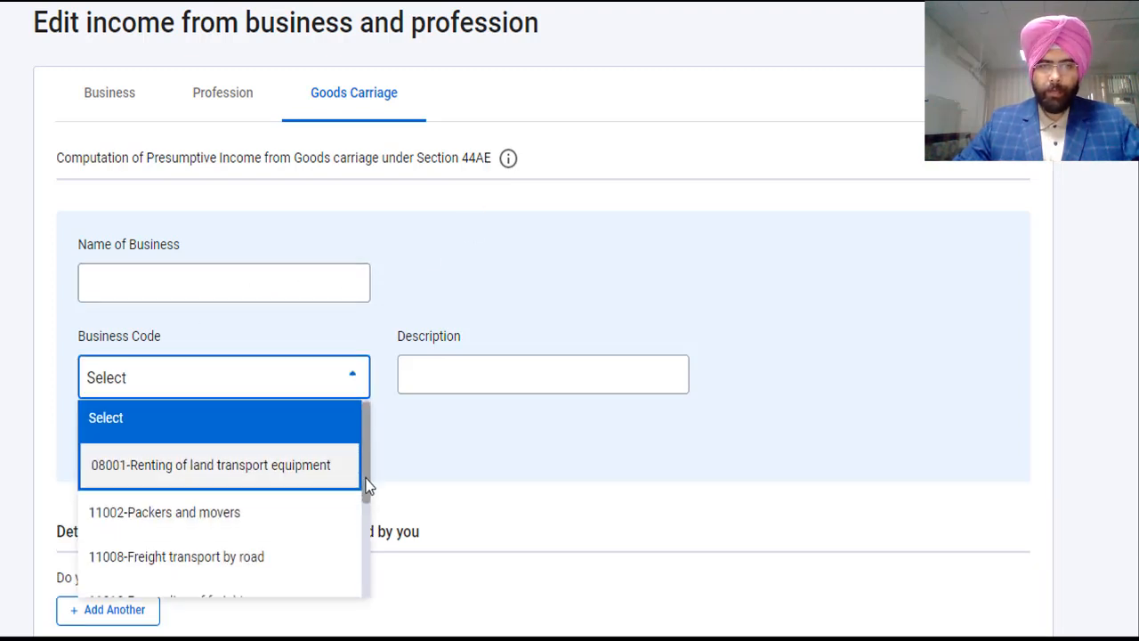
scroll(365, 499, down, 3)
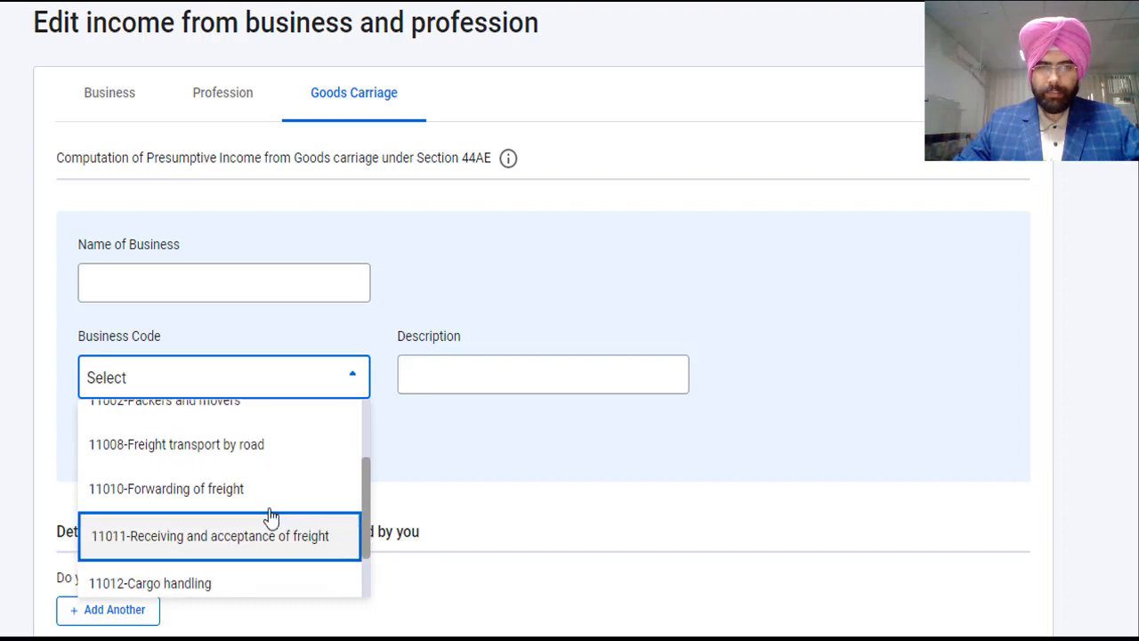
click(217, 452)
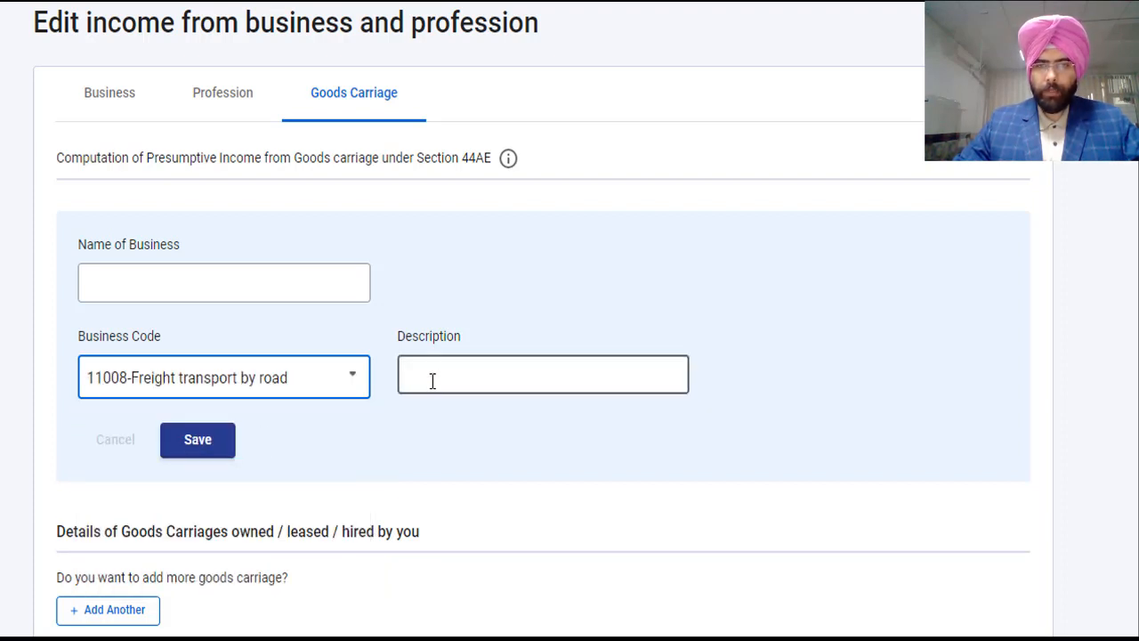
click(432, 381)
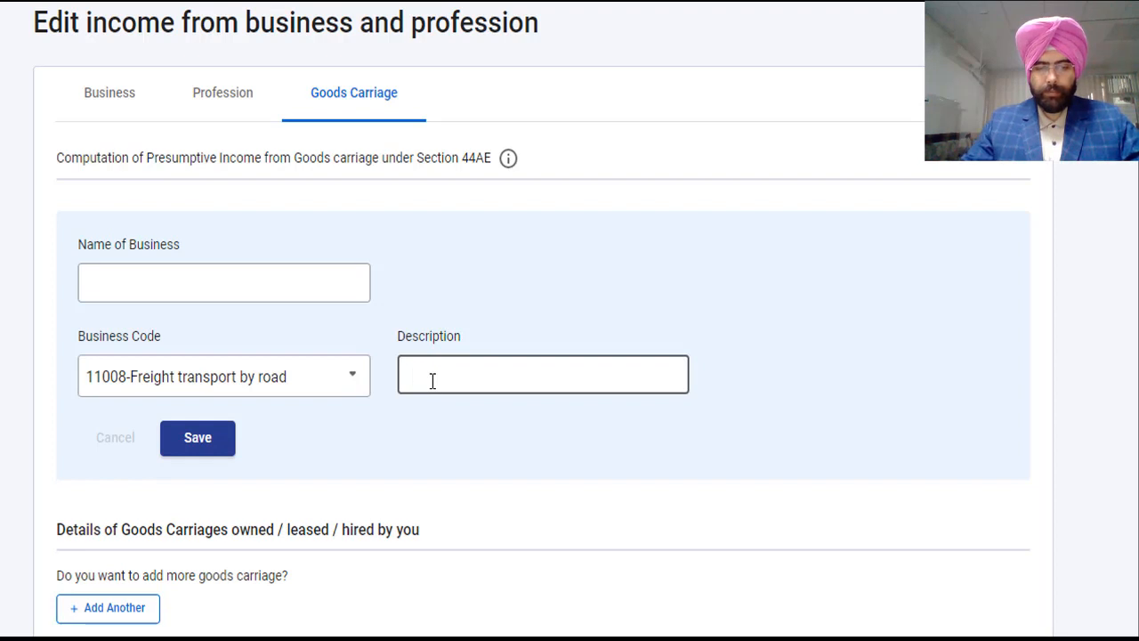
text(ra)
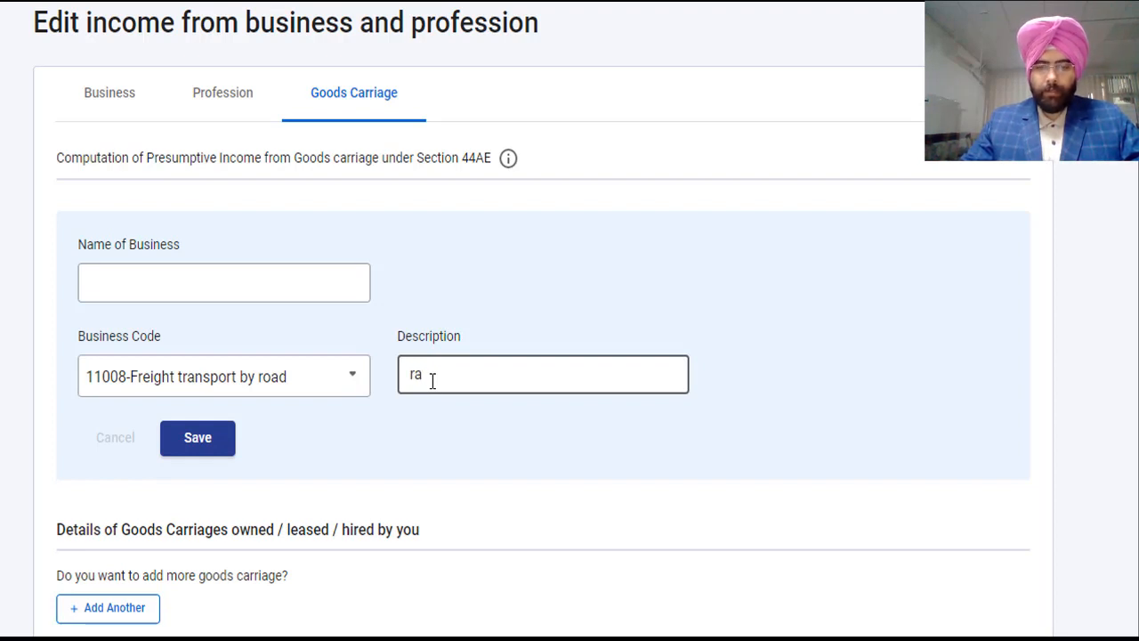
text(j tranport)
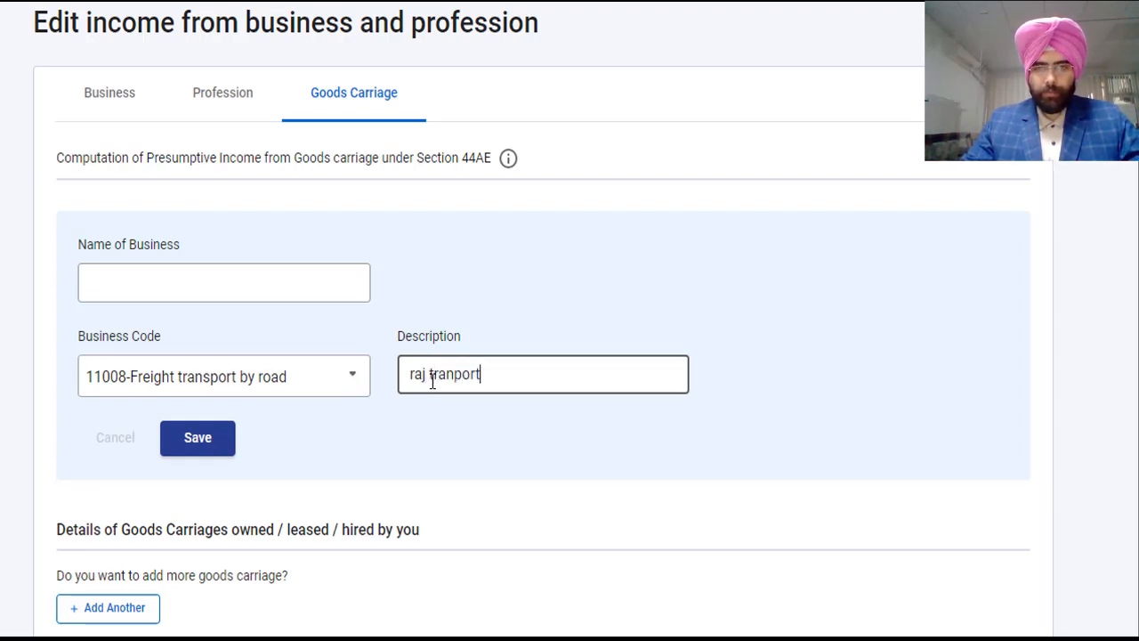
text(er)
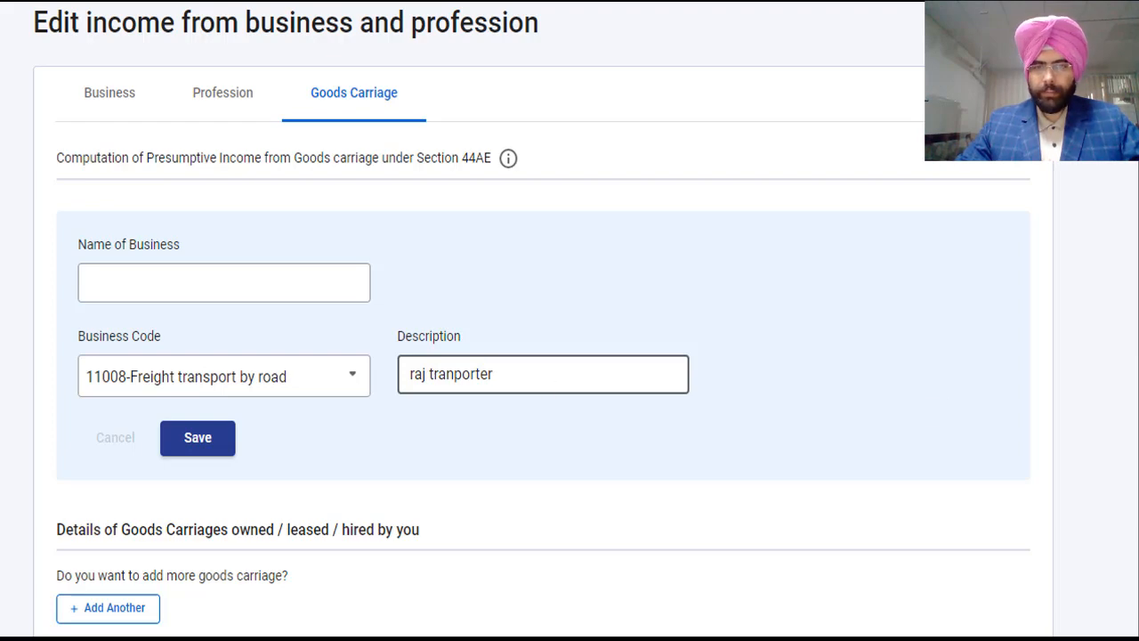
Add a goods carriage entry for the section 44AE business and mark the vehicle as Owned.
scroll(447, 135, down, 4)
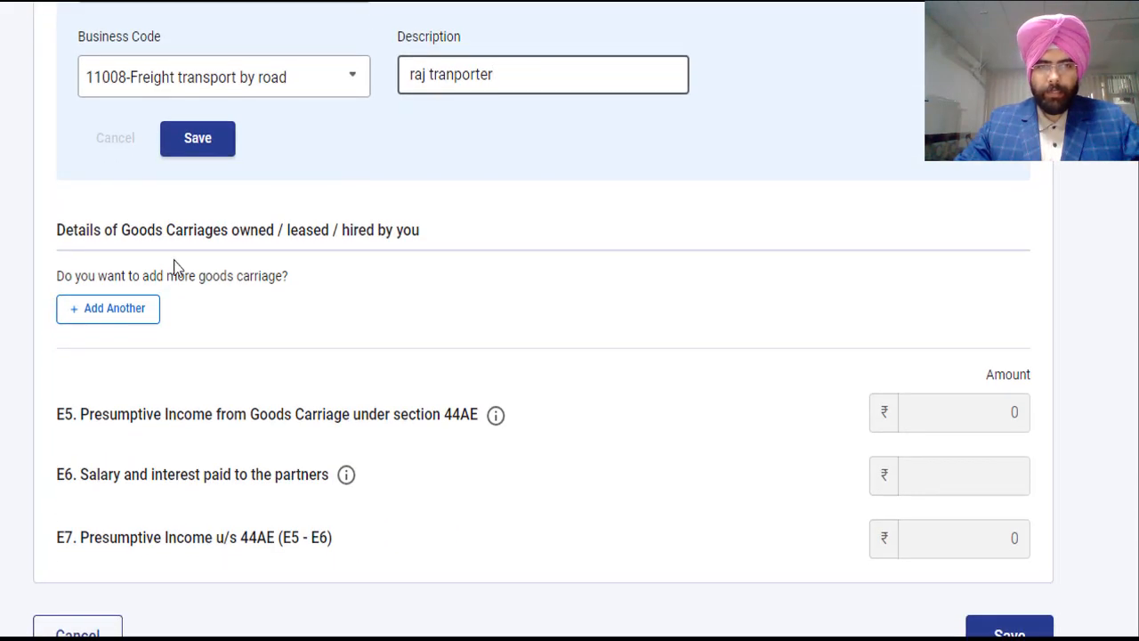
click(114, 311)
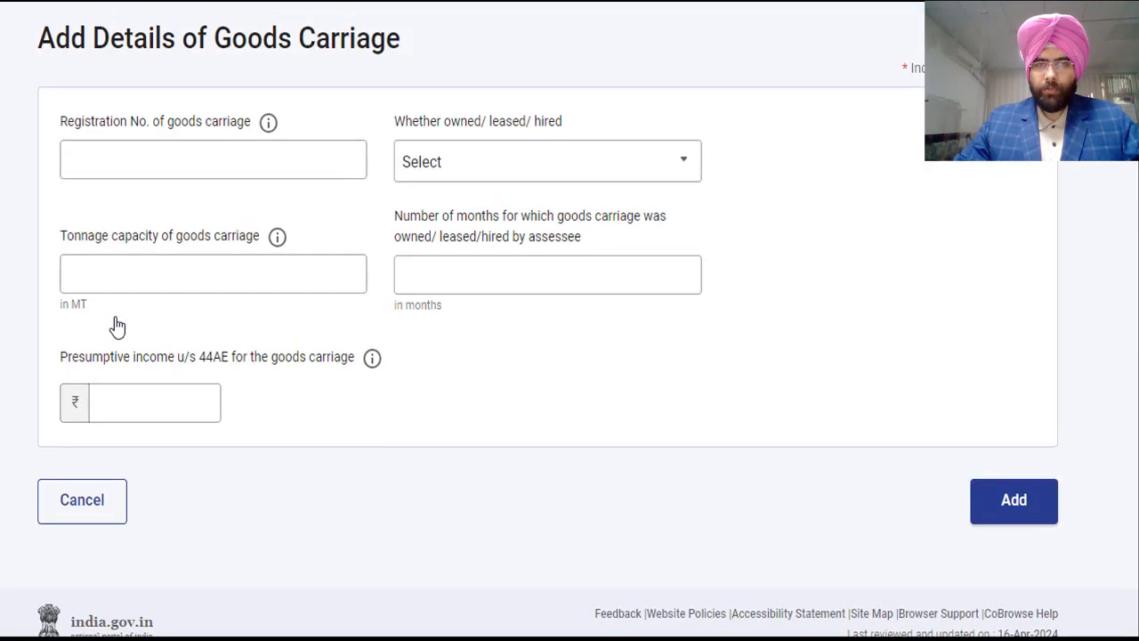
click(186, 160)
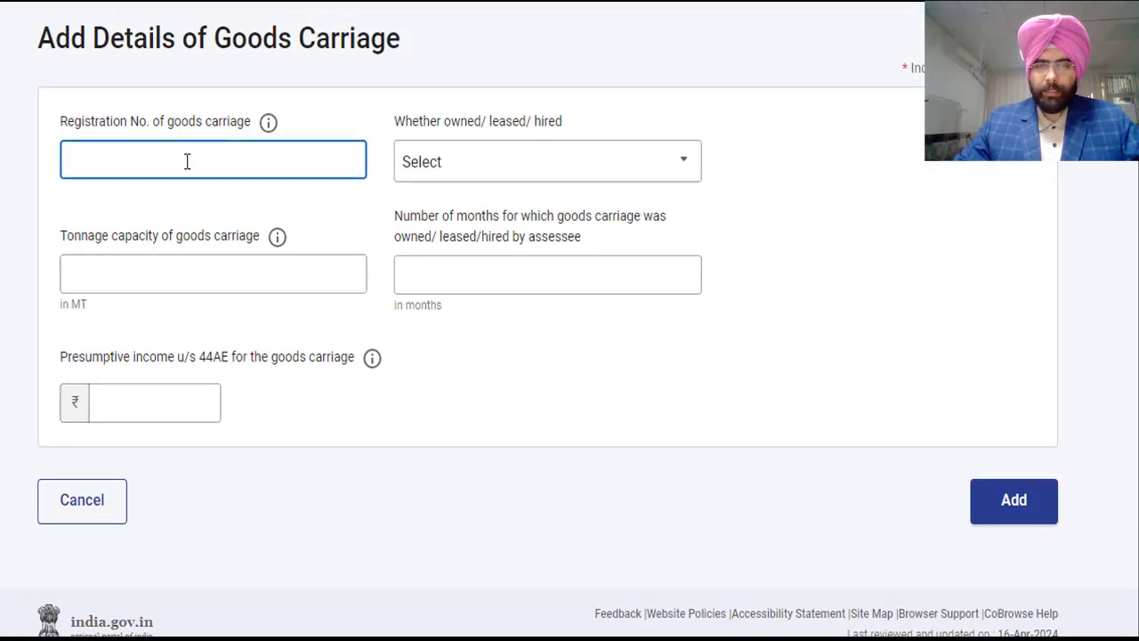
click(453, 181)
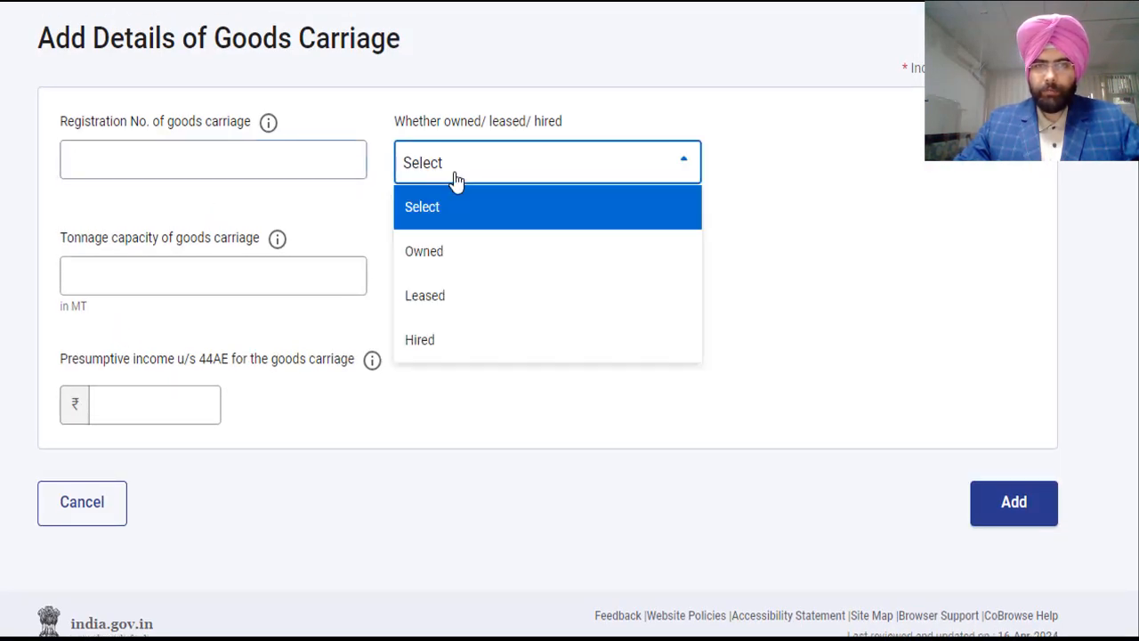
click(446, 266)
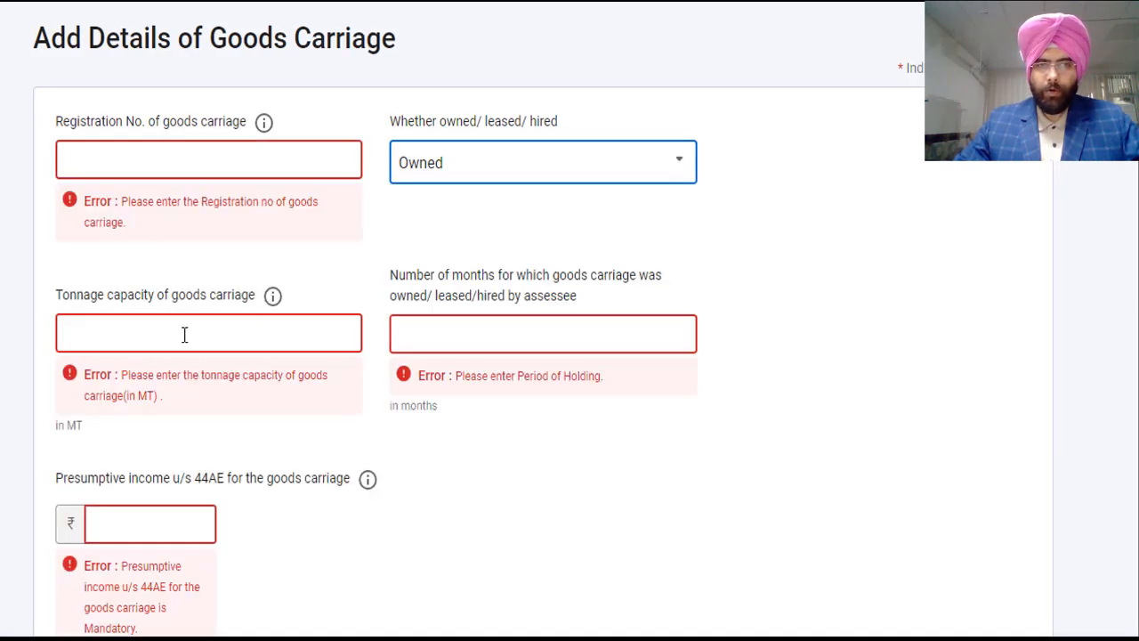
Check the guidance on tonnage capacity and enter 12 as the number of months the goods carriage was owned.
click(274, 300)
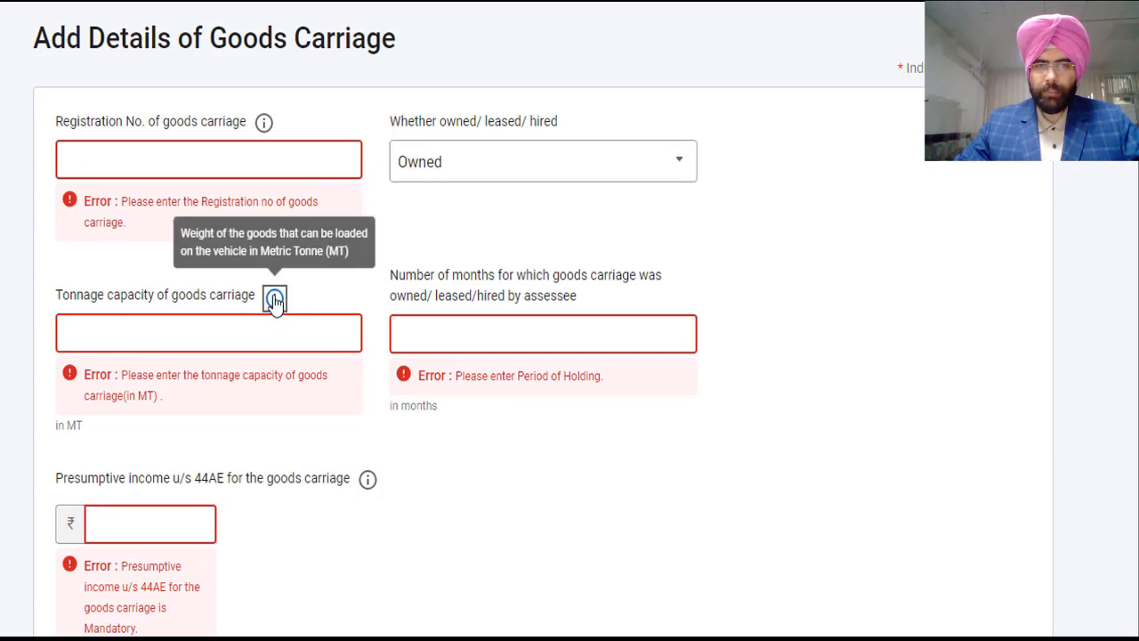
click(453, 338)
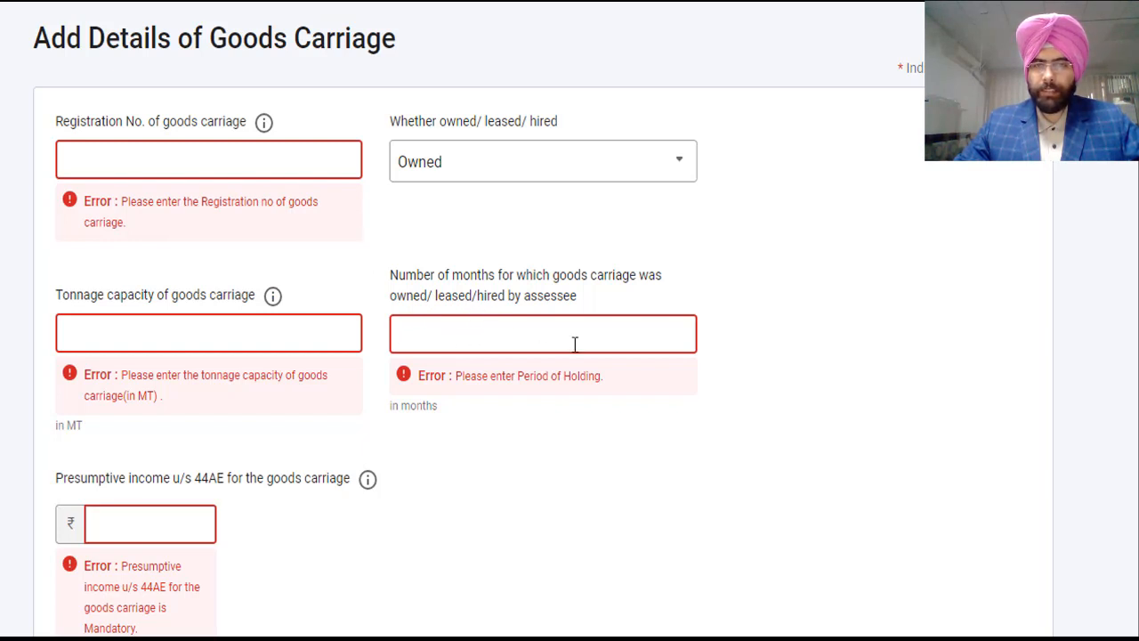
text(22)
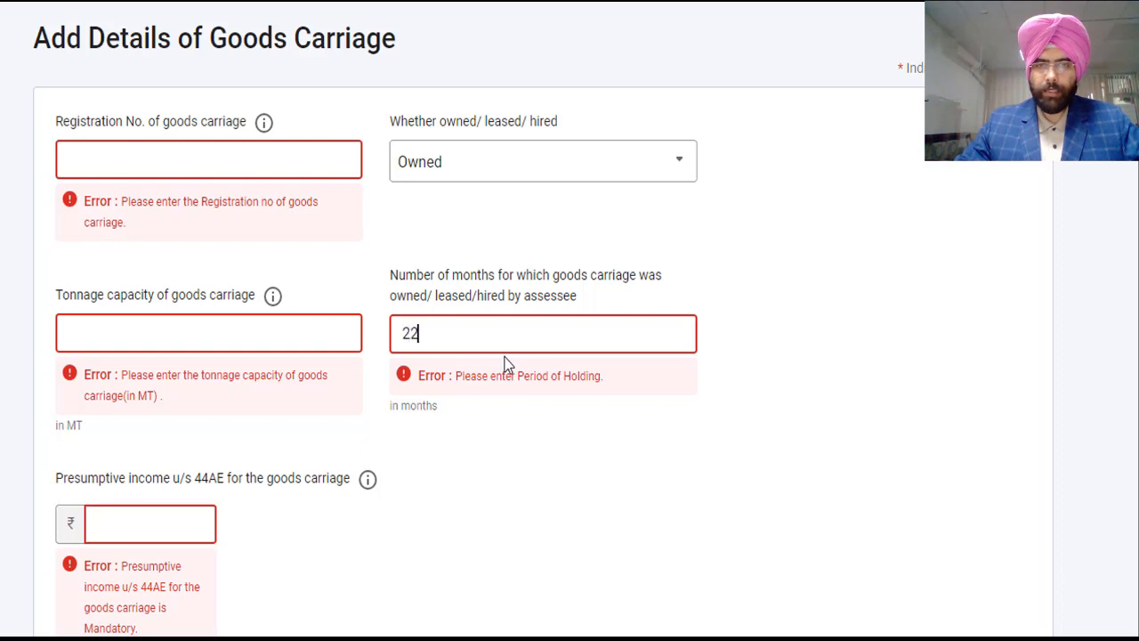
key(BackSpace)
key(BackSpace)
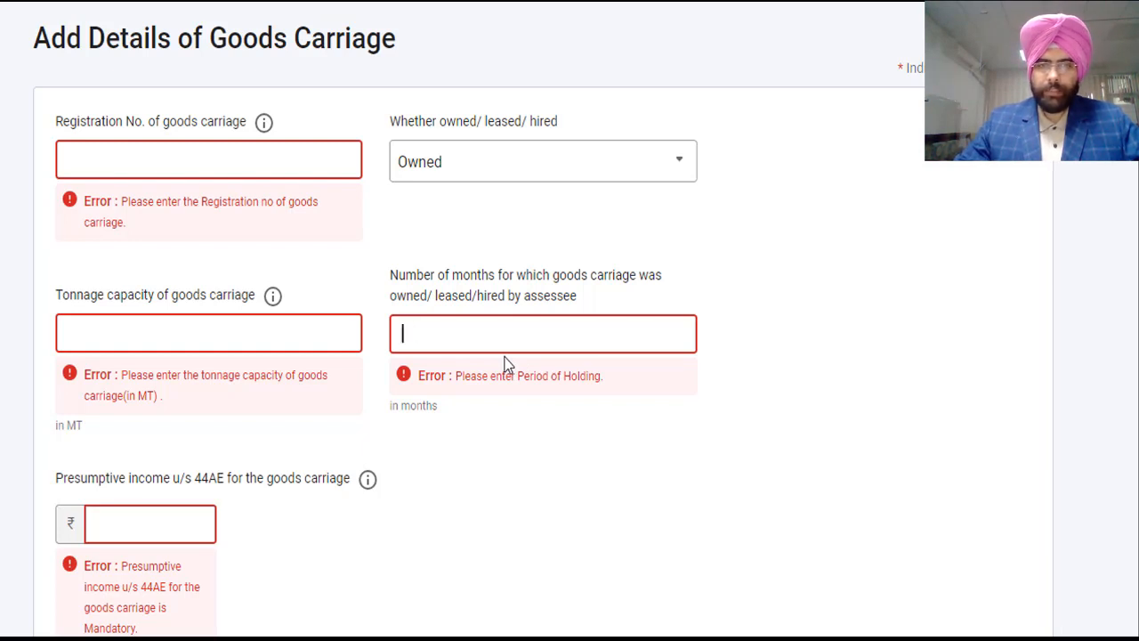
text(12)
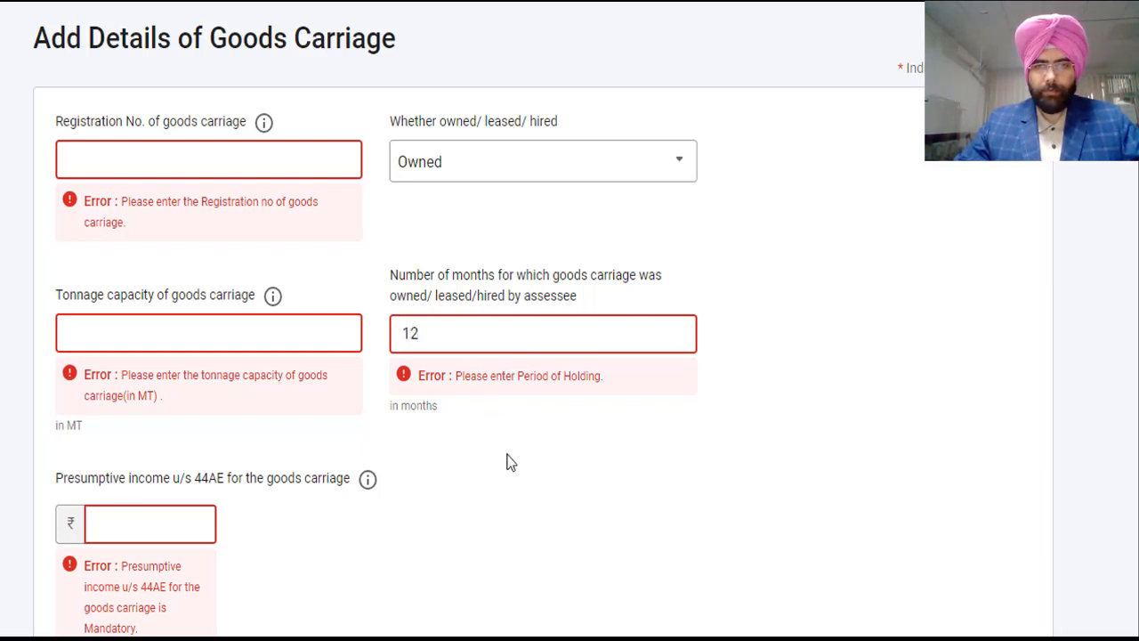
click(509, 461)
Read the guidance on presumptive income under section 44AE and set the goods carriage's tonnage capacity to 10 MT.
click(141, 525)
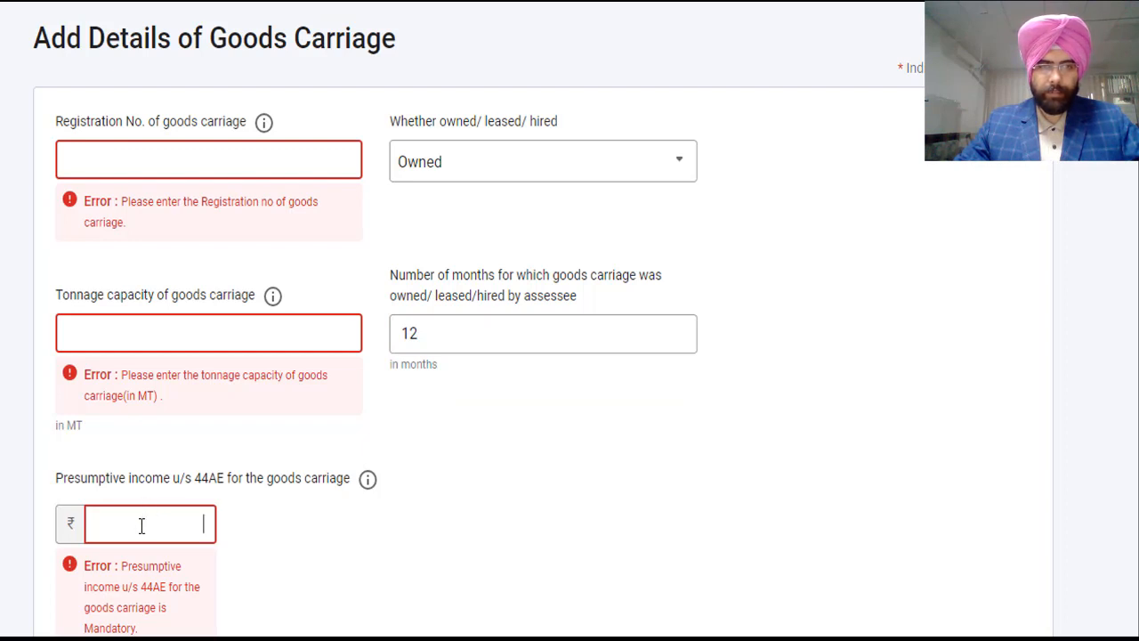
click(366, 481)
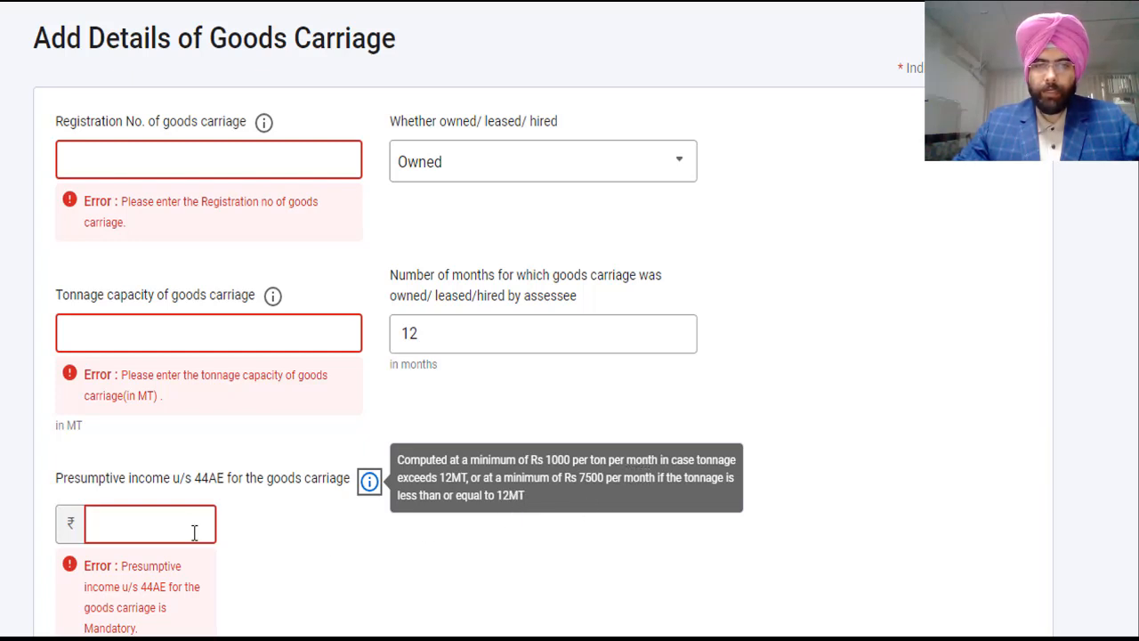
click(280, 336)
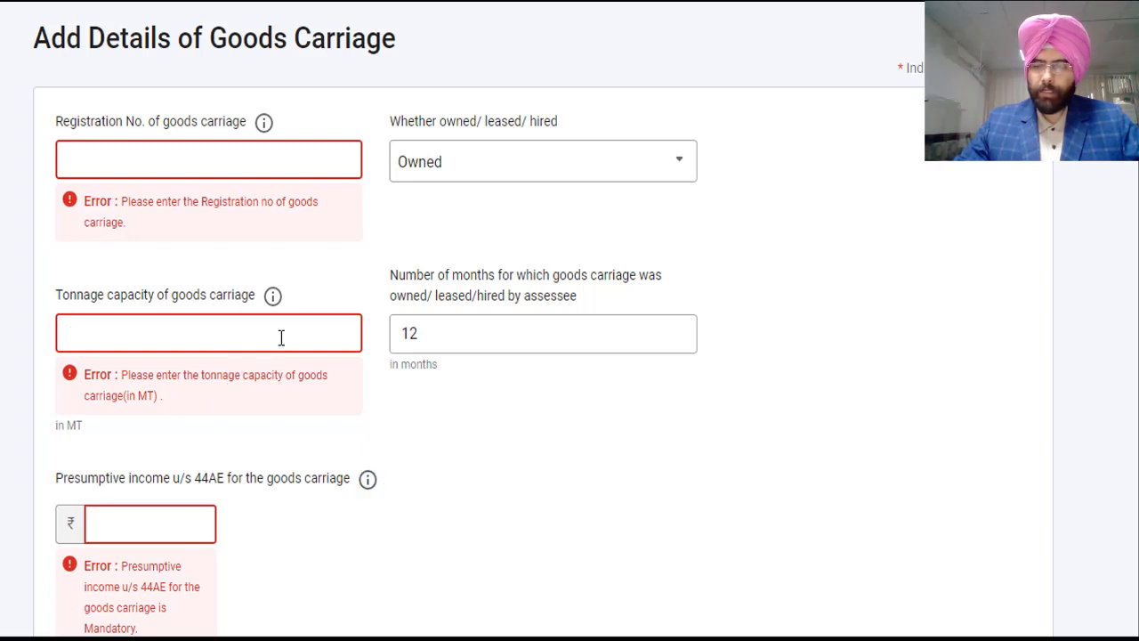
text(10)
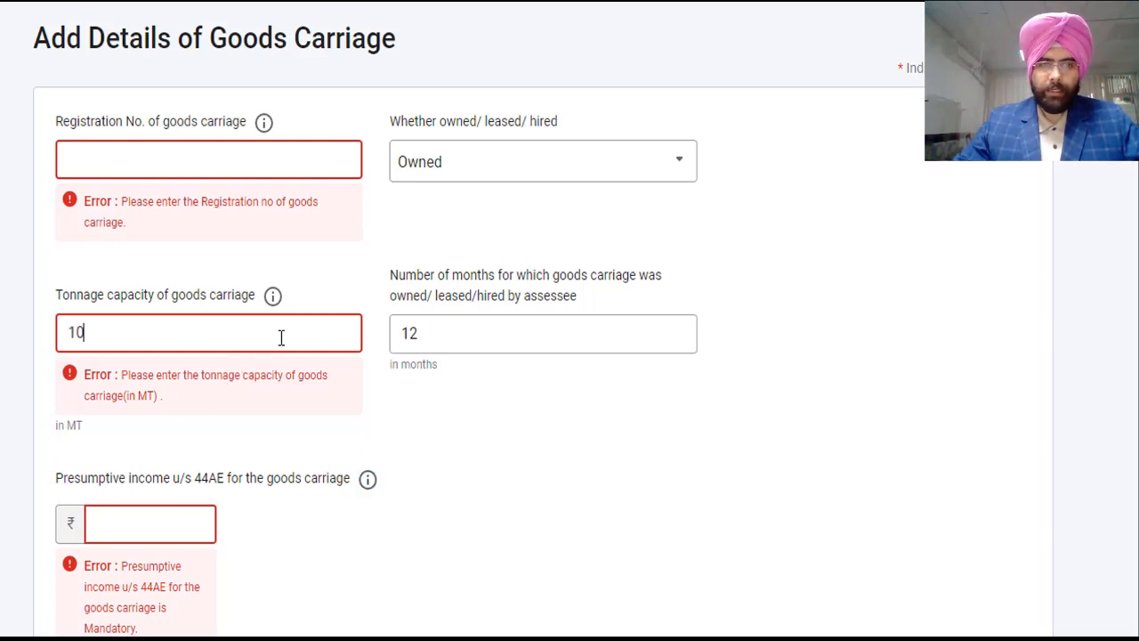
click(451, 429)
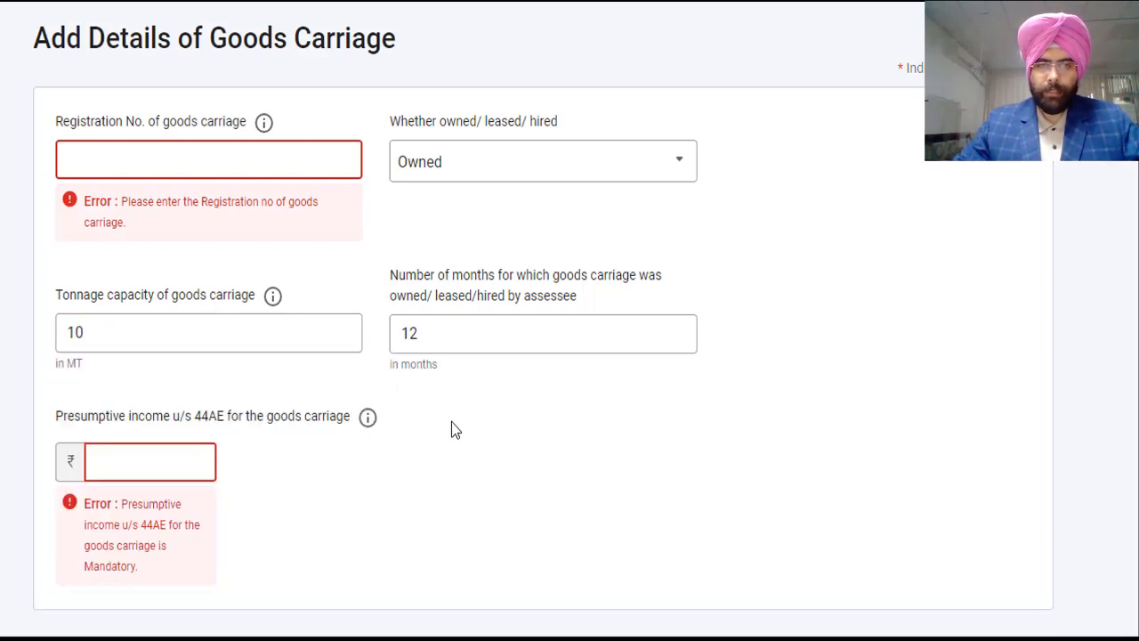
Set the number of months for which the goods carriage was owned to 10.
click(174, 471)
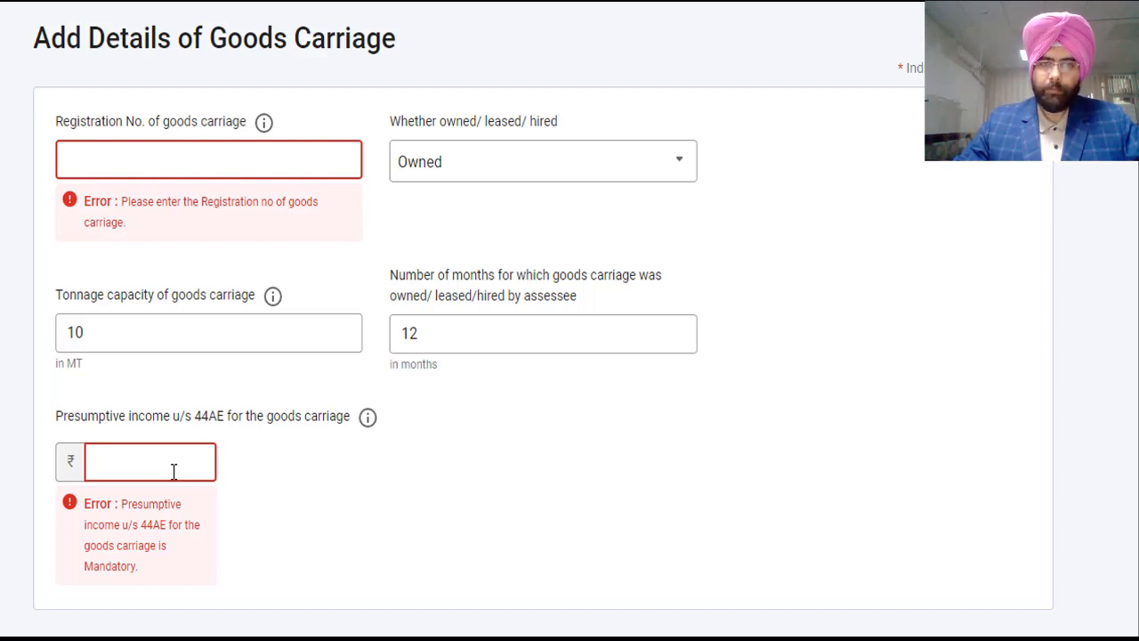
click(448, 331)
key(BackSpace)
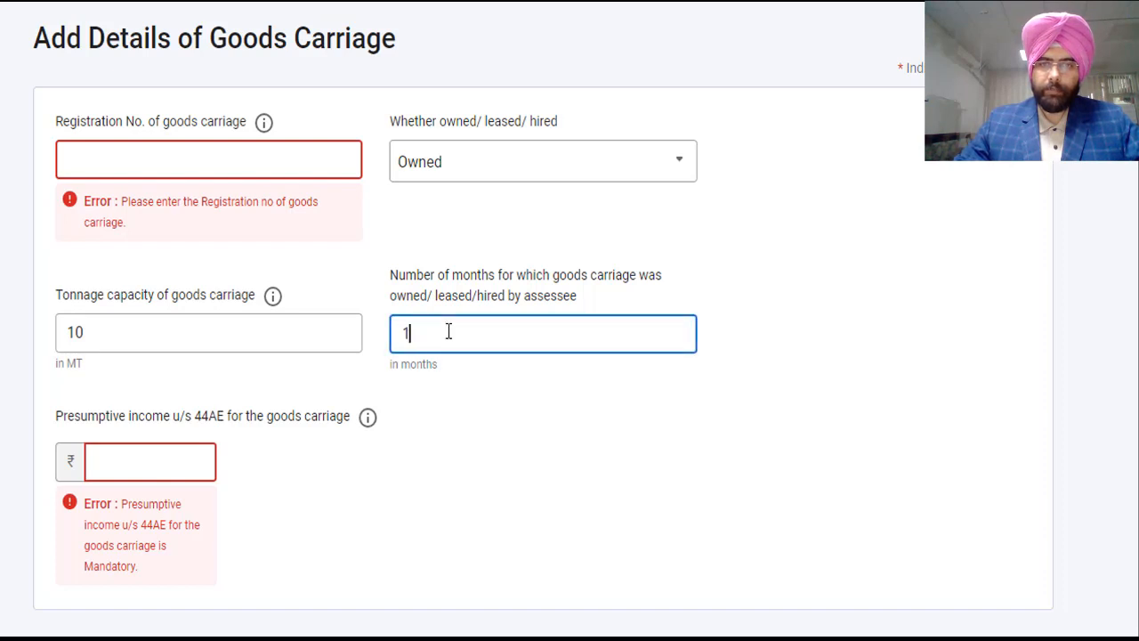
text(0)
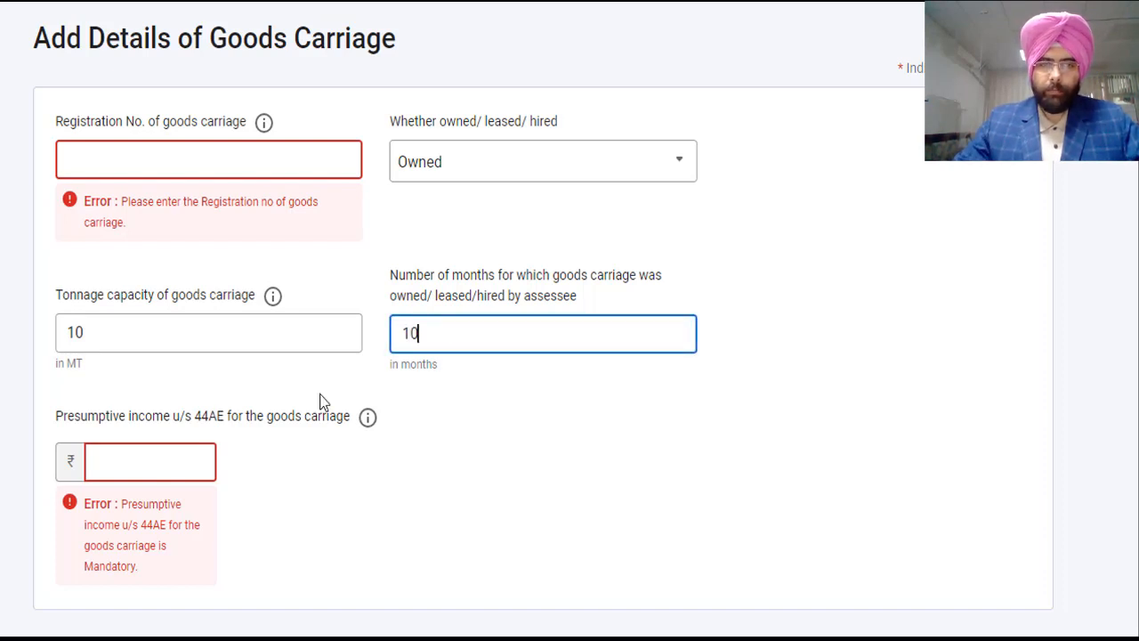
Set the goods carriage's presumptive income under section 44AE to ₹75,000 and recheck the months of ownership.
click(138, 469)
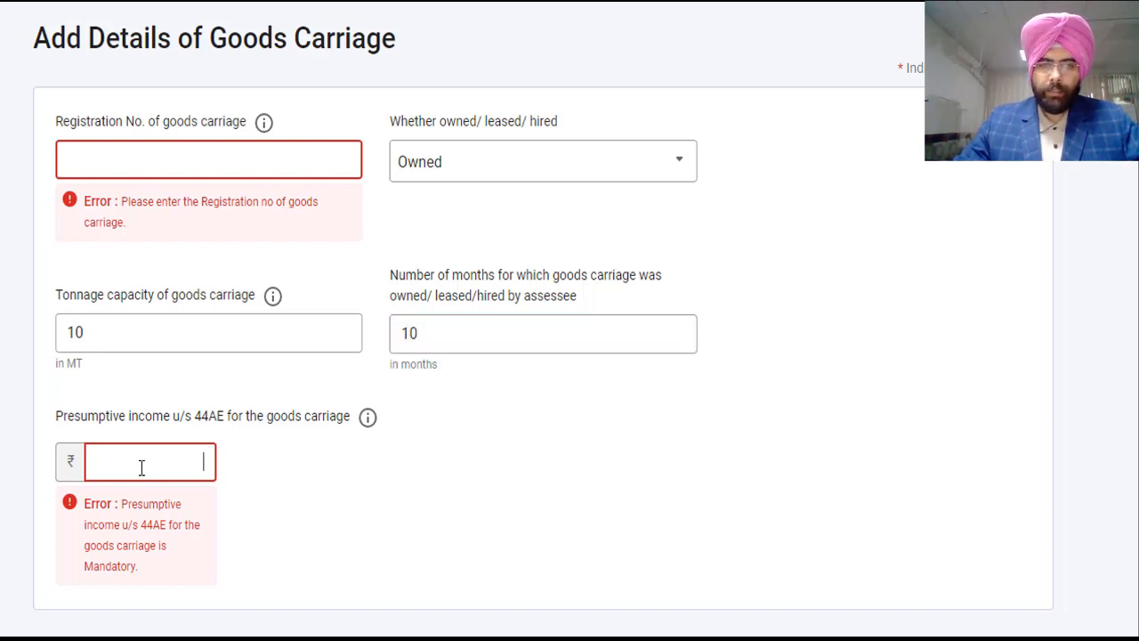
text(5)
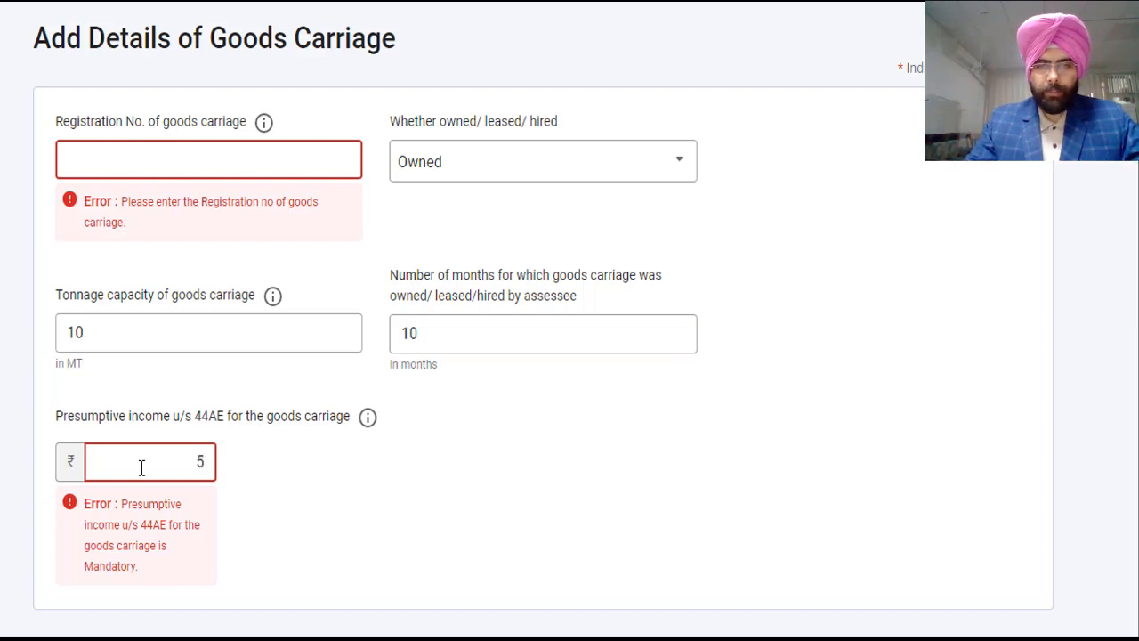
key(BackSpace)
text(750)
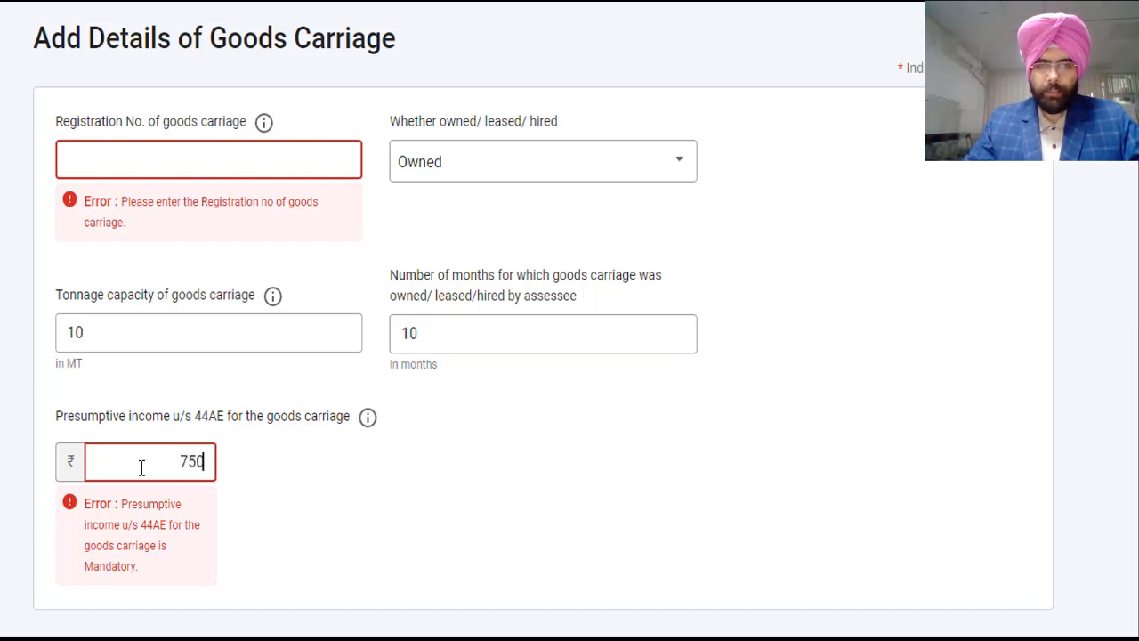
text(00)
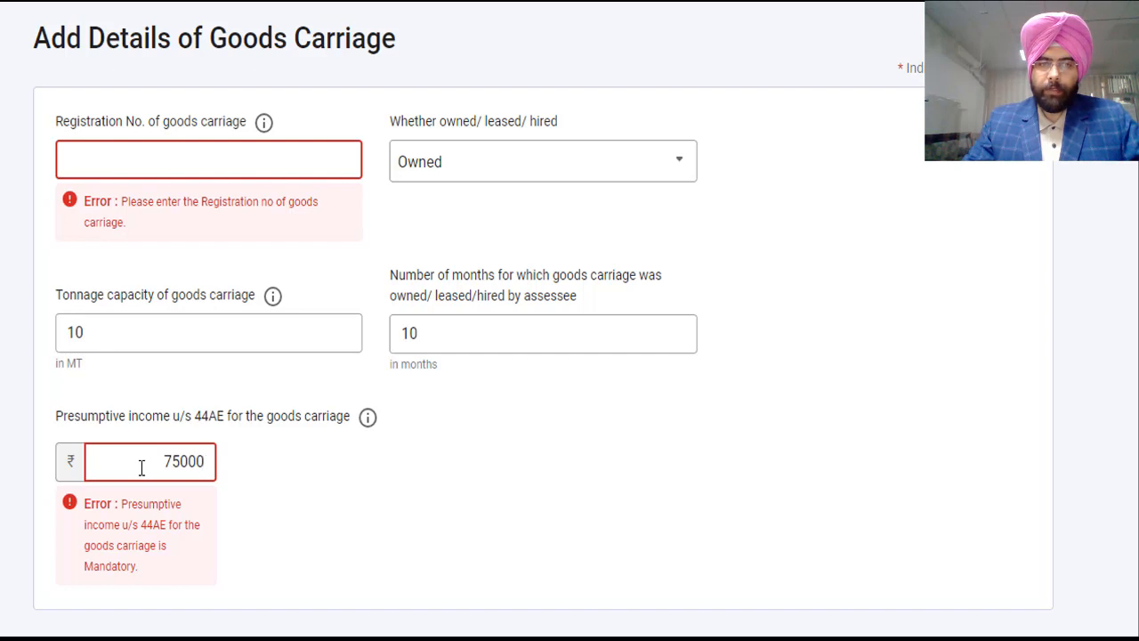
click(300, 508)
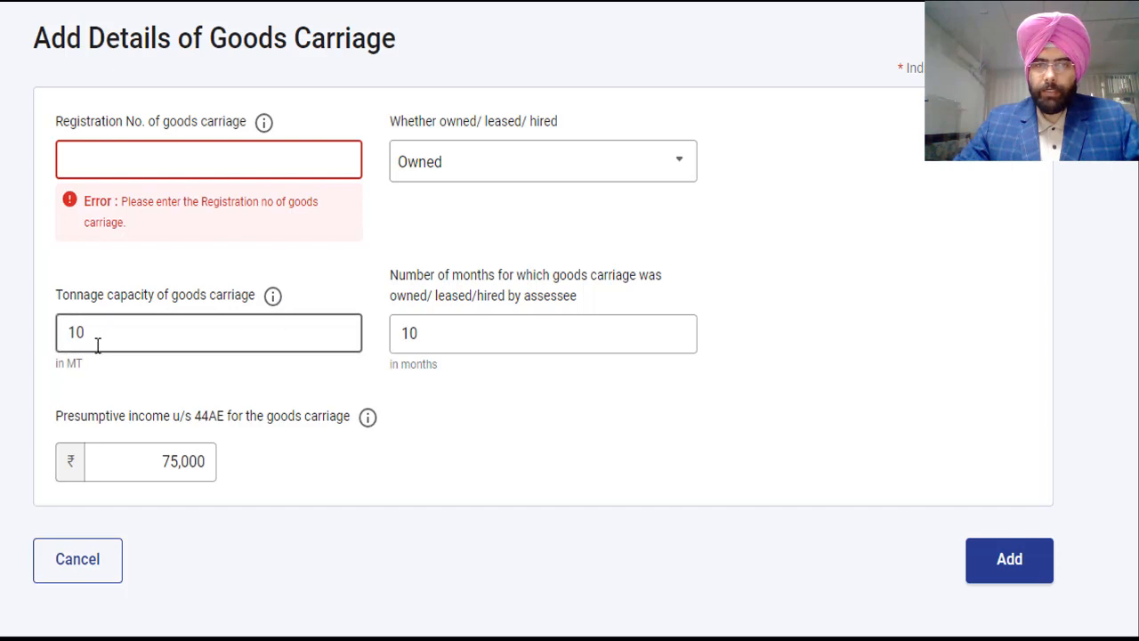
click(431, 343)
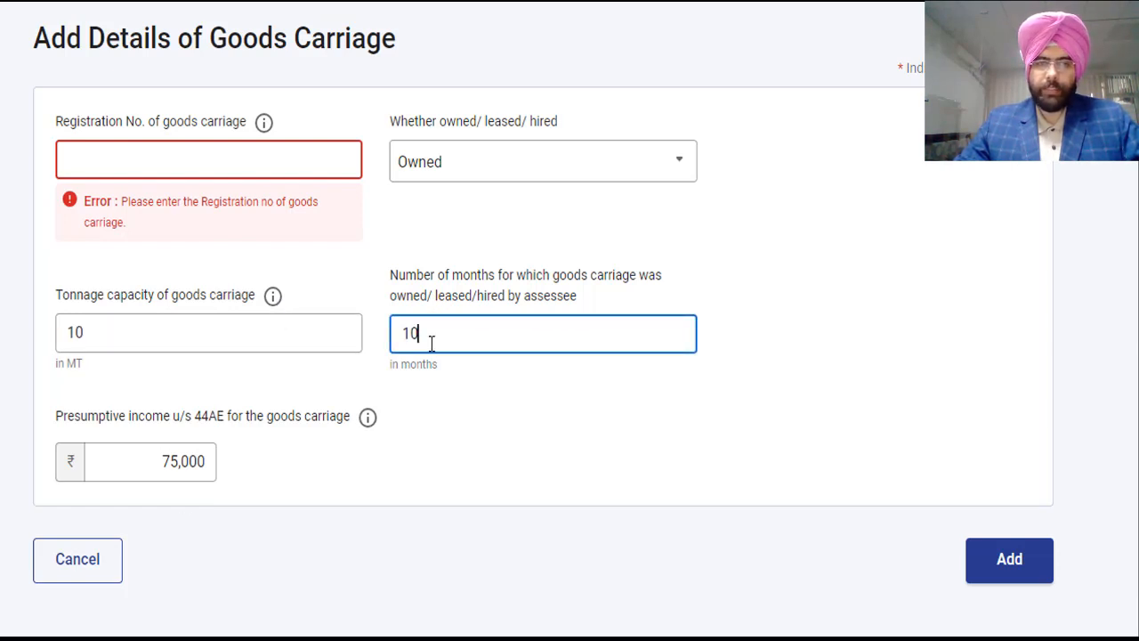
click(367, 420)
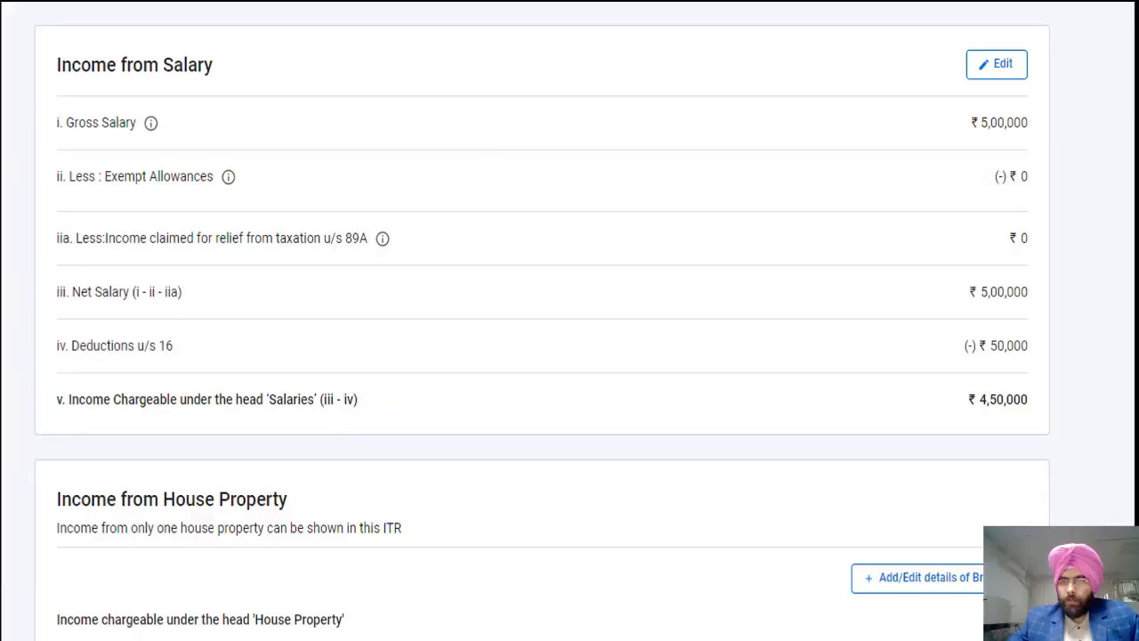
Add details of income from other sources and declare savings bank interest of ₹11,550.
scroll(570, 356, down, 3)
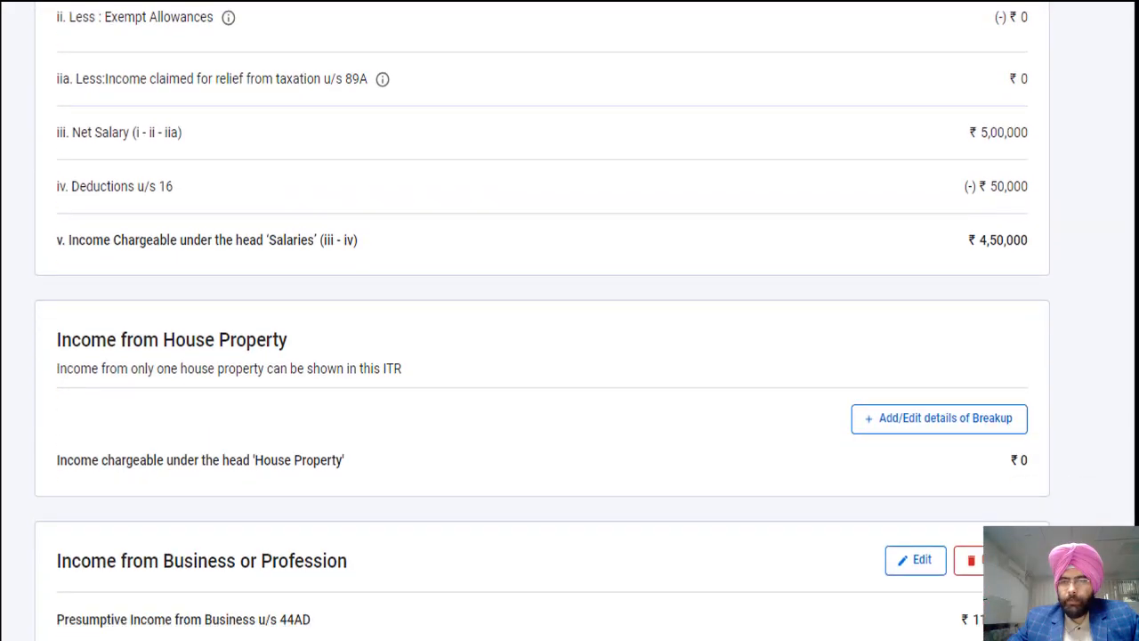
scroll(570, 356, down, 4)
scroll(1049, 353, down, 1)
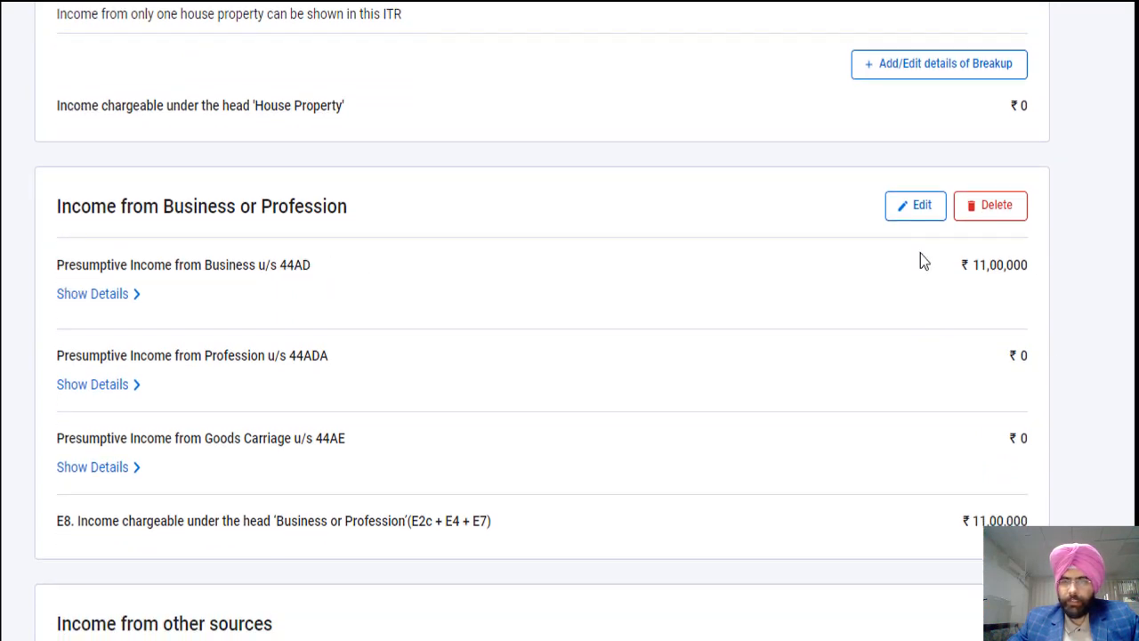
scroll(260, 334, down, 5)
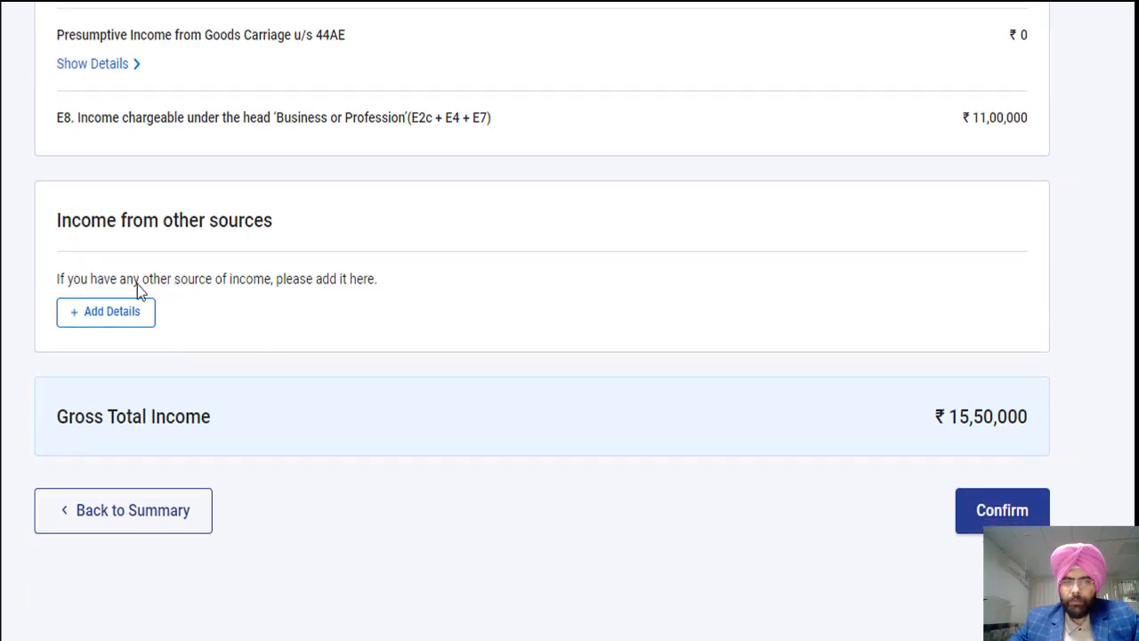
click(129, 316)
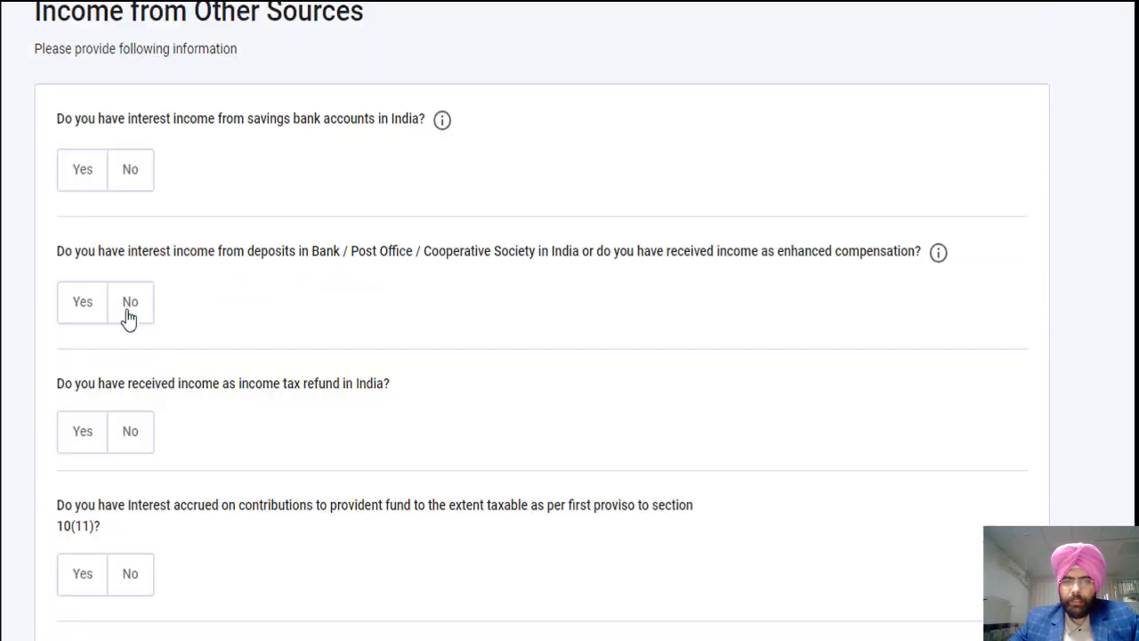
click(98, 194)
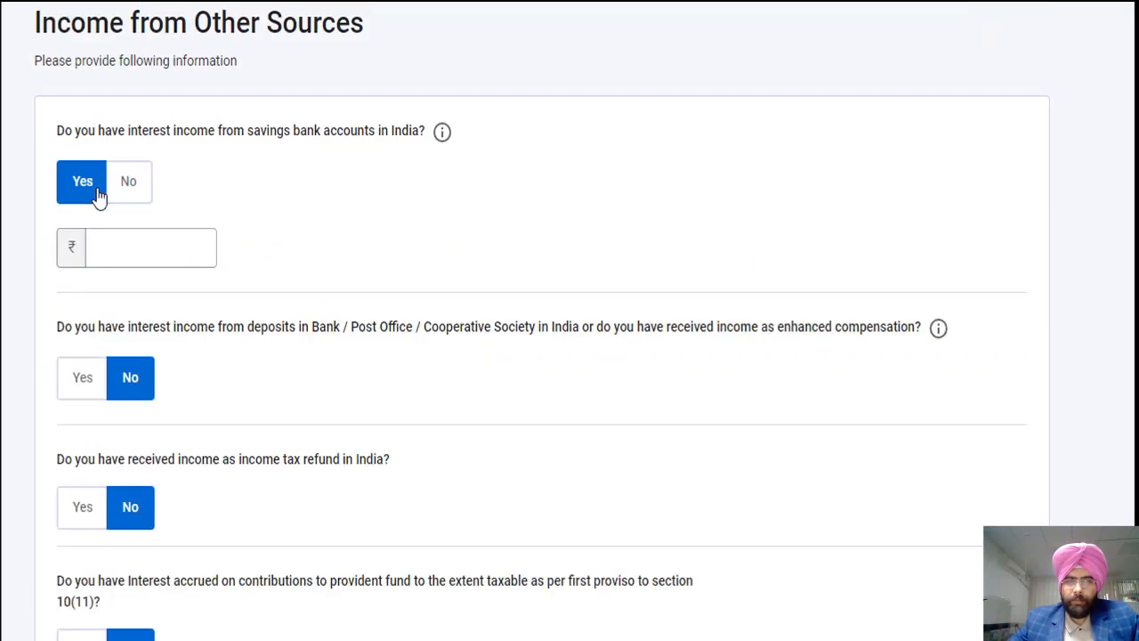
click(117, 254)
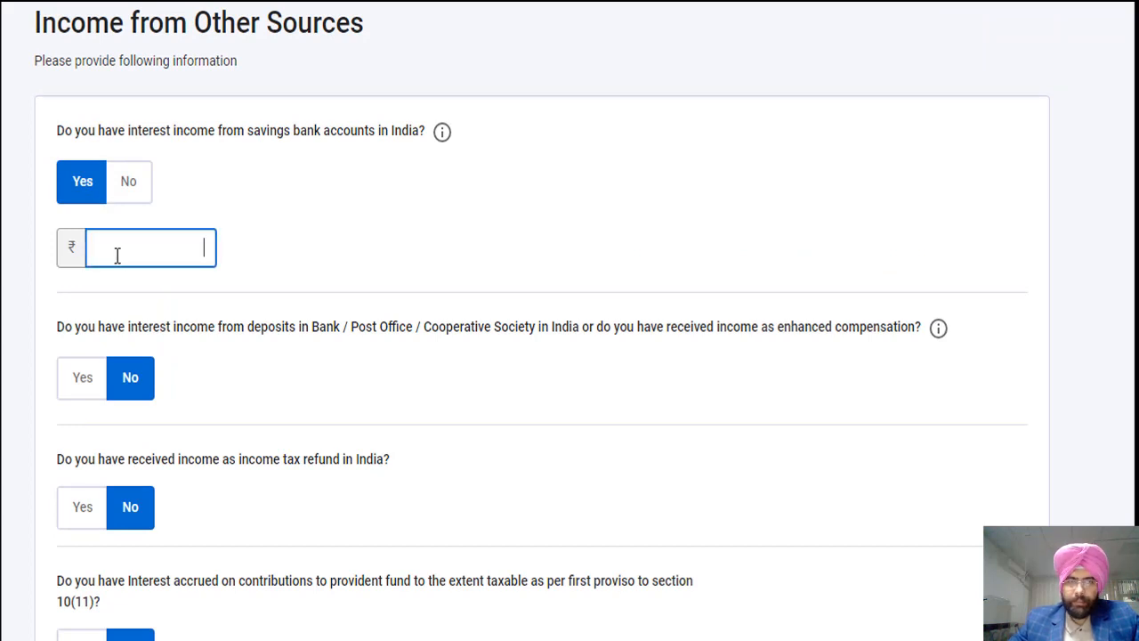
text(11550)
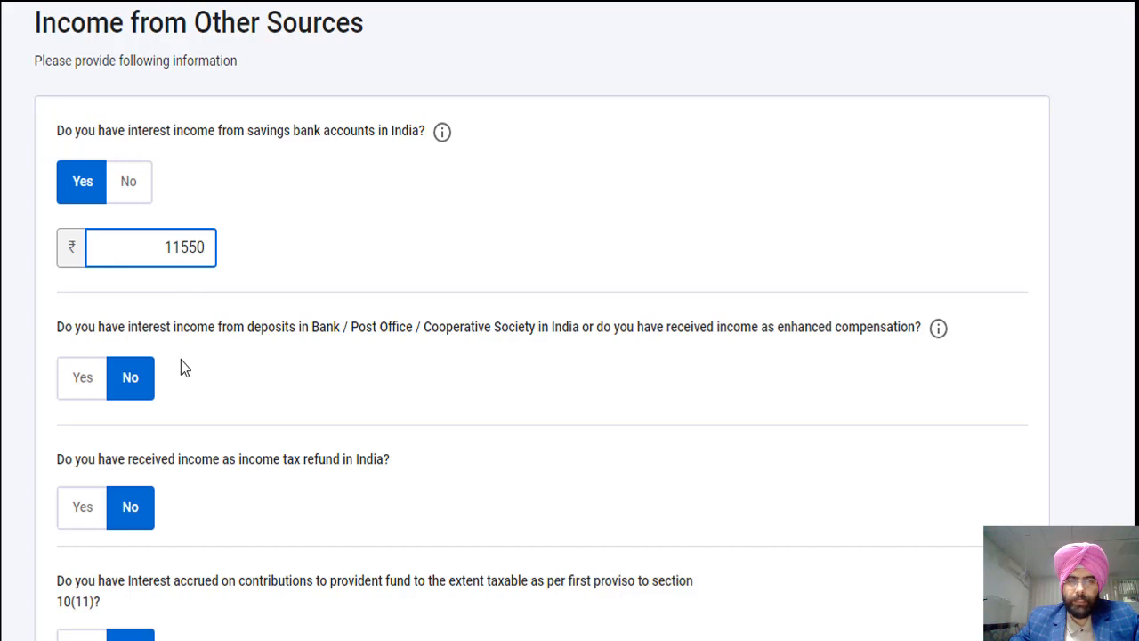
click(241, 390)
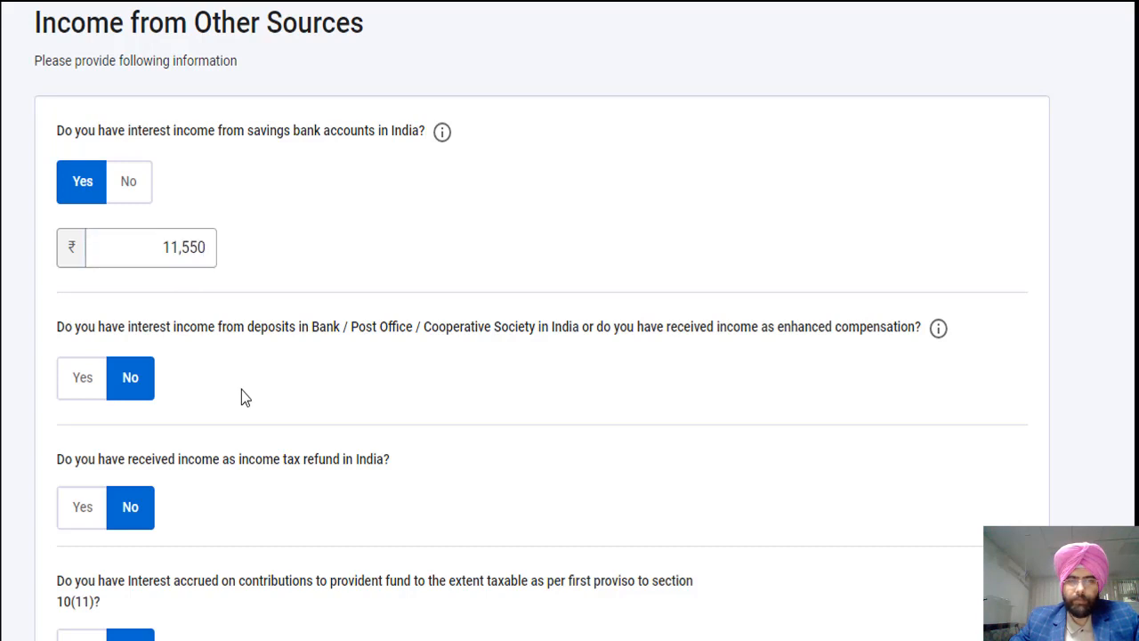
Declare interest income of ₹6,500 from bank, post office or cooperative society deposits and ₹6,786 from income tax refund.
click(85, 384)
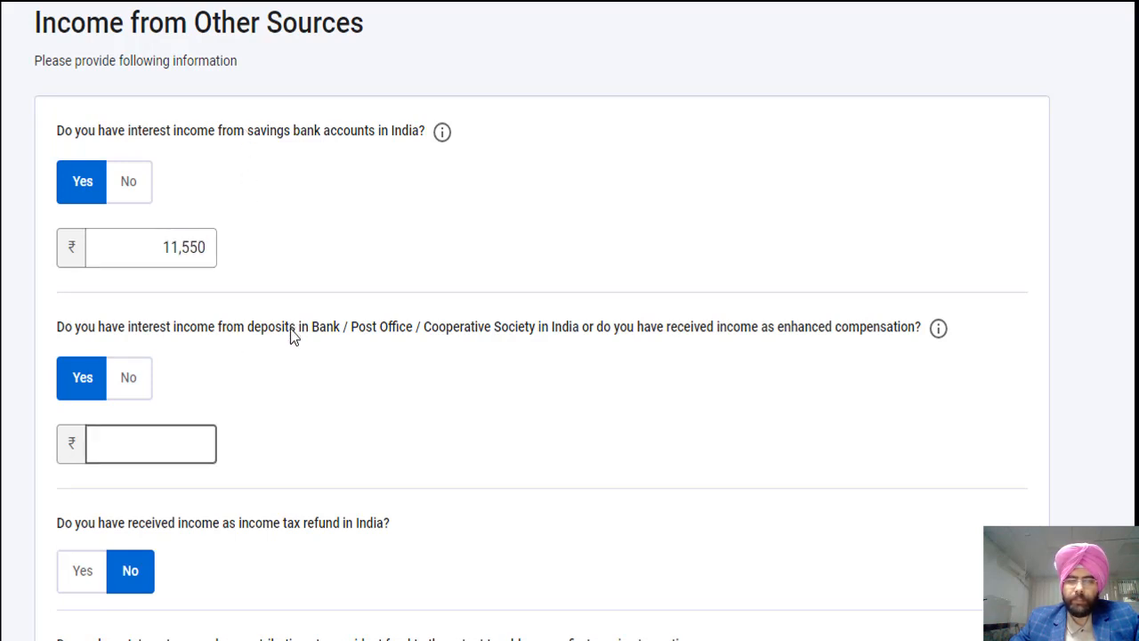
click(138, 448)
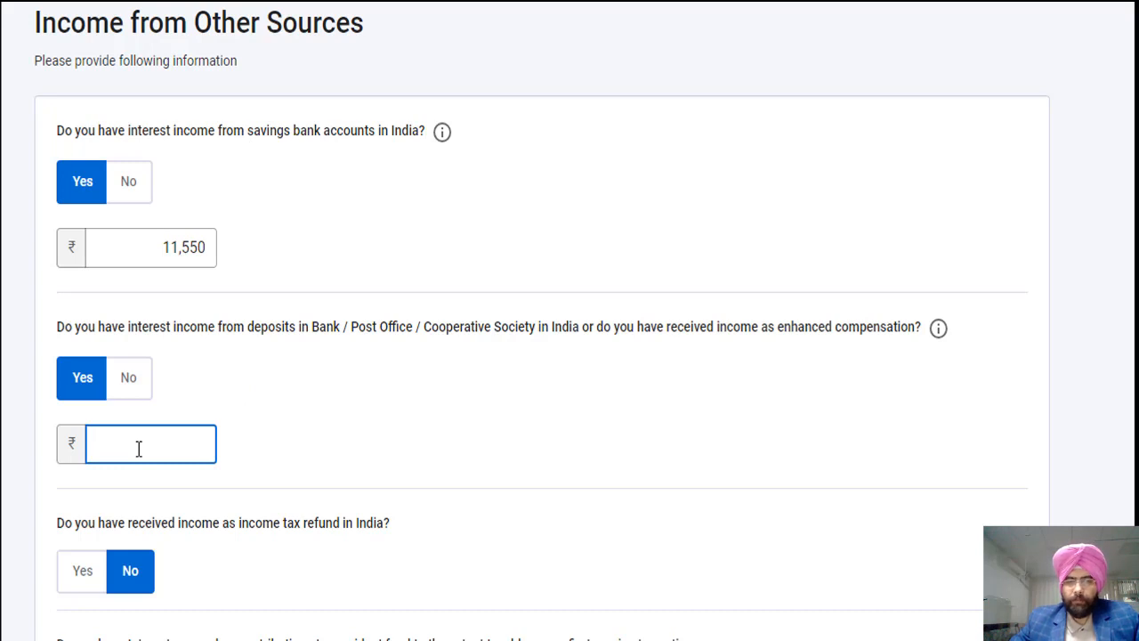
scroll(254, 374, down, 2)
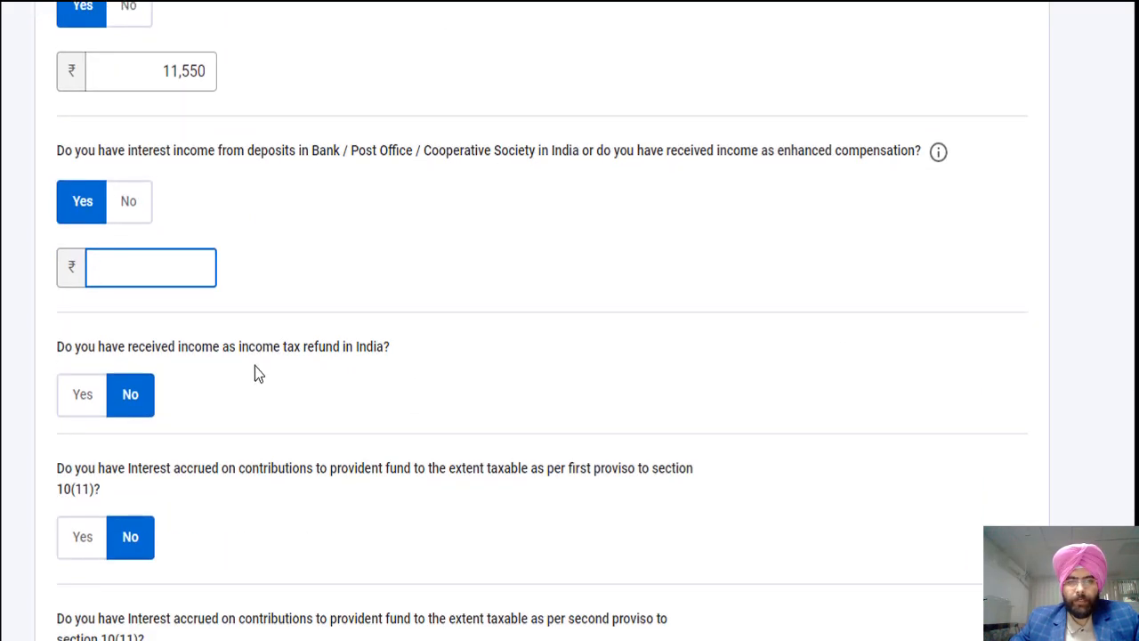
click(79, 400)
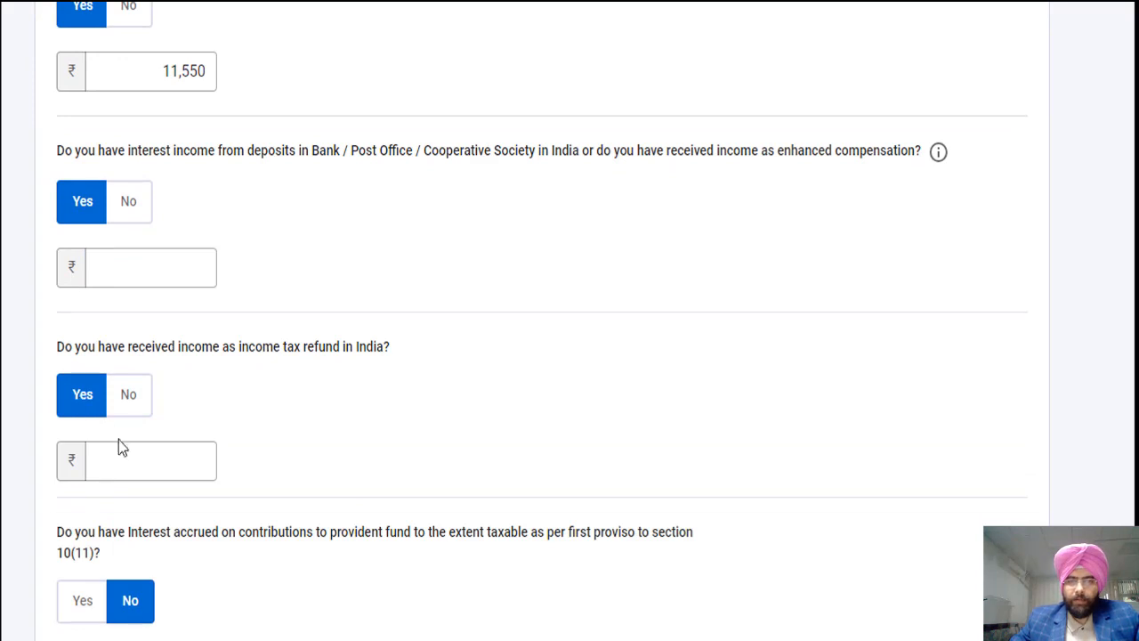
click(120, 463)
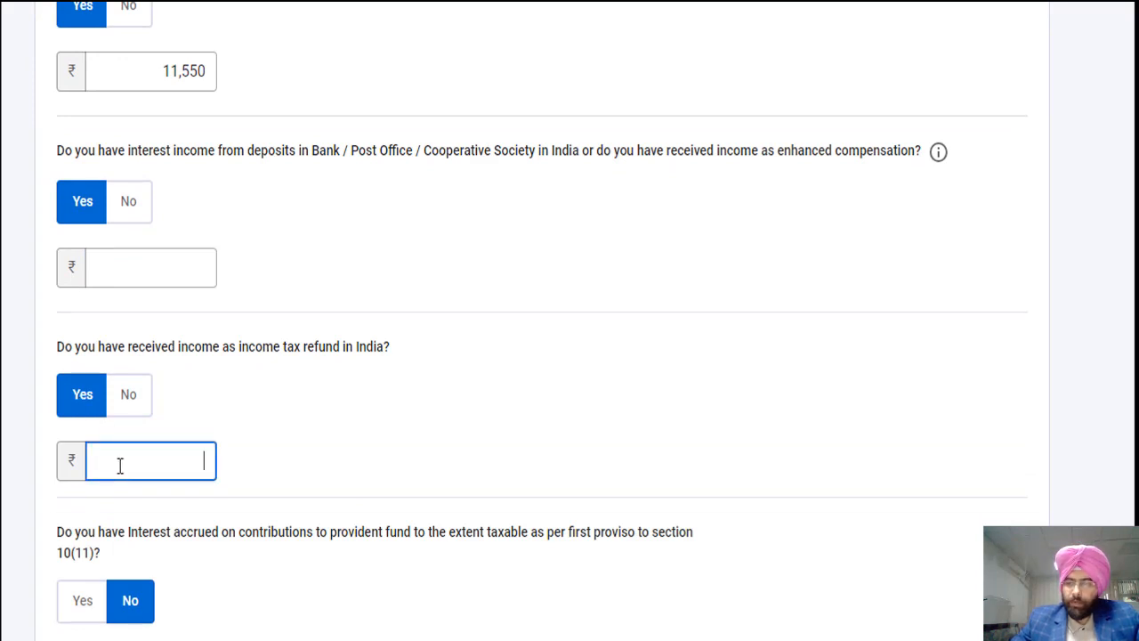
text(6786)
click(151, 267)
text(6500)
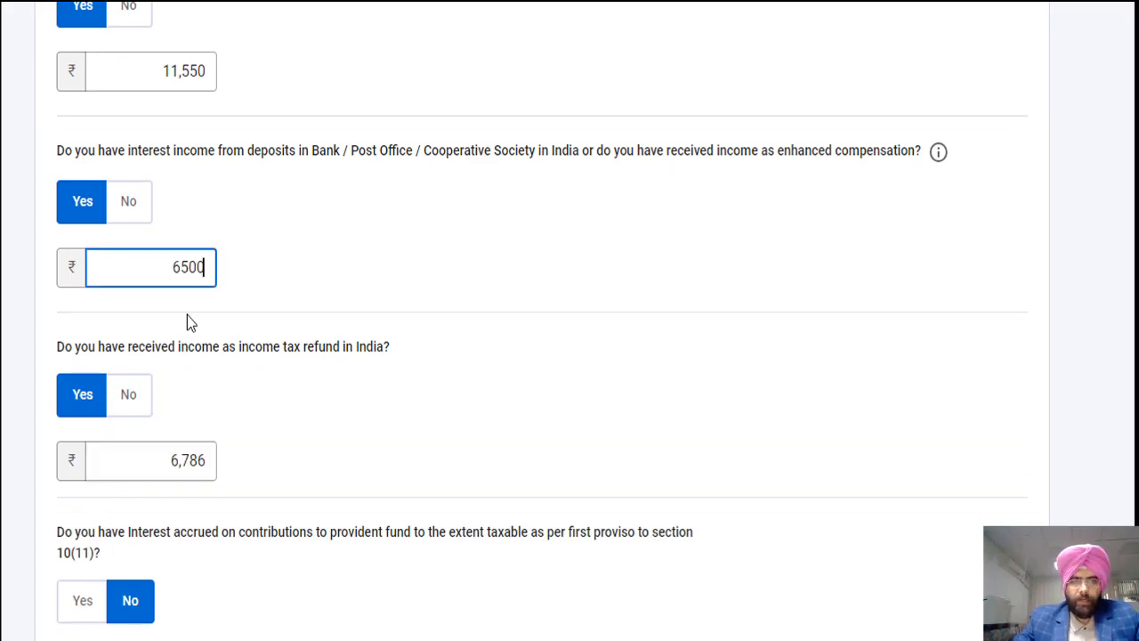
click(414, 327)
Keep the provident fund, family pension, any other and dividend income questions at No and submit the other-source answers.
scroll(570, 321, down, 5)
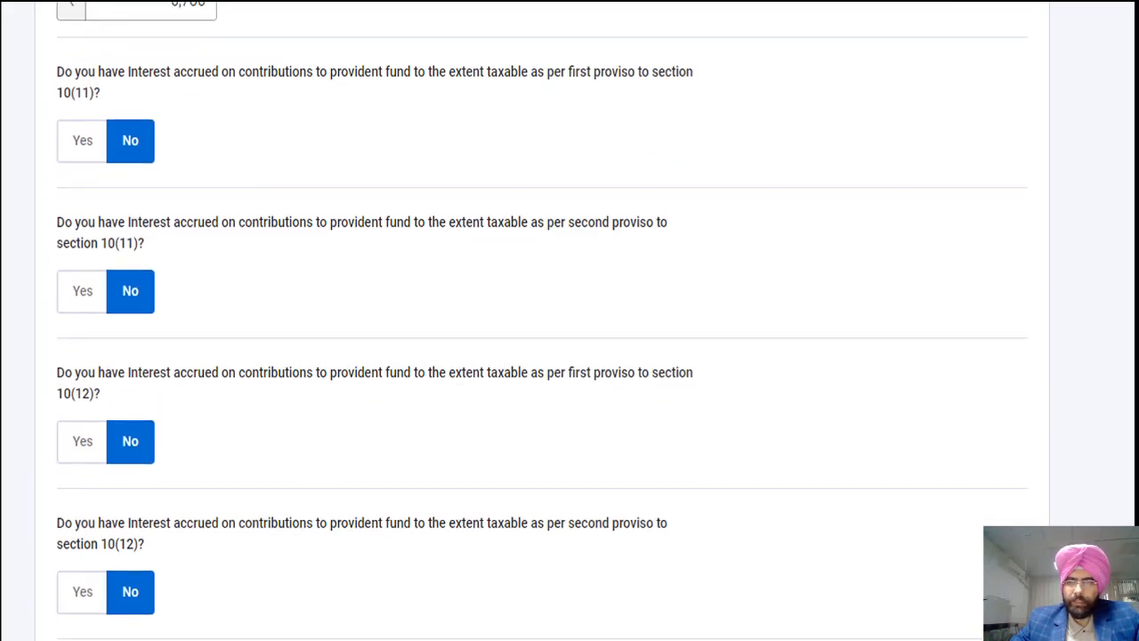
scroll(569, 320, down, 4)
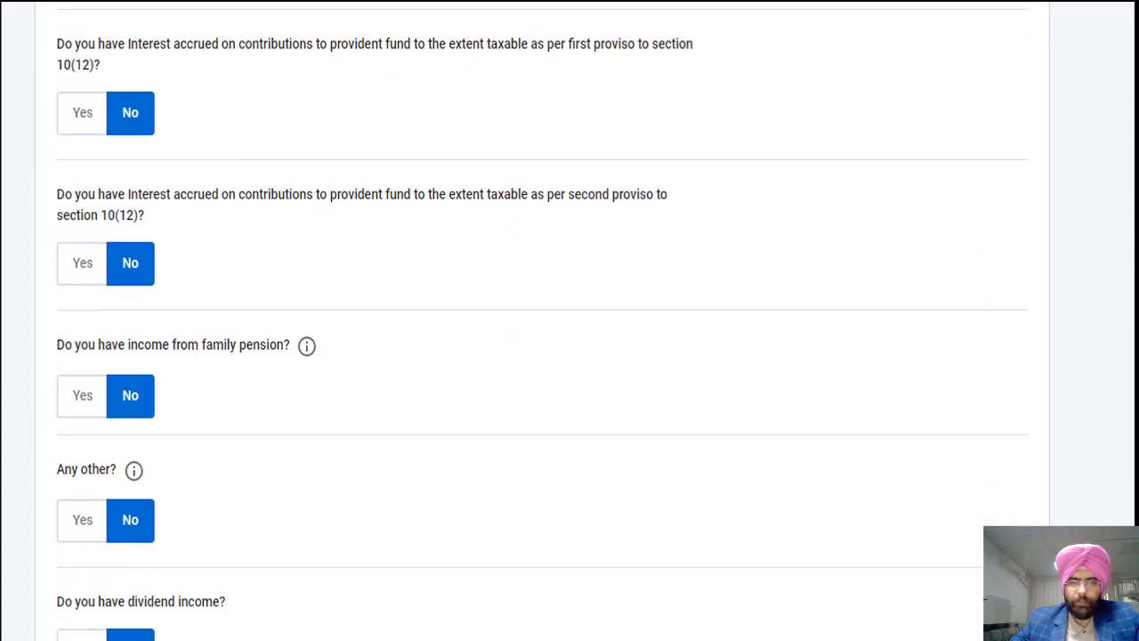
scroll(570, 321, down, 2)
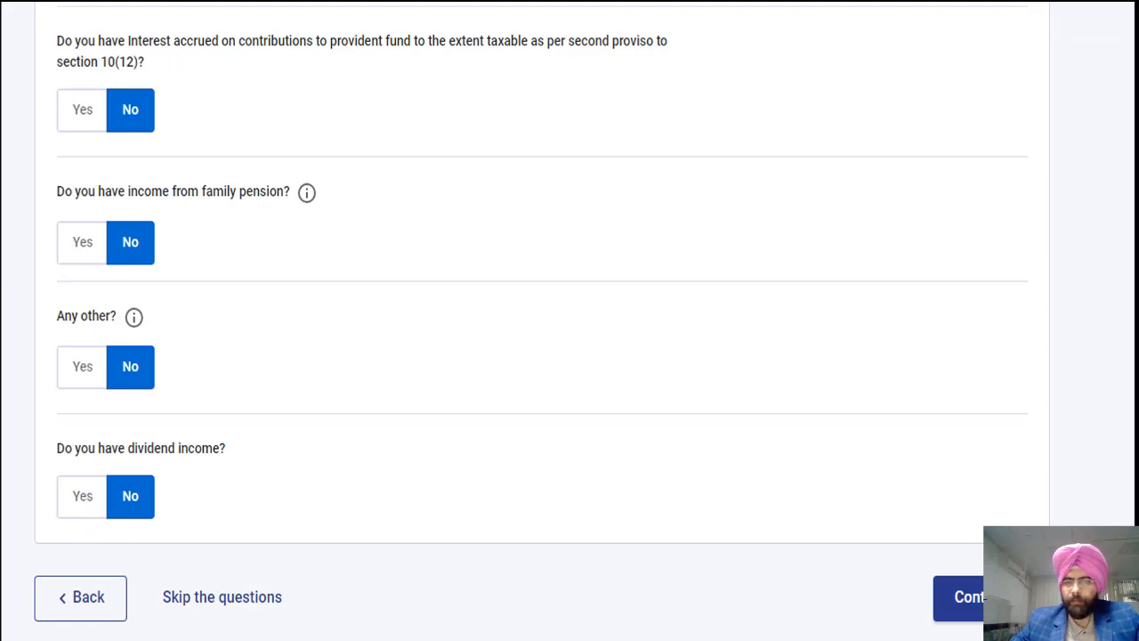
scroll(957, 534, down, 2)
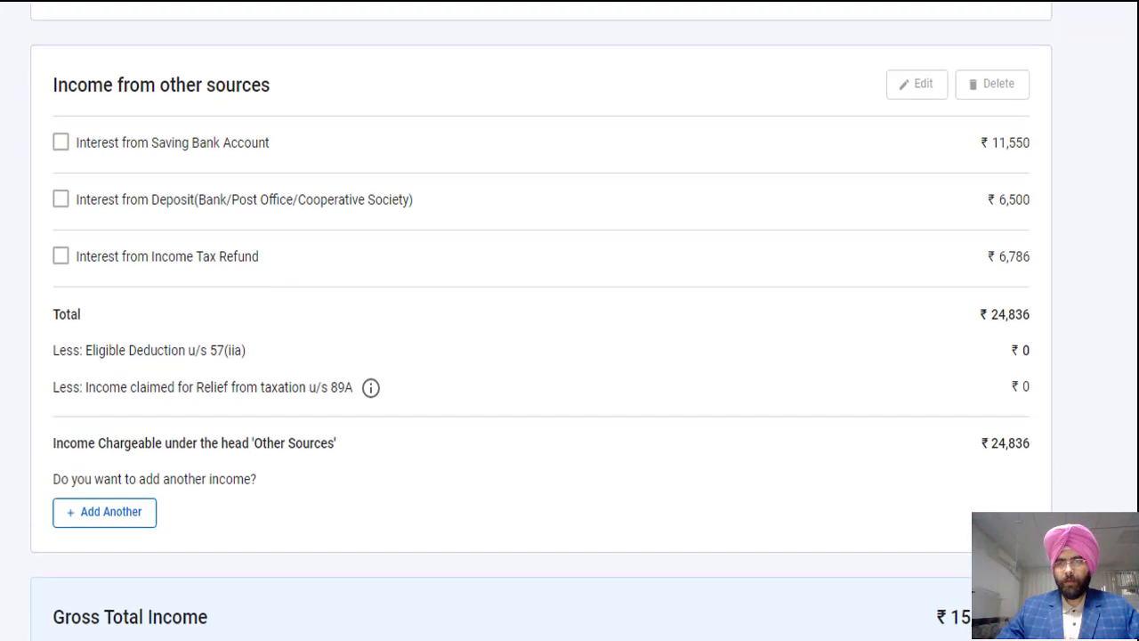
Review the listed income from other sources and confirm the gross total income.
scroll(319, 236, up, 1)
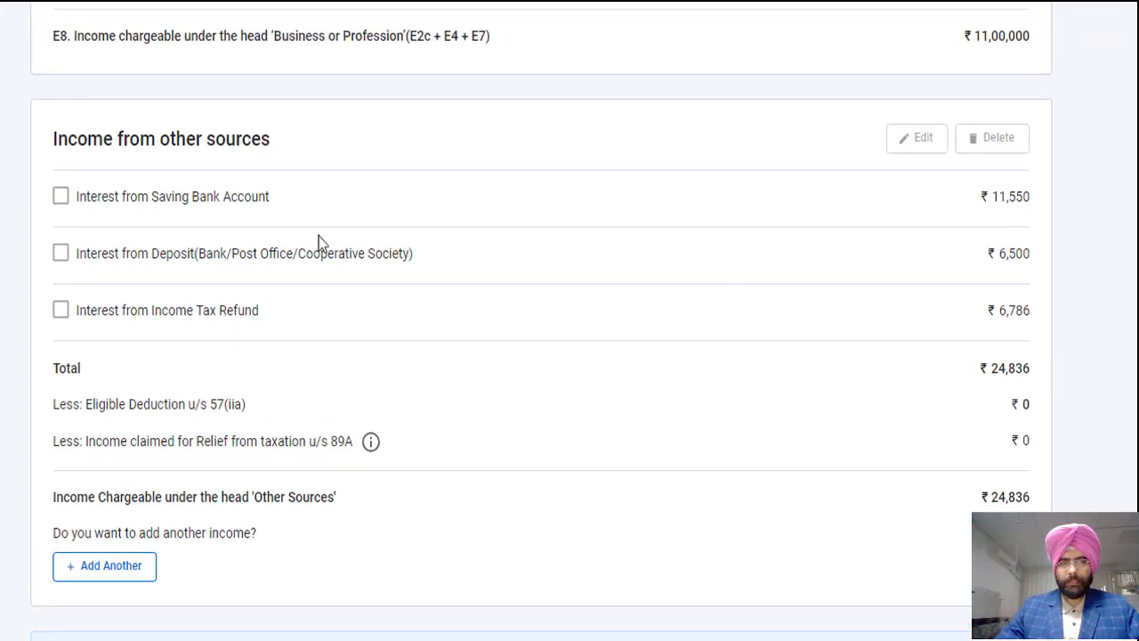
click(61, 197)
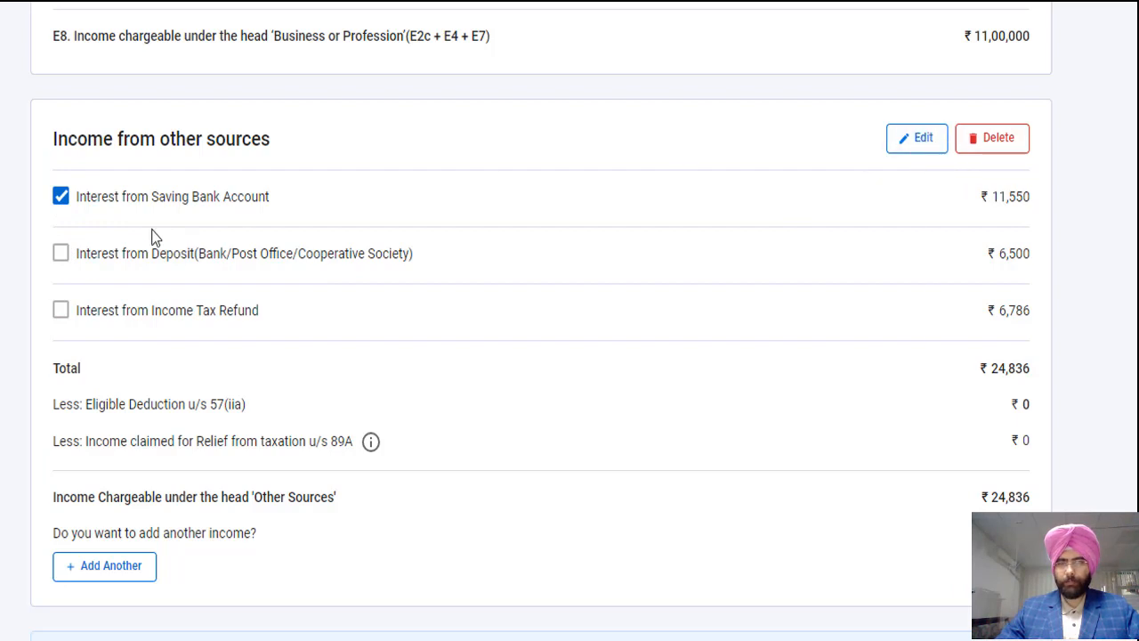
click(60, 198)
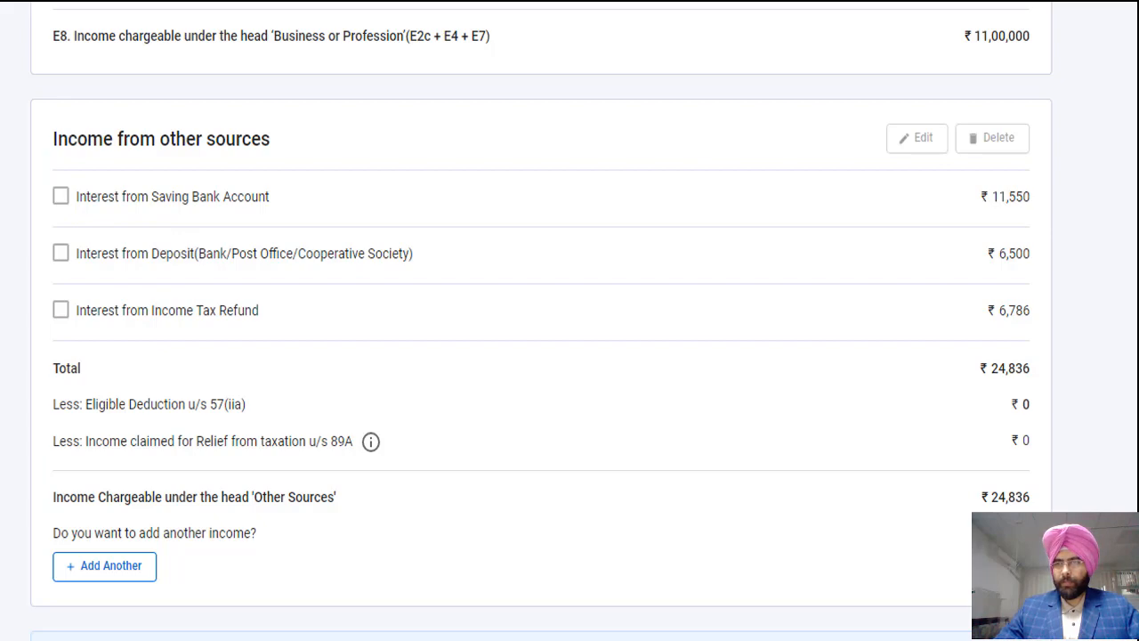
scroll(338, 457, down, 3)
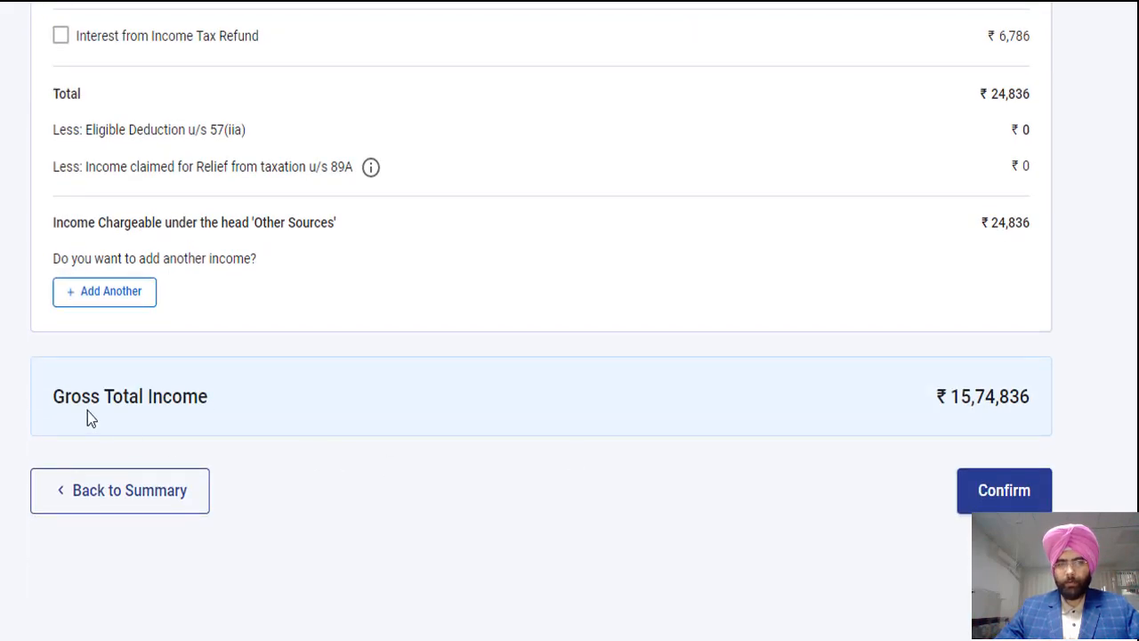
click(1013, 505)
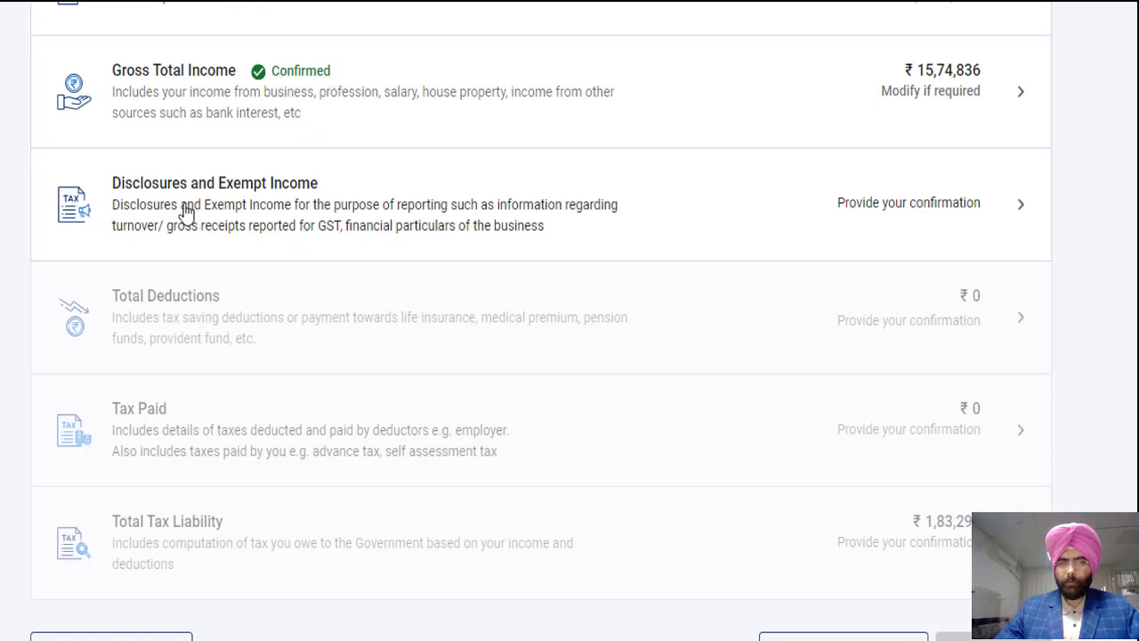
Open the Disclosures and Exempt Income schedule and start adding the financial particulars of the business.
click(938, 210)
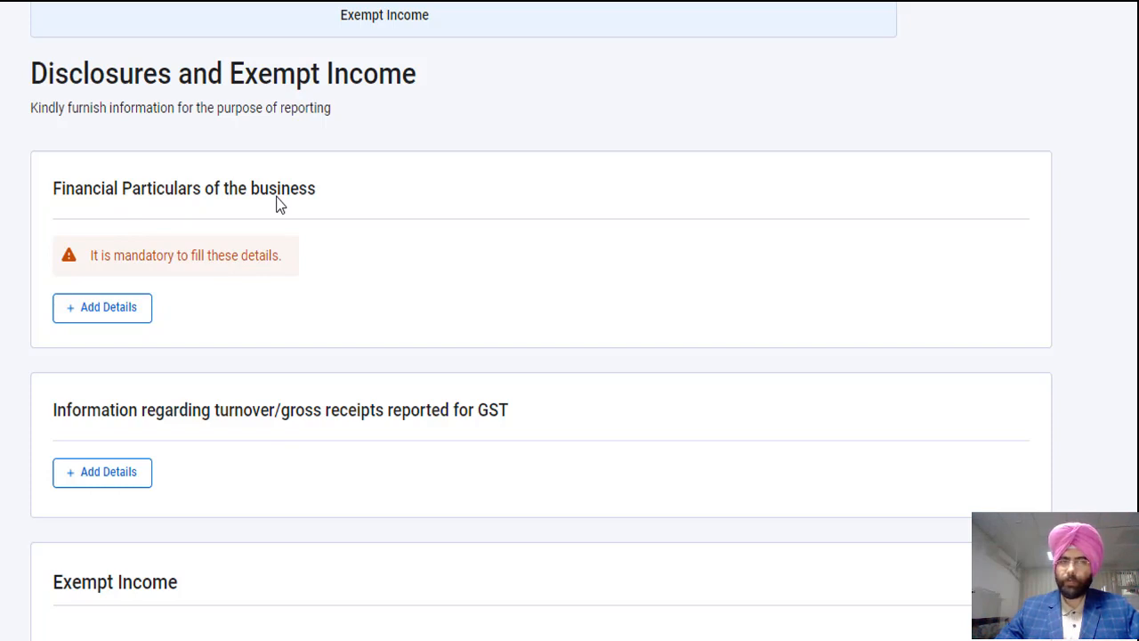
click(103, 311)
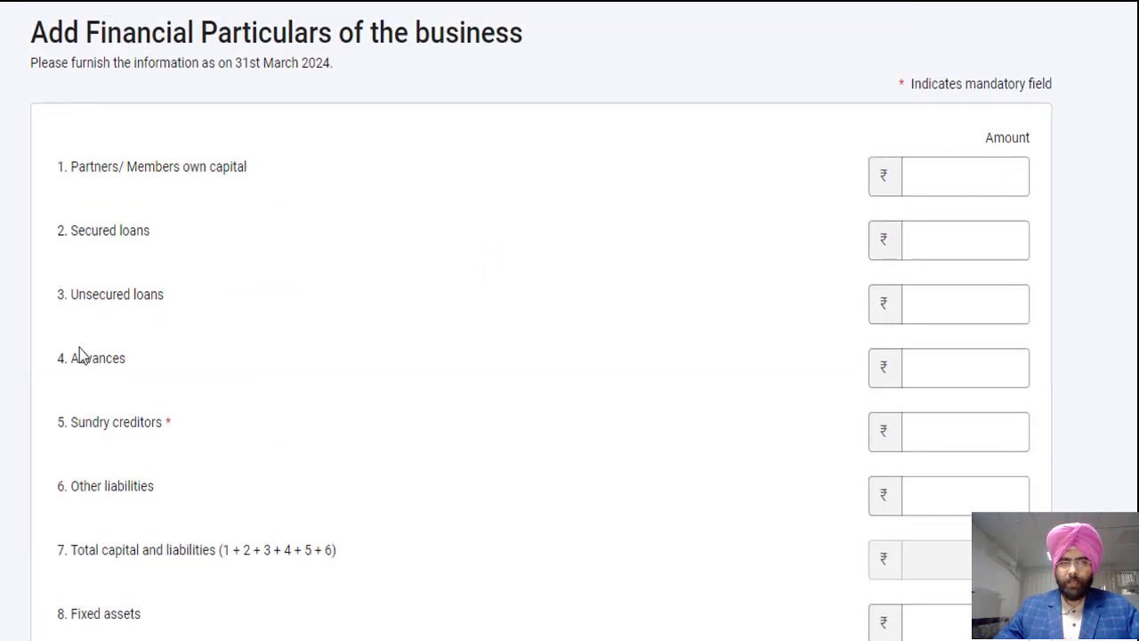
scroll(541, 356, down, 3)
scroll(541, 356, up, 1)
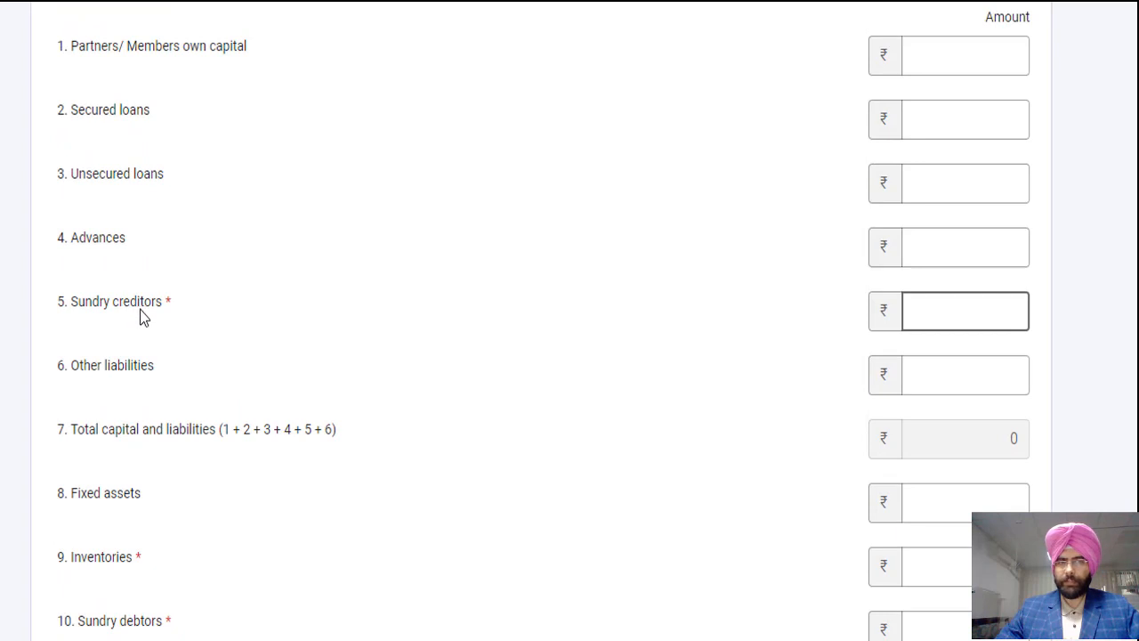
Go through the liability and asset items in the financial particulars to check which amounts are mandatory.
triple_click(86, 117)
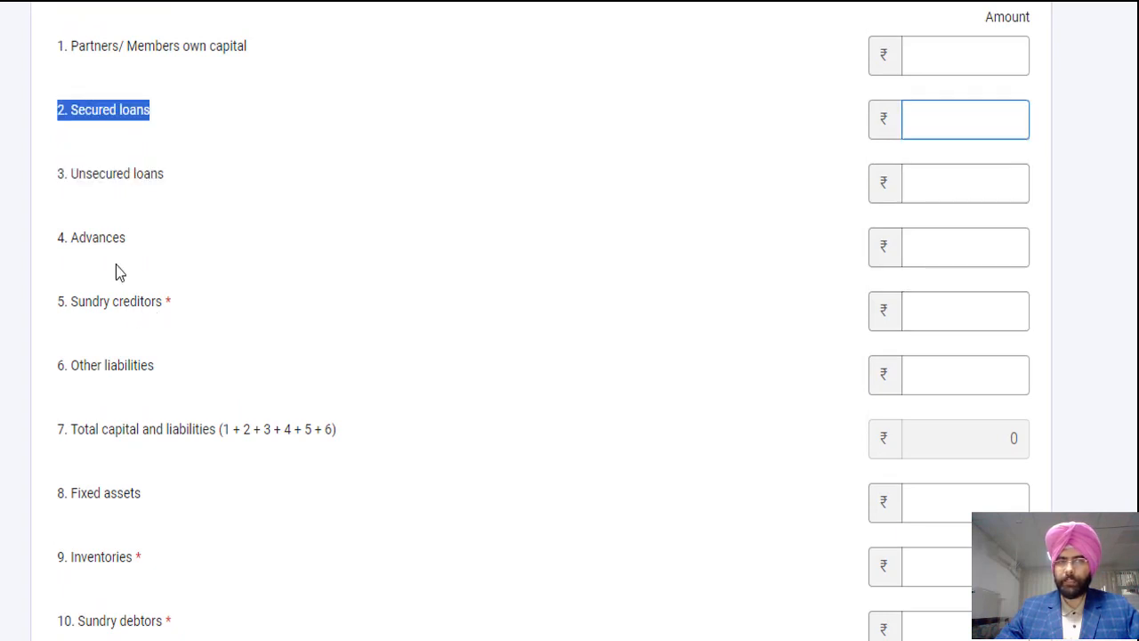
drag(79, 309, 191, 308)
click(205, 318)
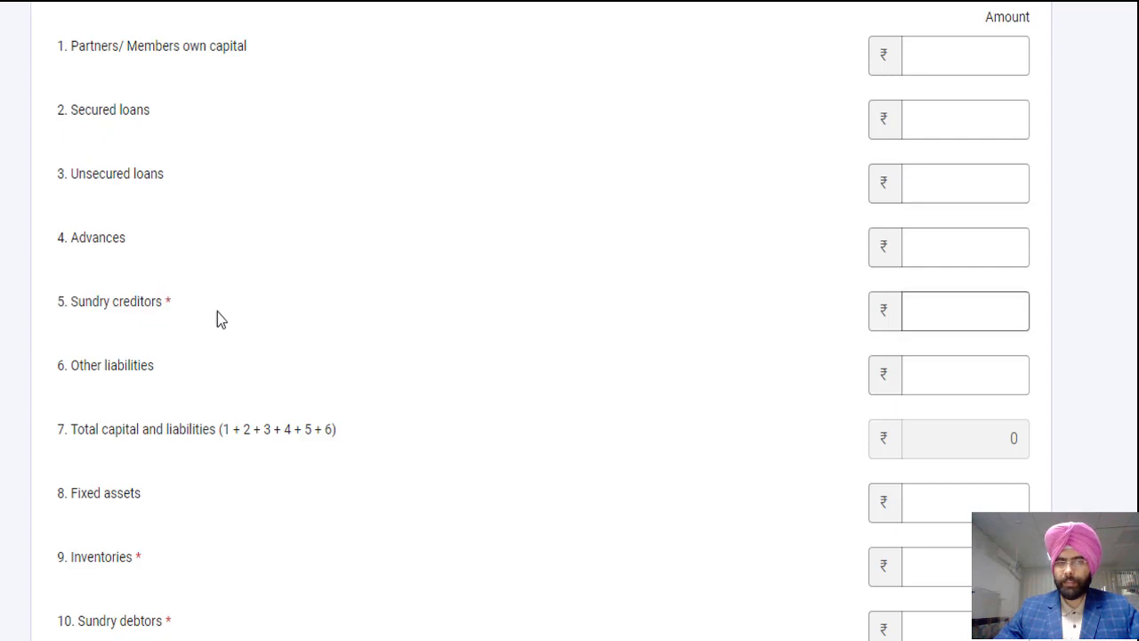
click(943, 311)
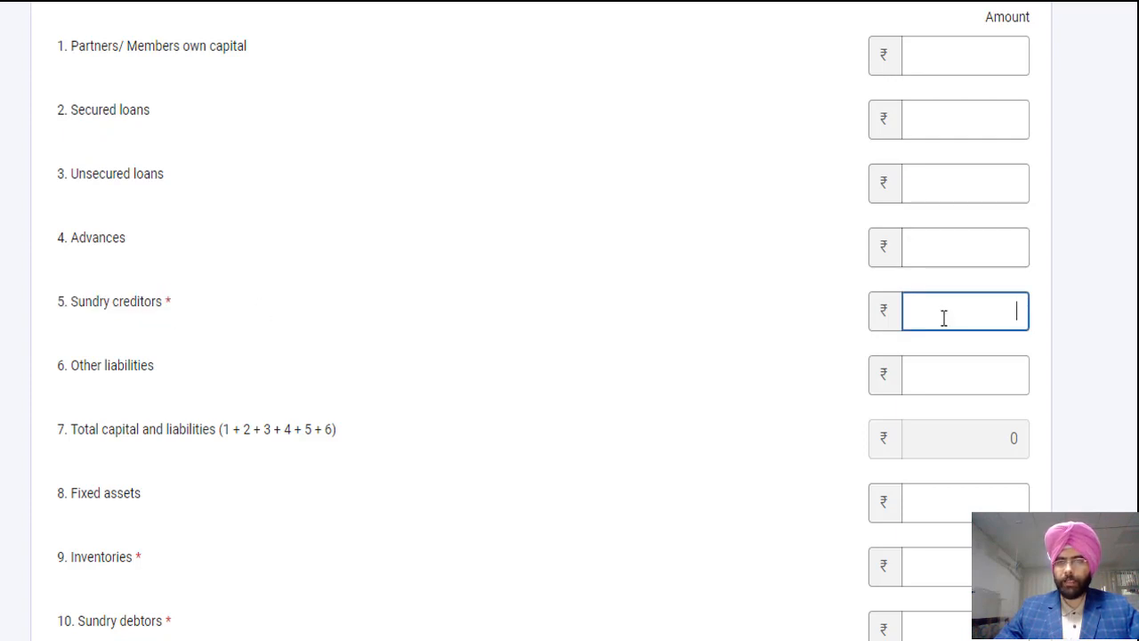
scroll(570, 321, down, 3)
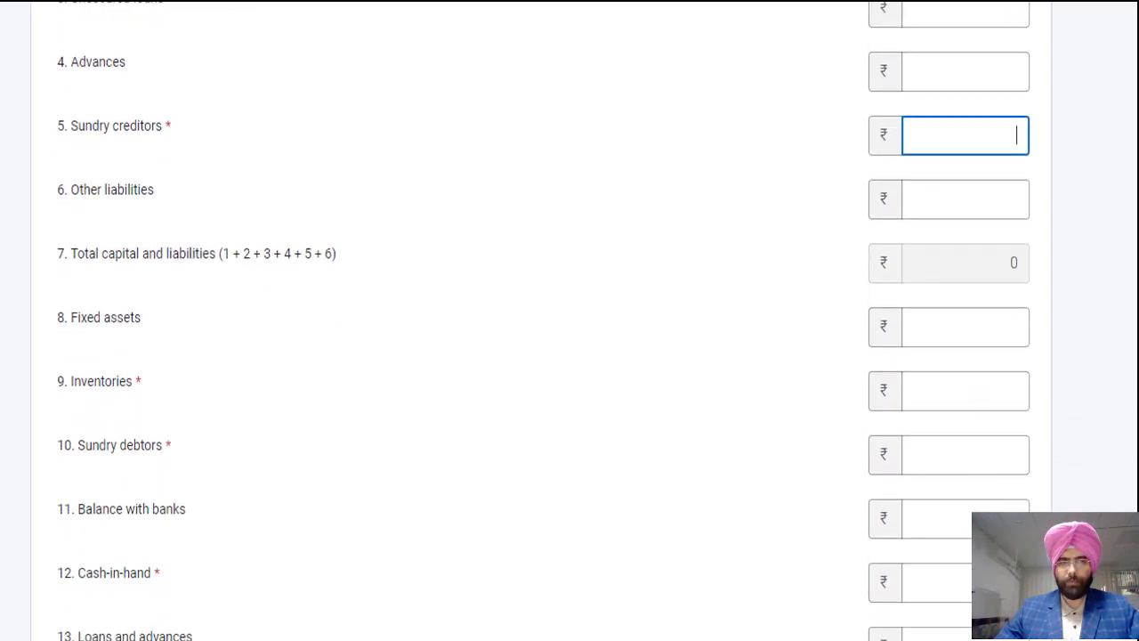
scroll(569, 320, down, 1)
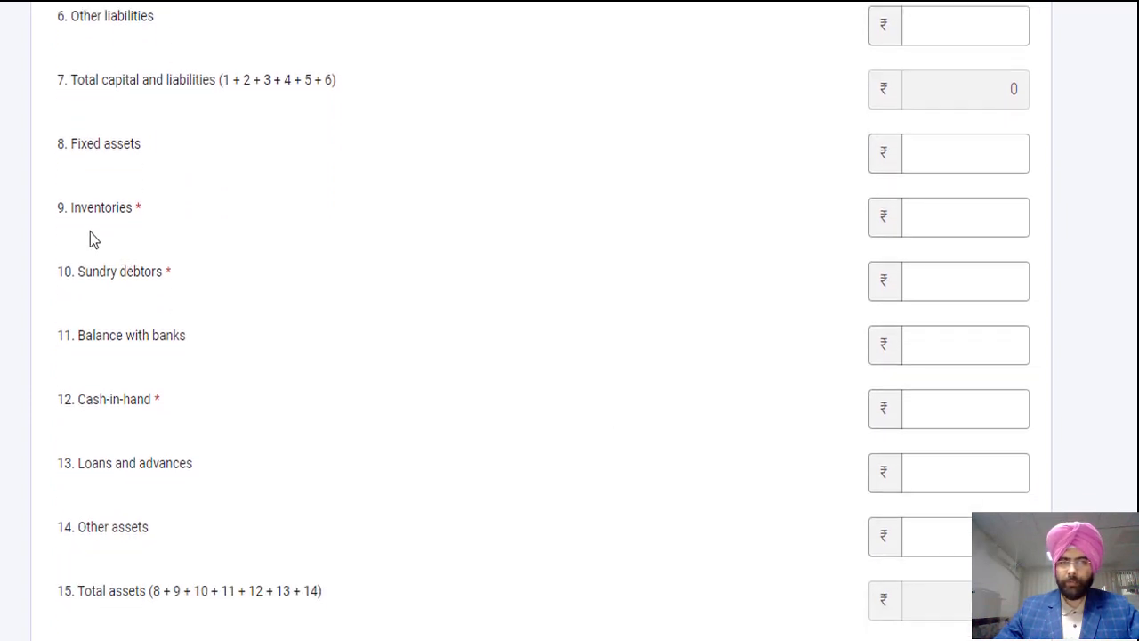
click(134, 213)
triple_click(135, 221)
triple_click(102, 294)
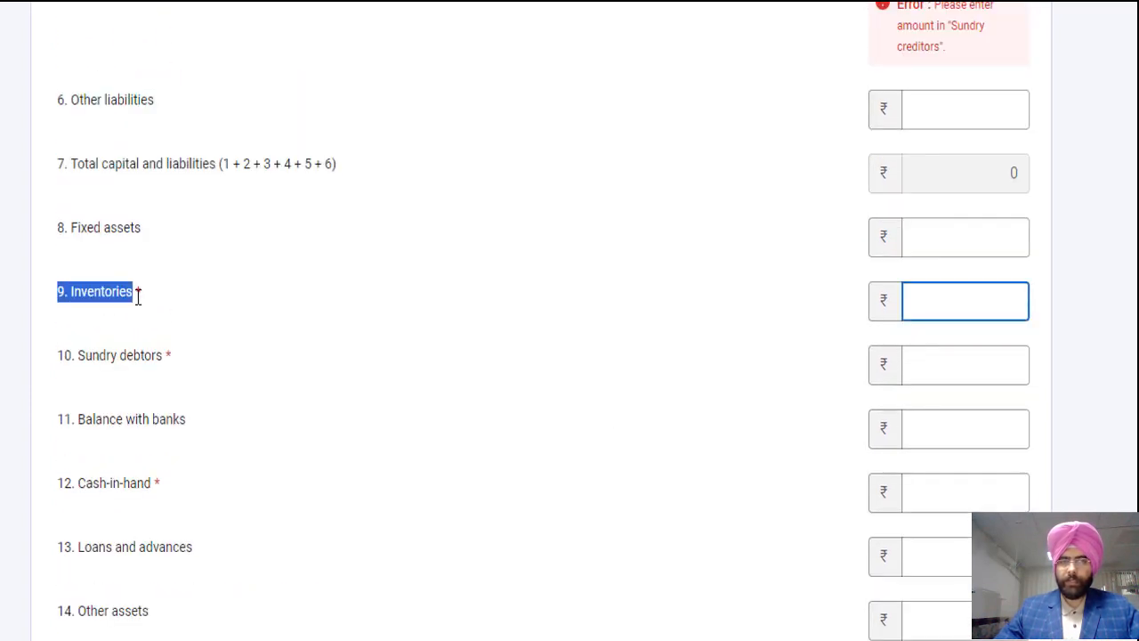
click(342, 348)
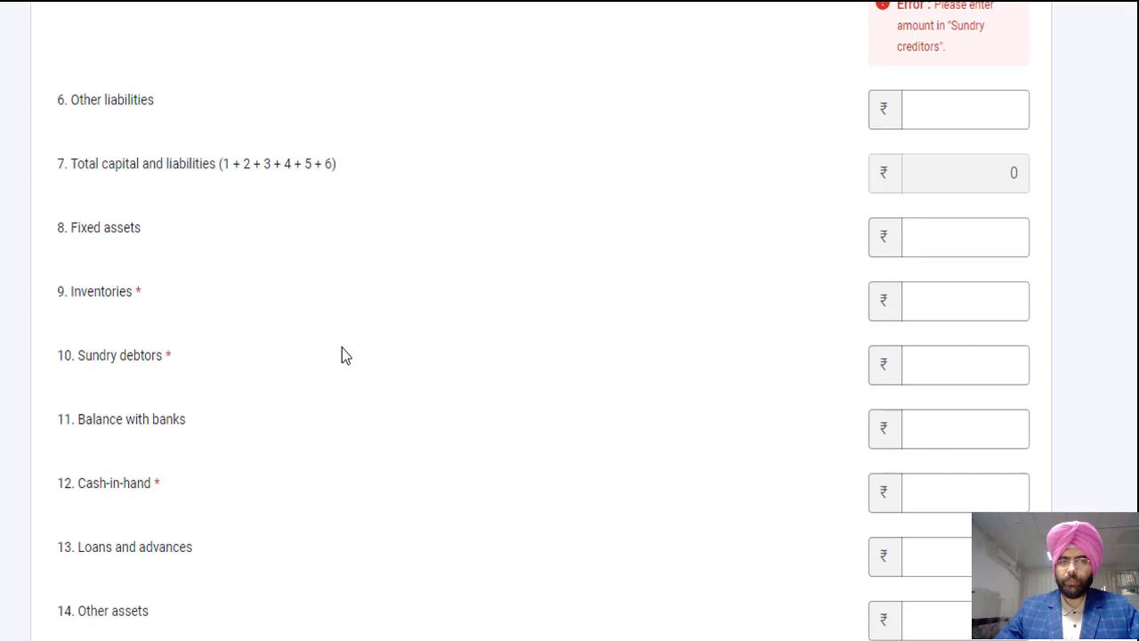
click(166, 365)
drag(58, 360, 175, 359)
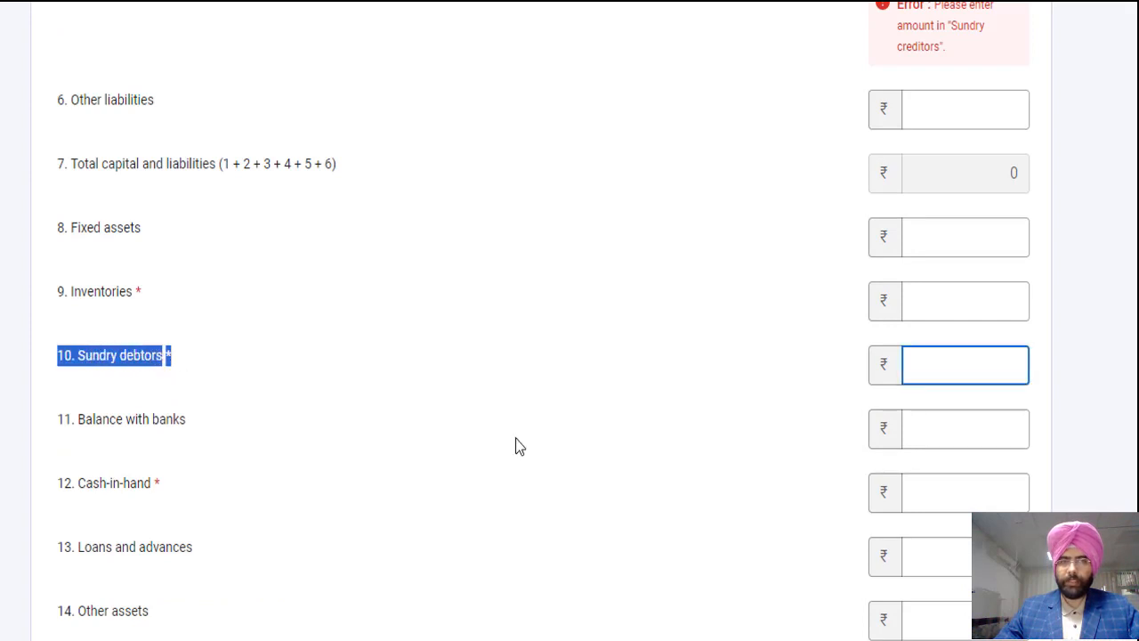
scroll(735, 404, down, 3)
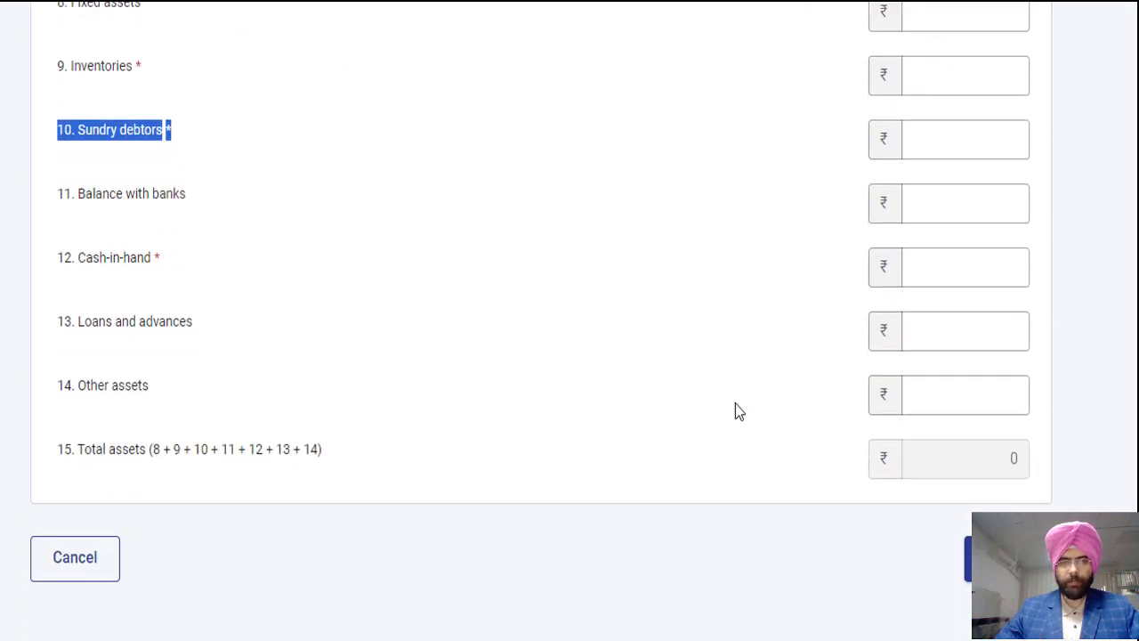
click(85, 263)
drag(59, 260, 158, 261)
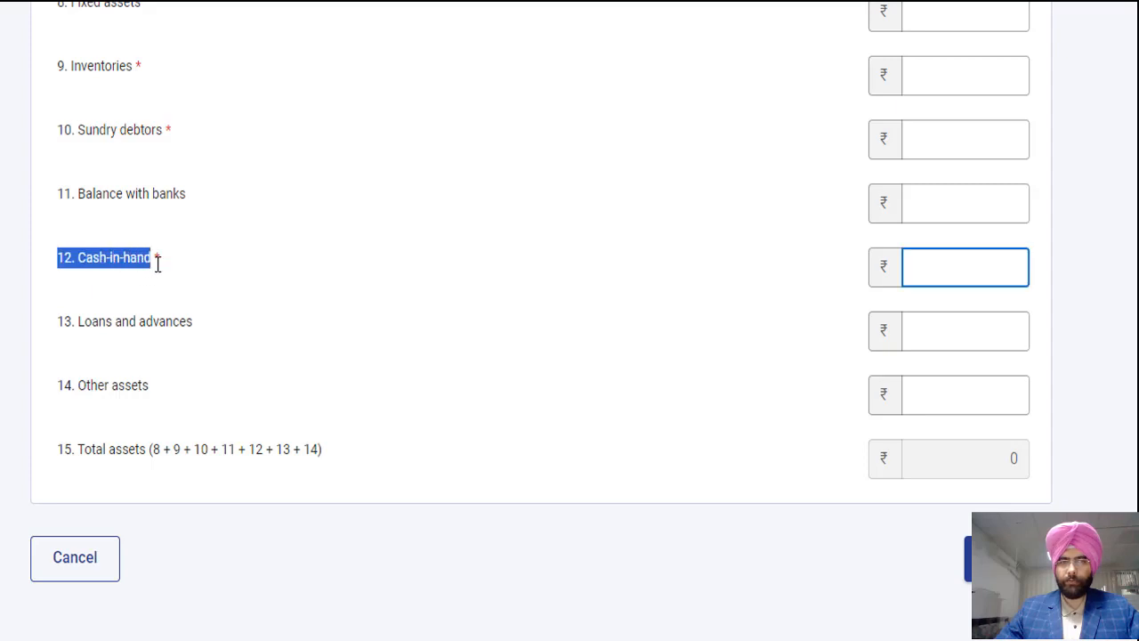
click(206, 348)
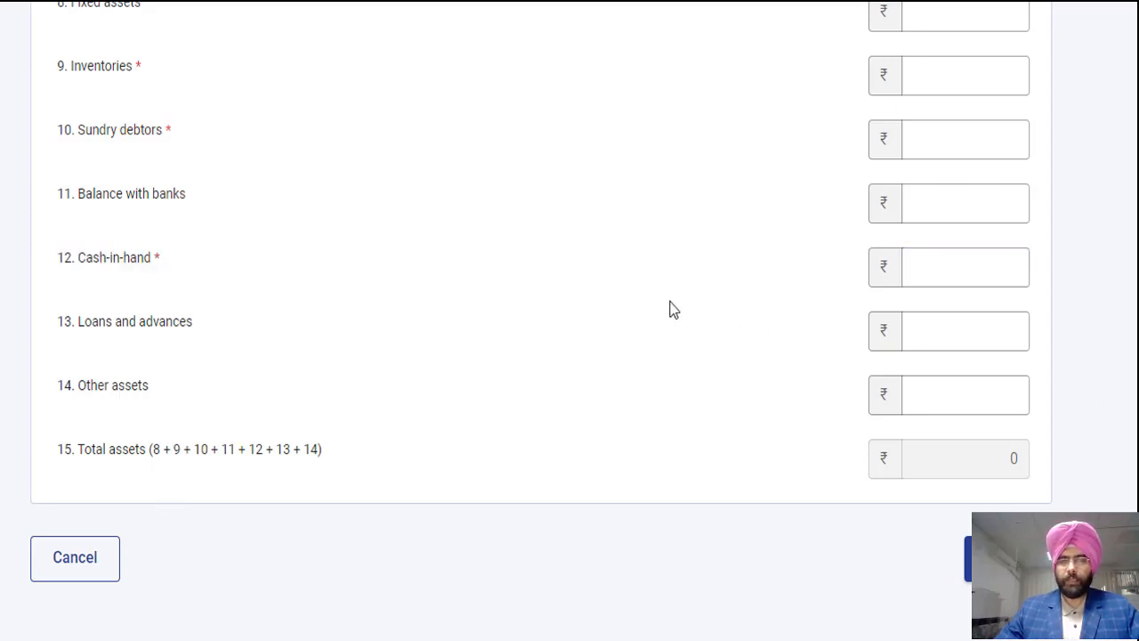
Set the business's cash-in-hand to ₹15,500 and its sundry debtors, inventories and sundry creditors to 0.
click(944, 265)
text(15500)
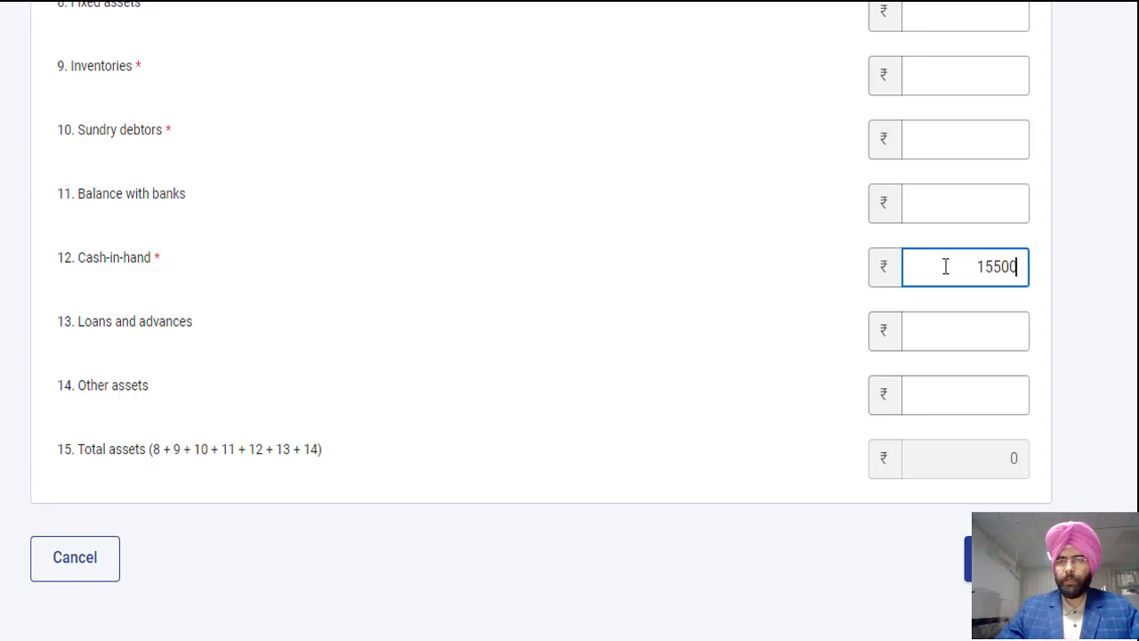
scroll(534, 320, up, 2)
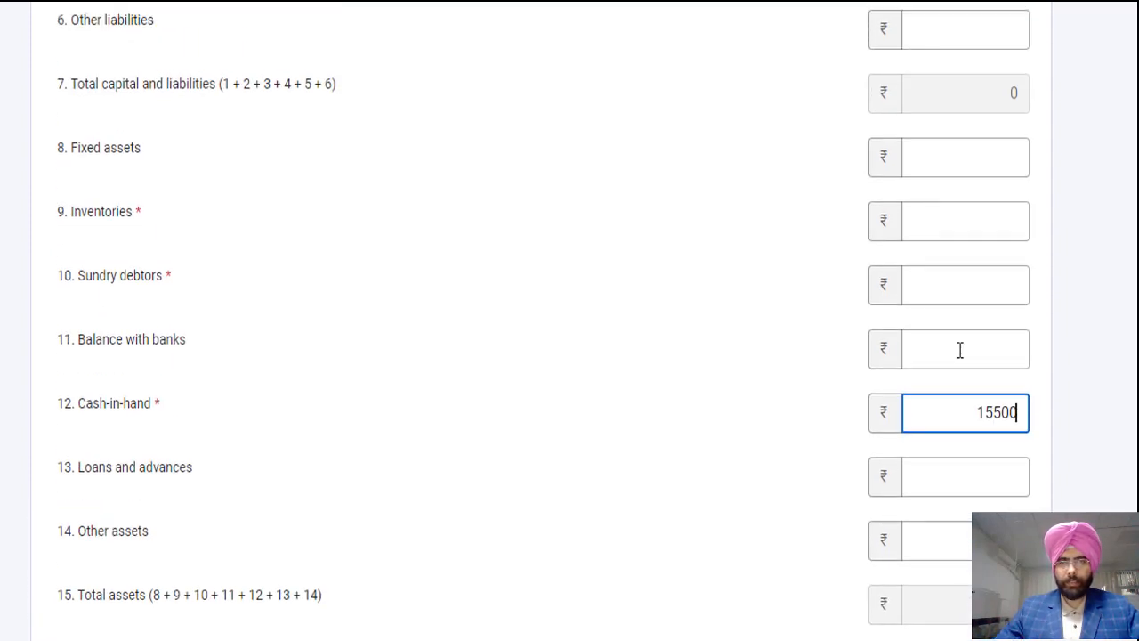
click(1000, 291)
text(0)
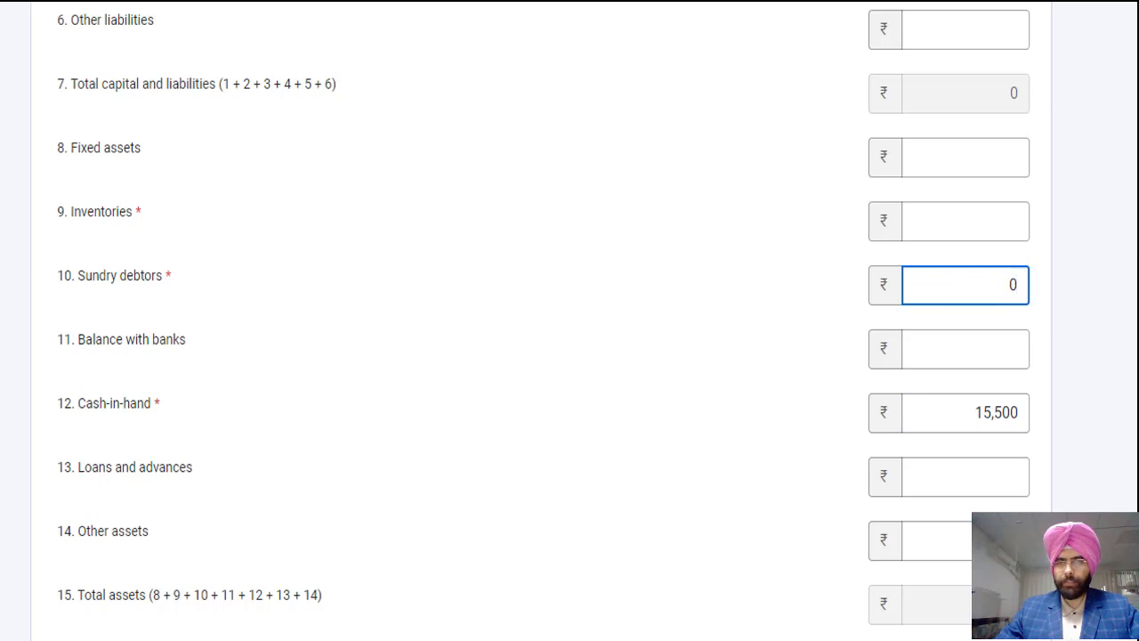
scroll(1073, 390, up, 2)
click(984, 381)
text(0)
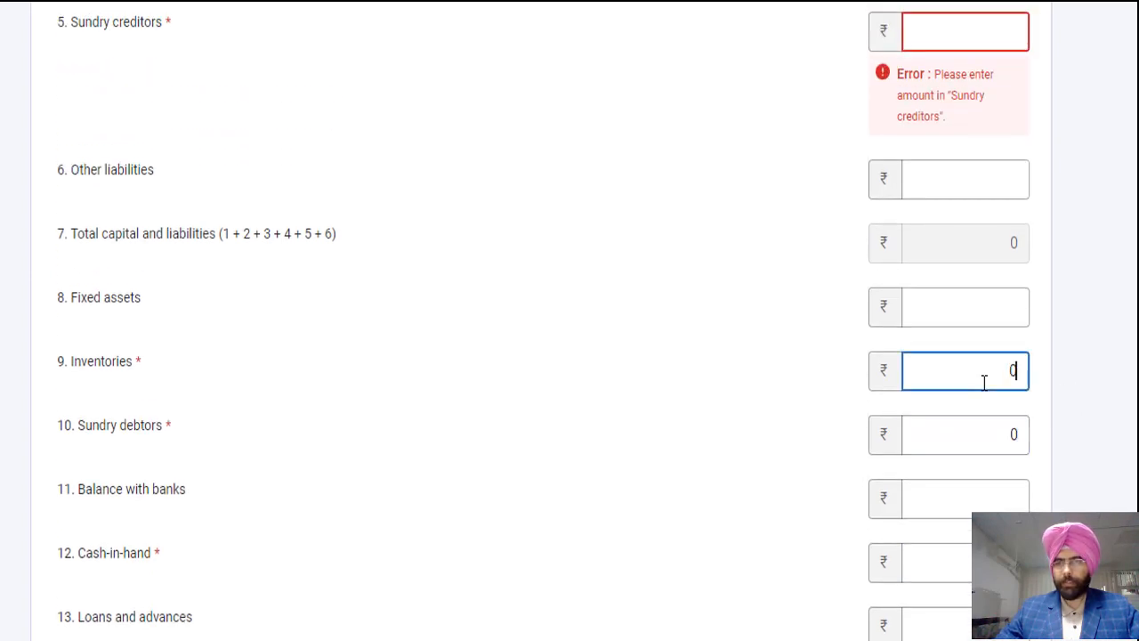
click(984, 46)
text(0)
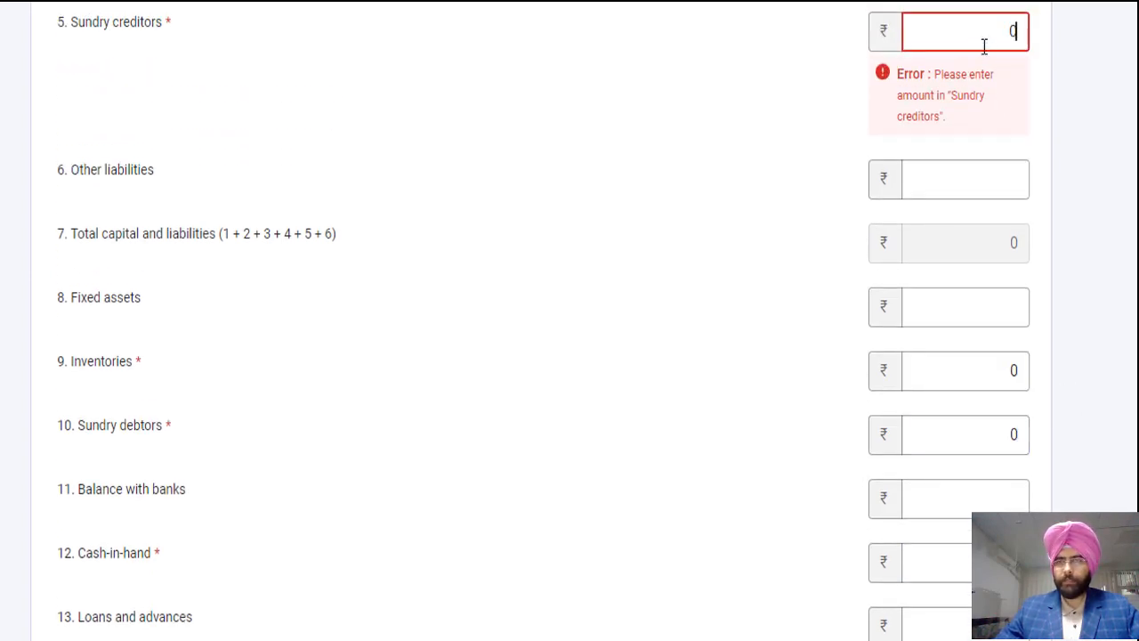
scroll(975, 410, down, 4)
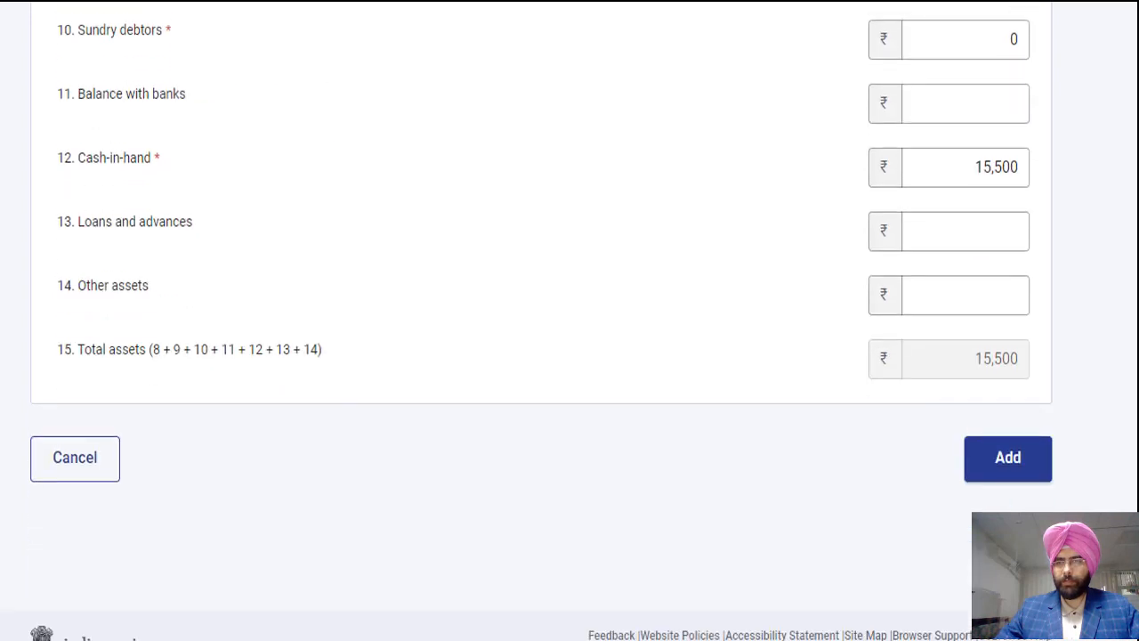
Add the entered financial particulars of the business to the return.
click(1007, 455)
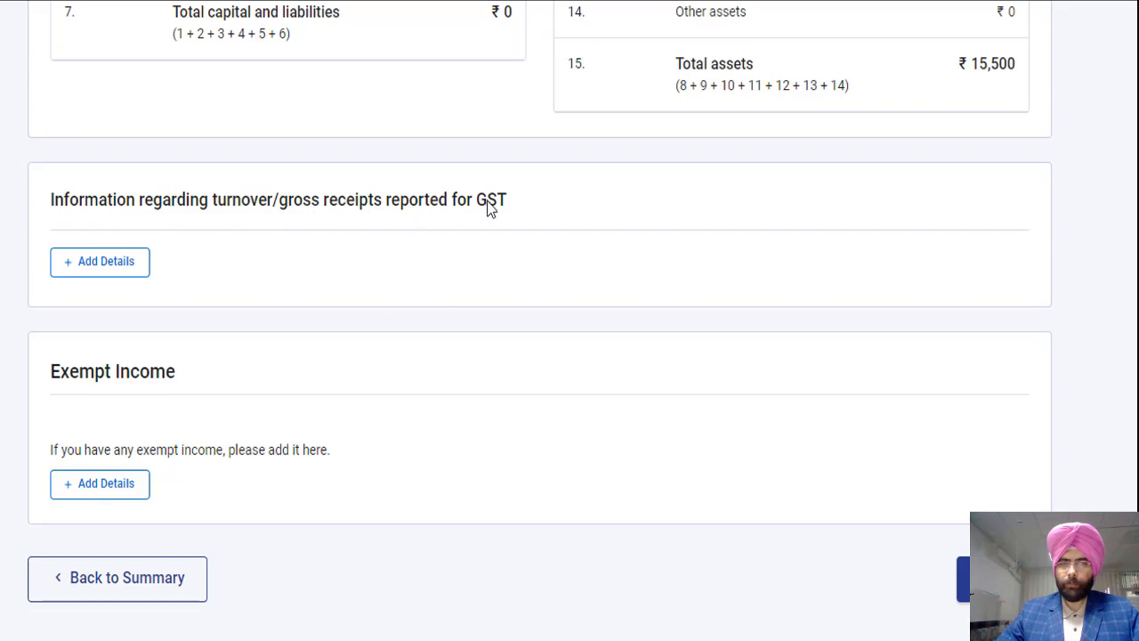
Open the GST turnover entry form and look at its GSTIN and annual value of outward supplies fields.
click(112, 267)
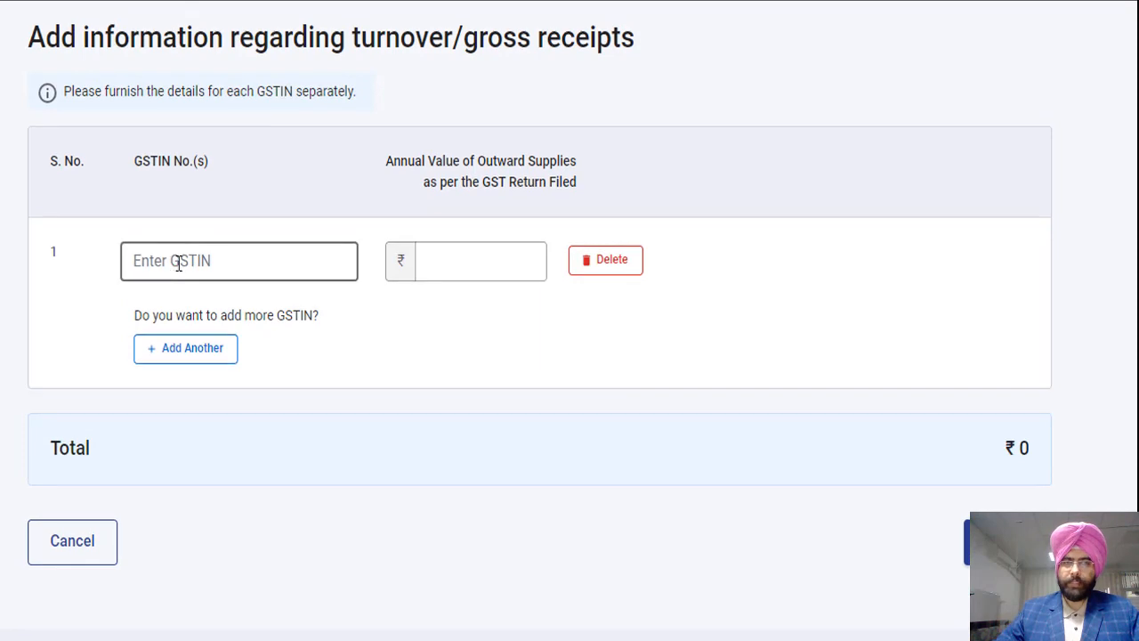
click(178, 263)
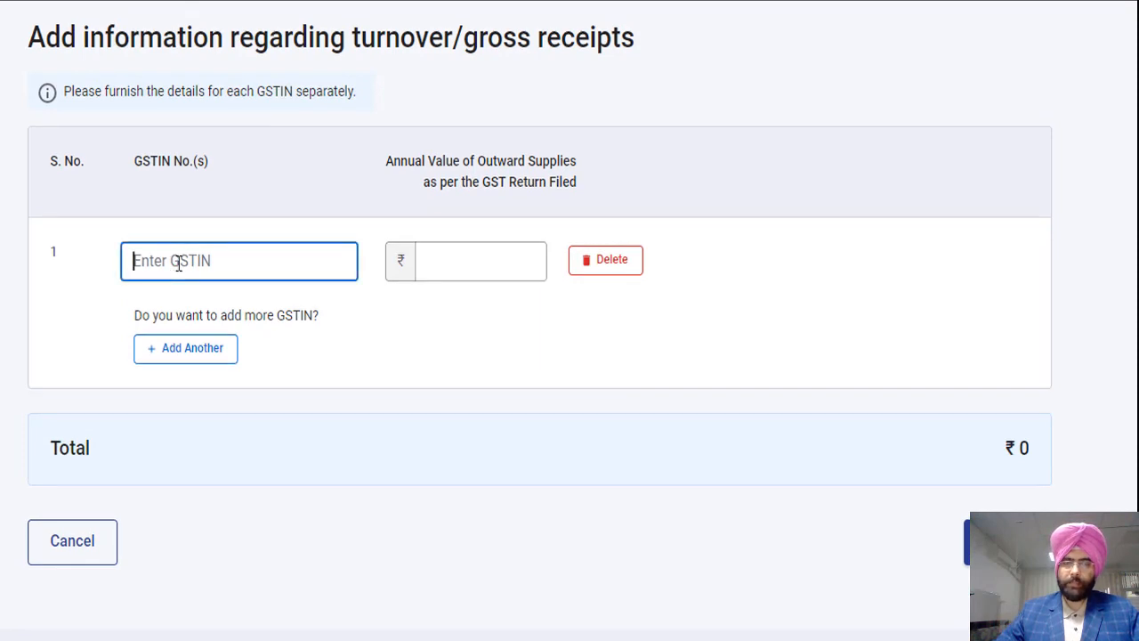
click(506, 255)
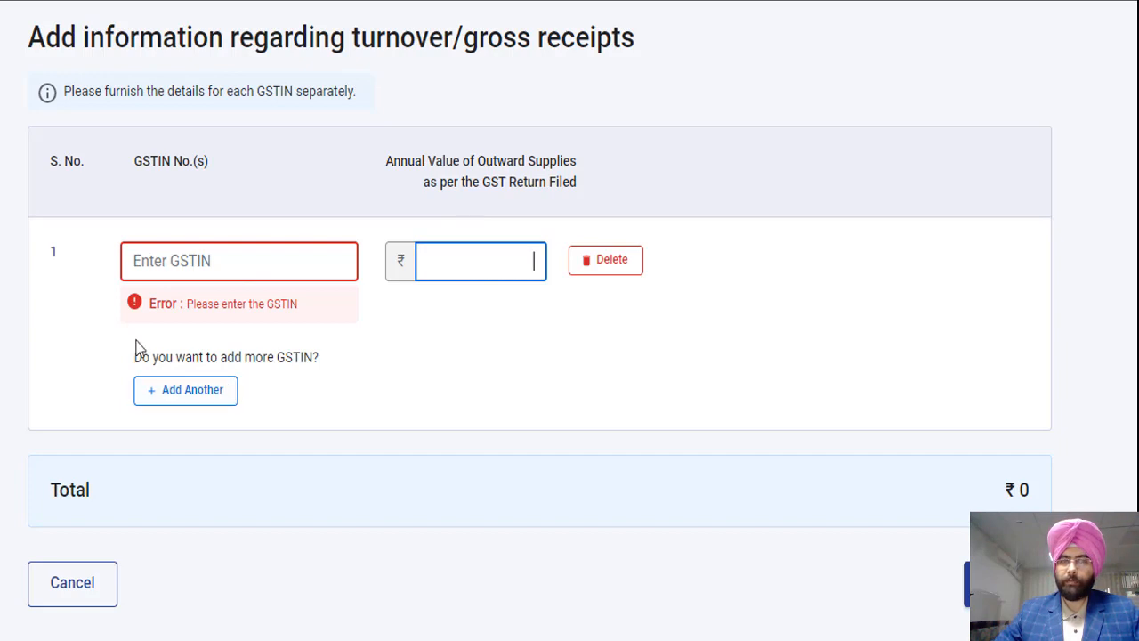
click(234, 271)
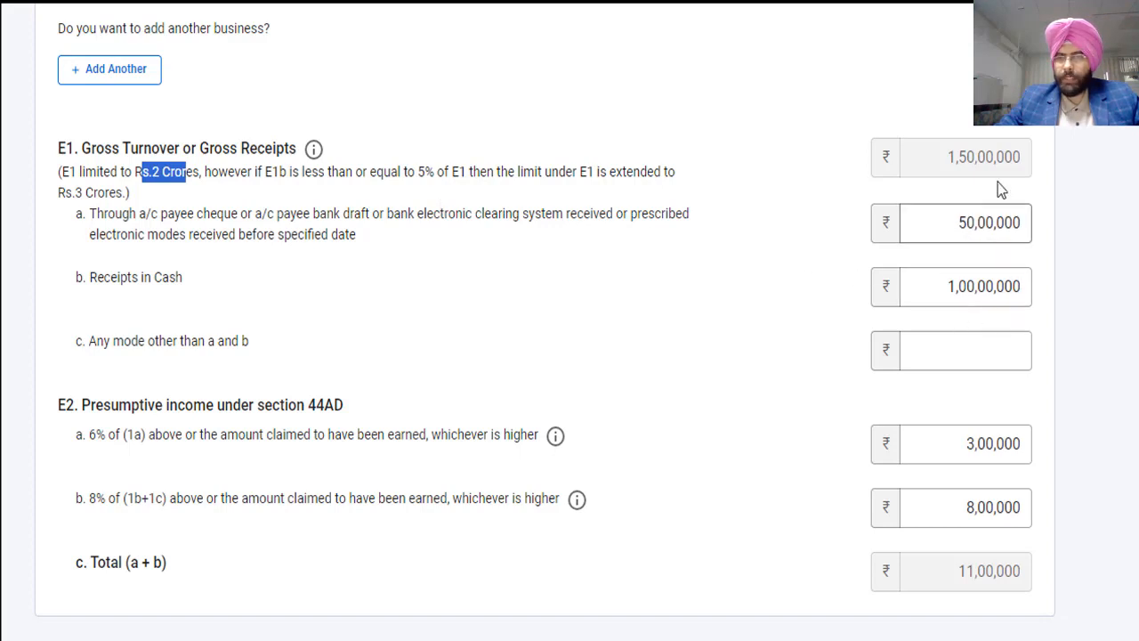
Compare the business's gross turnover under E1 with the total presumptive income under section 44AD.
drag(942, 157, 1032, 160)
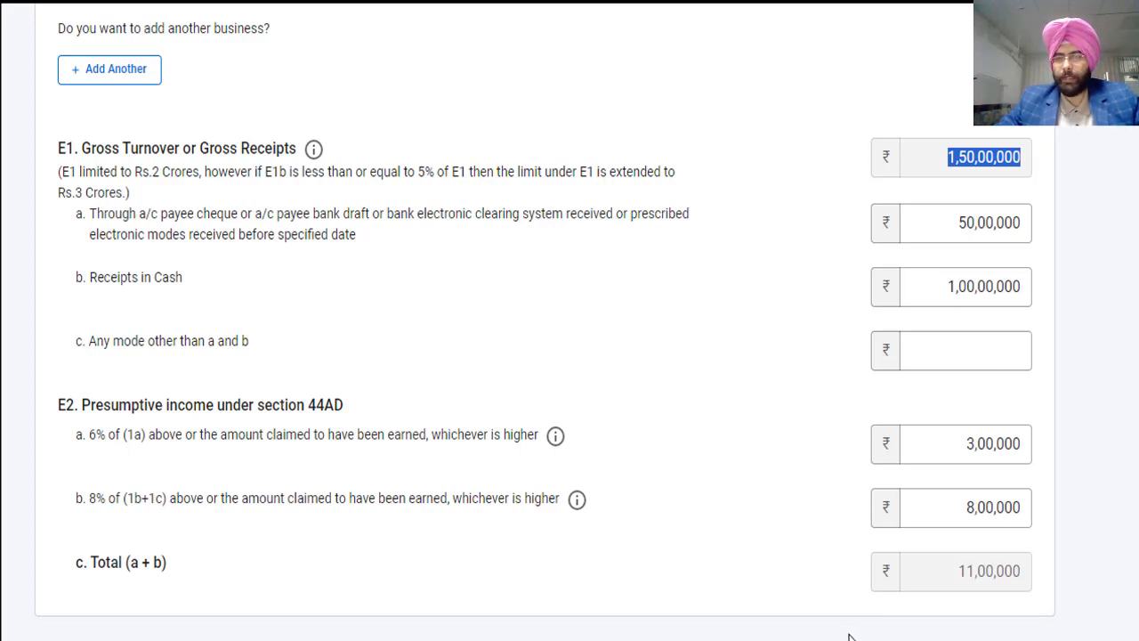
drag(958, 572, 1024, 572)
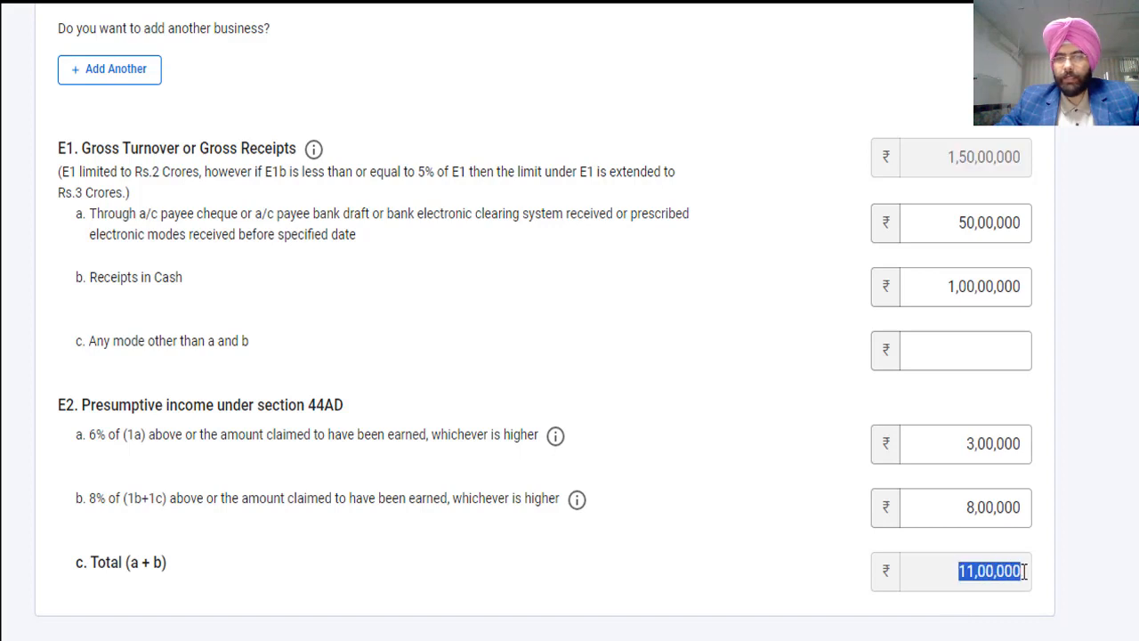
drag(949, 159, 1021, 165)
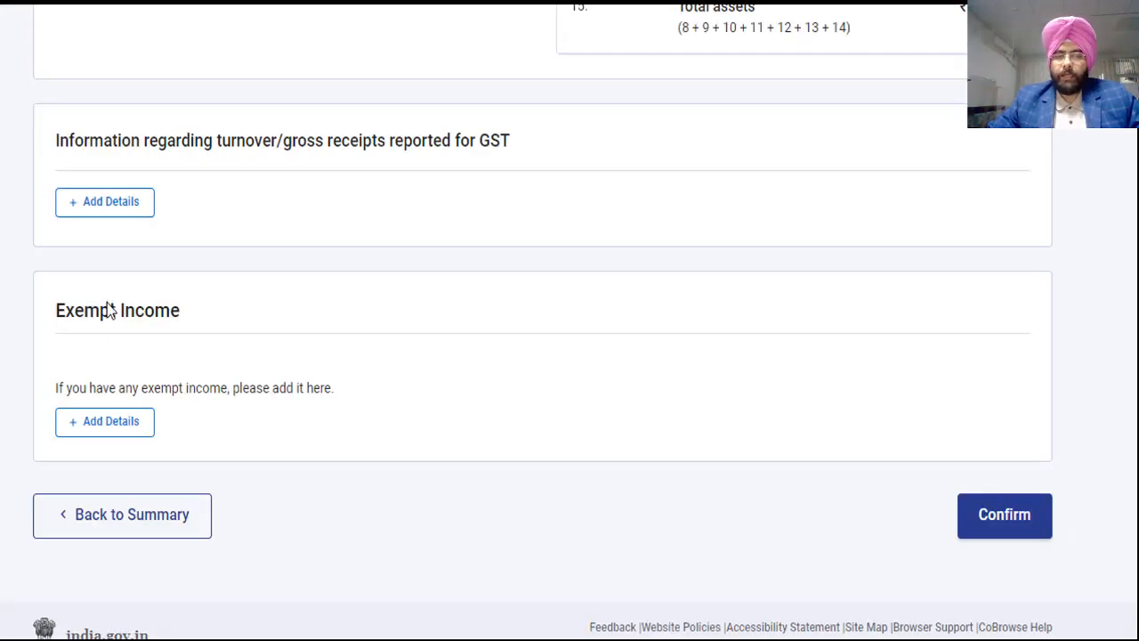
Add exempt income of ₹4,000 as Agriculture Income (less than equal to Rs.5000) and confirm the Disclosures and Exempt Income schedule.
click(114, 424)
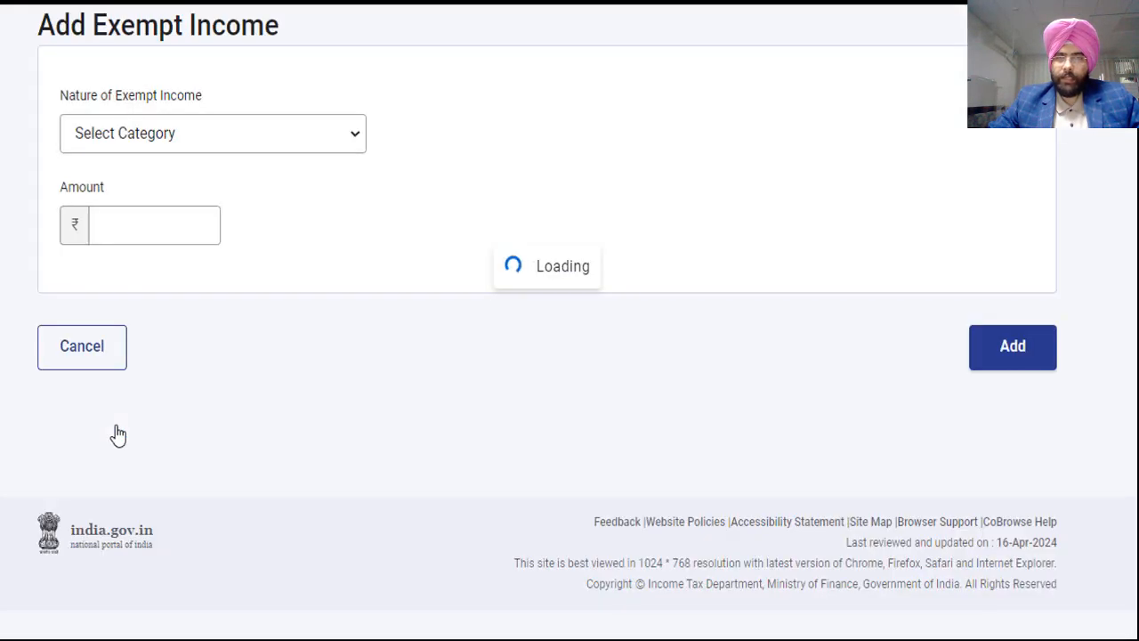
click(218, 150)
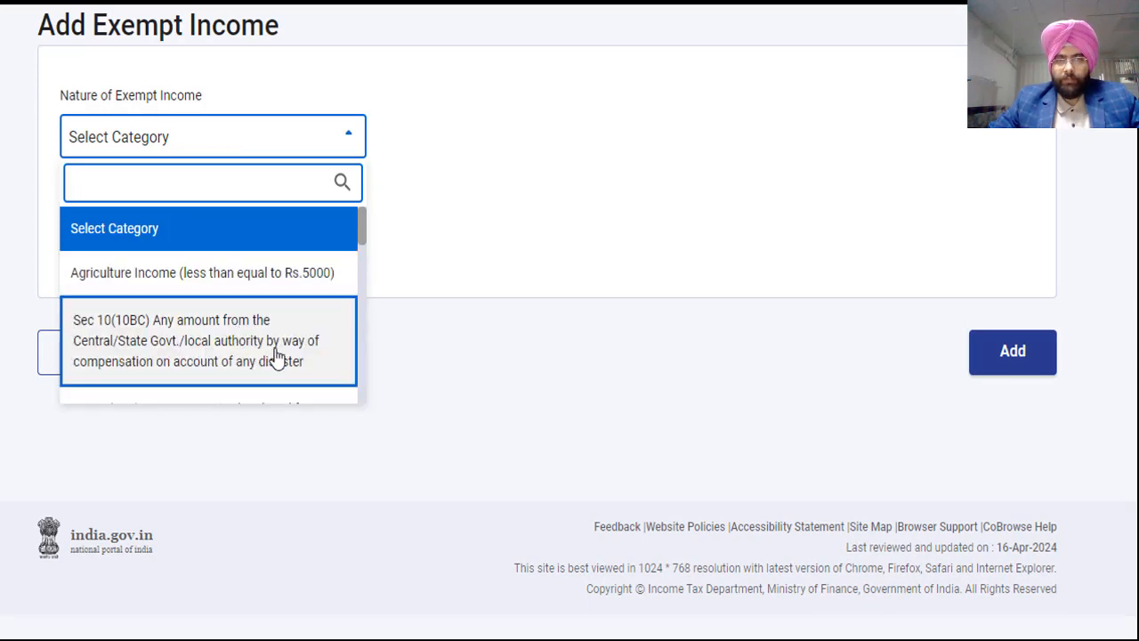
drag(364, 228, 361, 177)
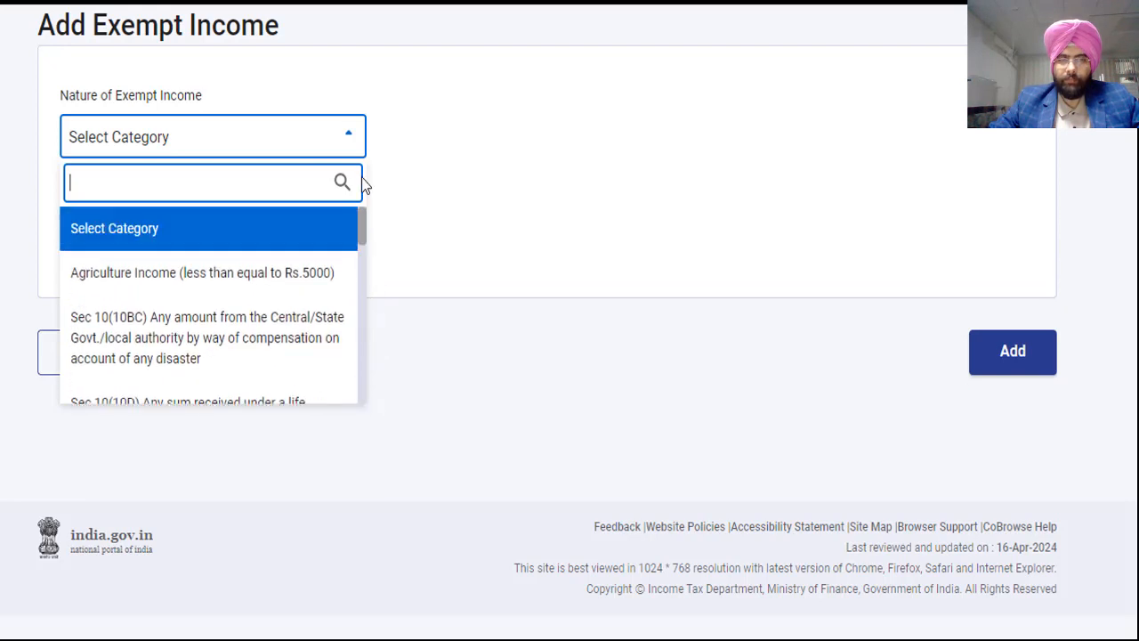
click(273, 275)
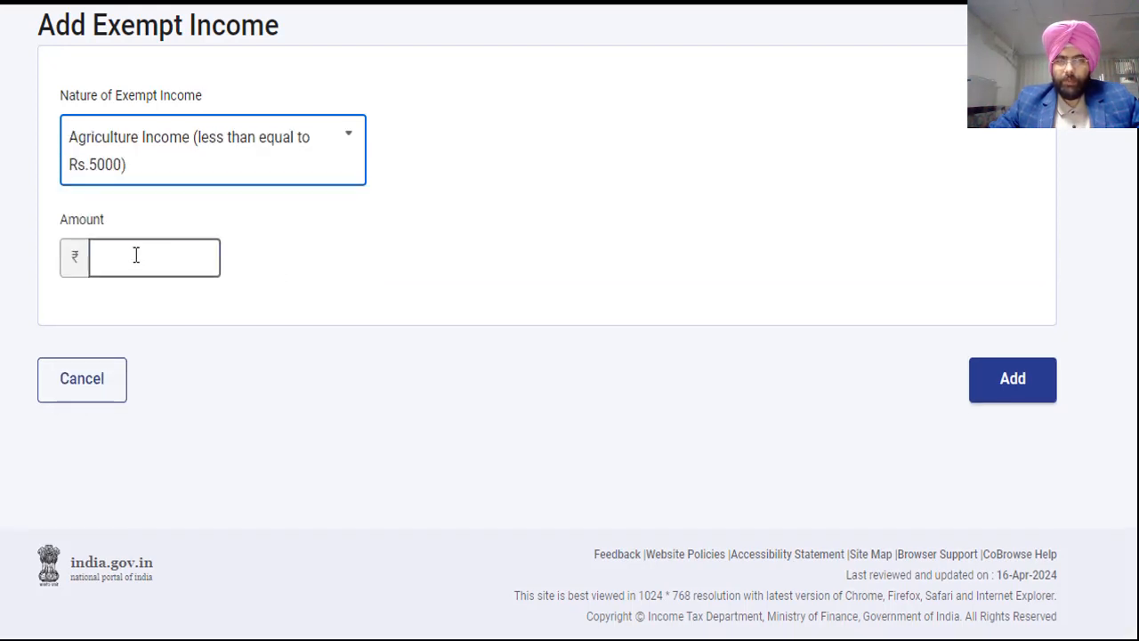
click(136, 256)
text(4000)
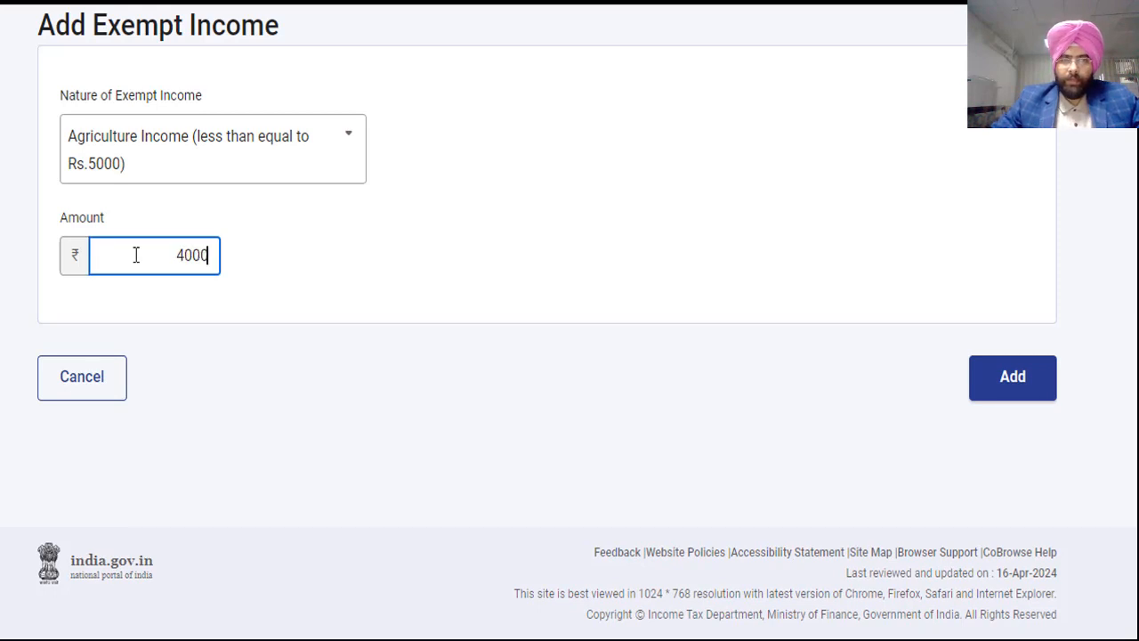
click(1055, 383)
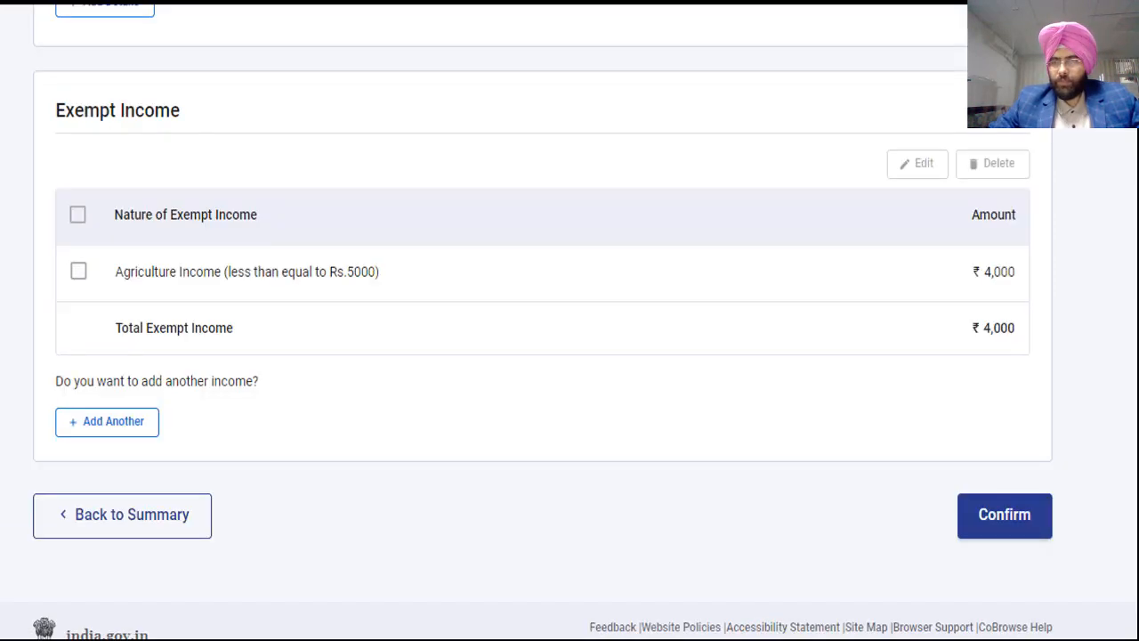
click(1004, 516)
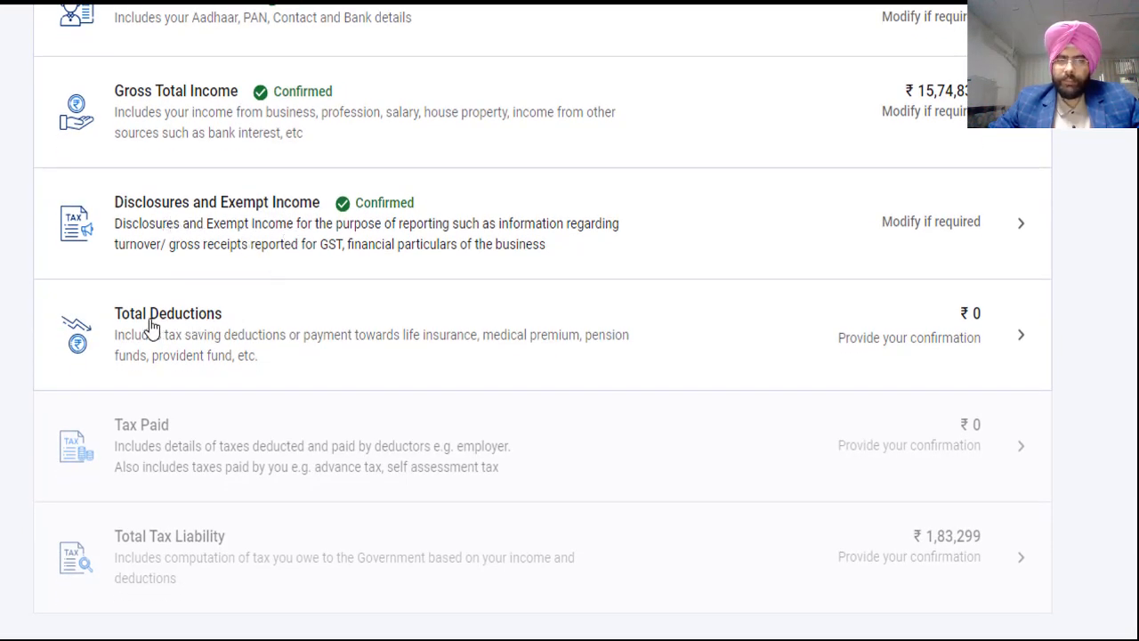
Open the Total Deductions schedule and declare eligibility for the 80CCD(2) employer pension contribution, leaving its amount blank.
click(1010, 347)
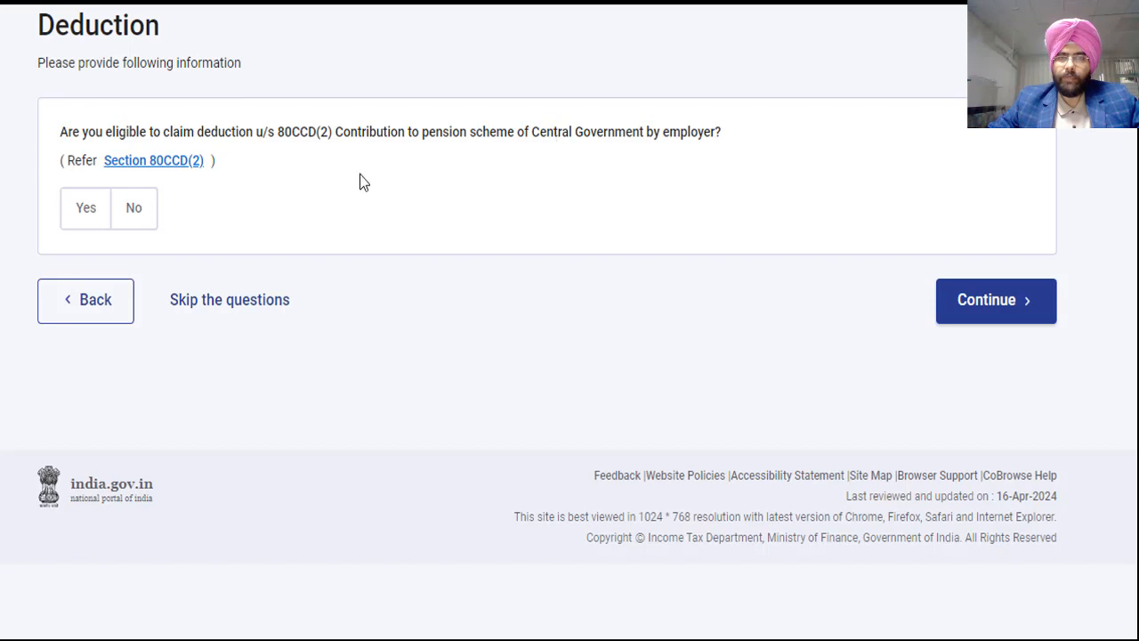
click(82, 213)
click(146, 307)
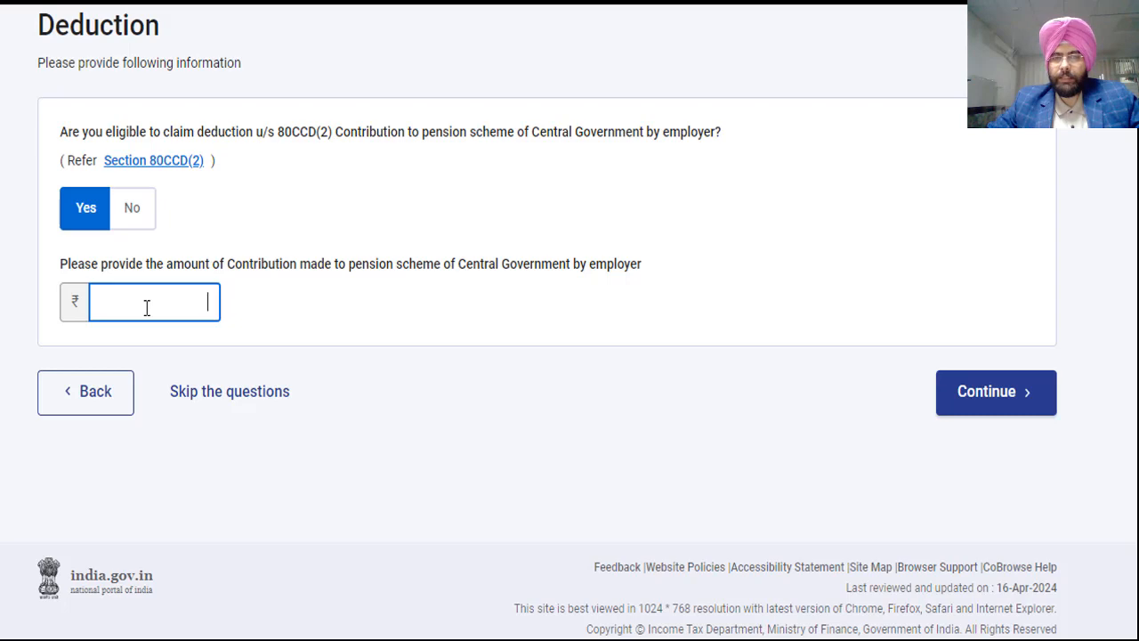
click(949, 405)
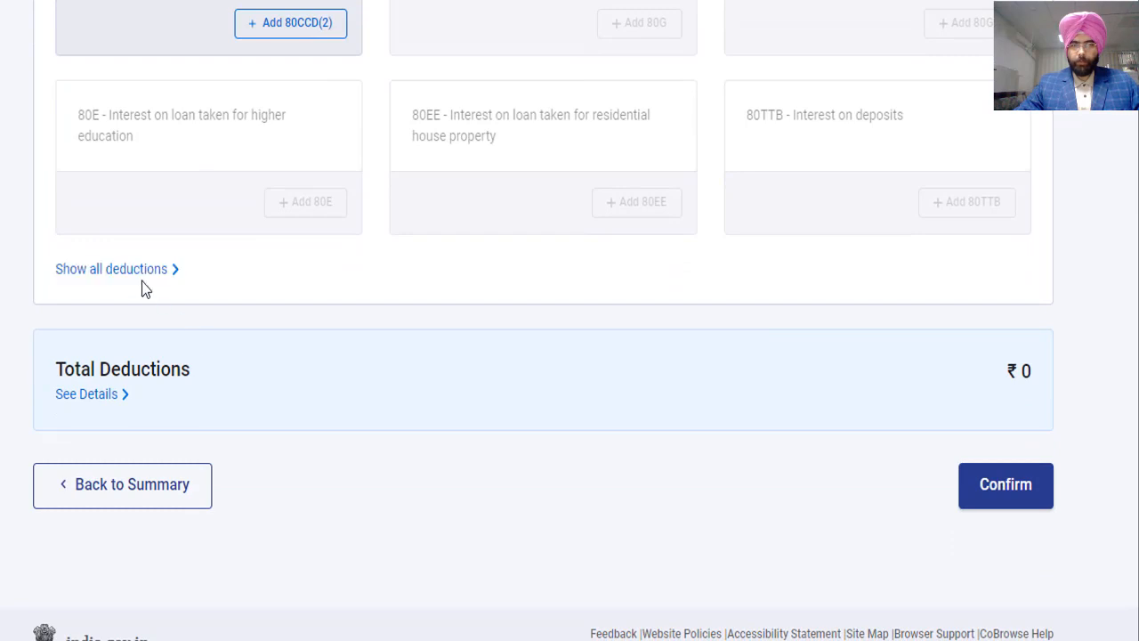
Go through the full list of deductions and confirm the Total Deductions schedule without adding any.
click(122, 271)
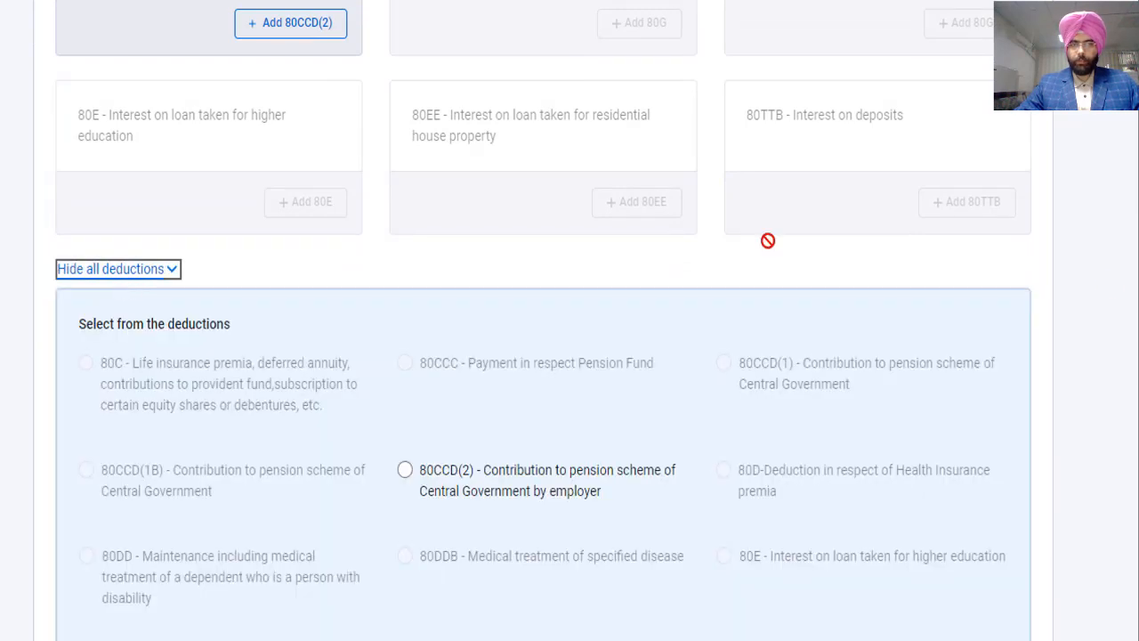
scroll(1091, 503, down, 8)
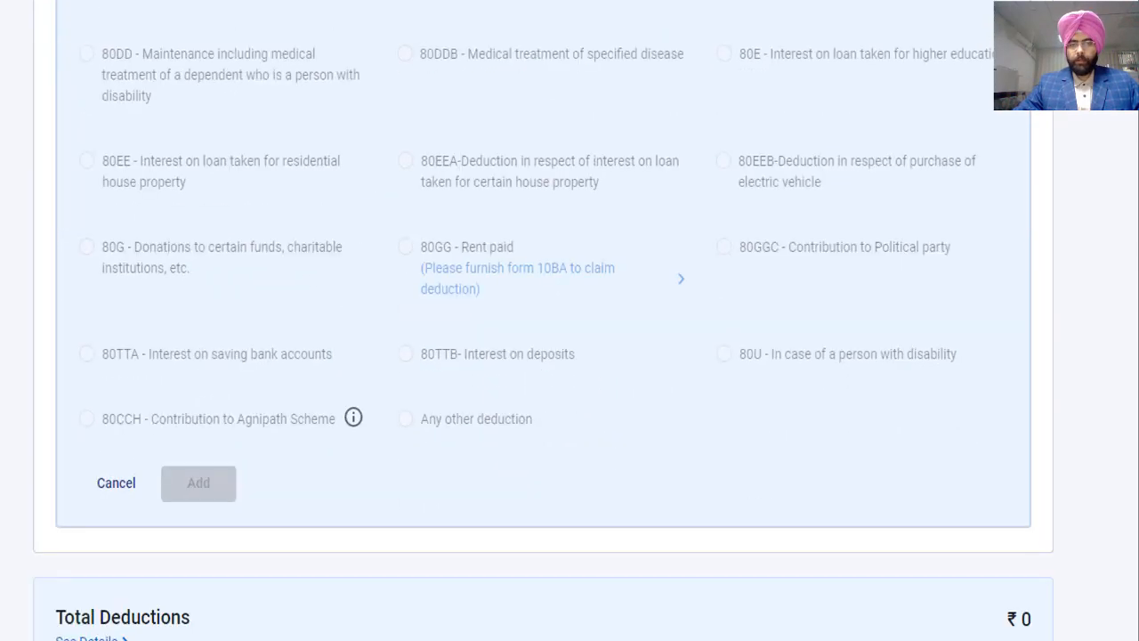
click(1007, 504)
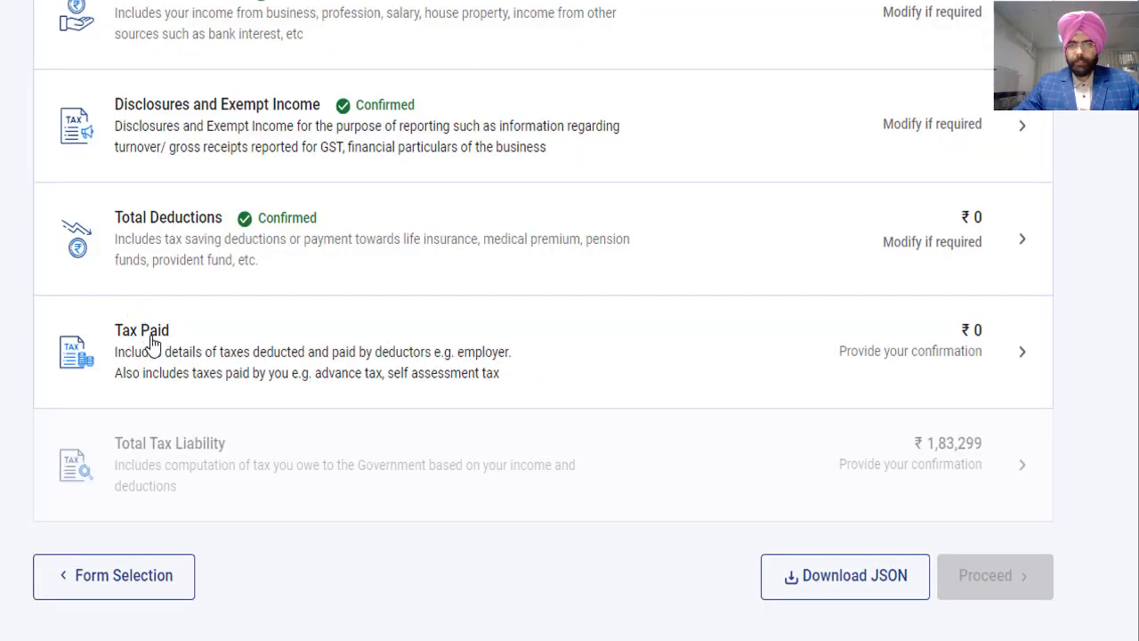
Open the Tax Paid schedule and expand the details of TDS 1 on salary income.
click(958, 342)
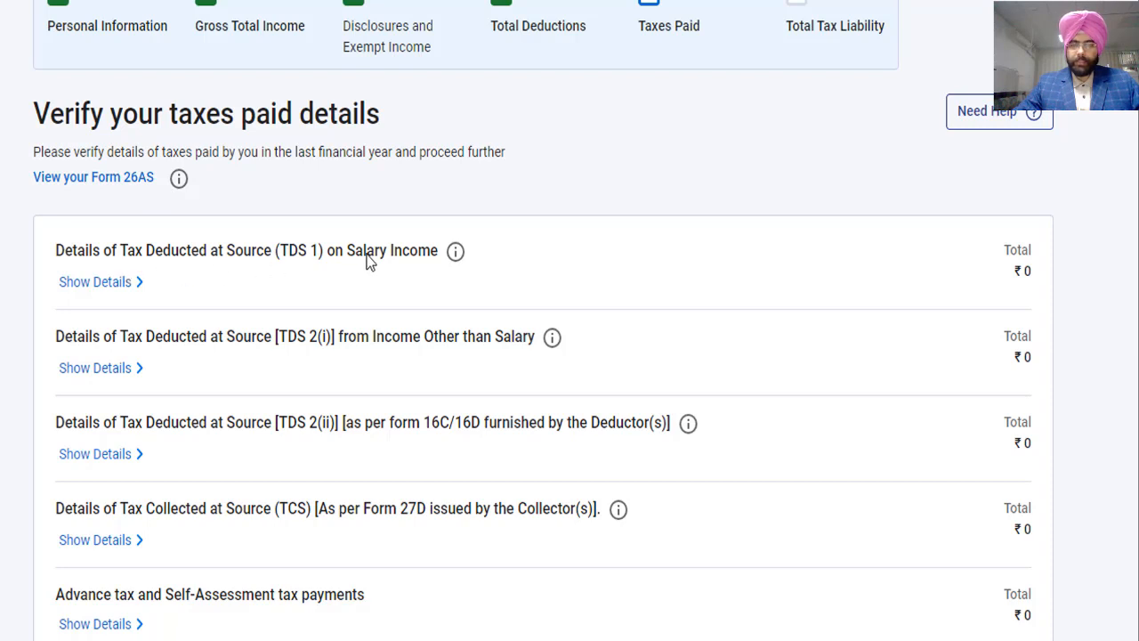
click(114, 285)
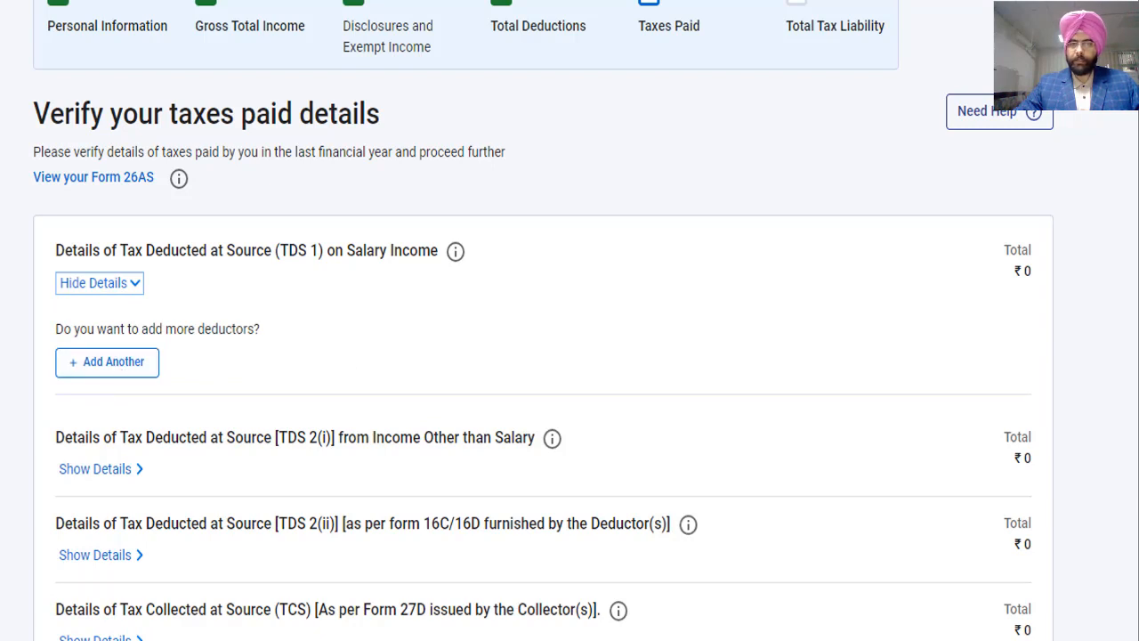
scroll(311, 195, down, 3)
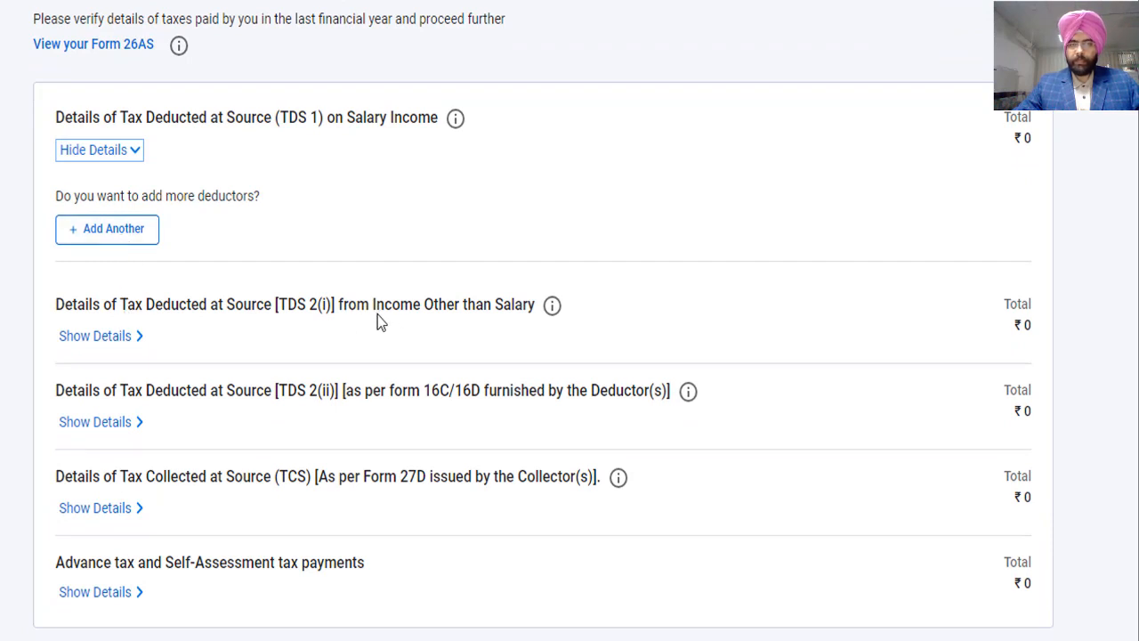
drag(375, 304, 541, 310)
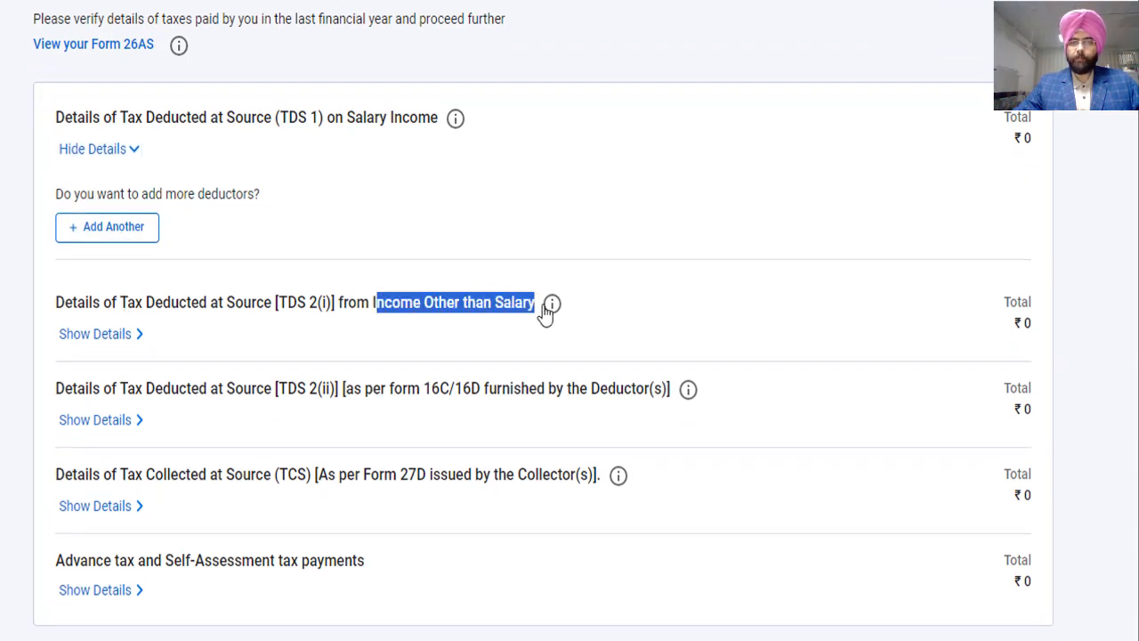
Look through the entry form for TDS 2(i) from income other than salary, including the deductor's TAN, TDS claimed and head of income.
click(117, 343)
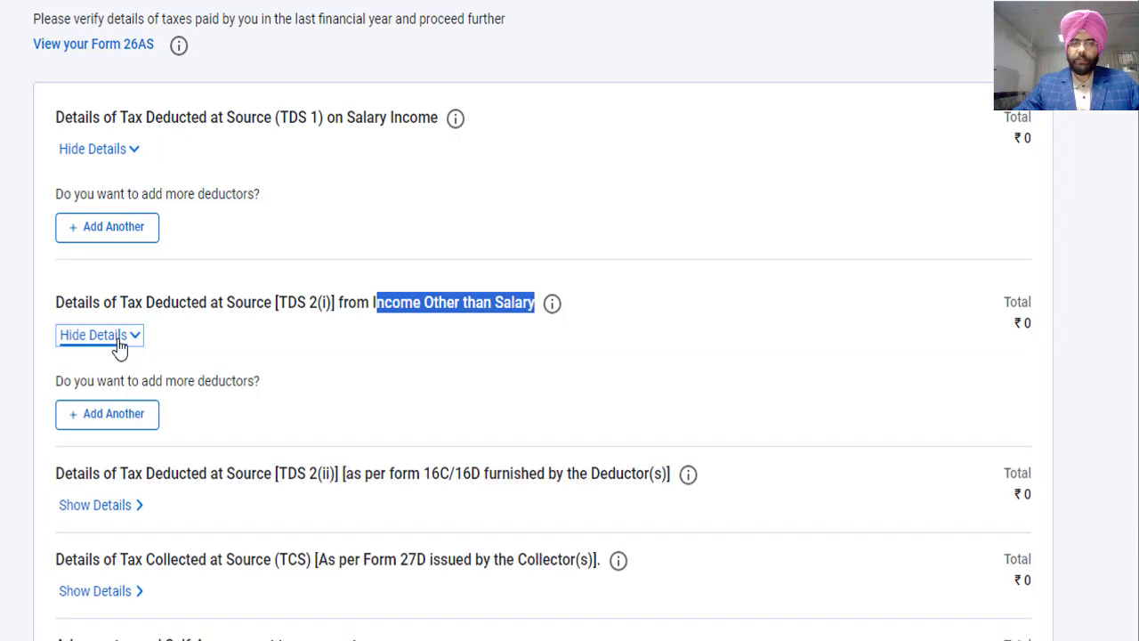
click(111, 418)
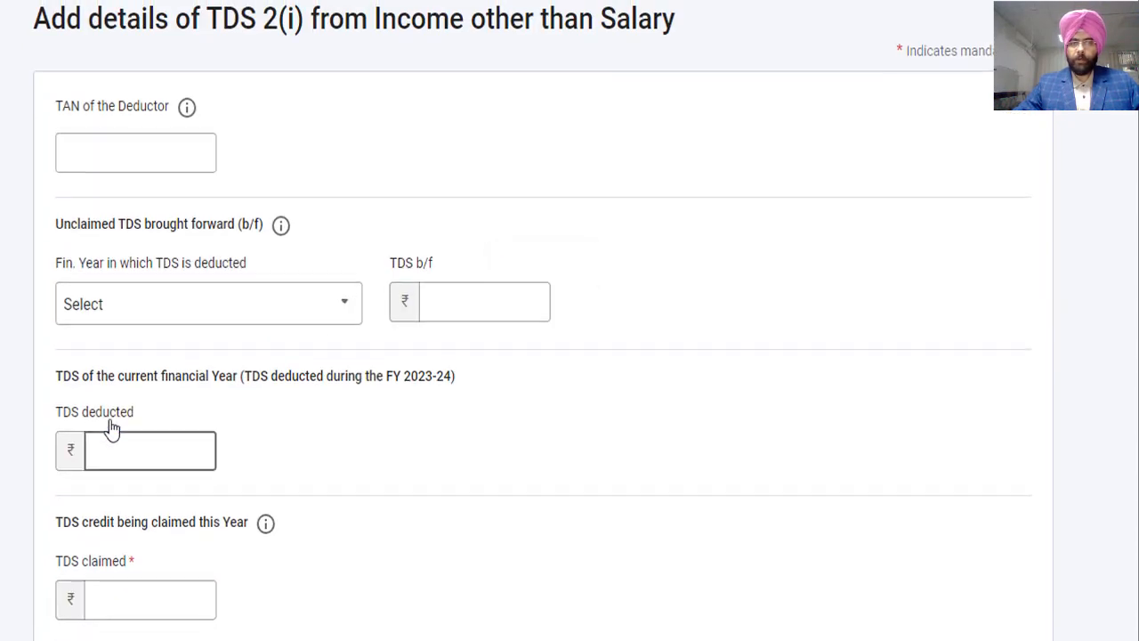
click(107, 157)
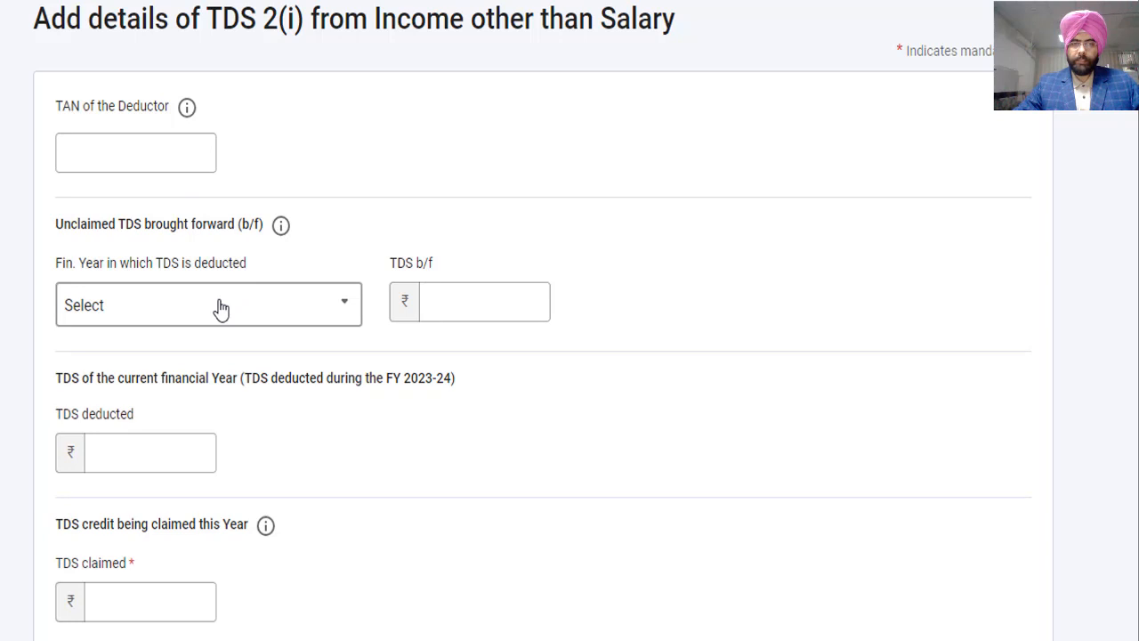
scroll(543, 320, down, 3)
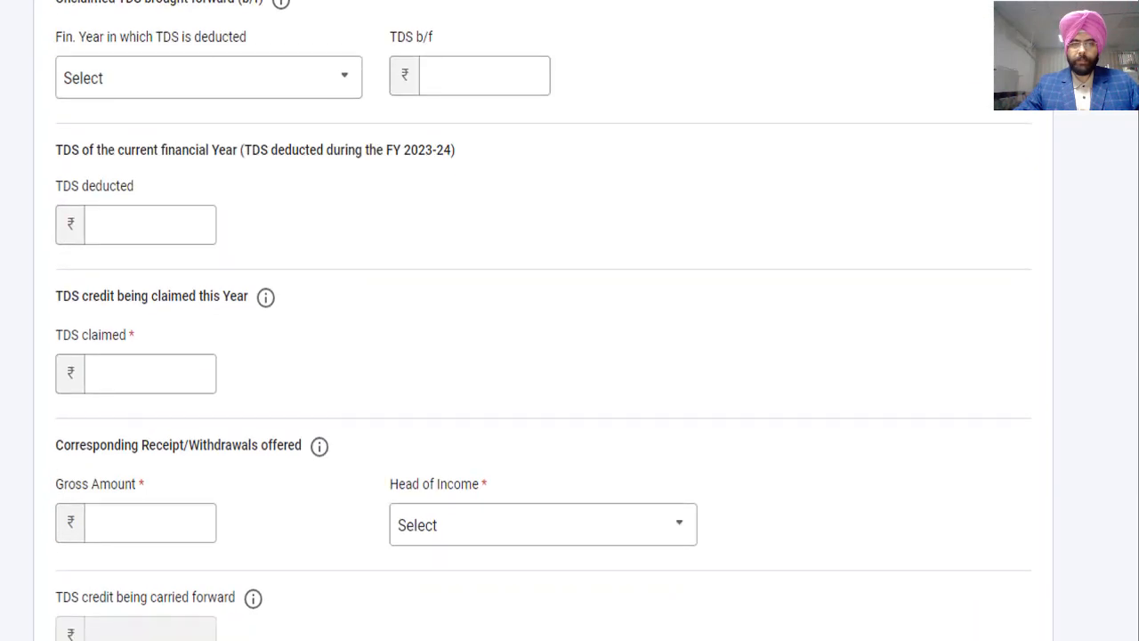
scroll(520, 289, down, 2)
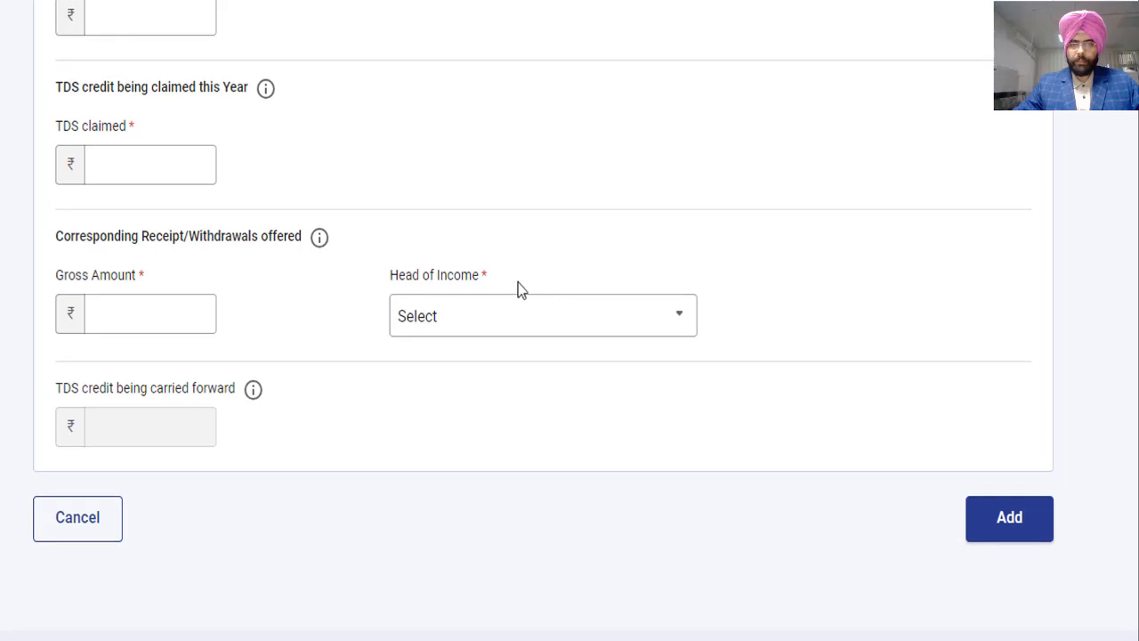
click(465, 329)
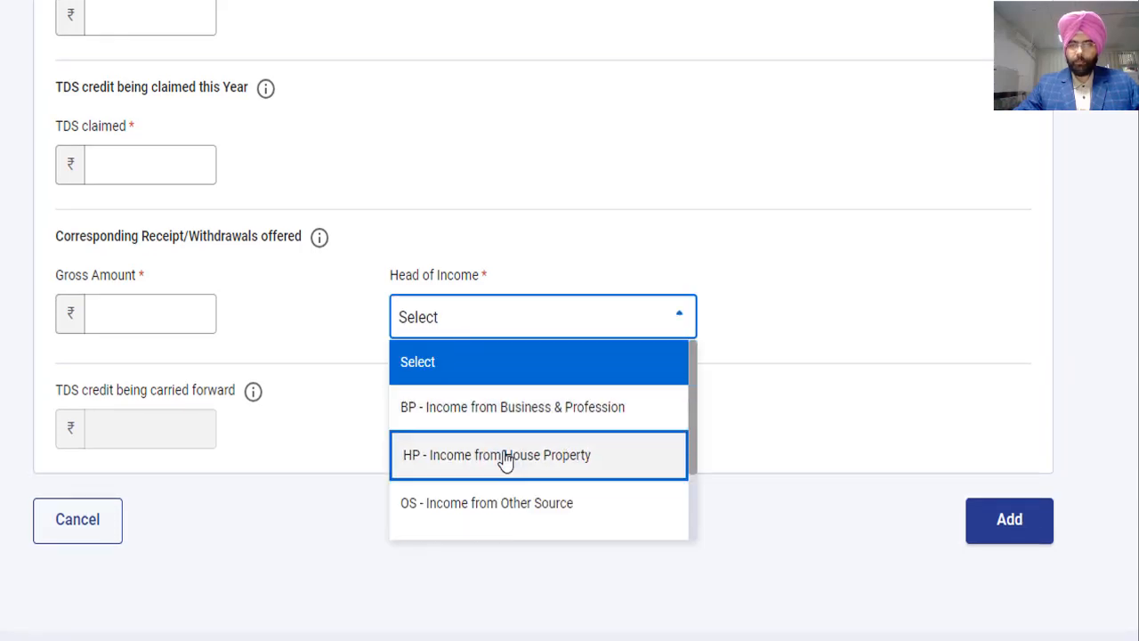
click(570, 513)
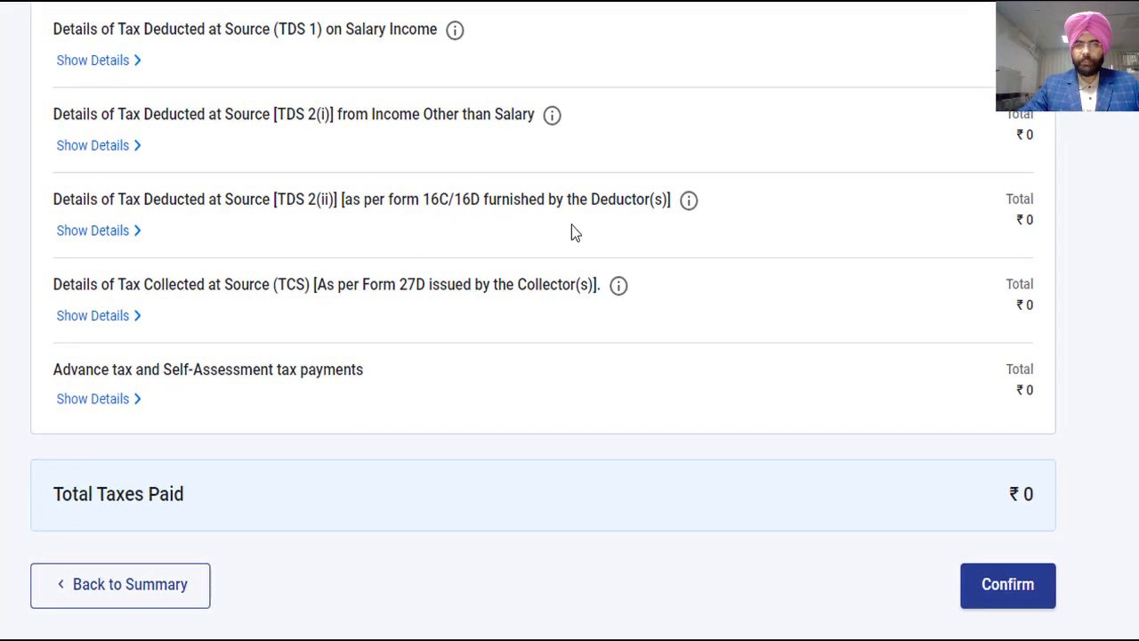
Check the help note for TDS 2(ii) as per form 16C/16D and expand that section's details.
click(693, 207)
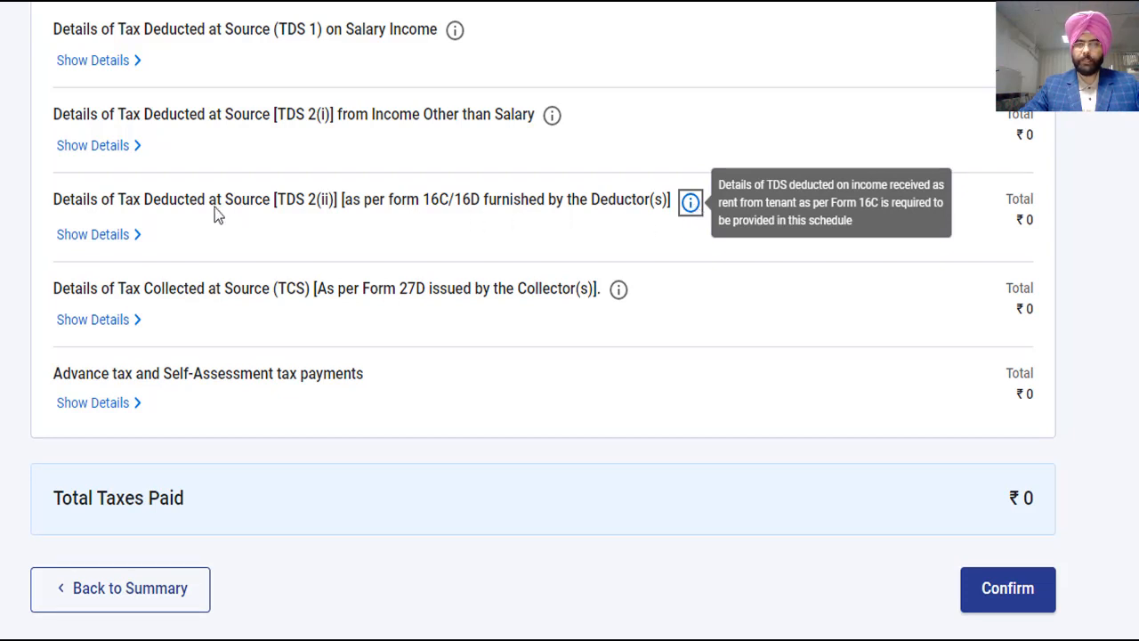
click(106, 234)
click(106, 234)
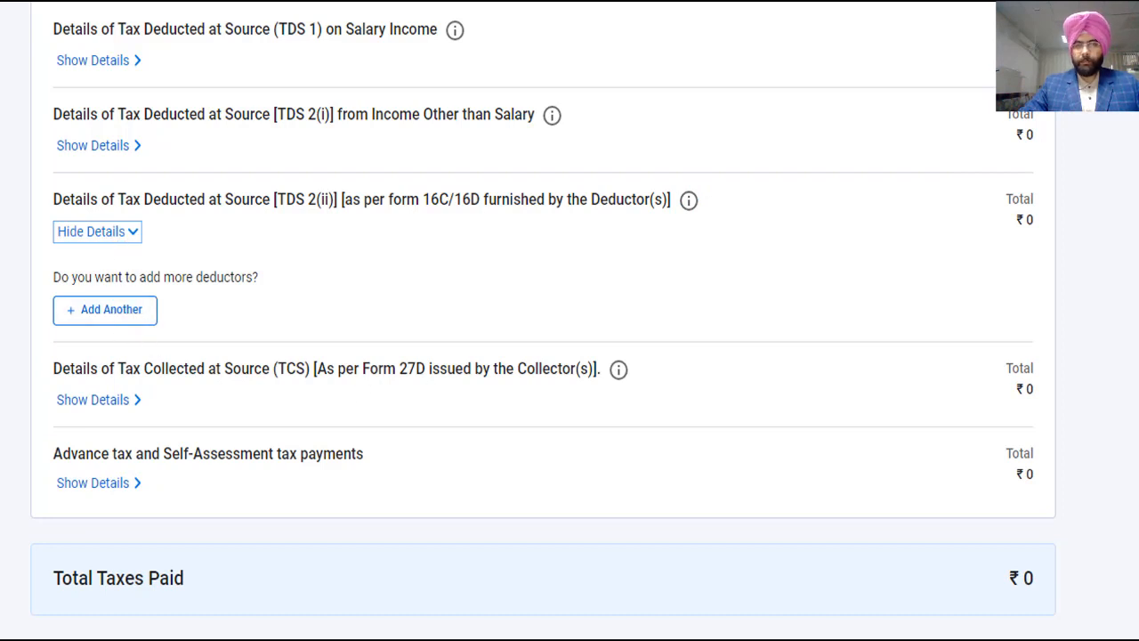
scroll(404, 318, down, 3)
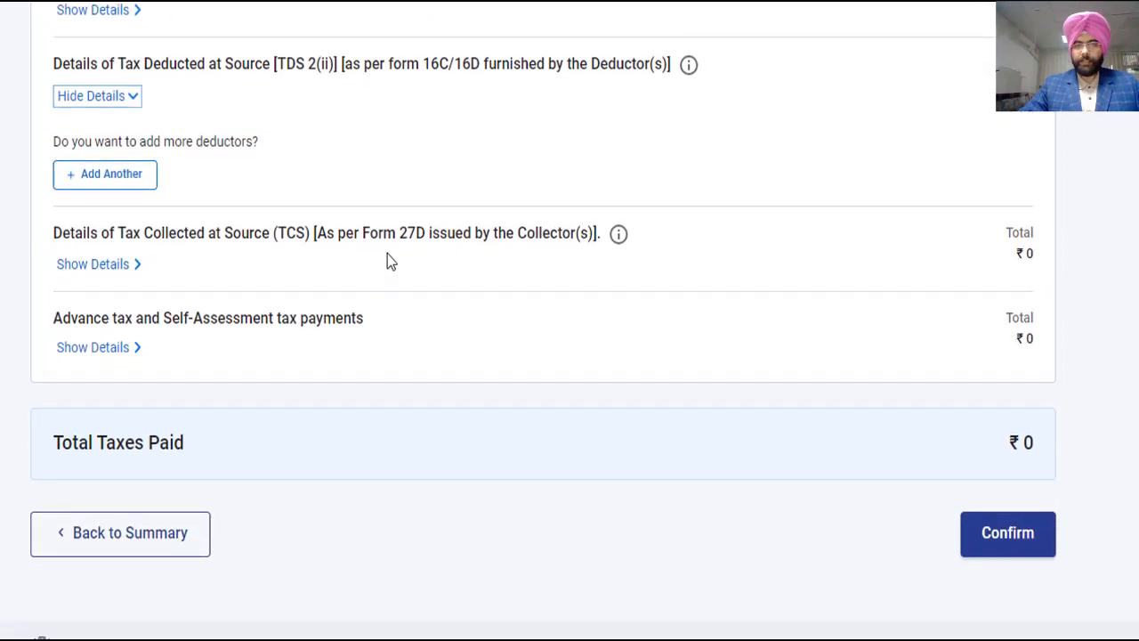
Expand the TCS and advance/self-assessment tax details, and confirm the Tax Paid schedule without adding entries.
click(121, 265)
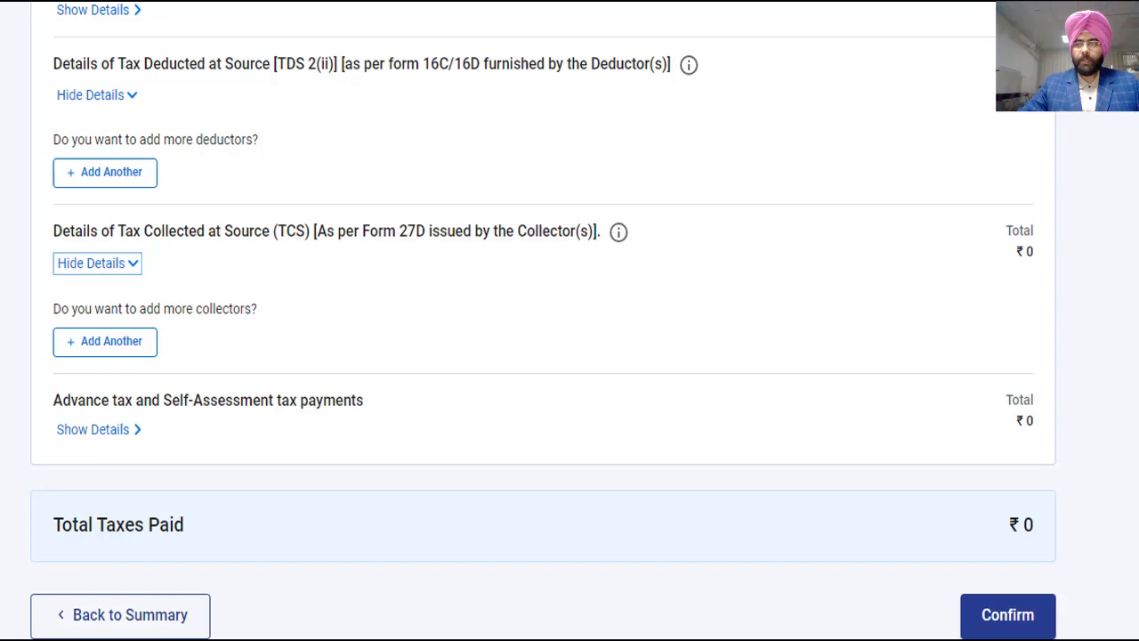
scroll(170, 406, down, 2)
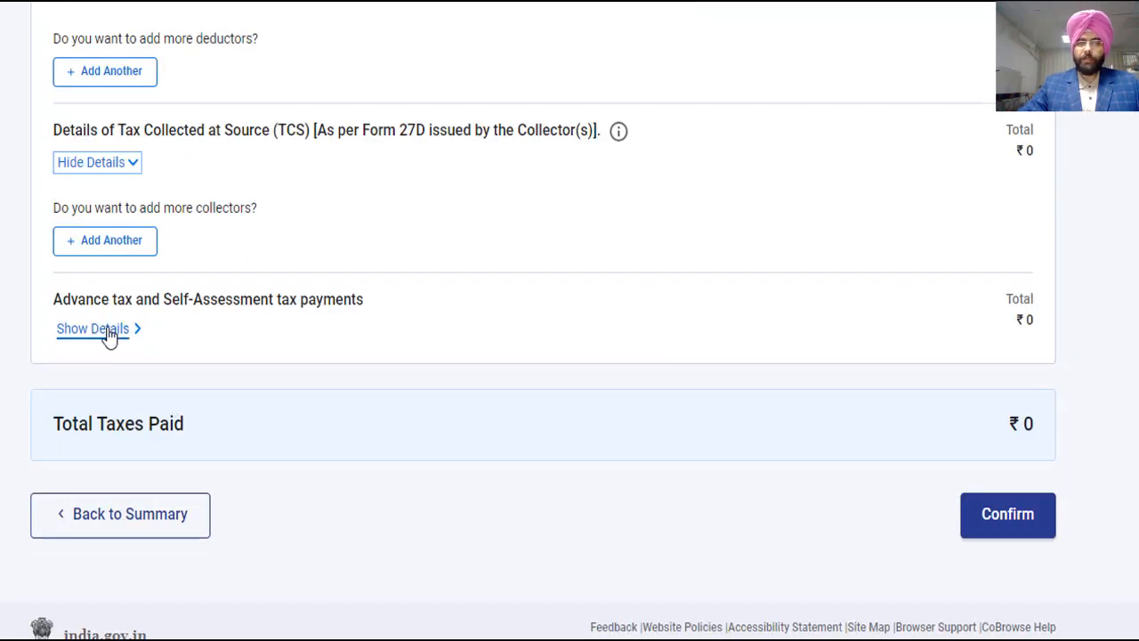
click(108, 333)
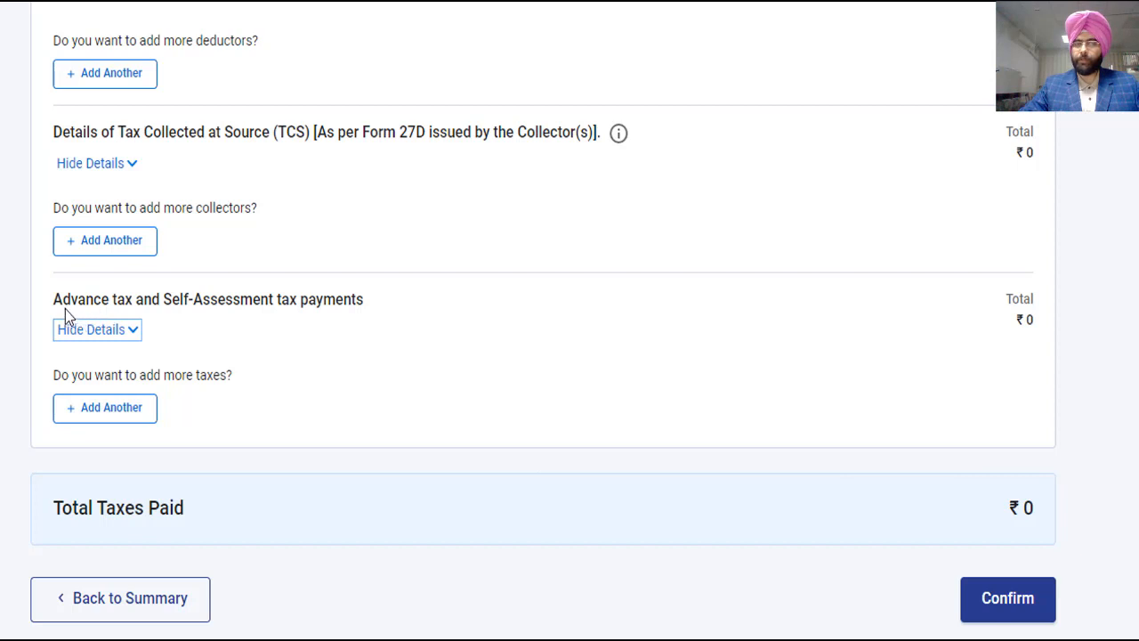
drag(69, 308, 378, 321)
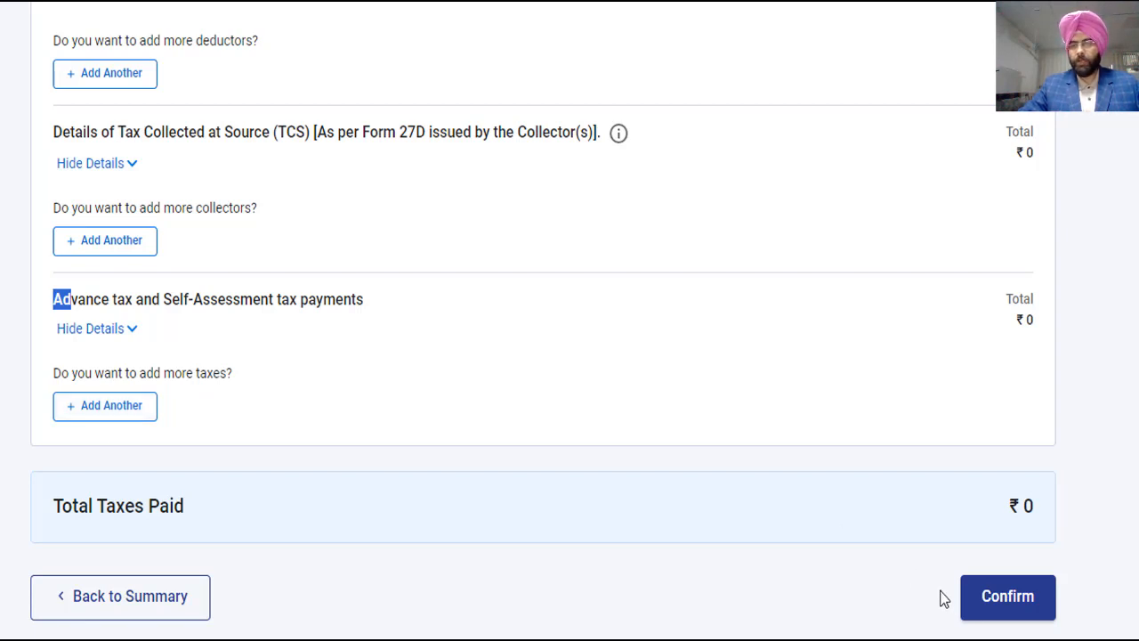
click(1010, 598)
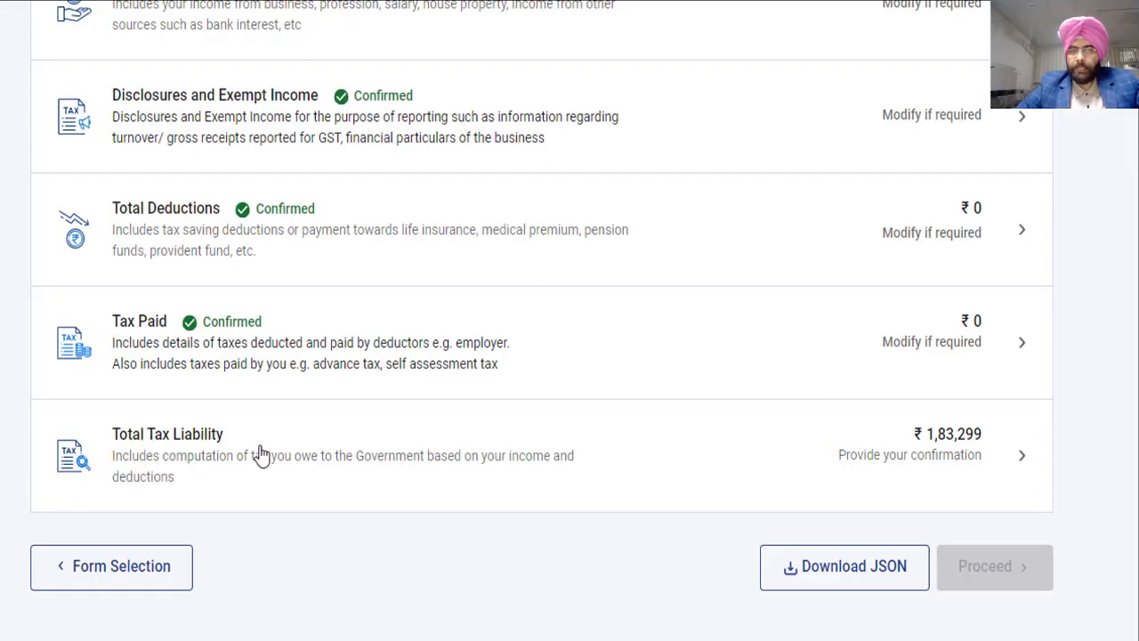
Open the Total Tax Liability schedule and expand the calculation of tax payable on total income.
click(1013, 472)
scroll(1014, 471, down, 4)
scroll(542, 356, down, 1)
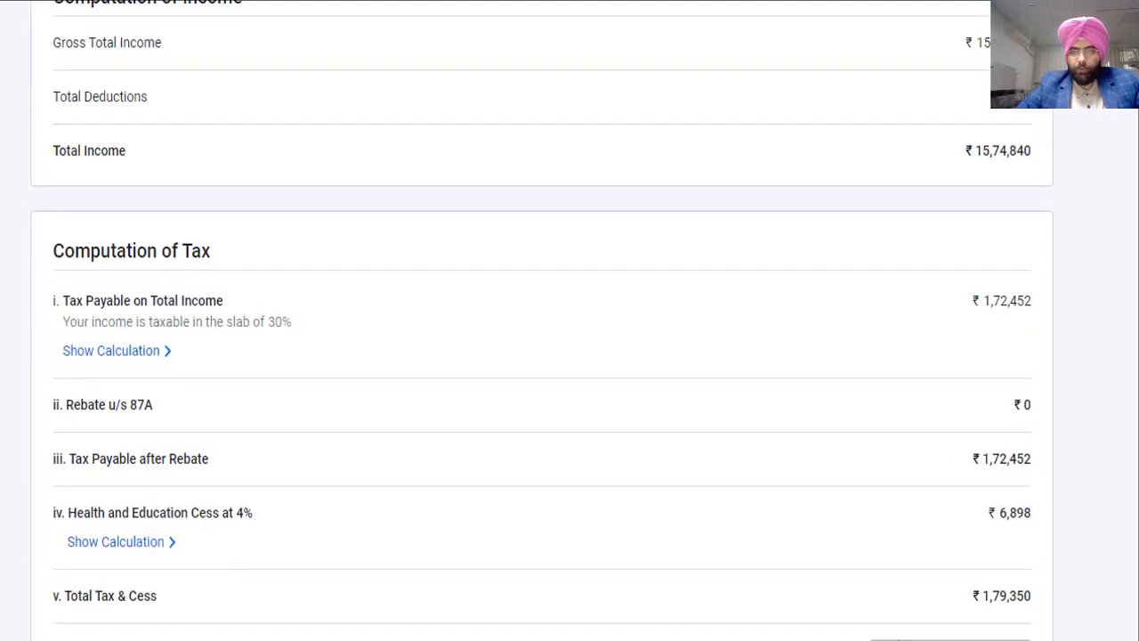
scroll(542, 356, up, 1)
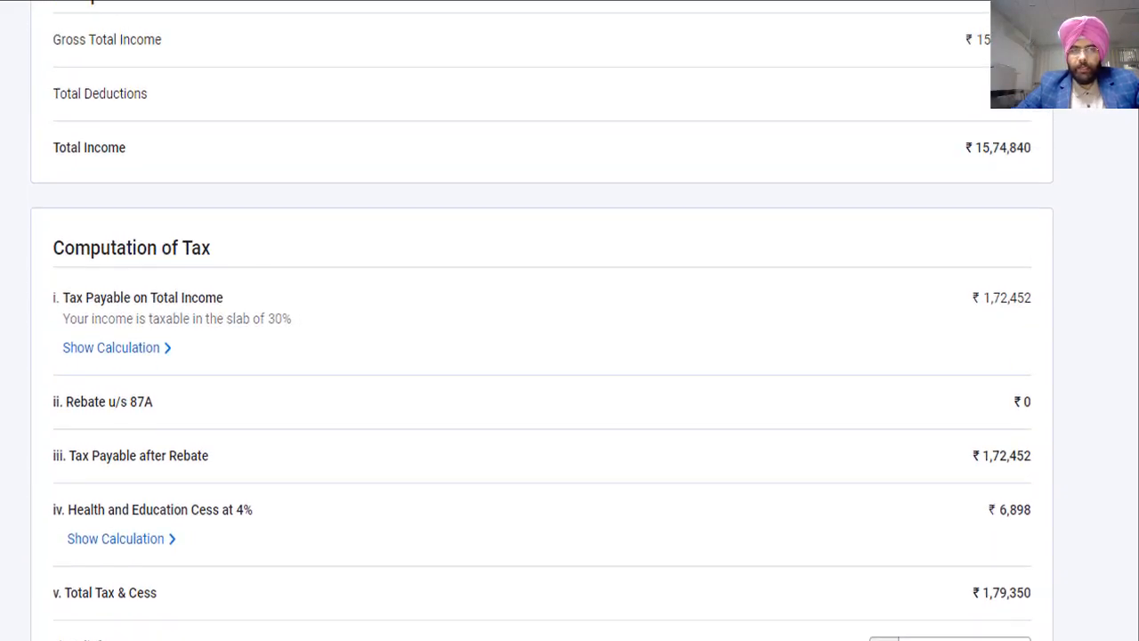
scroll(542, 356, down, 1)
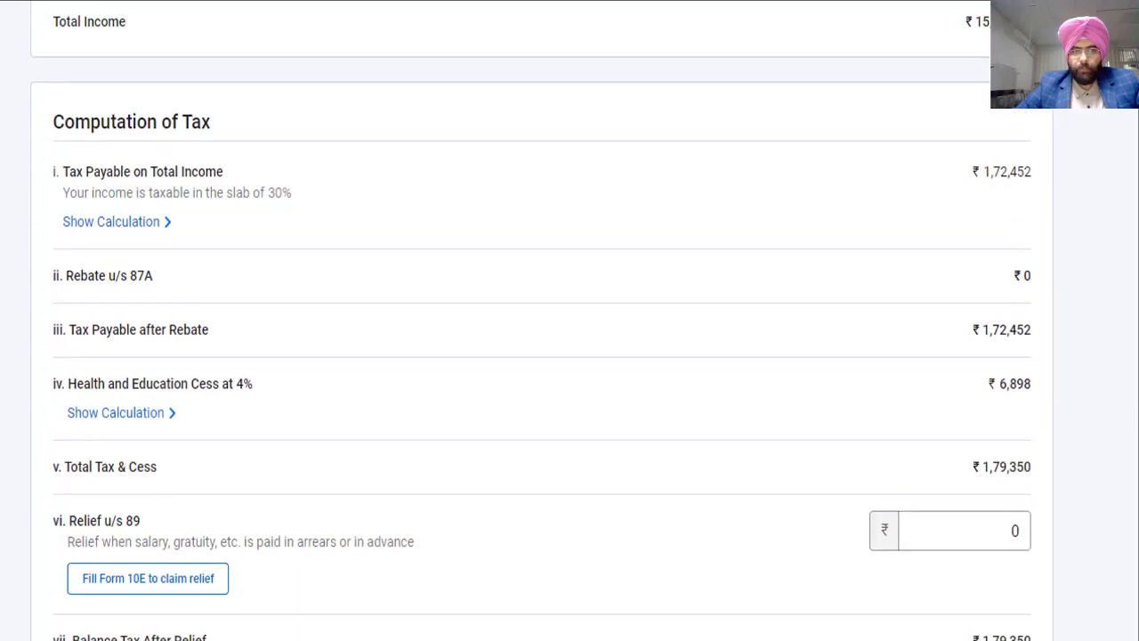
click(105, 229)
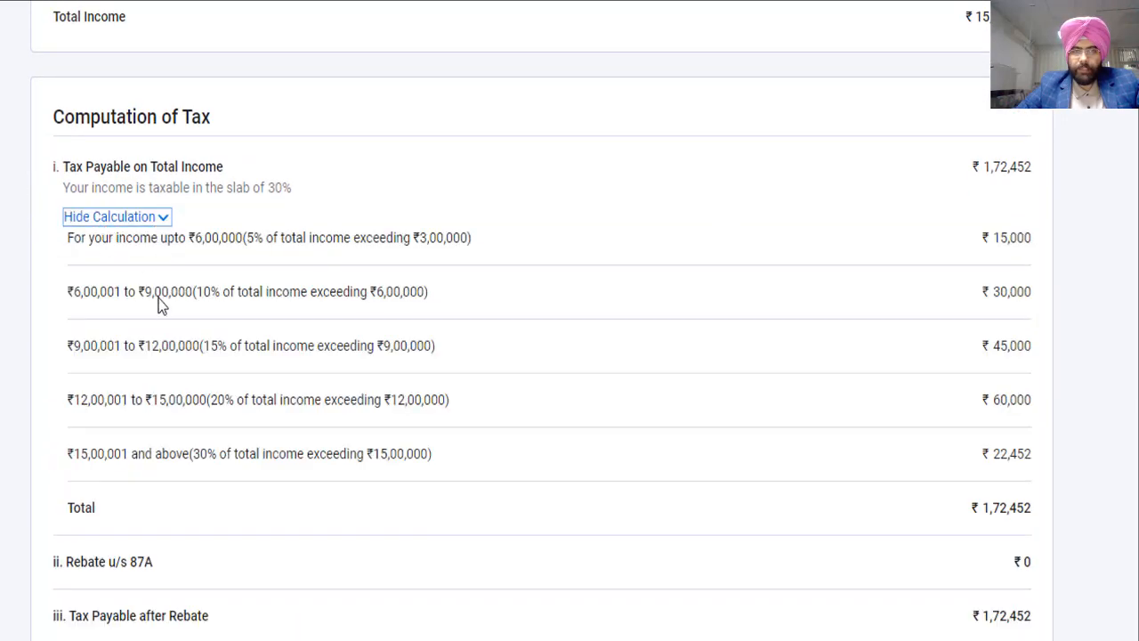
Go through the slab-wise tax calculation line by line, comparing the highest slab with the total income.
drag(175, 240, 870, 252)
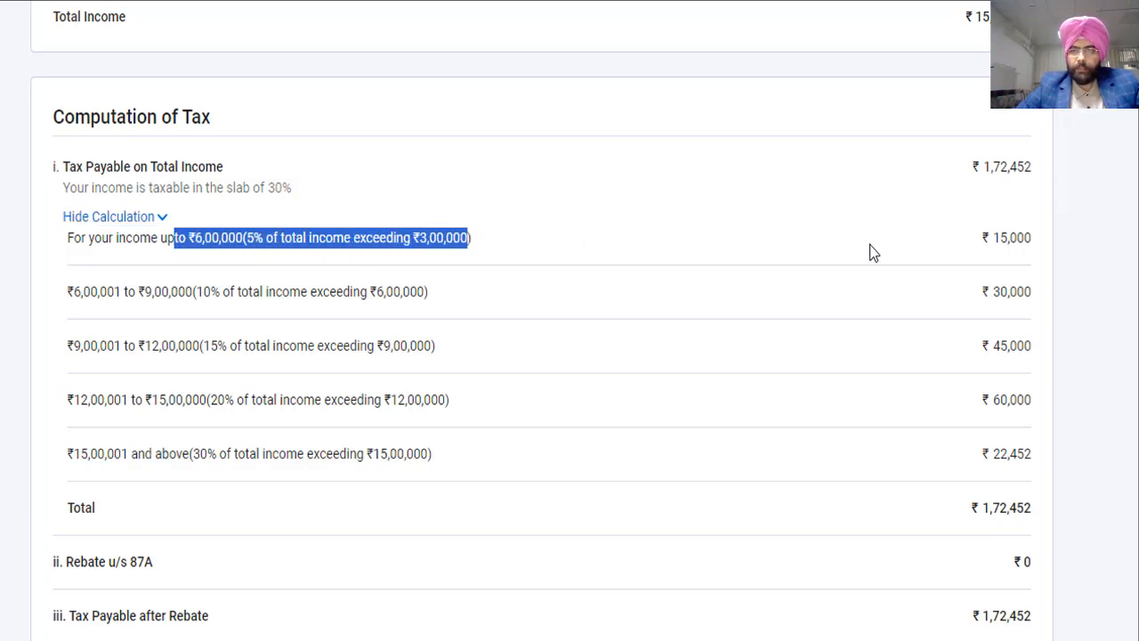
drag(87, 310, 262, 300)
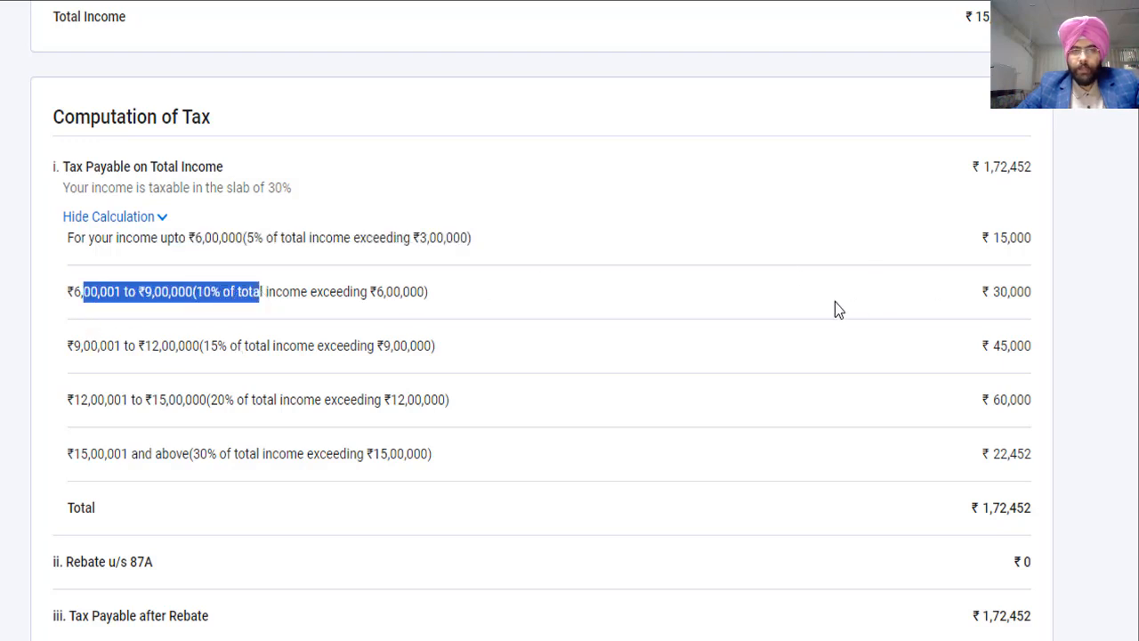
drag(124, 347, 261, 351)
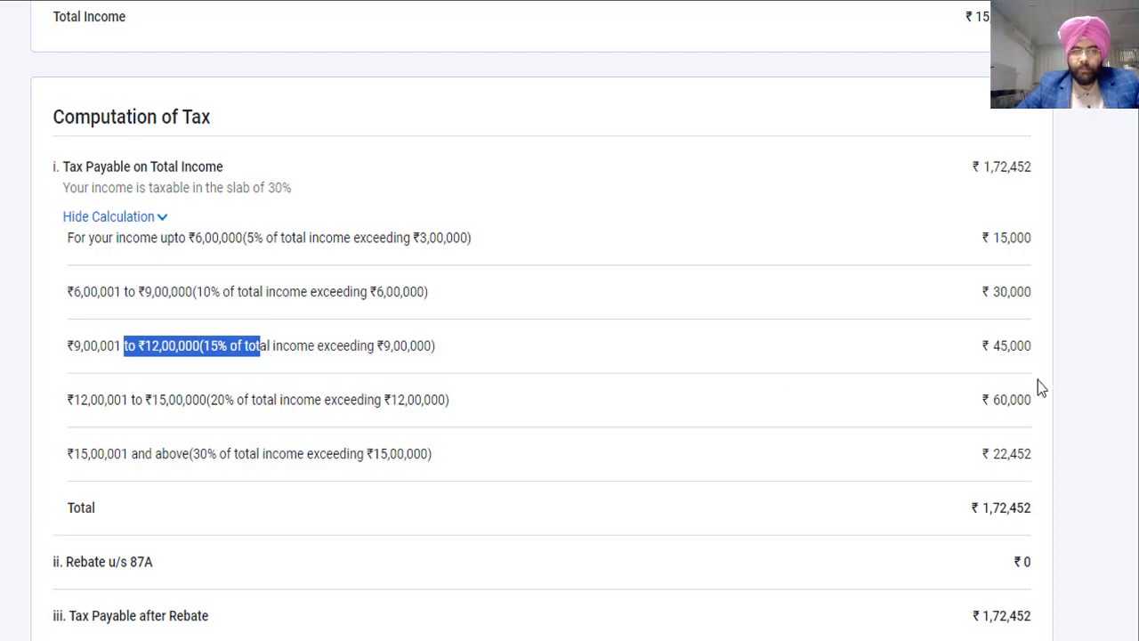
drag(145, 402, 256, 408)
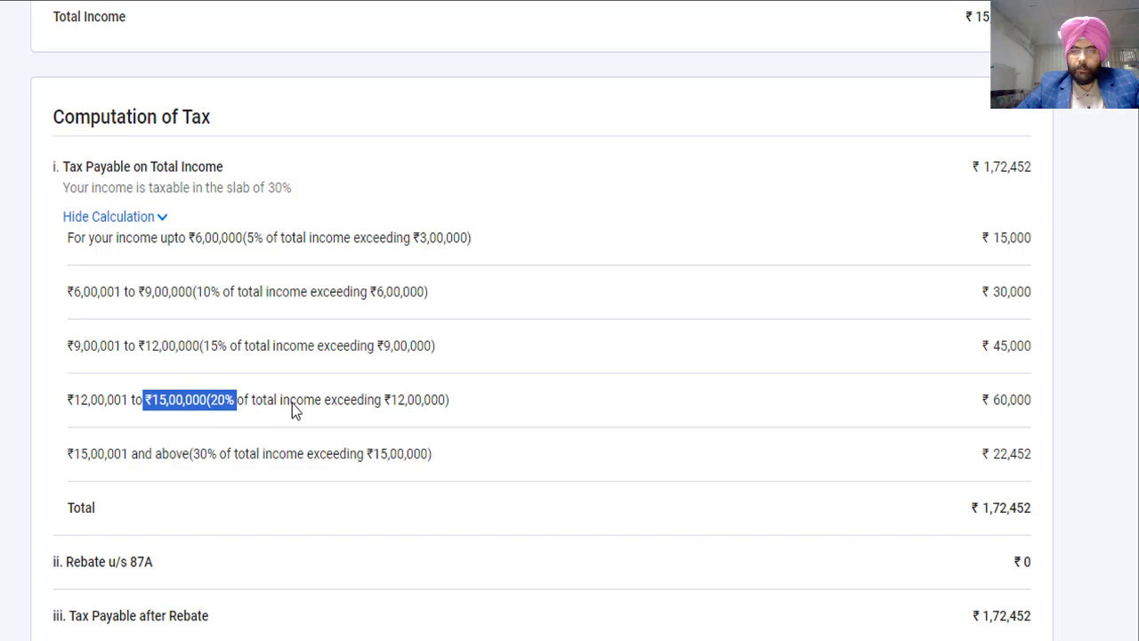
drag(208, 456, 336, 460)
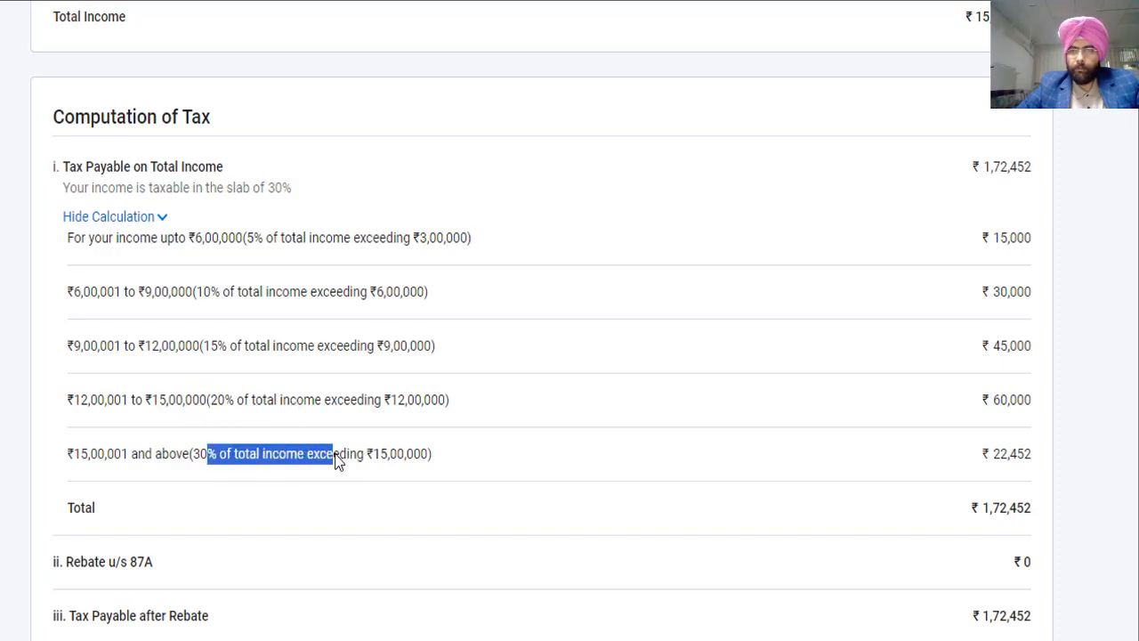
scroll(970, 157, up, 3)
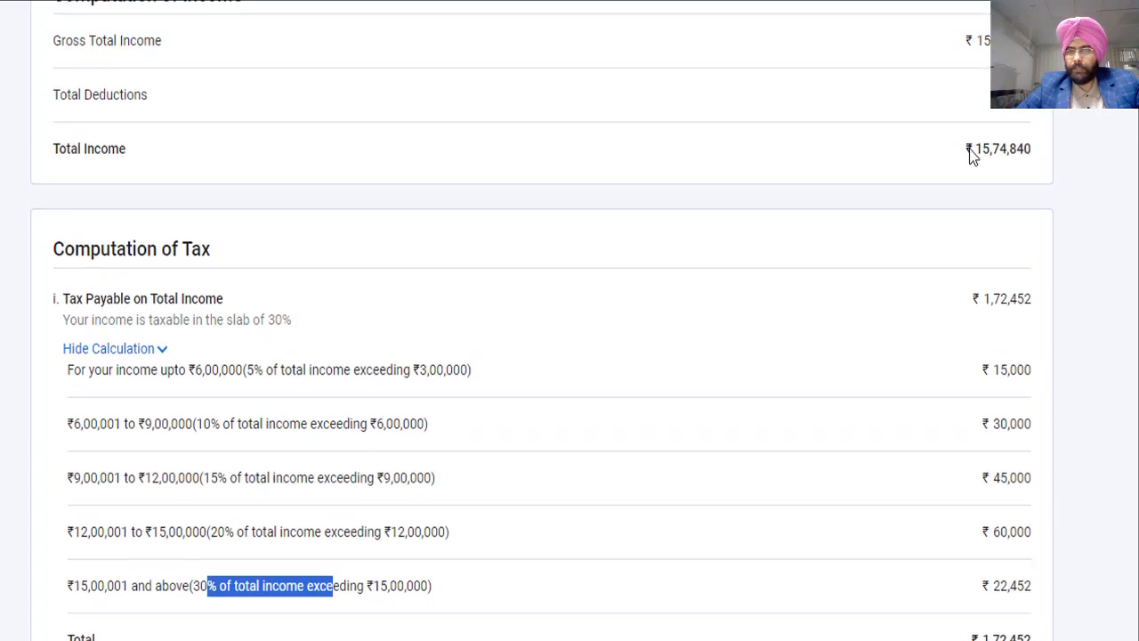
click(970, 157)
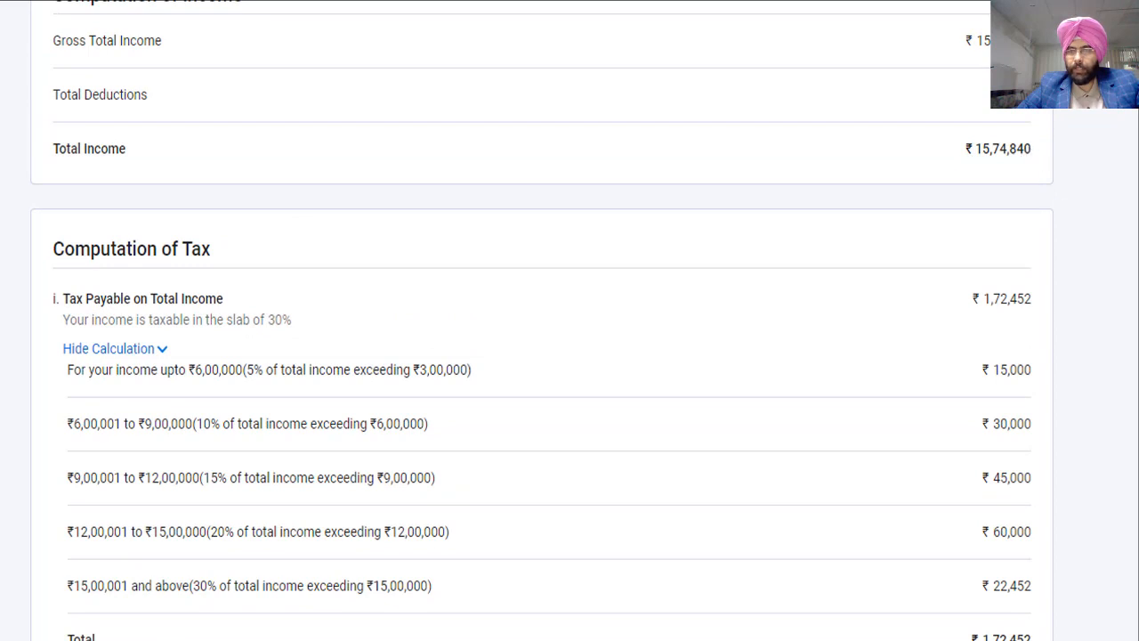
scroll(922, 250, down, 3)
drag(993, 233, 1016, 459)
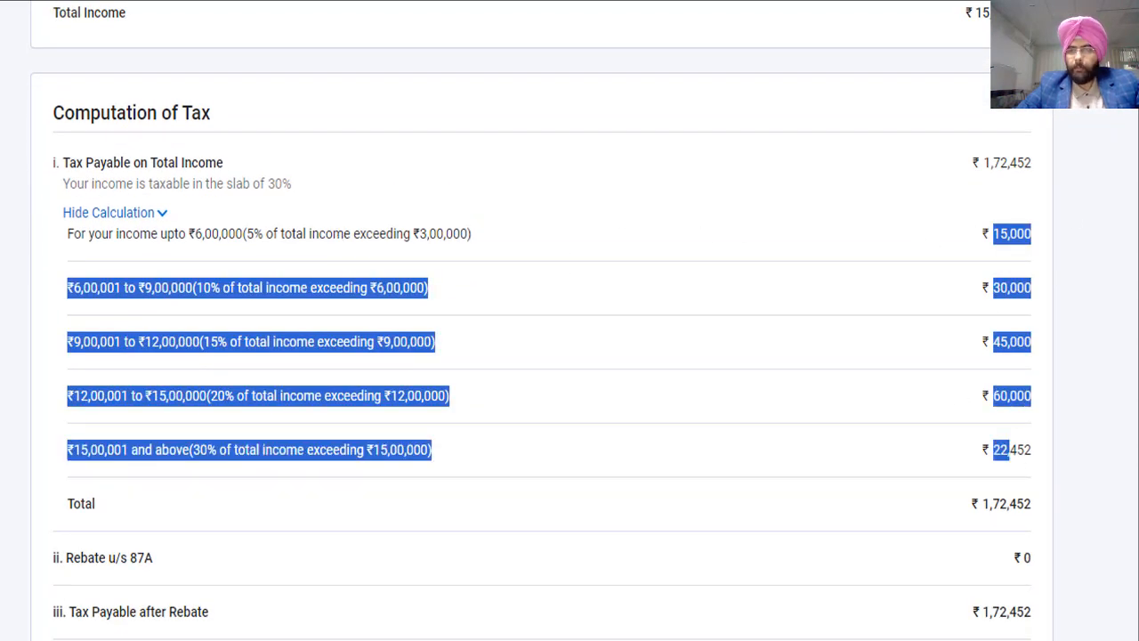
Review the health and education cess at 4% against the tax payable after rebate.
scroll(570, 321, down, 5)
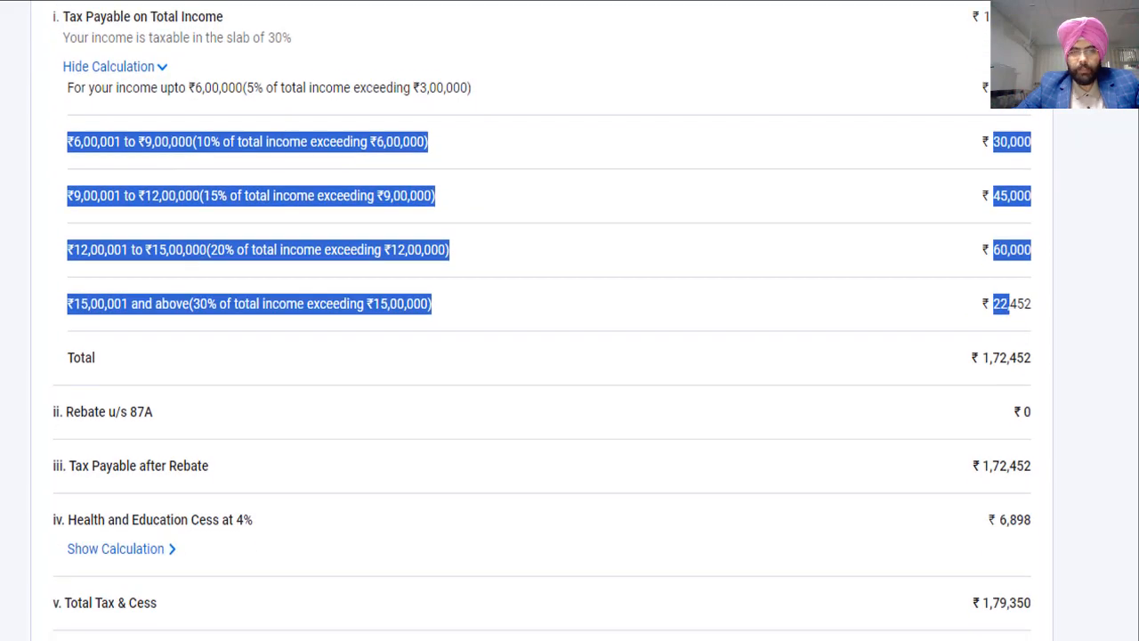
scroll(569, 320, down, 1)
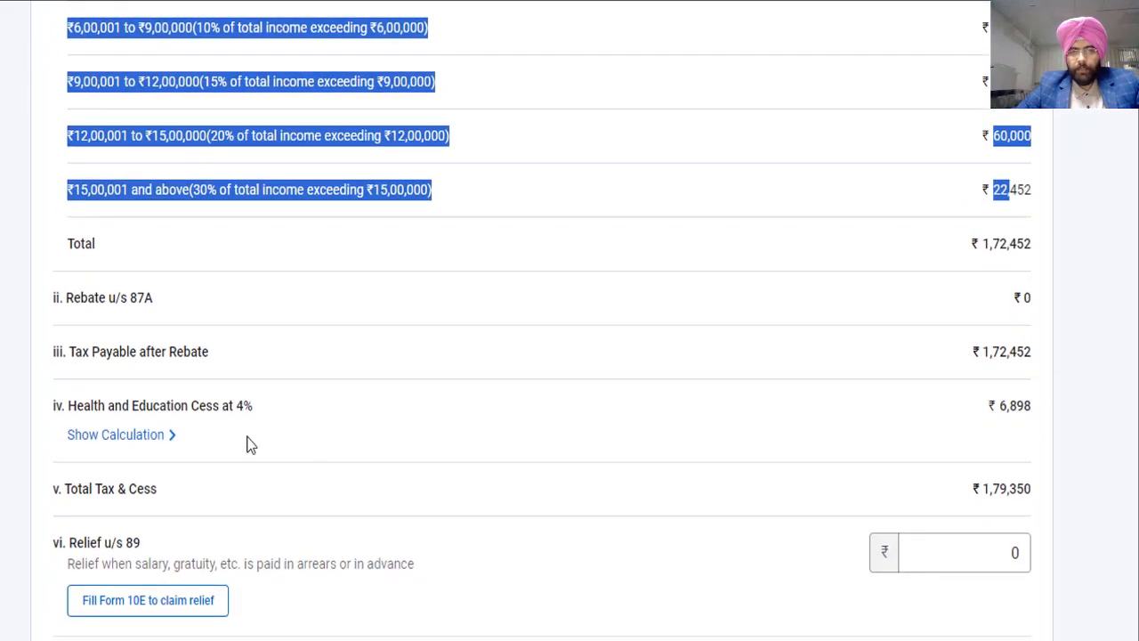
drag(199, 409, 308, 403)
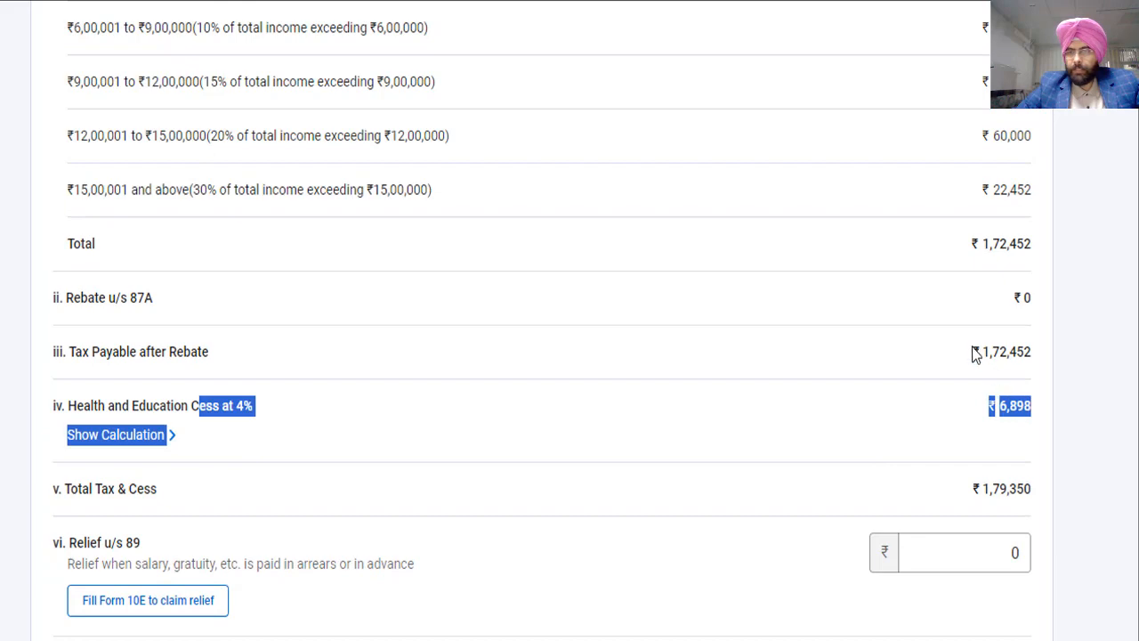
click(1018, 353)
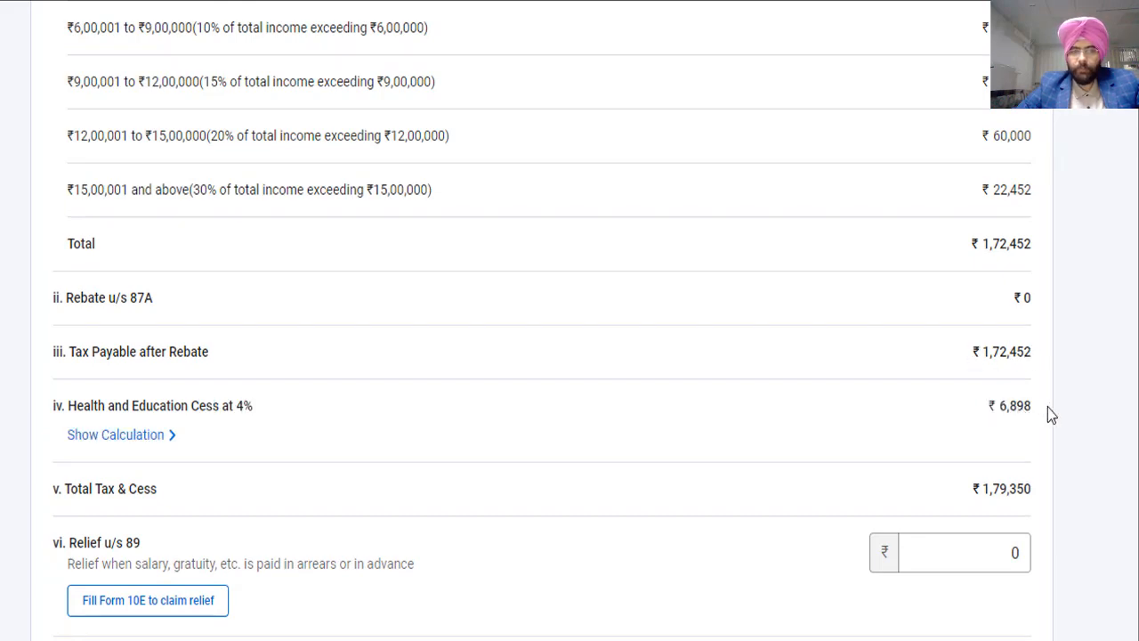
Examine the relief u/s 89 and the interest charged u/s 234A, 234B and 234C for advance tax default or shortfall.
scroll(1048, 407, down, 2)
scroll(542, 322, down, 5)
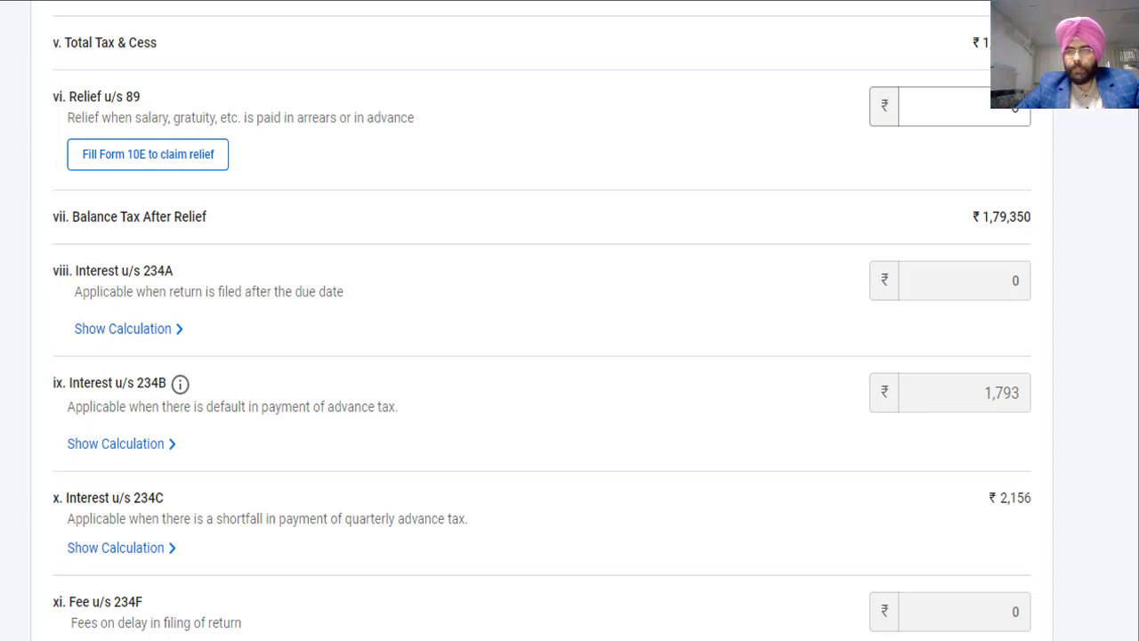
scroll(974, 326, down, 1)
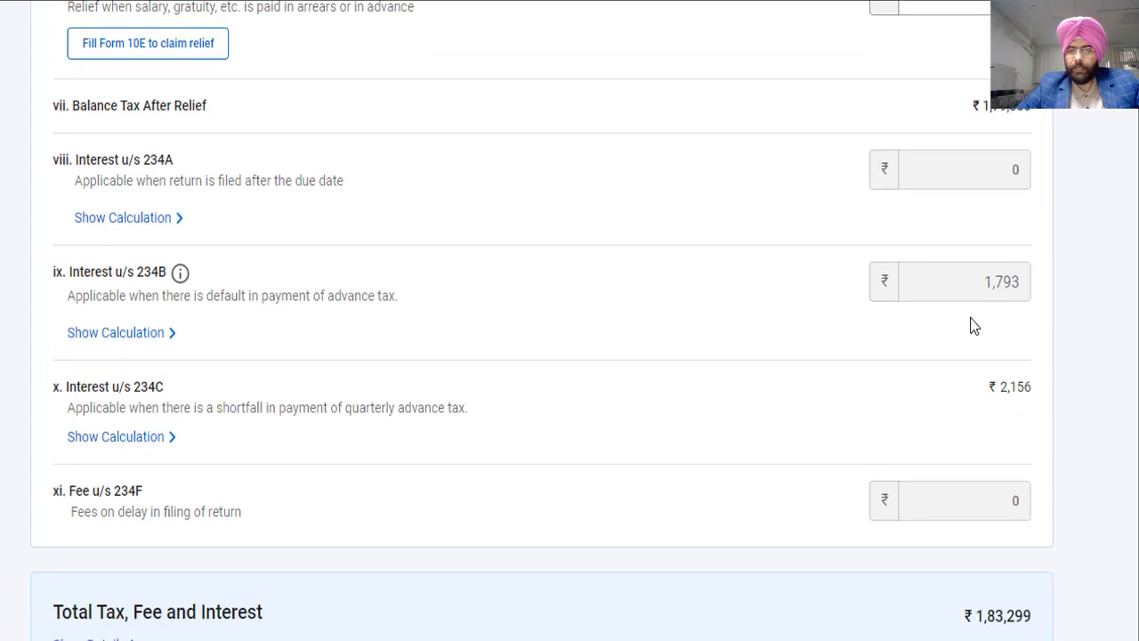
drag(952, 287, 1024, 287)
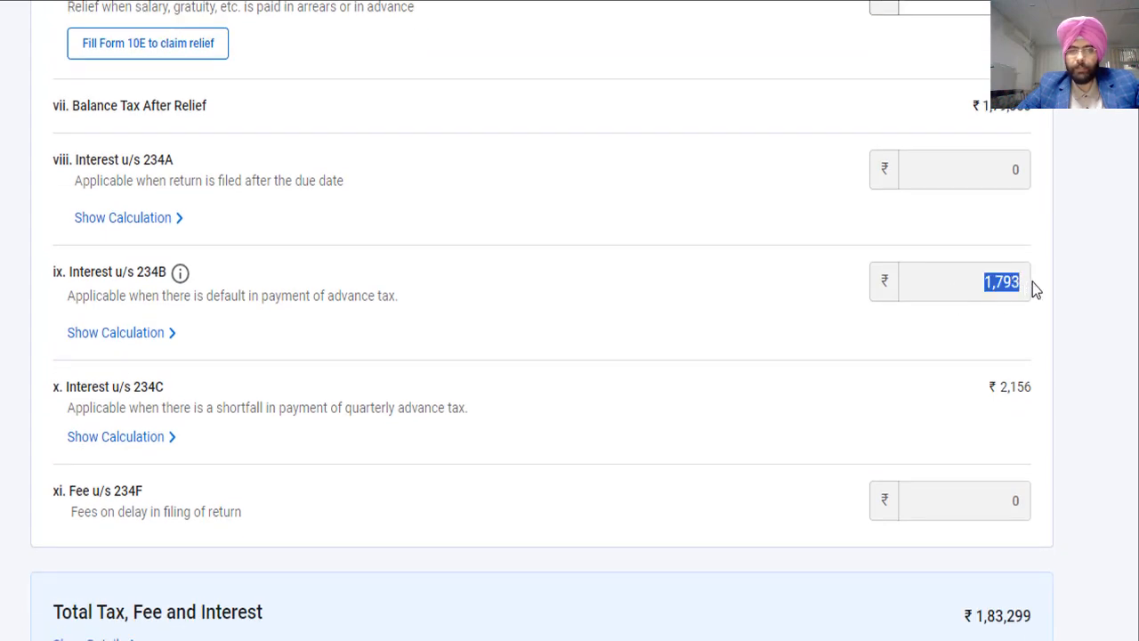
drag(989, 392, 1043, 405)
scroll(1035, 481, down, 1)
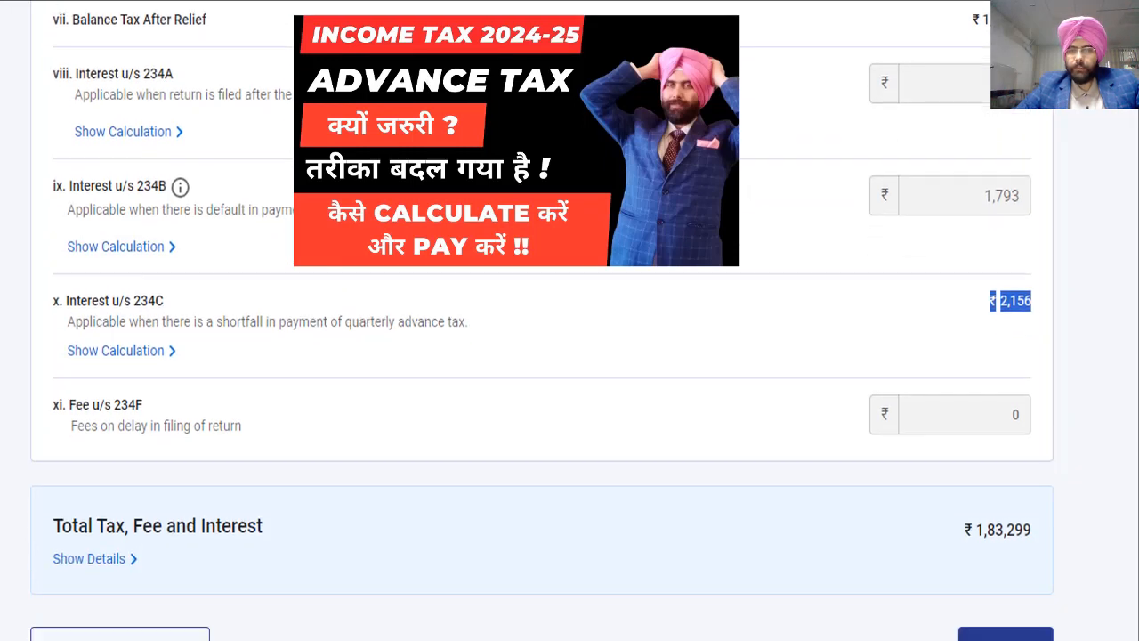
drag(270, 296, 458, 303)
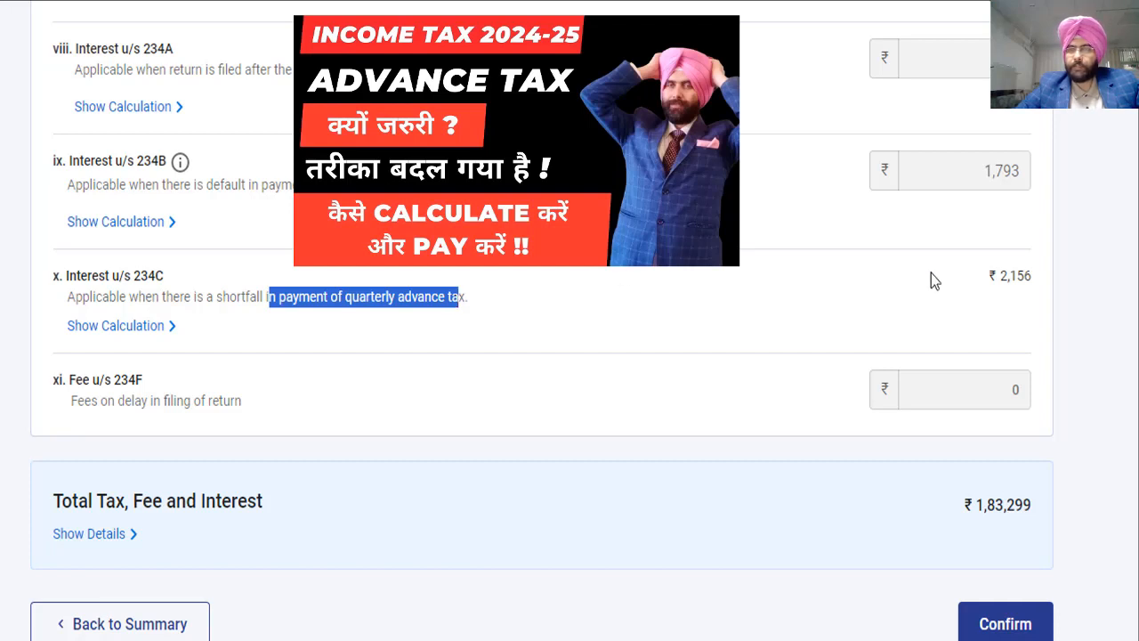
Check the late filing fee u/s 234F and confirm the Total Tax Liability schedule.
scroll(542, 289, down, 3)
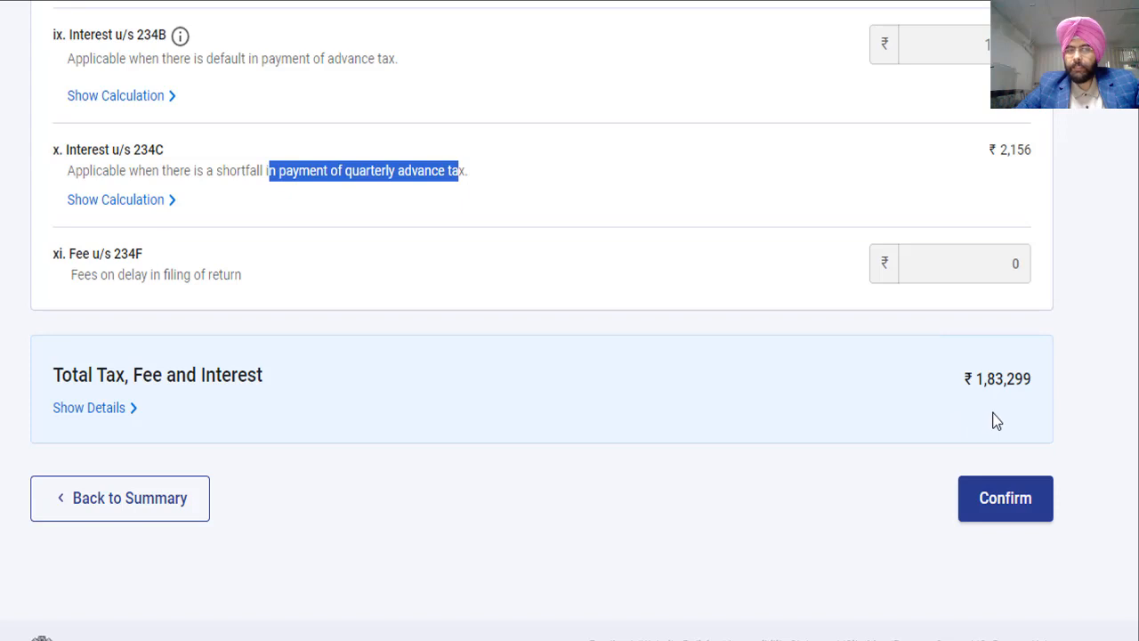
drag(77, 276, 242, 281)
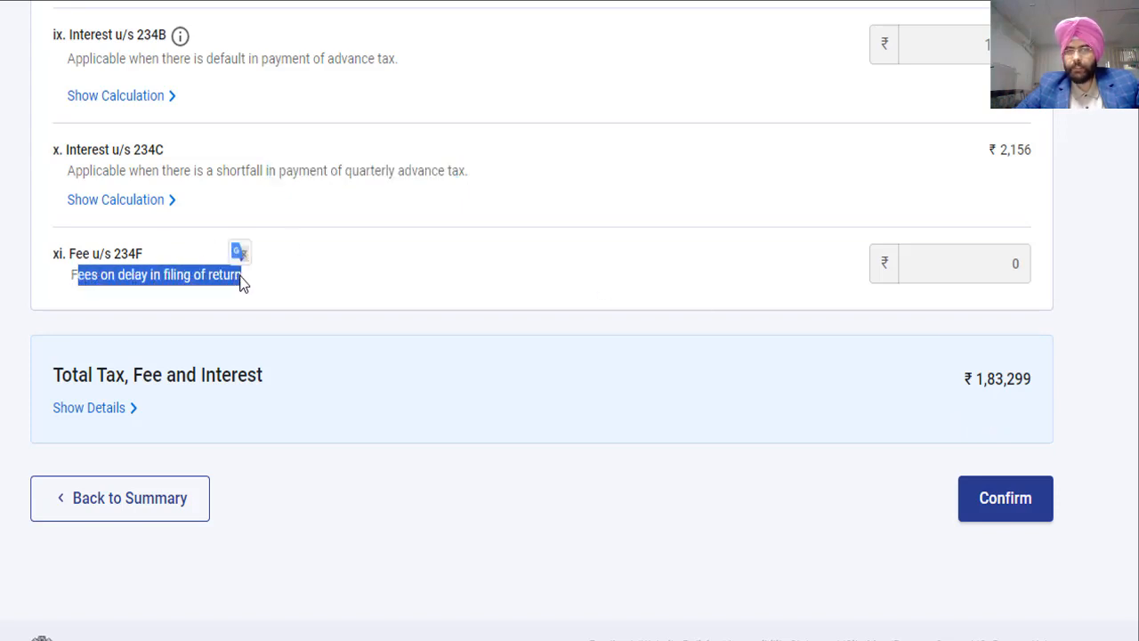
drag(69, 256, 153, 257)
click(1017, 272)
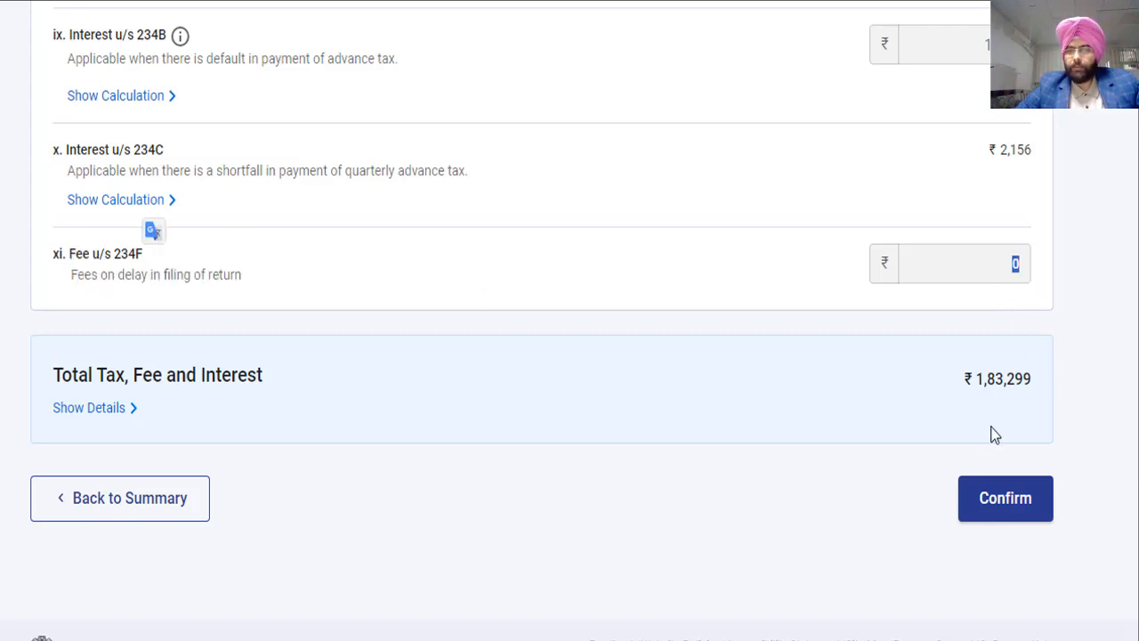
click(1004, 516)
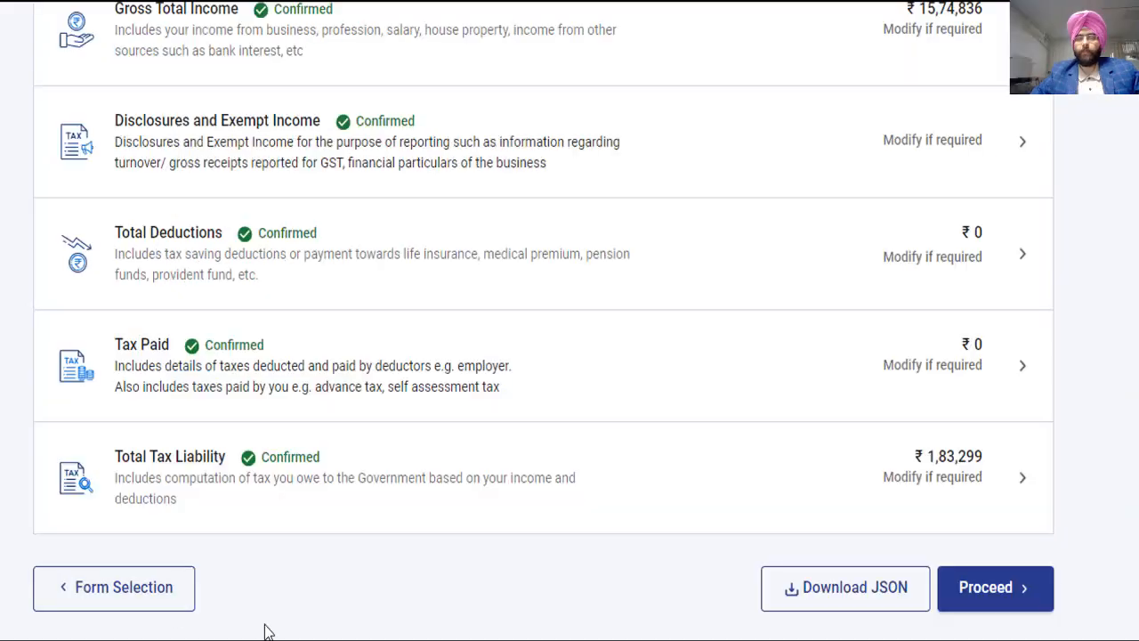
Proceed from the return summary to the tax computation and expand the breakdown of the amount payable.
click(1025, 590)
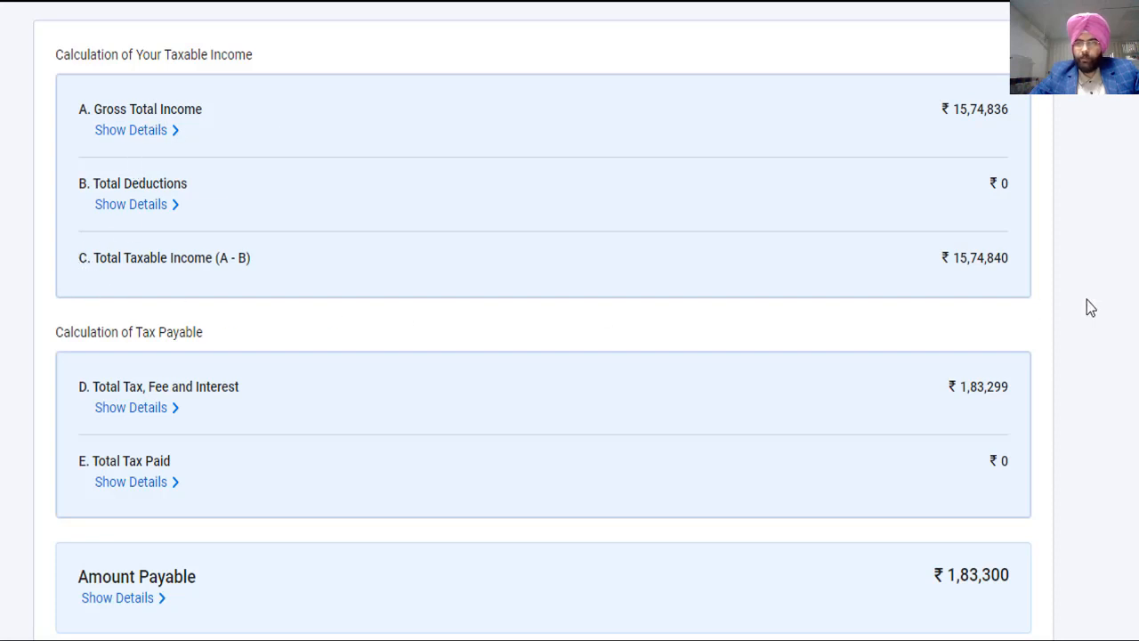
scroll(543, 320, down, 2)
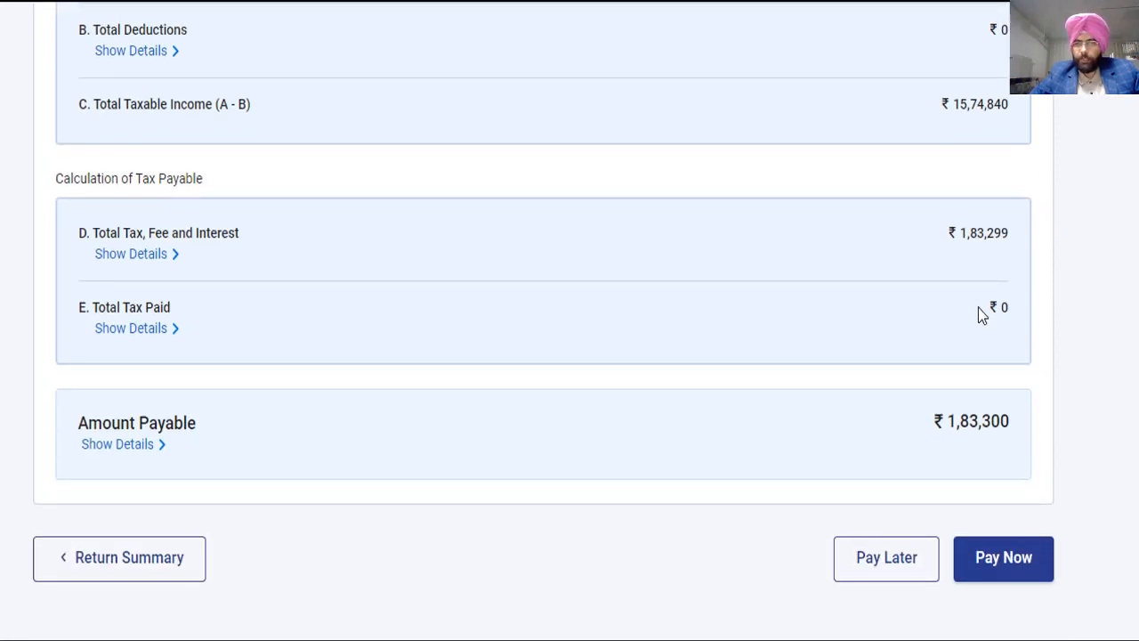
click(145, 452)
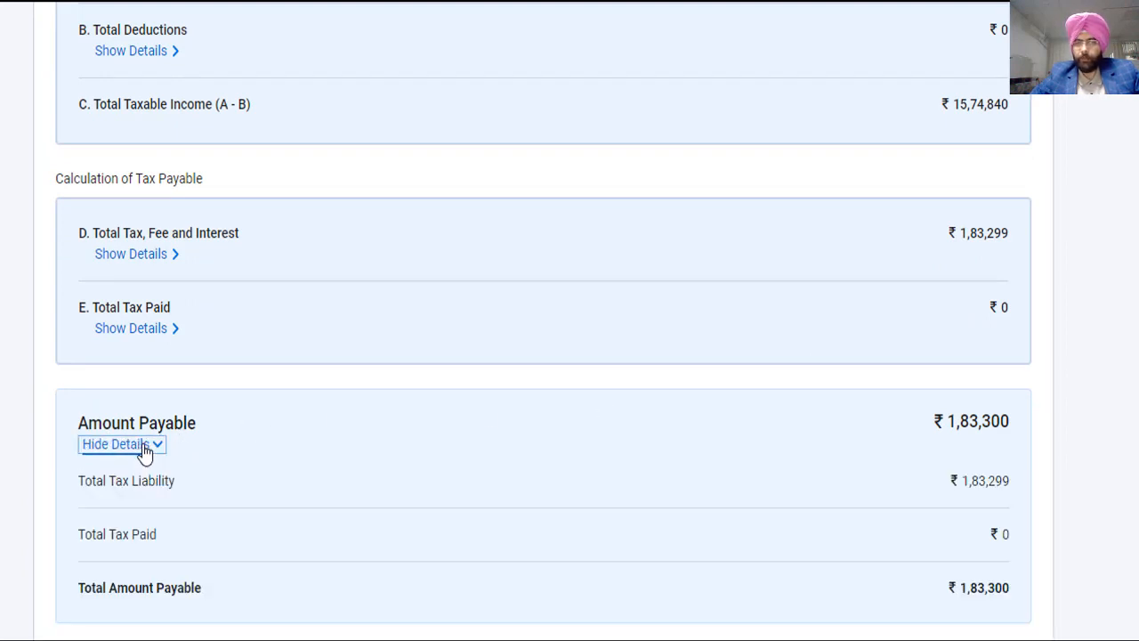
scroll(1126, 587, down, 2)
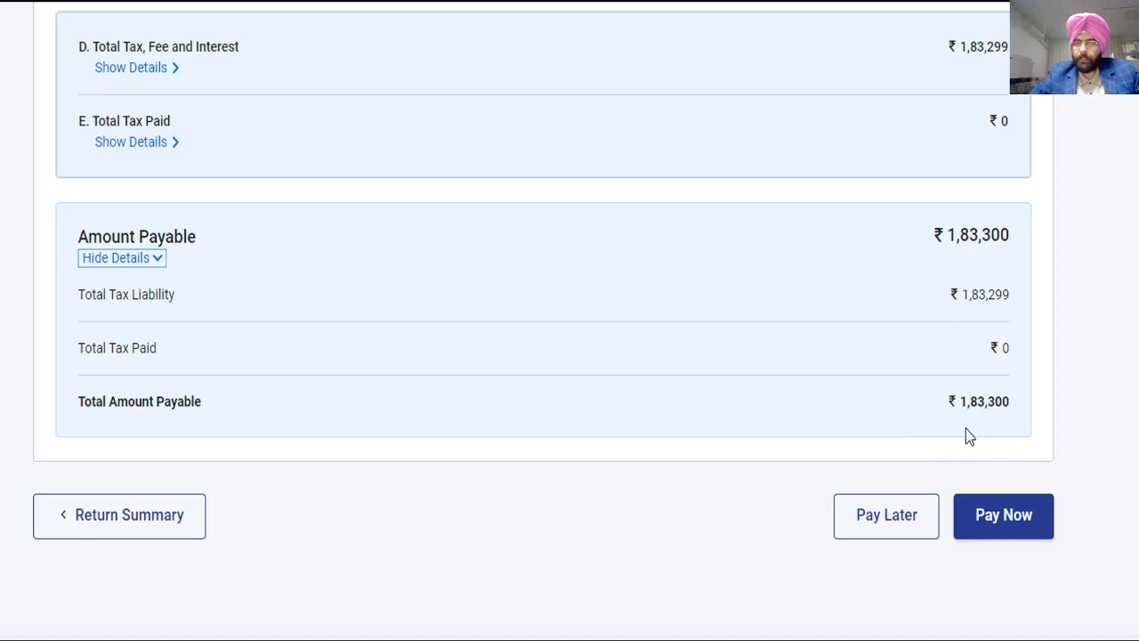
Choose immediate payment through e-Pay Tax, accepting Self-Assessment Tax (300) for 2024-25 and the pre-filled tax break-up.
click(1003, 525)
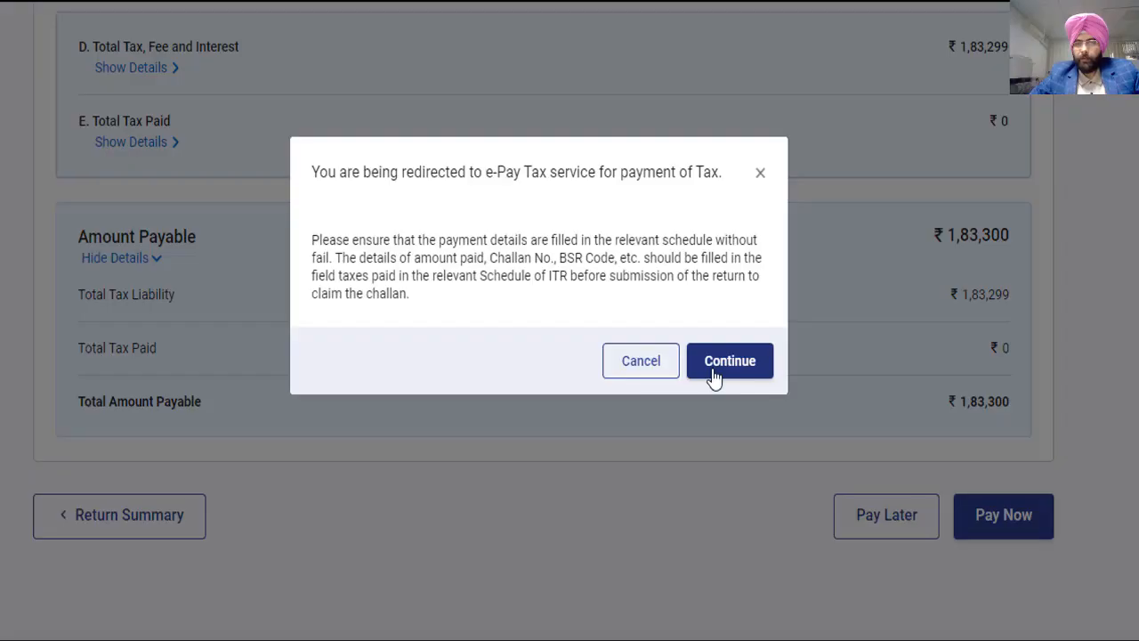
click(713, 372)
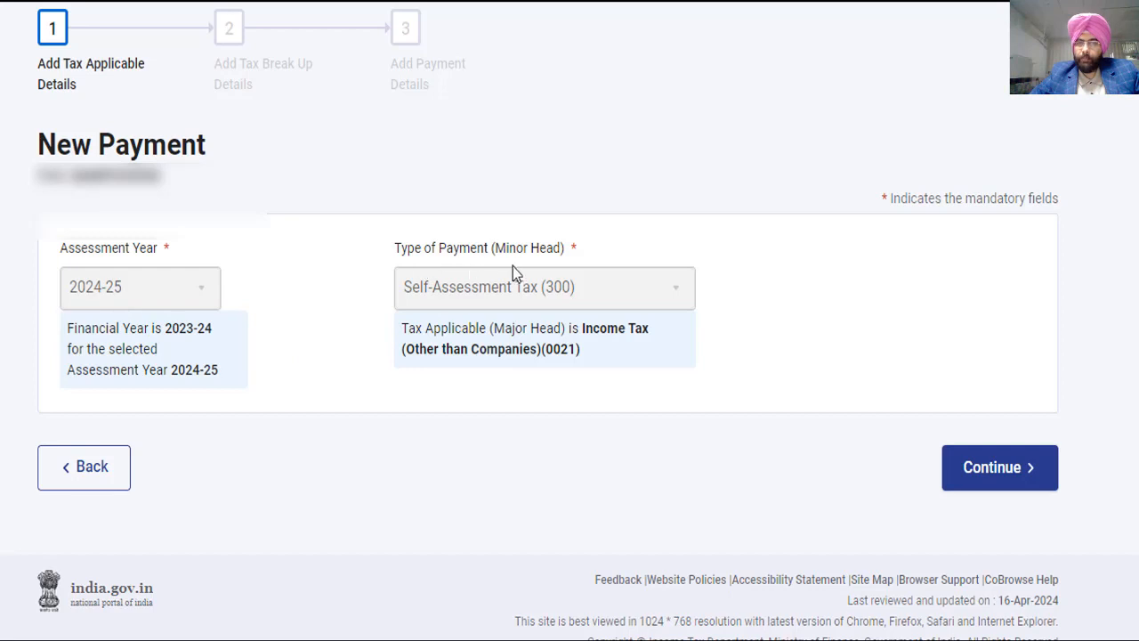
click(990, 476)
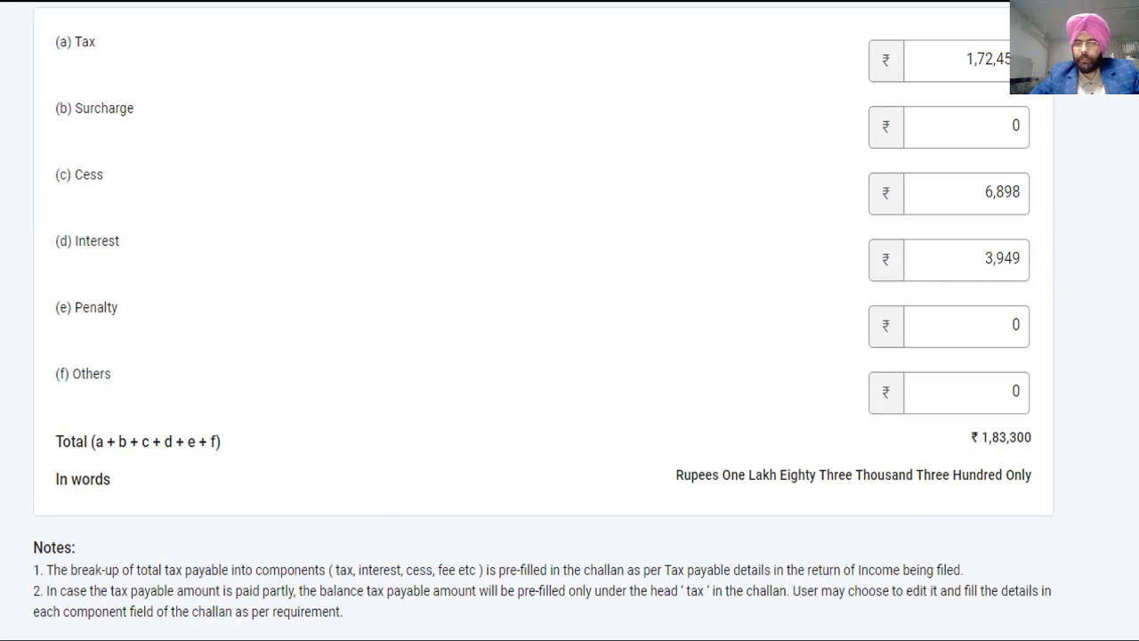
scroll(543, 320, down, 1)
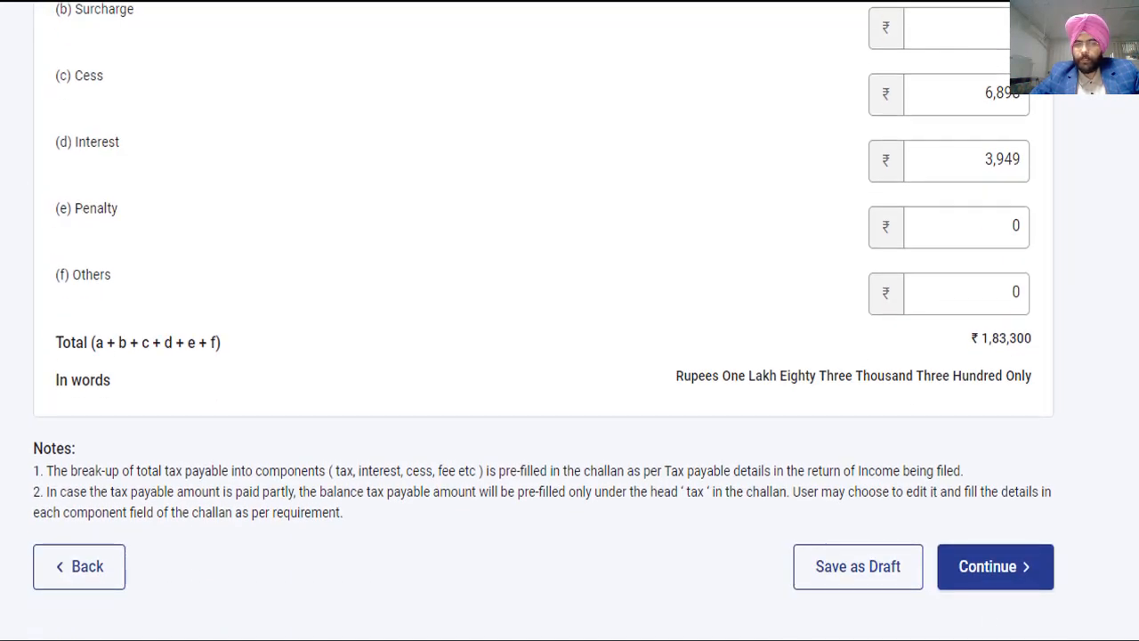
click(1002, 581)
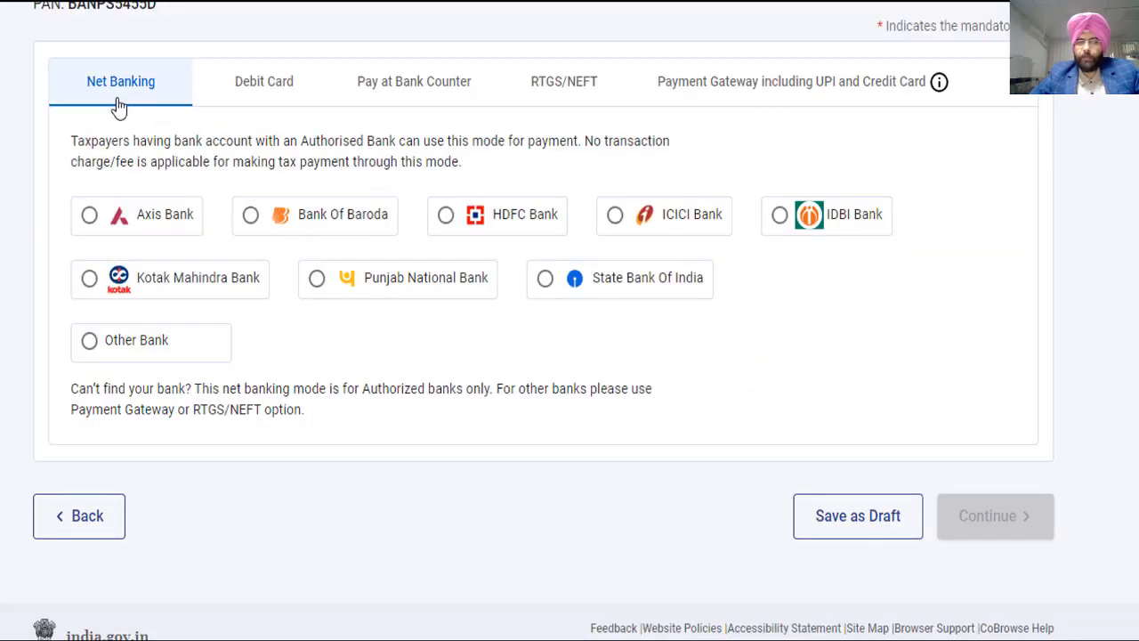
Pick Bank Of India as the other bank for net banking and read the note on transaction charges.
click(94, 353)
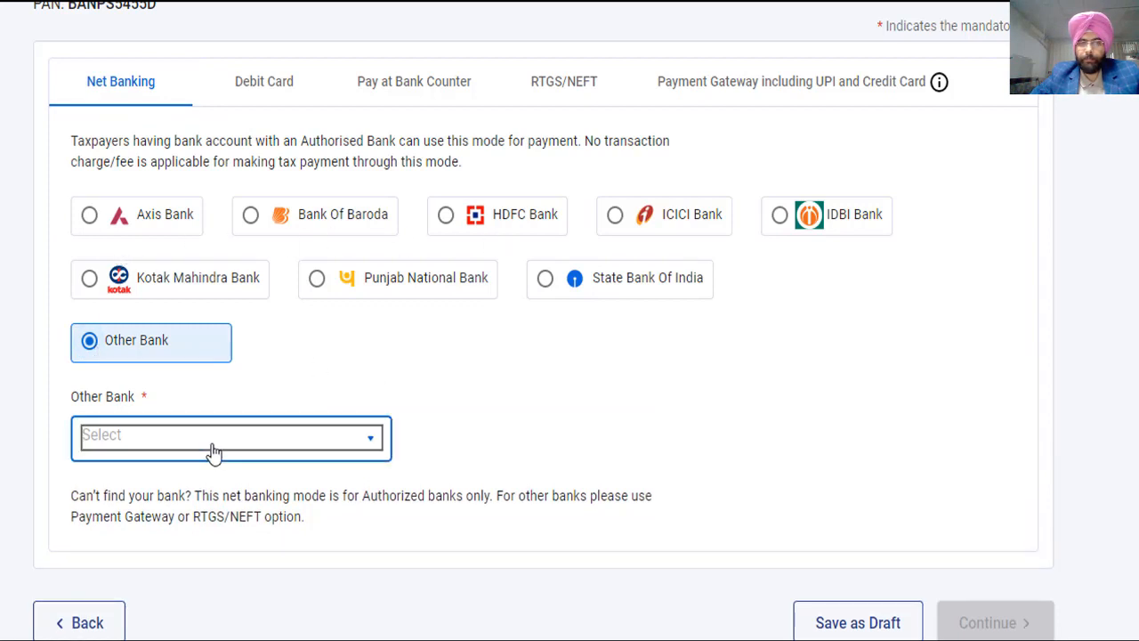
click(345, 458)
click(194, 446)
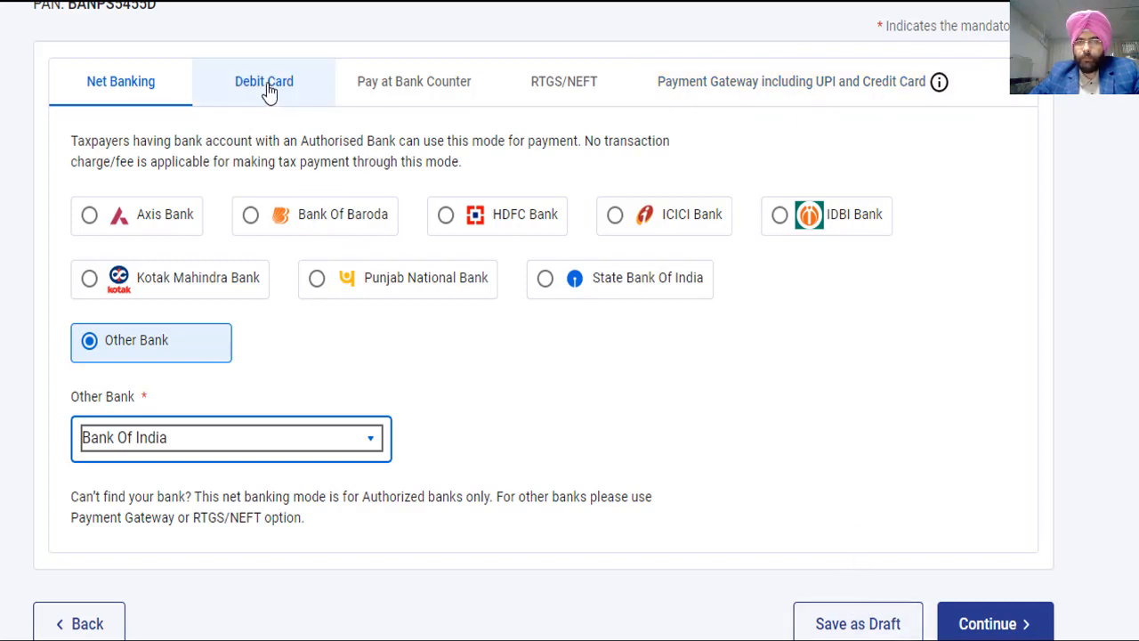
click(580, 142)
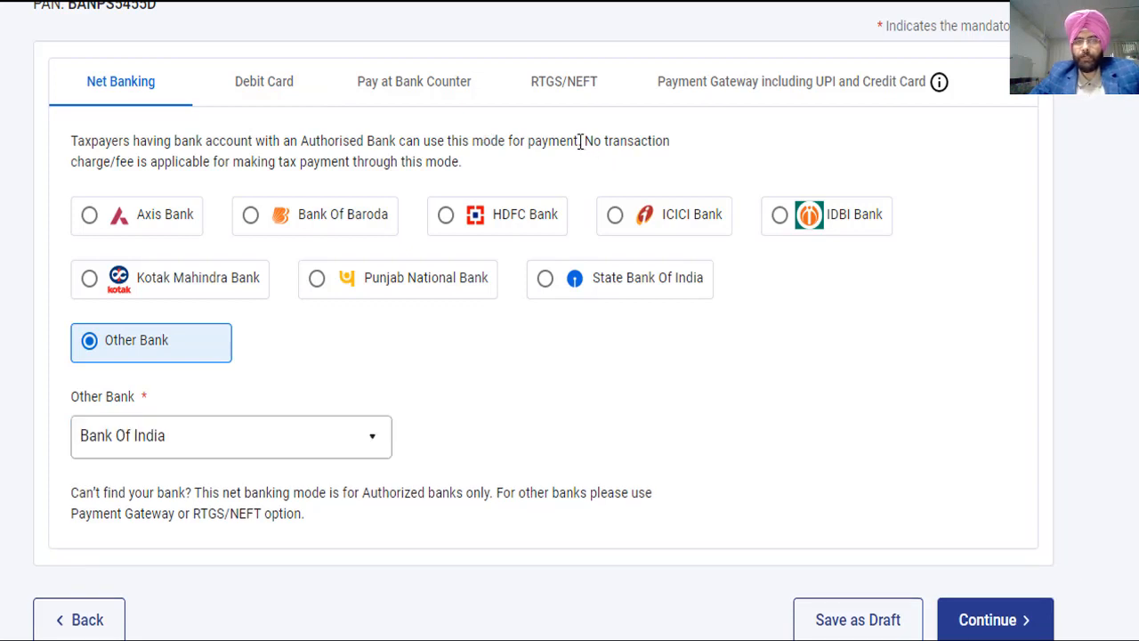
drag(580, 143, 665, 140)
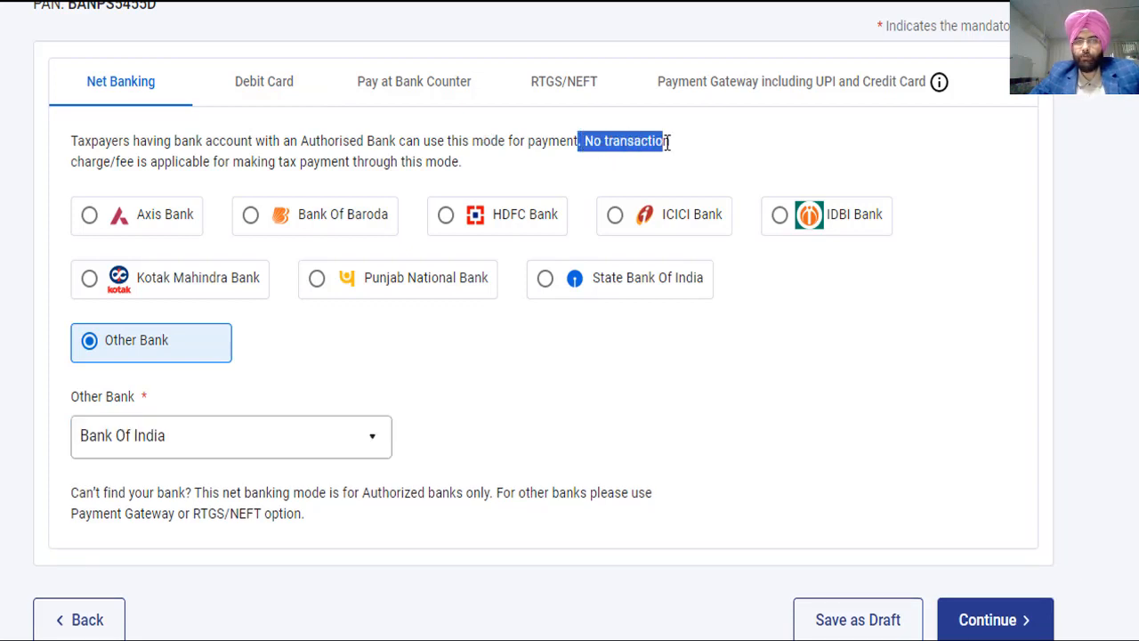
Switch the payment mode to the payment gateway including UPI and credit card, with State Bank Of India as gateway.
click(790, 100)
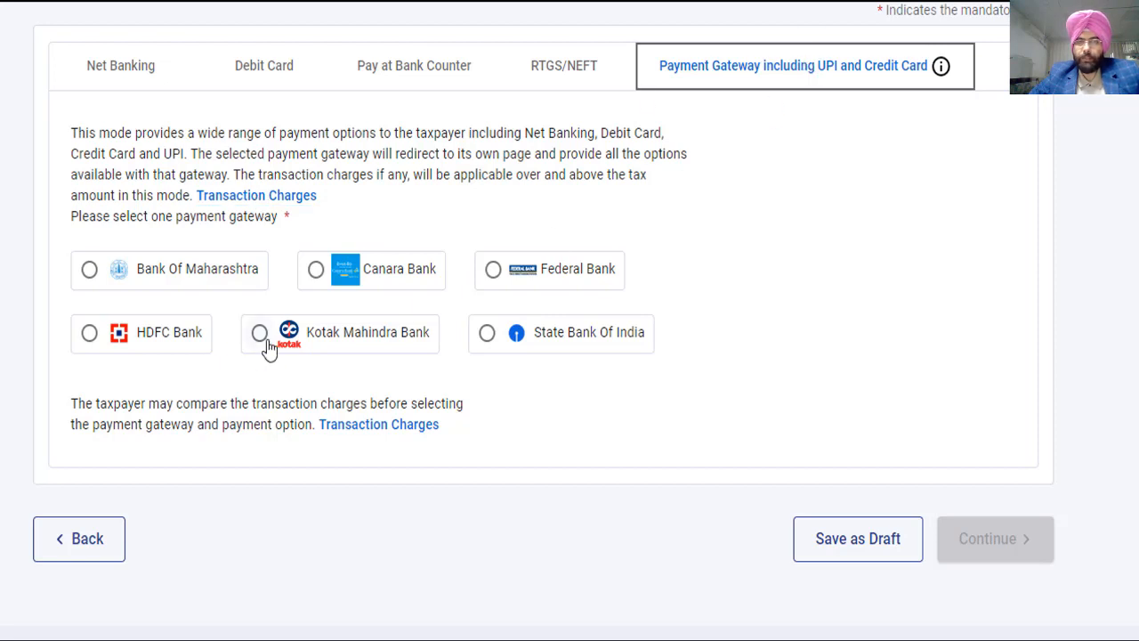
click(485, 343)
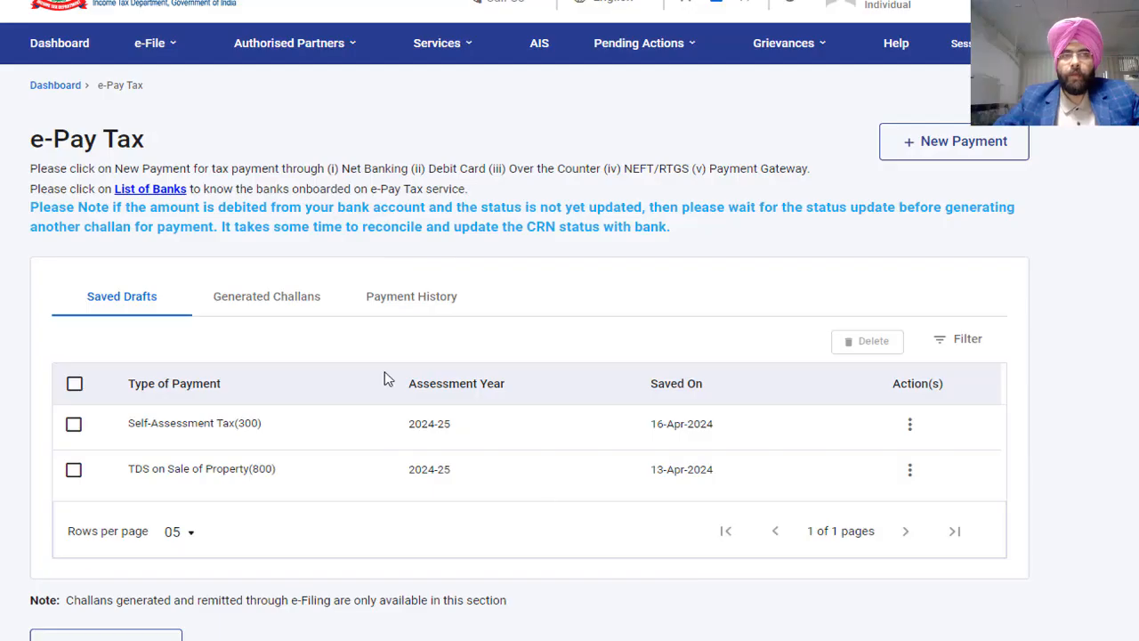
Check the saved payment drafts on the e-Pay Tax page, pointing out the Self-Assessment Tax(300) draft.
click(139, 48)
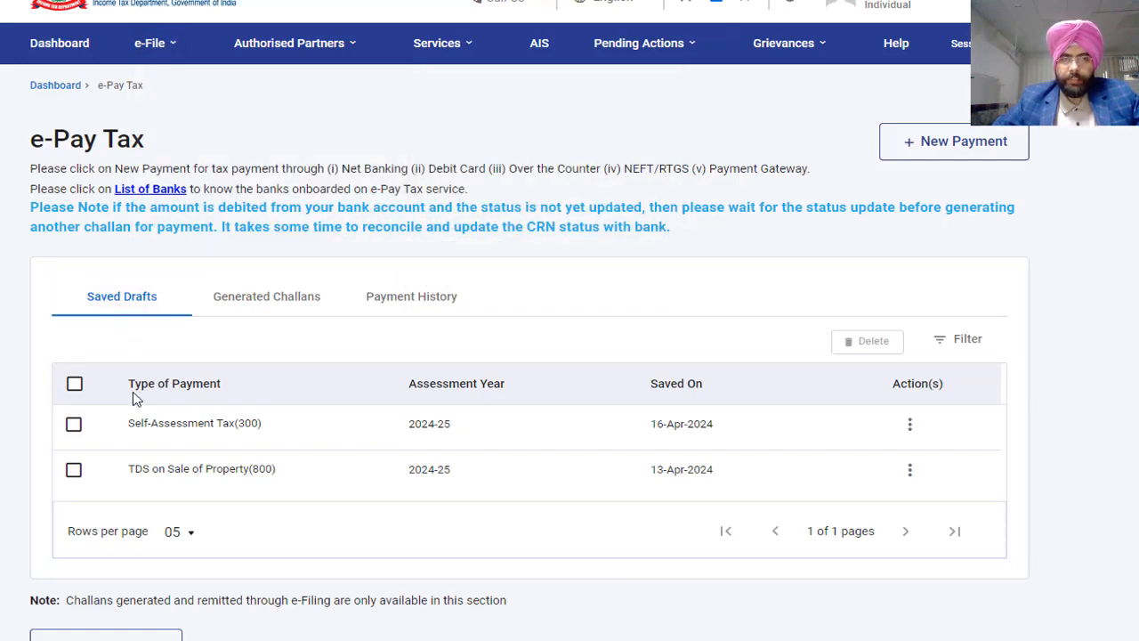
click(73, 426)
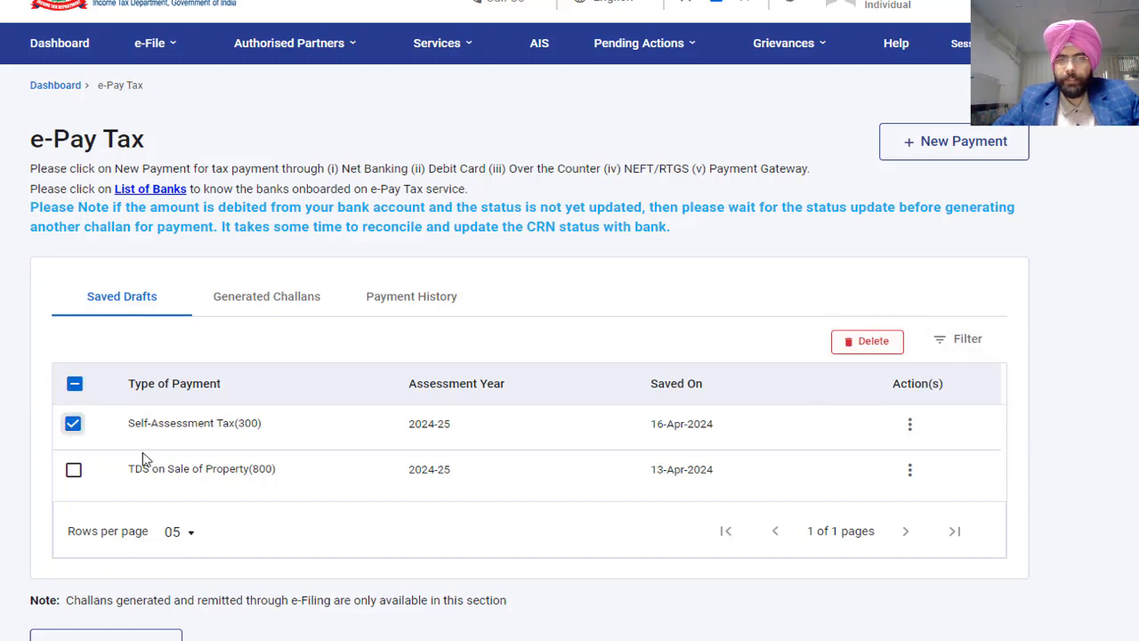
click(74, 426)
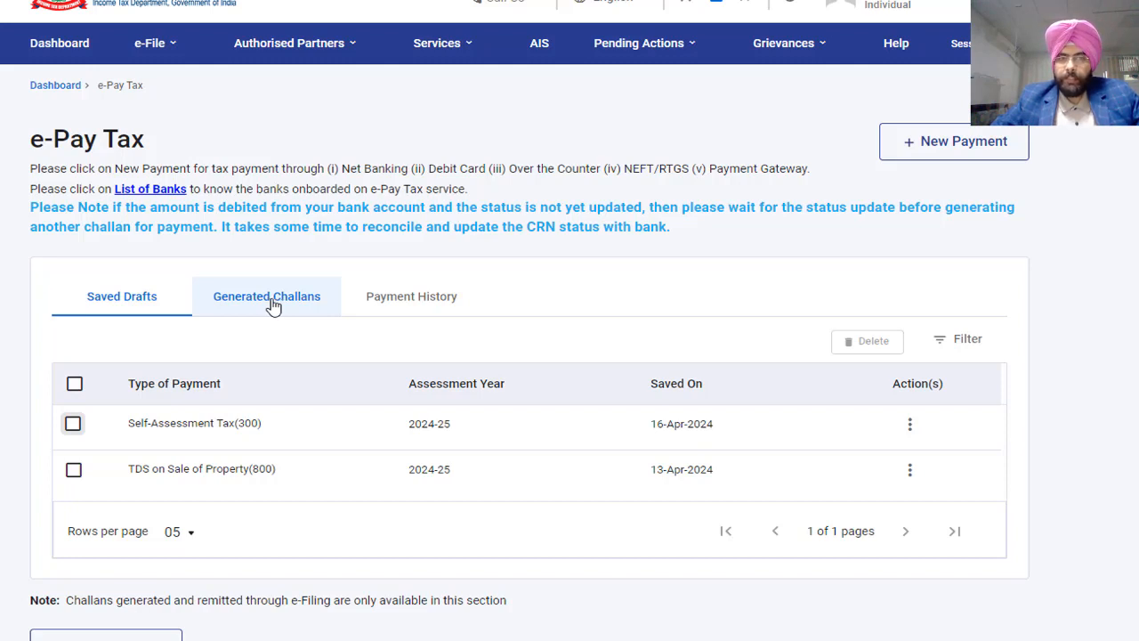
Examine the generated challans with their status and available actions, and look through the payment history.
click(274, 306)
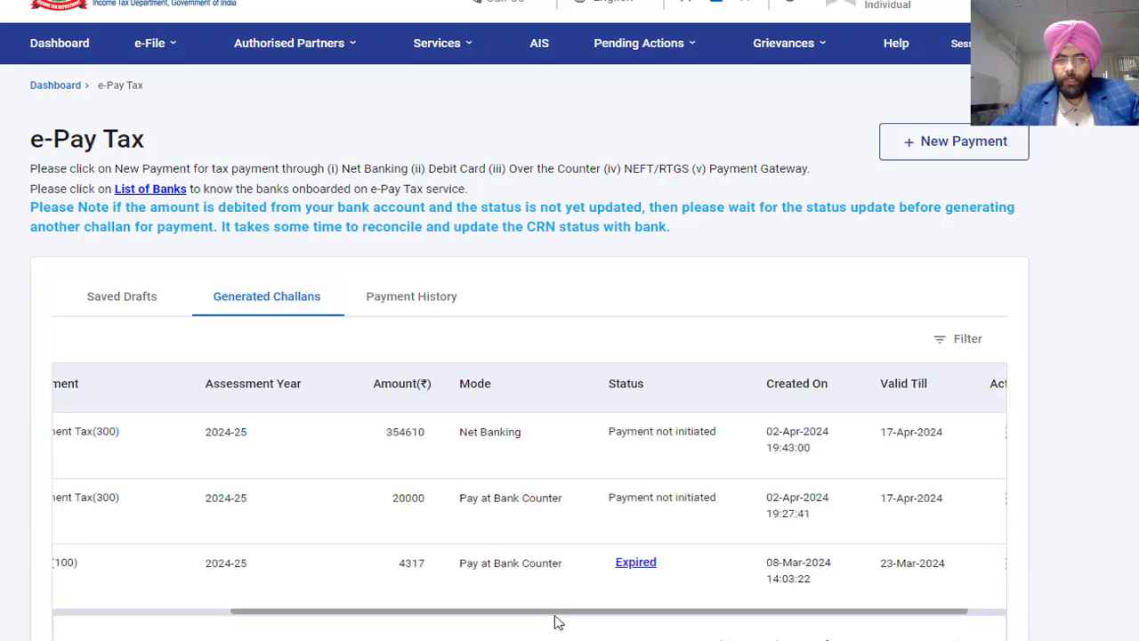
scroll(554, 621, right, 2)
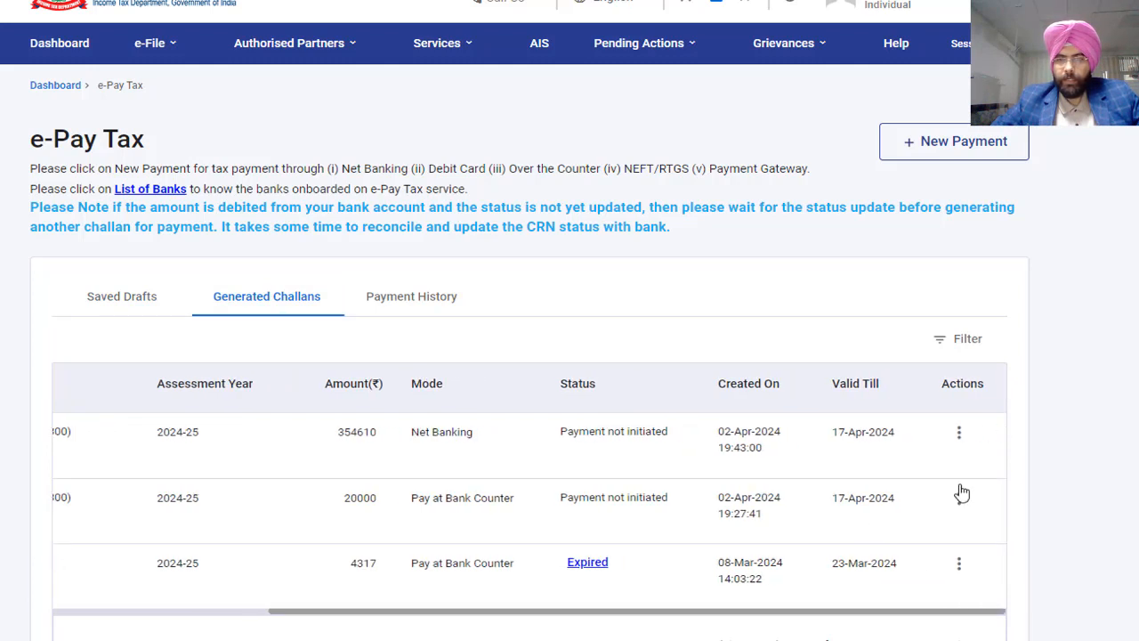
click(959, 433)
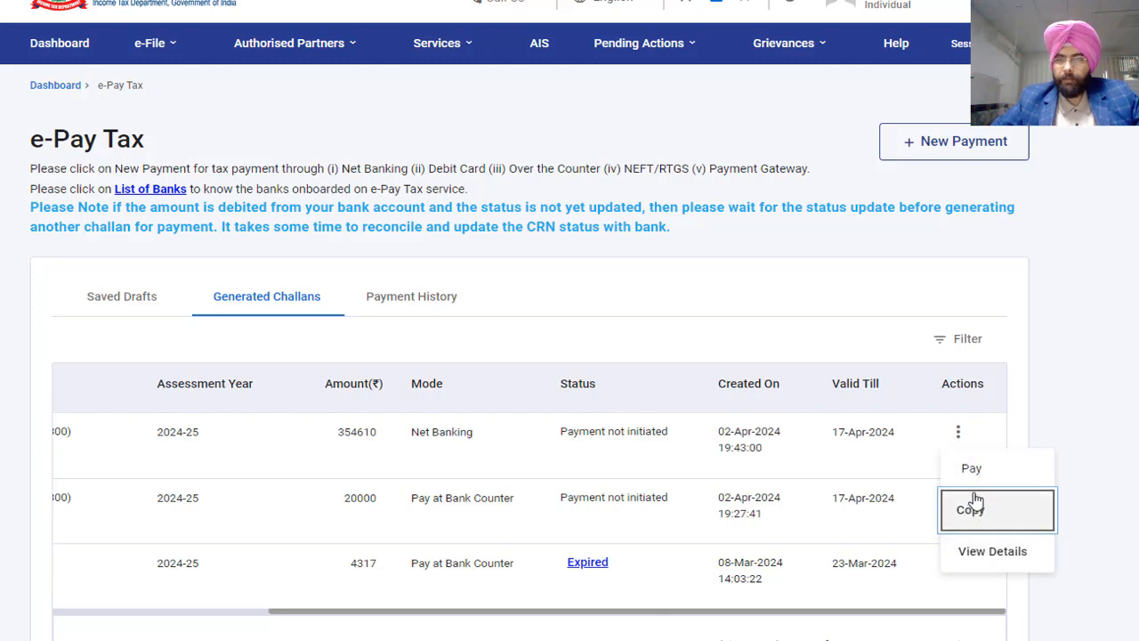
click(407, 298)
click(928, 441)
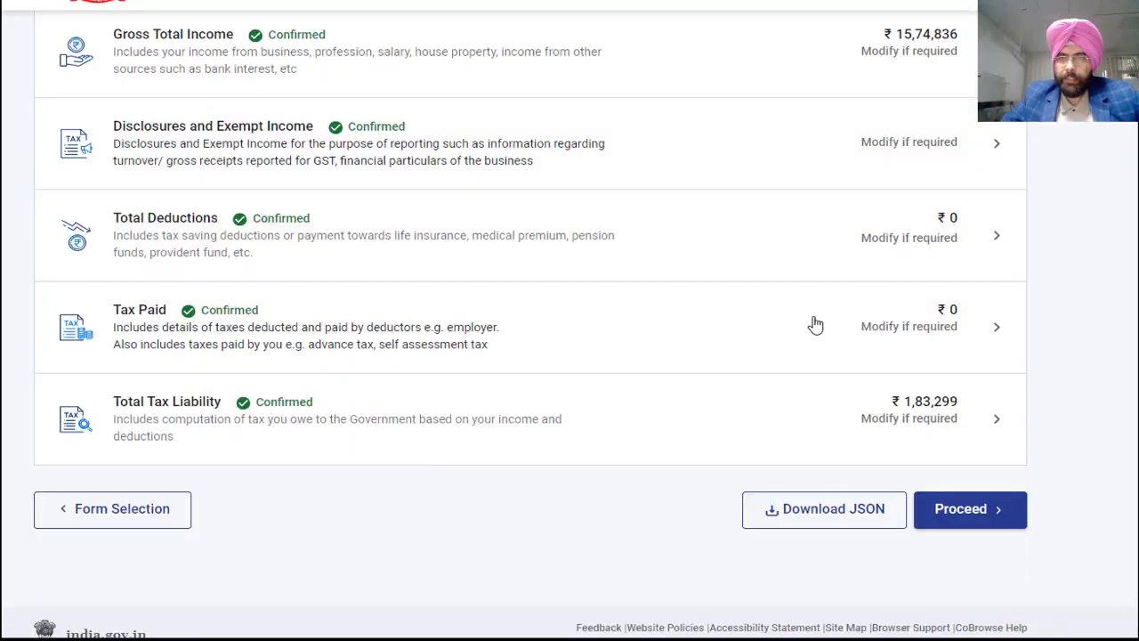
Add an advance or self-assessment tax payment of 183299 to the Tax Paid schedule and confirm the schedule.
click(995, 332)
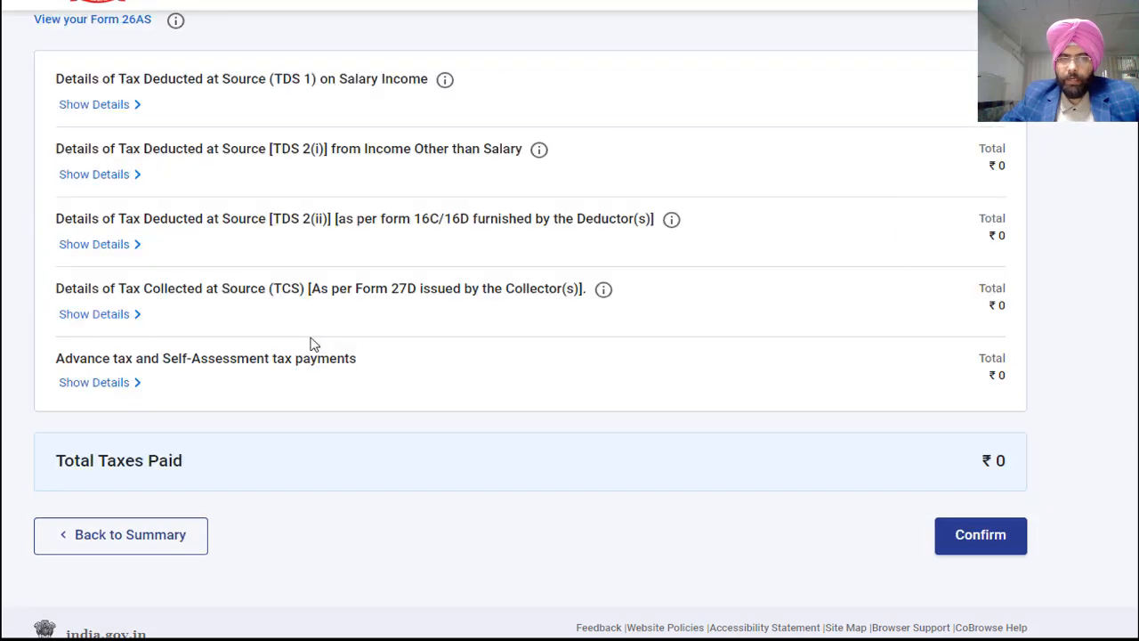
click(102, 386)
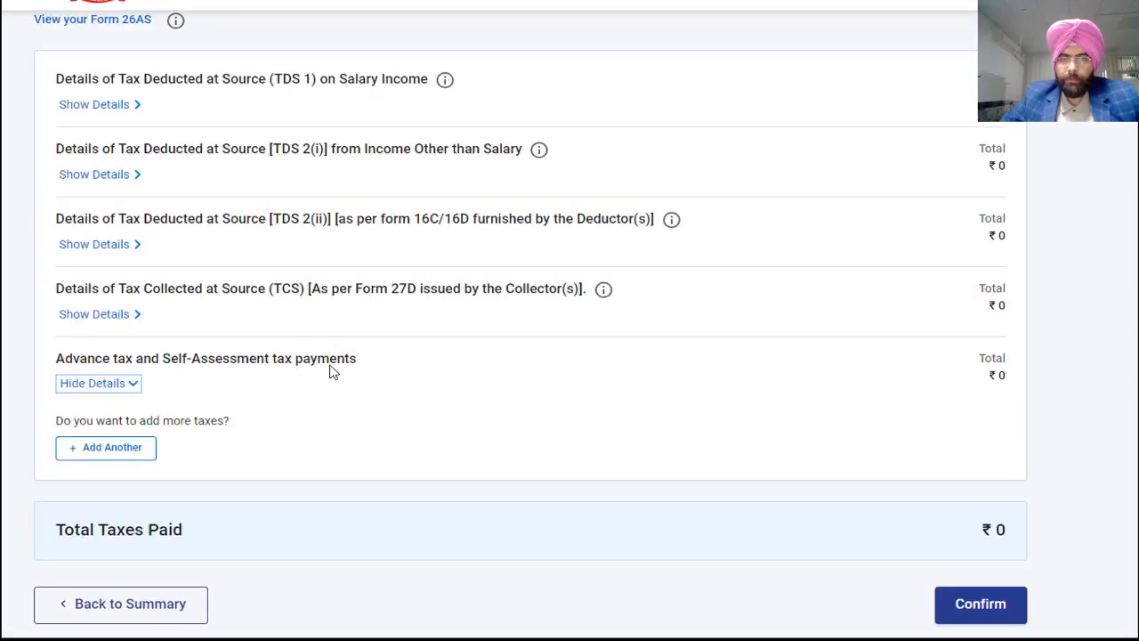
click(98, 450)
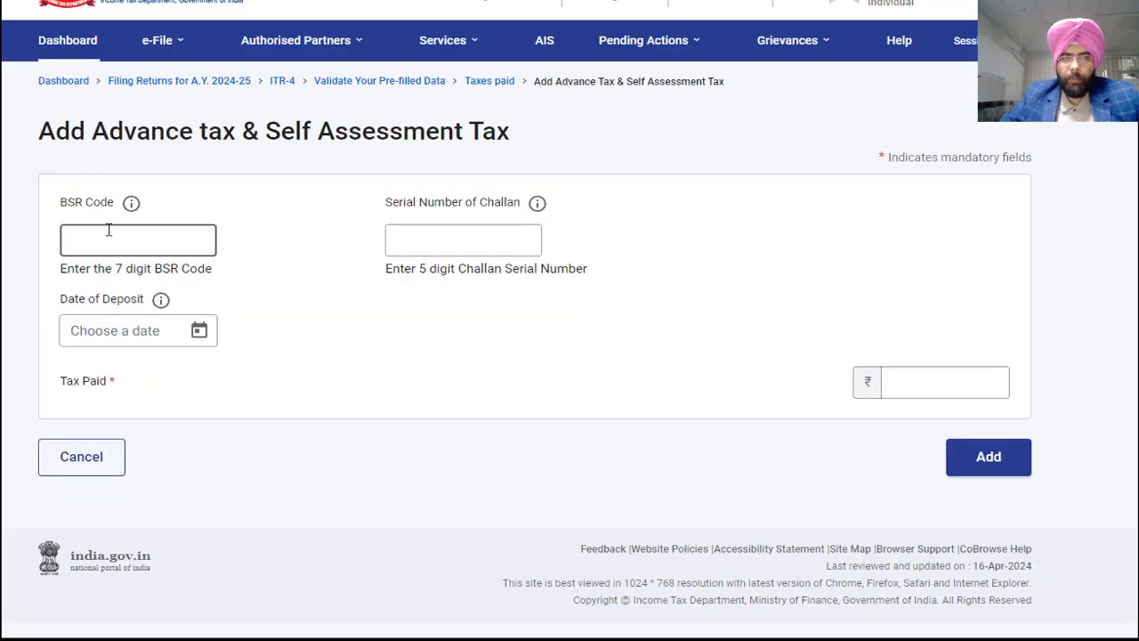
click(108, 230)
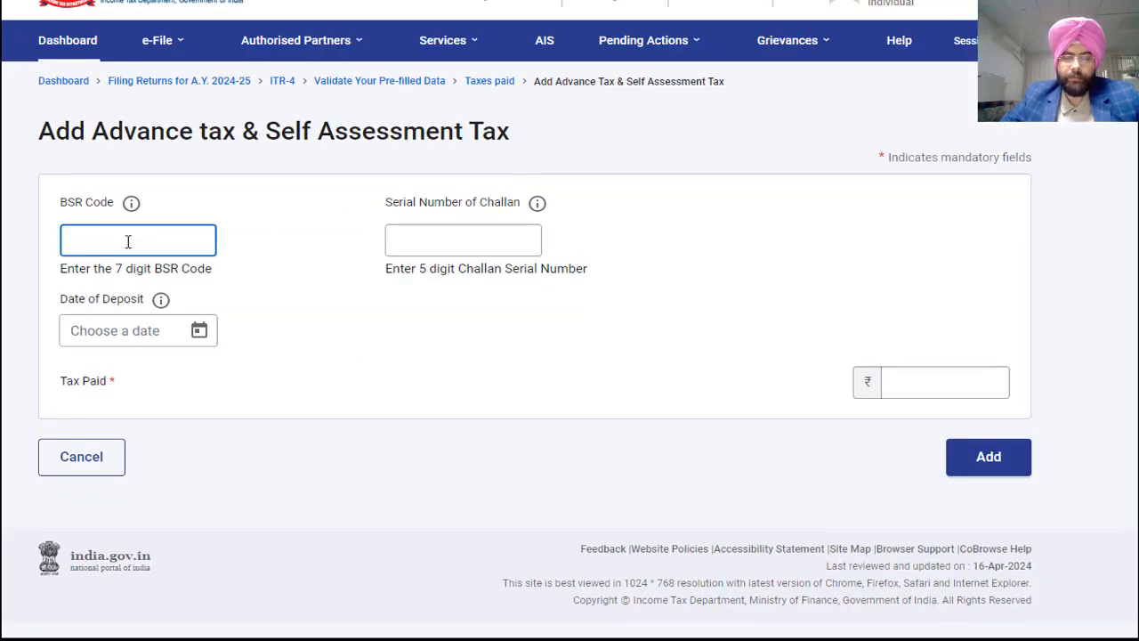
click(488, 247)
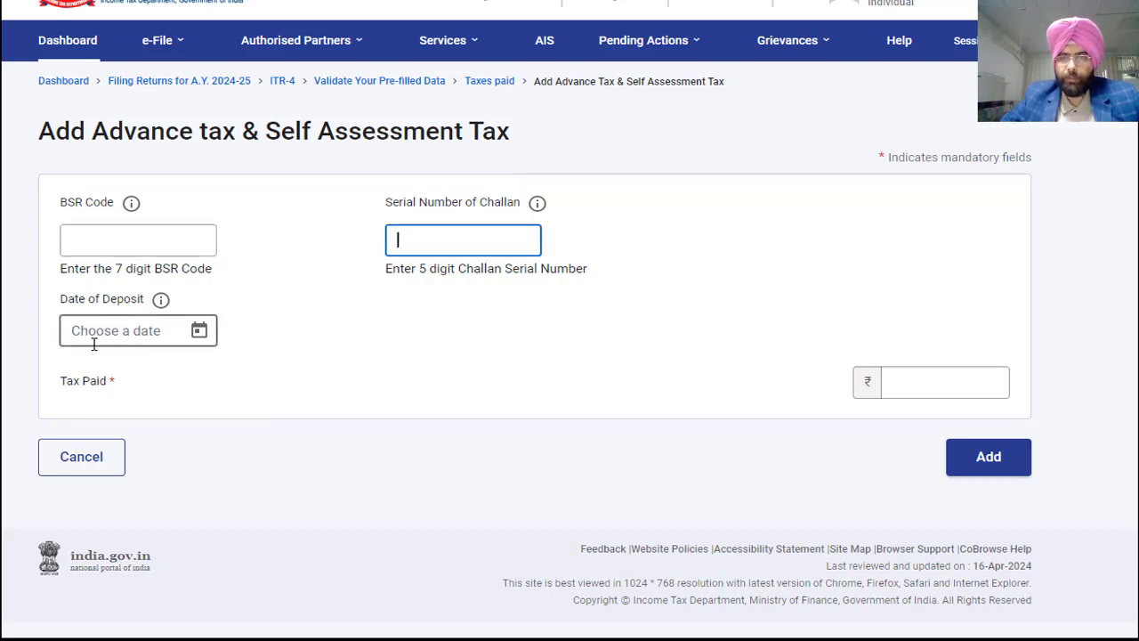
click(955, 375)
text(183299)
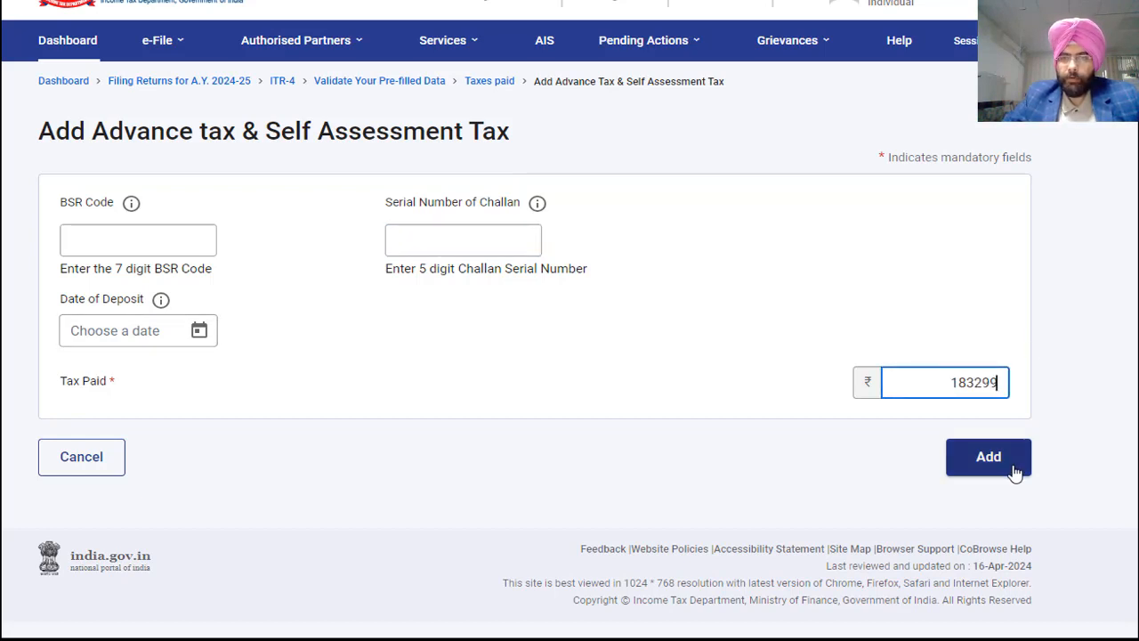
click(988, 457)
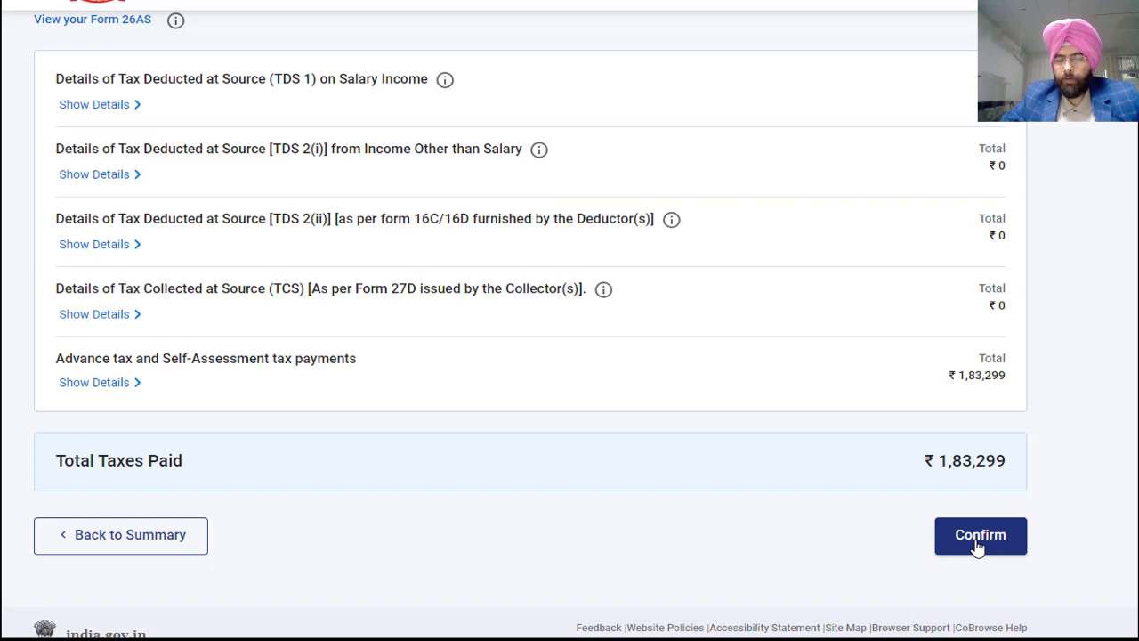
click(979, 536)
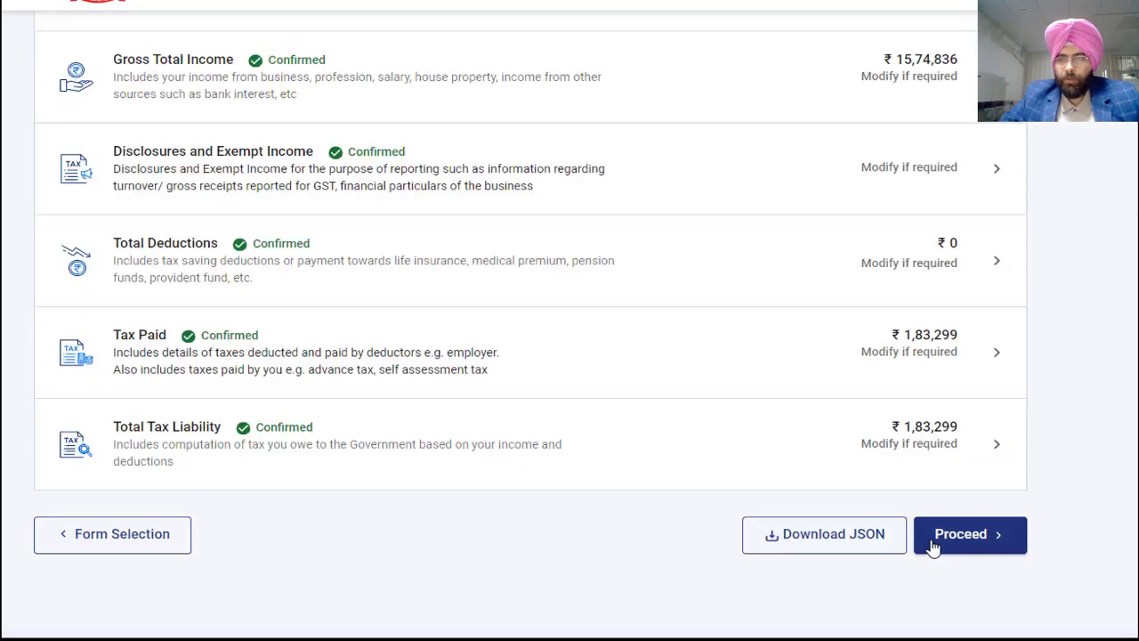
Proceed to the return preview, accept the verification declaration and submit the previewed return for validation.
click(979, 538)
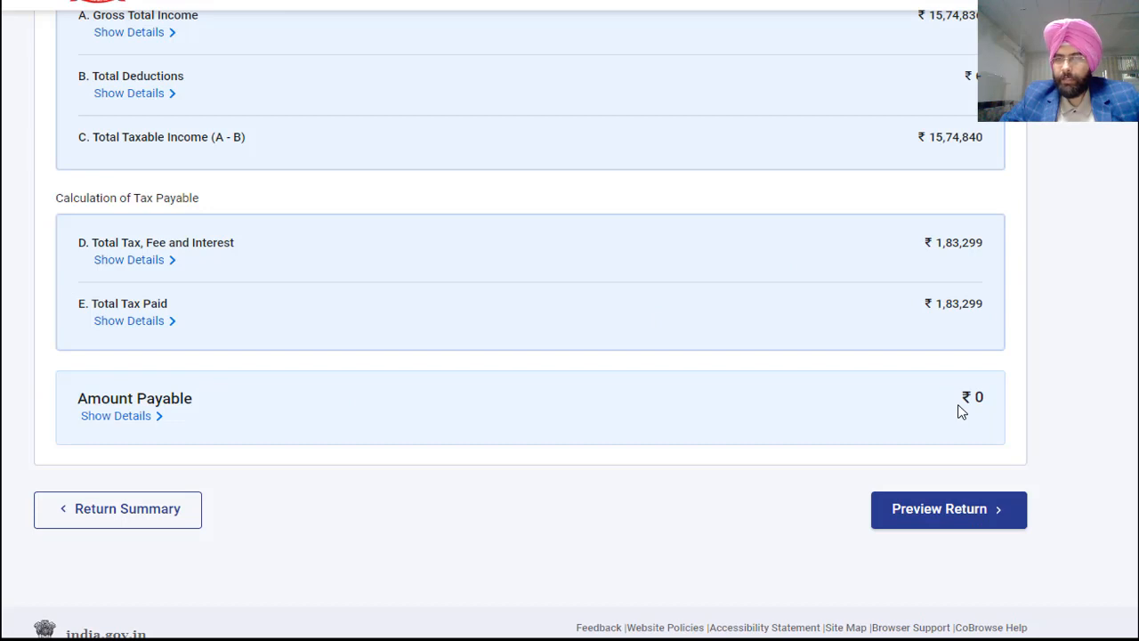
click(964, 528)
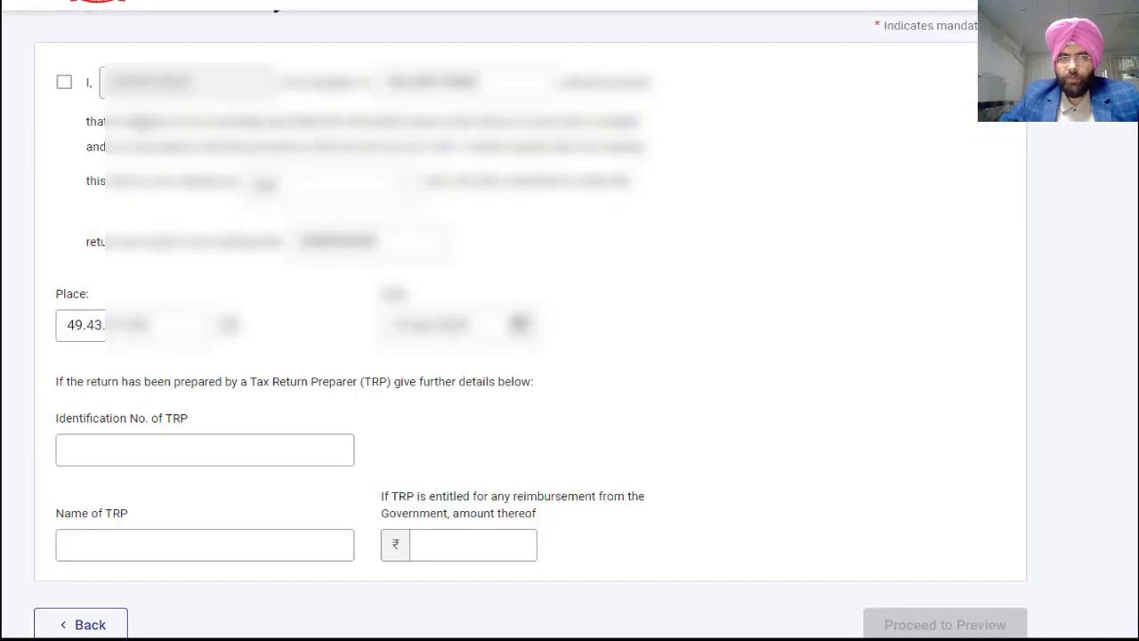
click(65, 84)
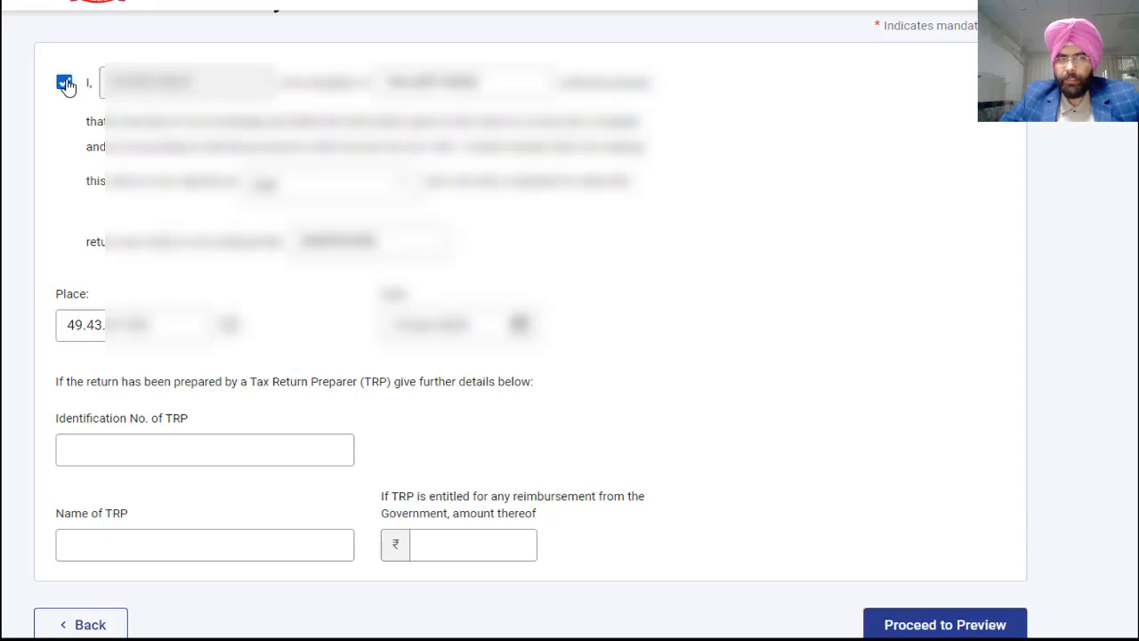
click(965, 627)
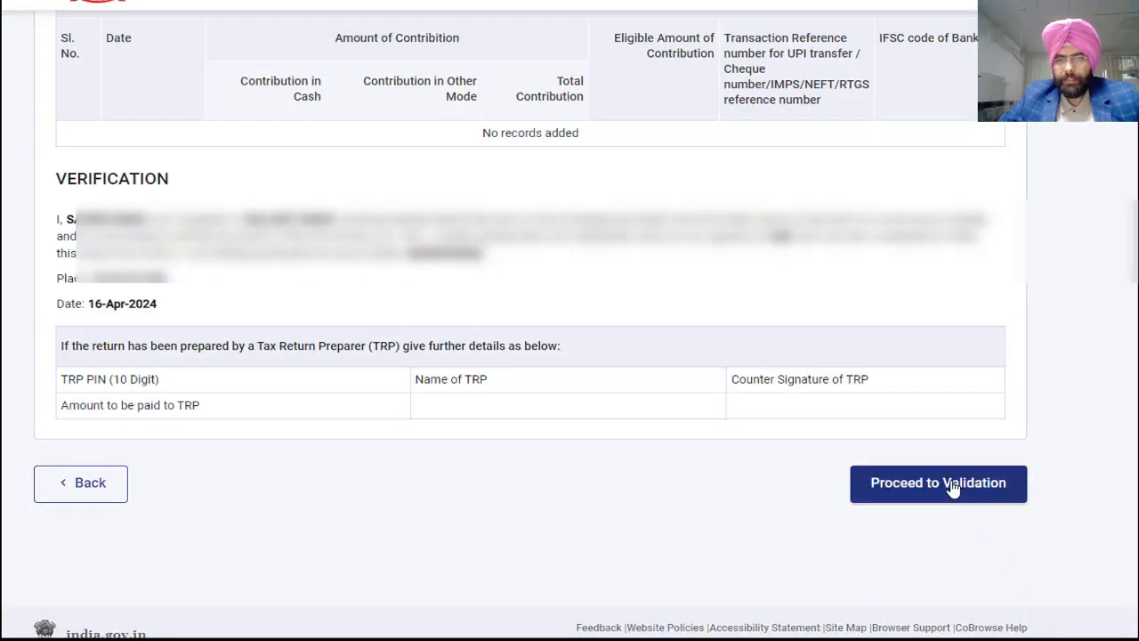
click(948, 484)
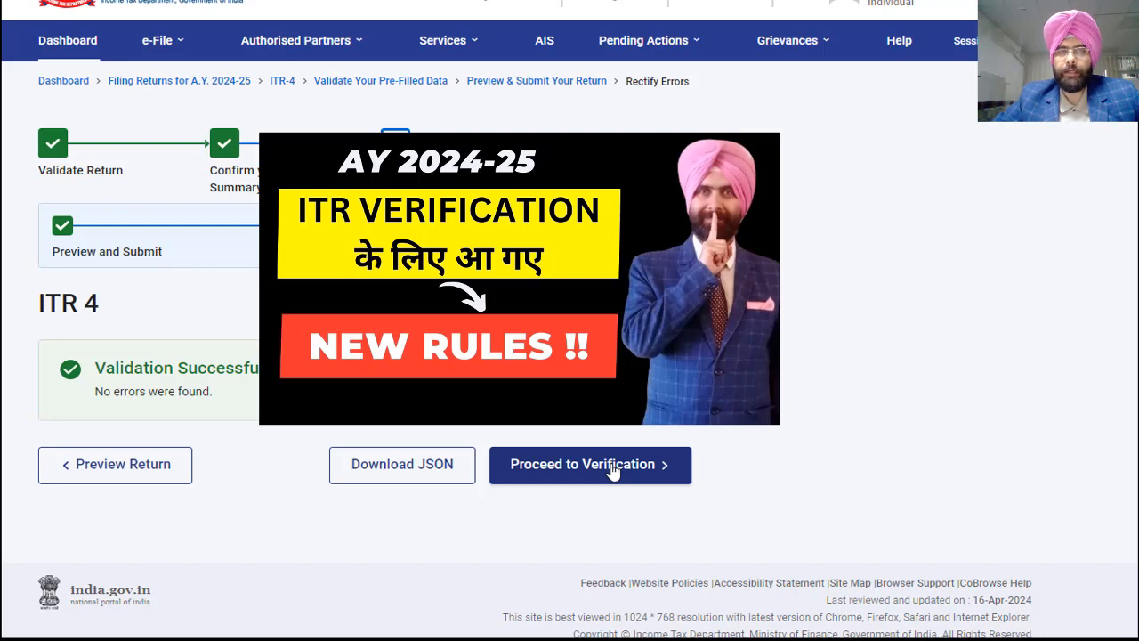
Look through the income tax return options for e-filing and open the filed returns.
click(169, 40)
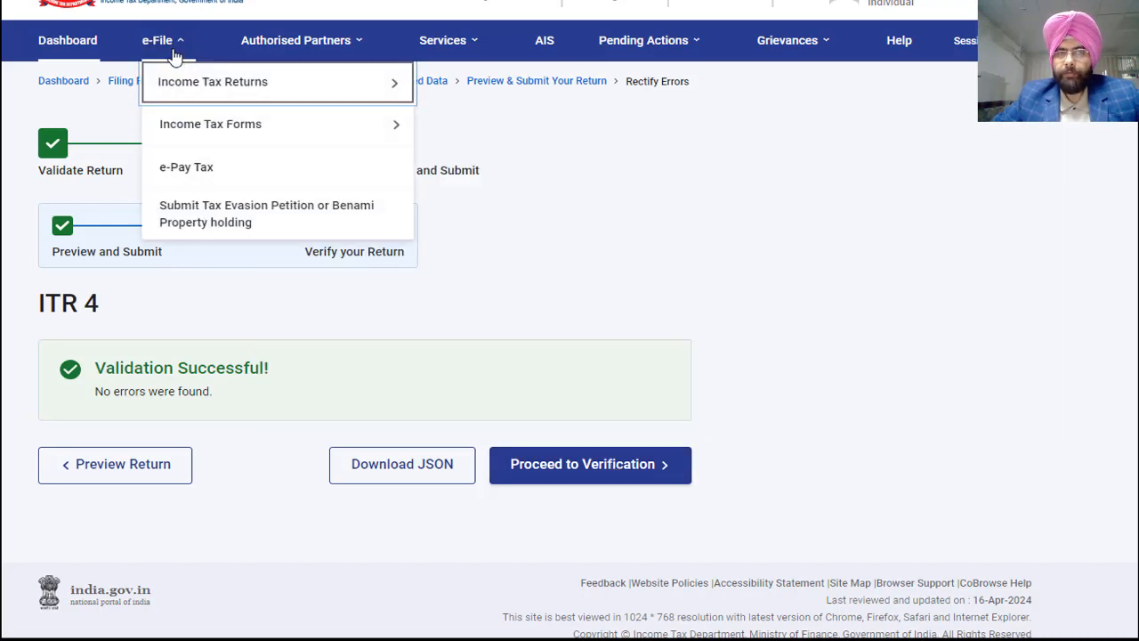
mouse_move(234, 87)
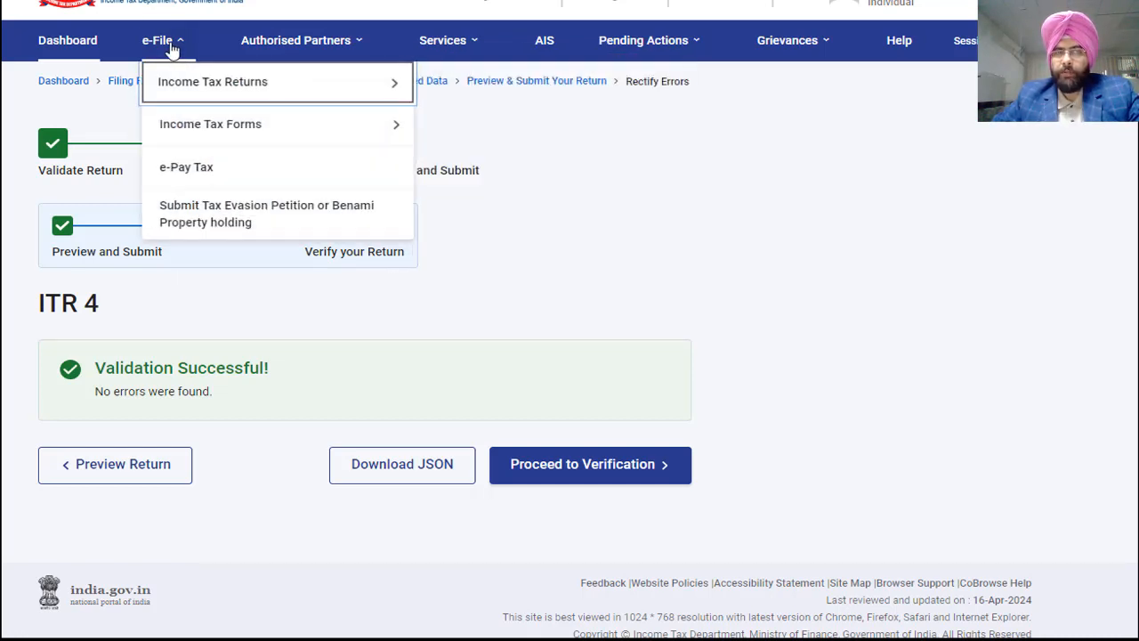
mouse_move(187, 82)
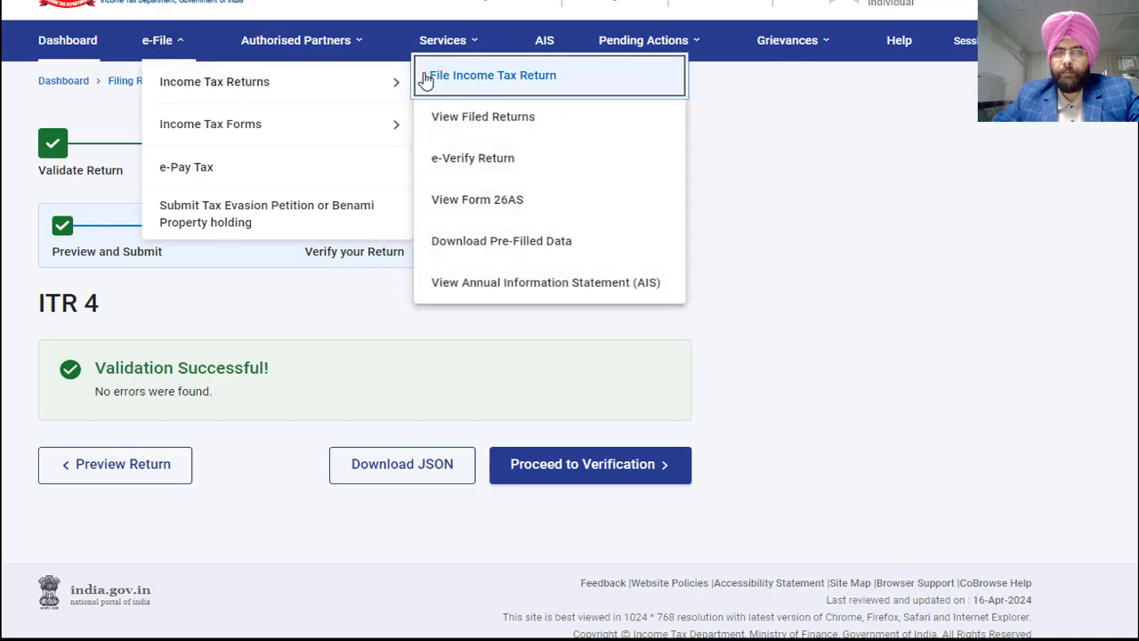
click(495, 118)
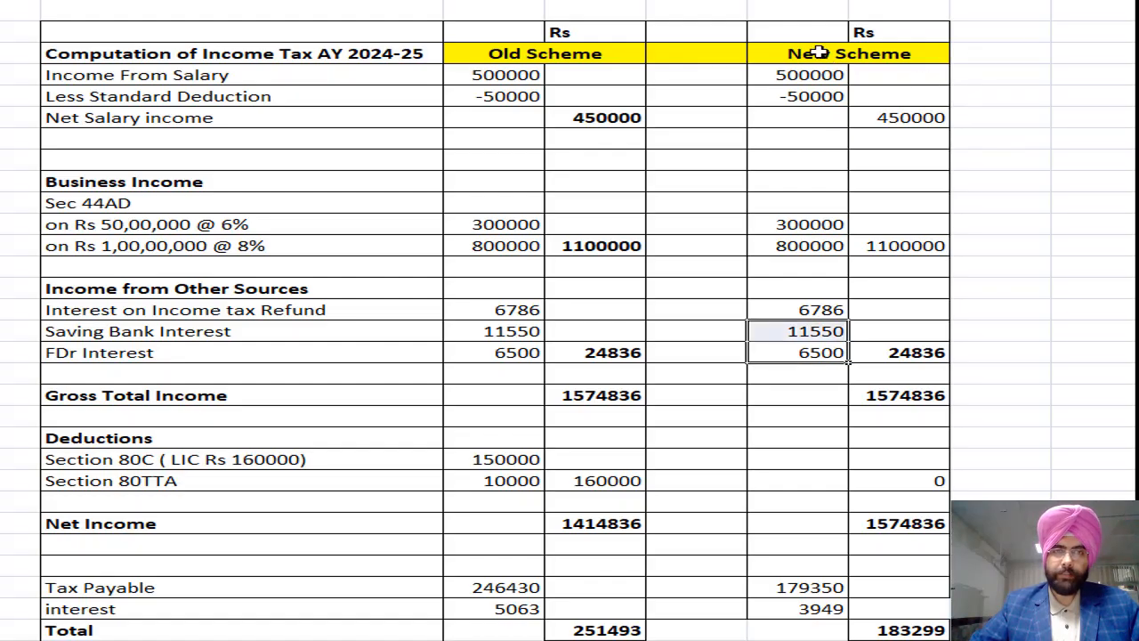
Switch to the tax computation spreadsheet and compare the old and new schemes, including salary, business income and the Section 80C and 80TTA deductions.
click(818, 53)
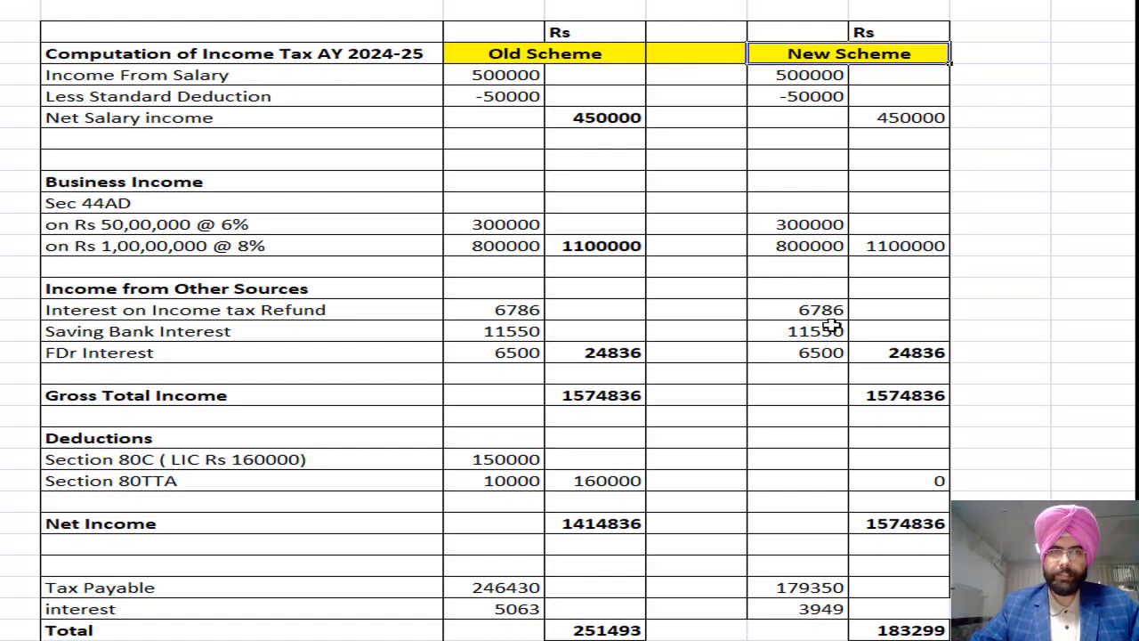
click(534, 54)
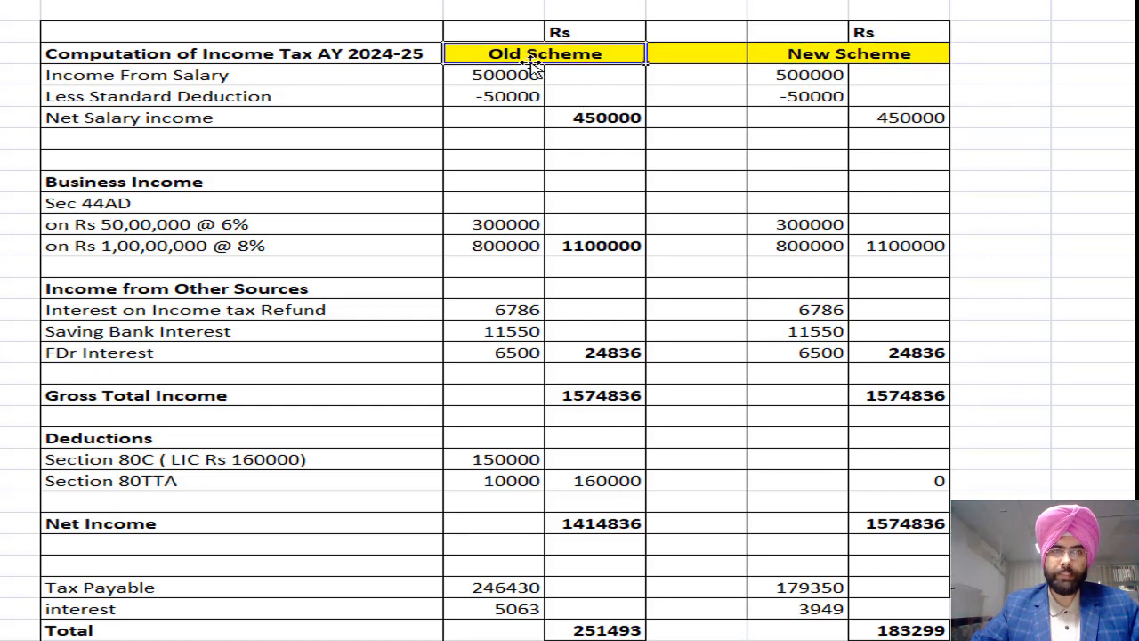
click(550, 125)
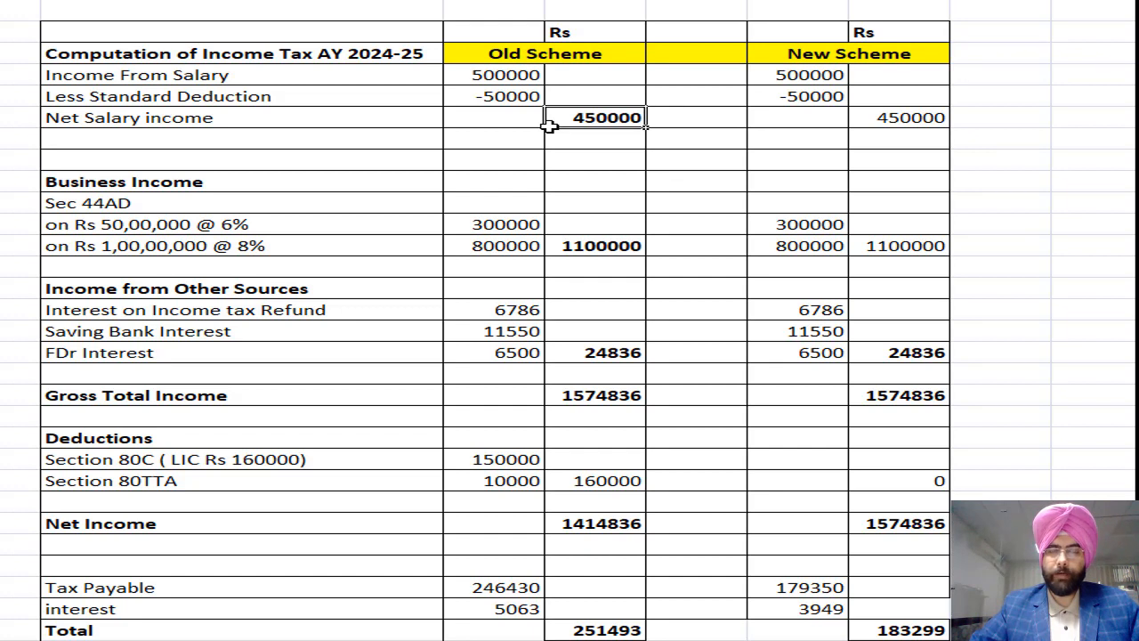
click(577, 247)
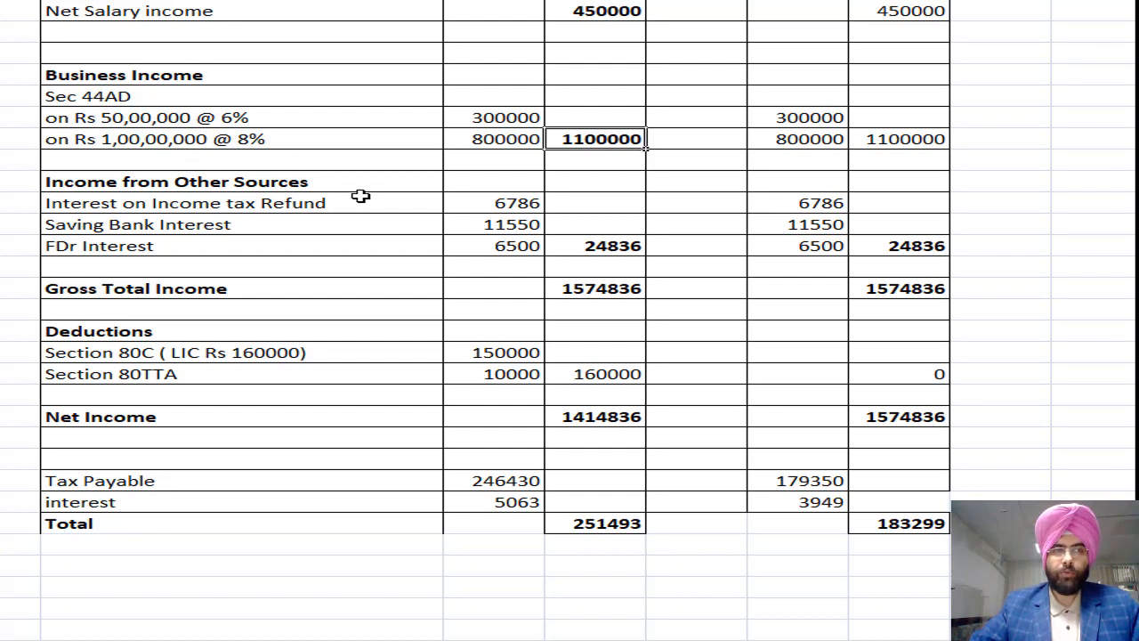
click(481, 353)
click(486, 373)
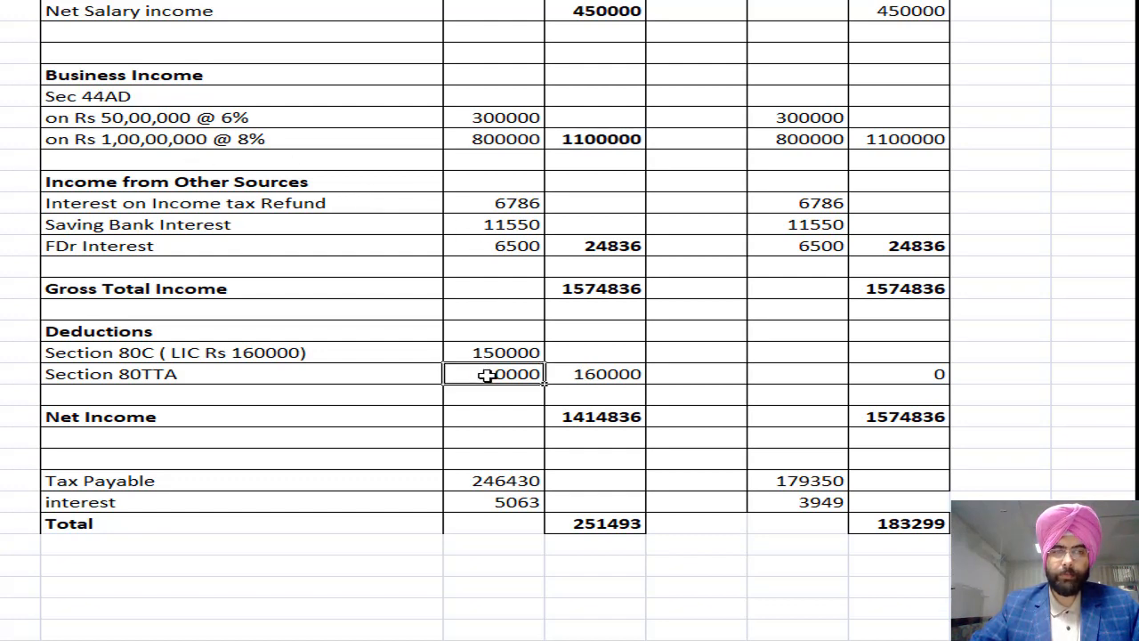
click(153, 355)
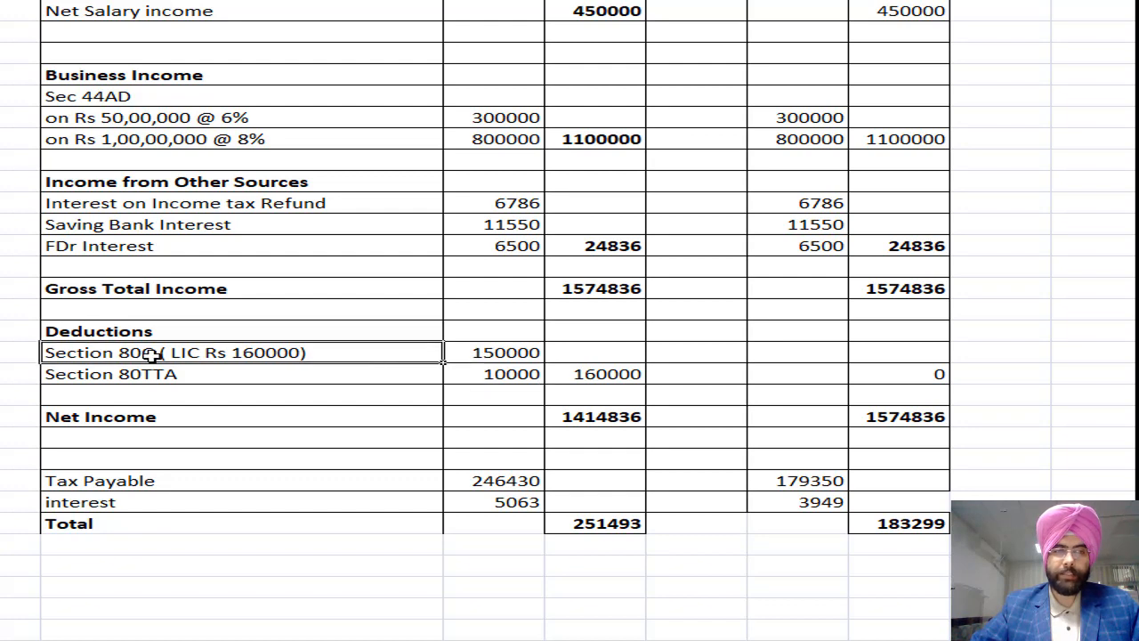
click(136, 376)
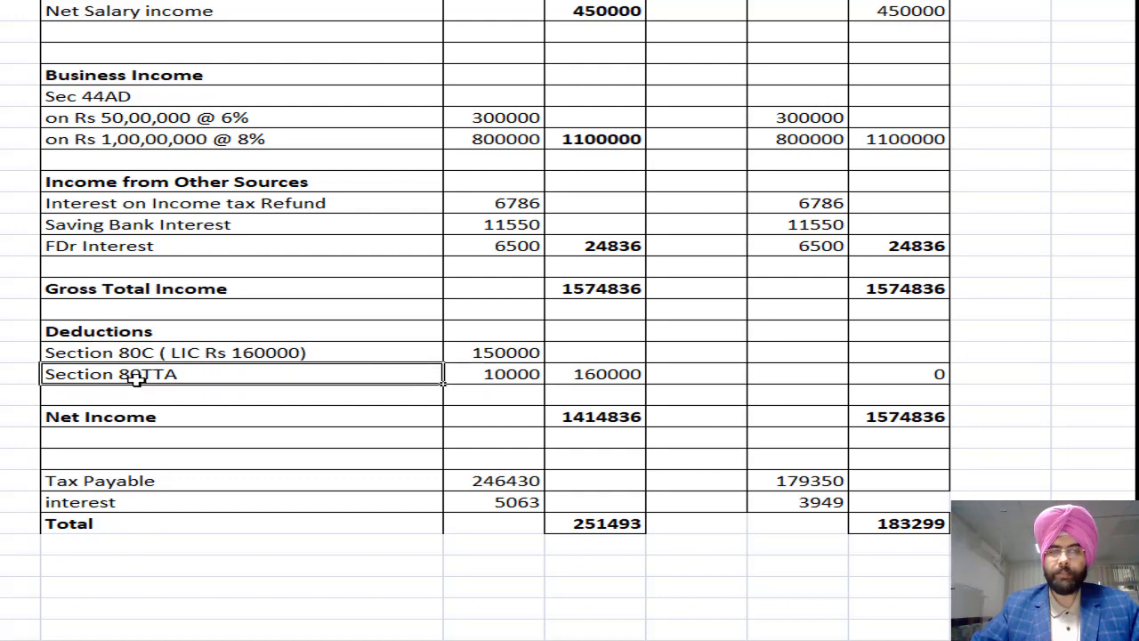
click(580, 377)
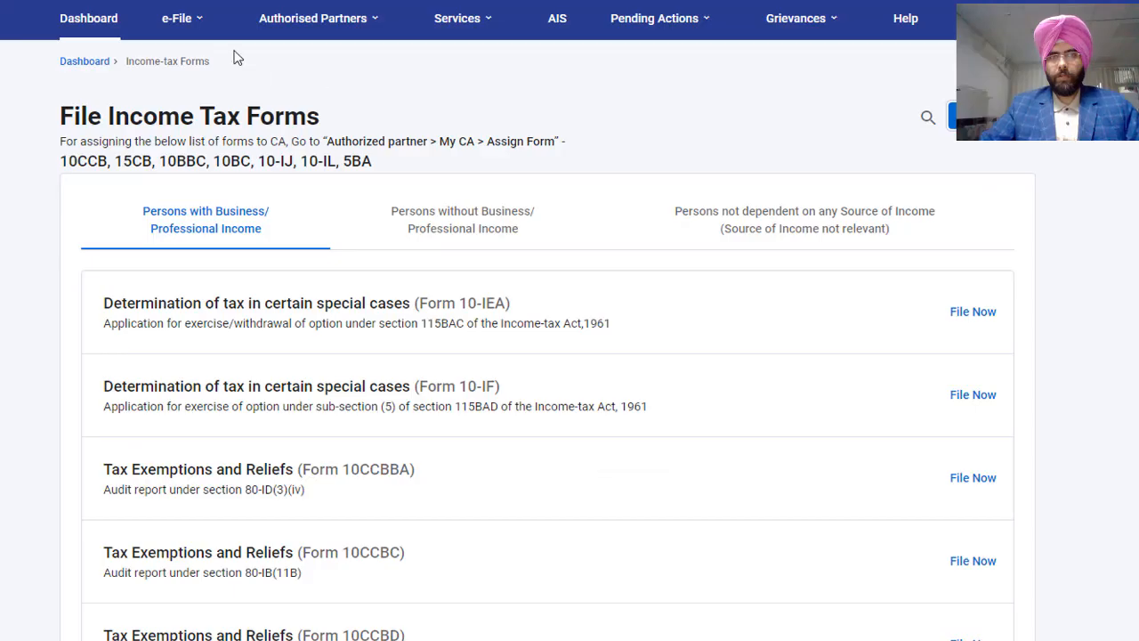
Locate the income tax forms for filing Form 10-IEA, and answer the question on opting out of the new tax regime with "Yes, within due date".
click(197, 25)
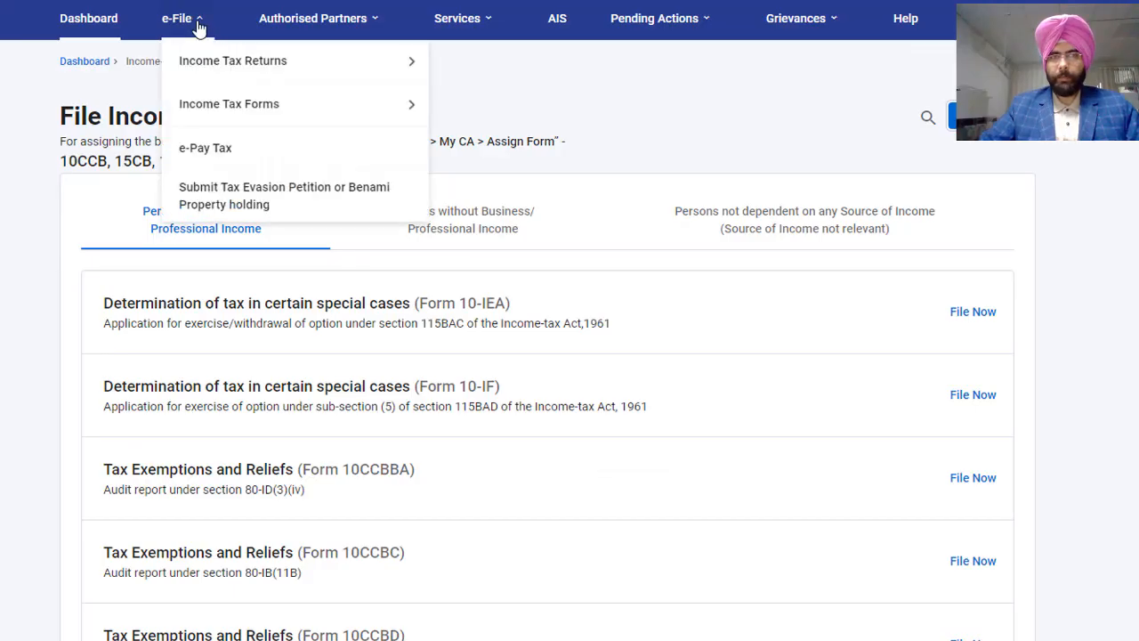
mouse_move(224, 107)
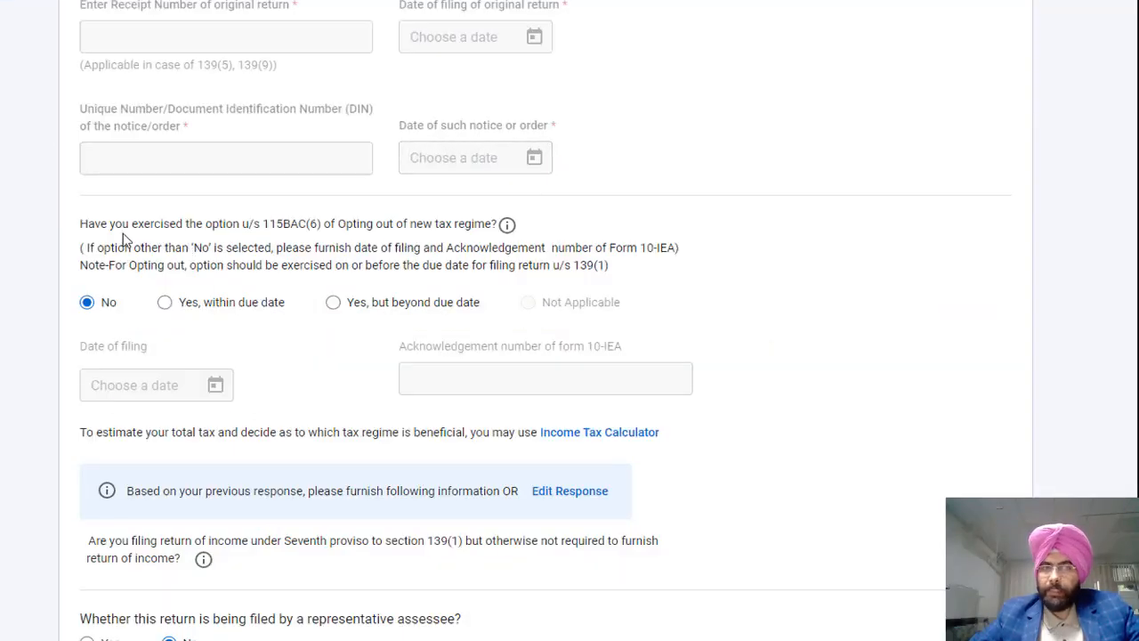
drag(108, 234, 495, 227)
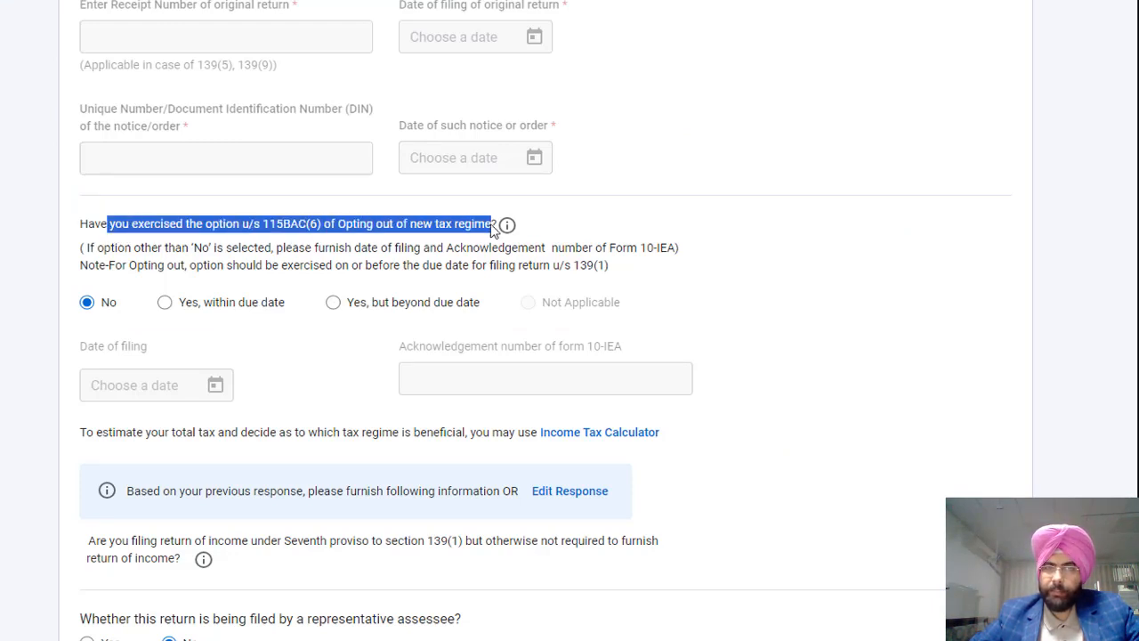
click(166, 303)
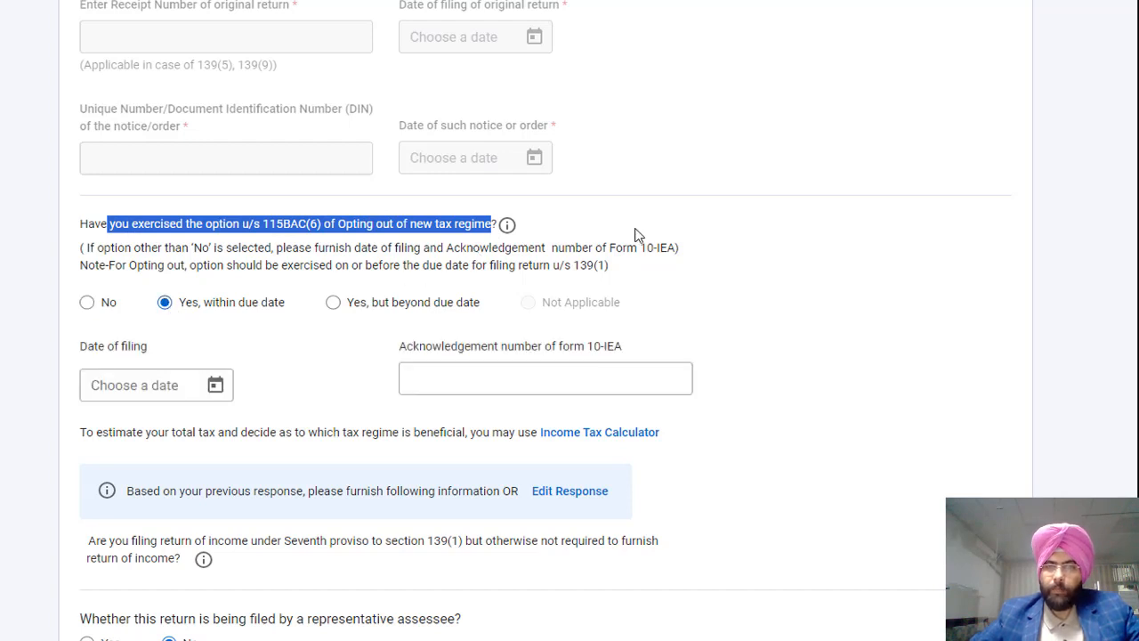
drag(610, 247, 679, 248)
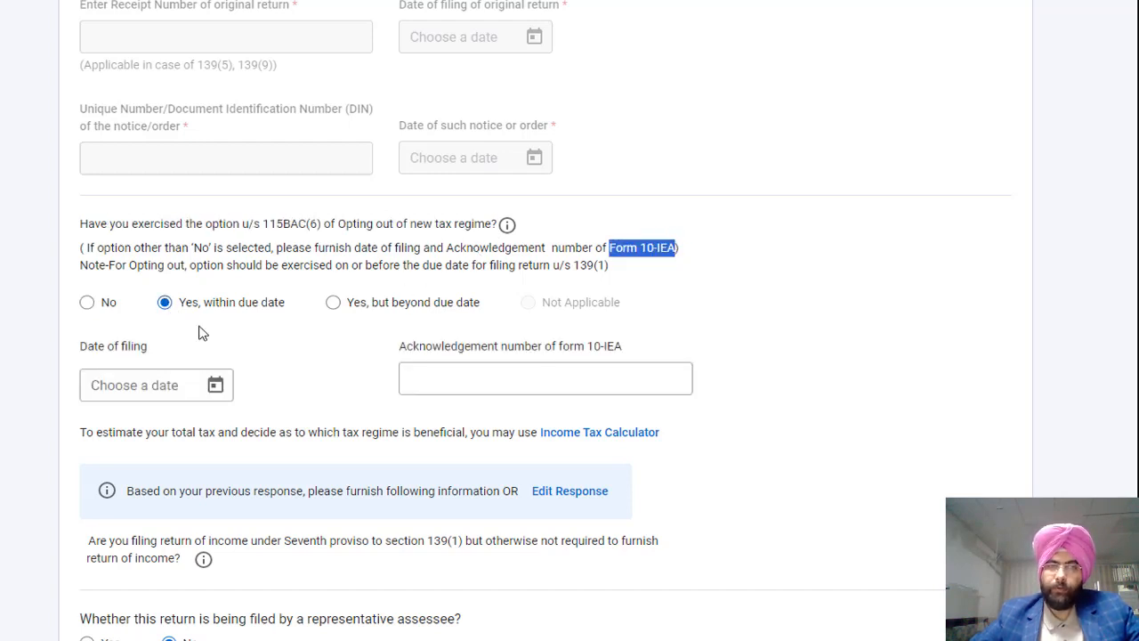
click(263, 307)
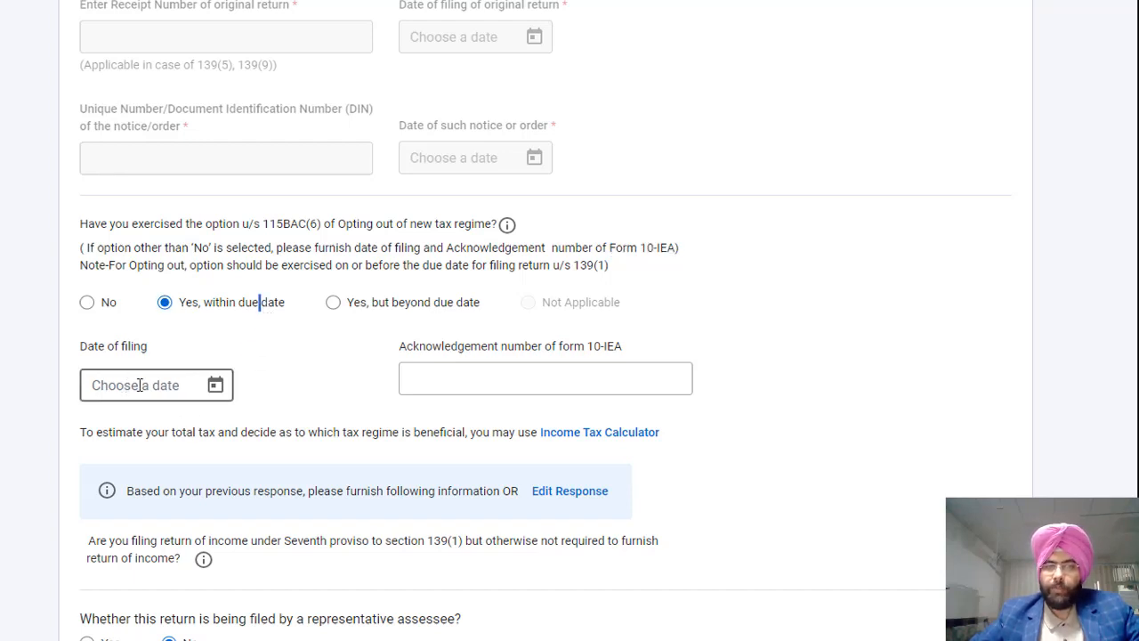
click(490, 368)
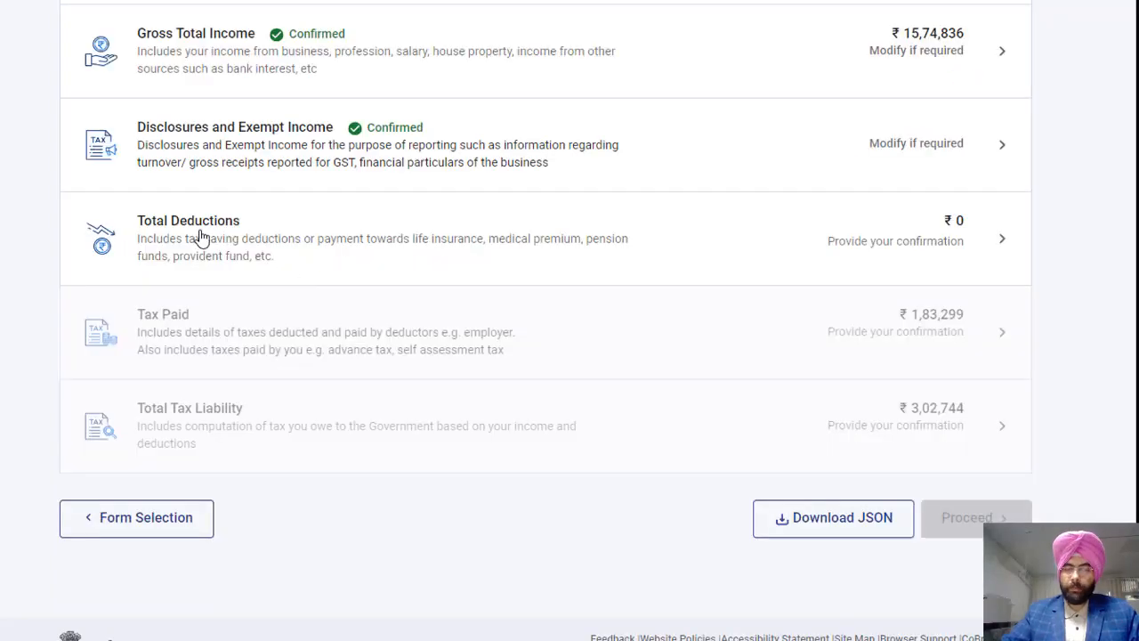
In the Total Deductions questionnaire, enter 150000 for 80CCC - Payment in respect Pension Fund and clear the 80CCD(1B) amount.
click(199, 237)
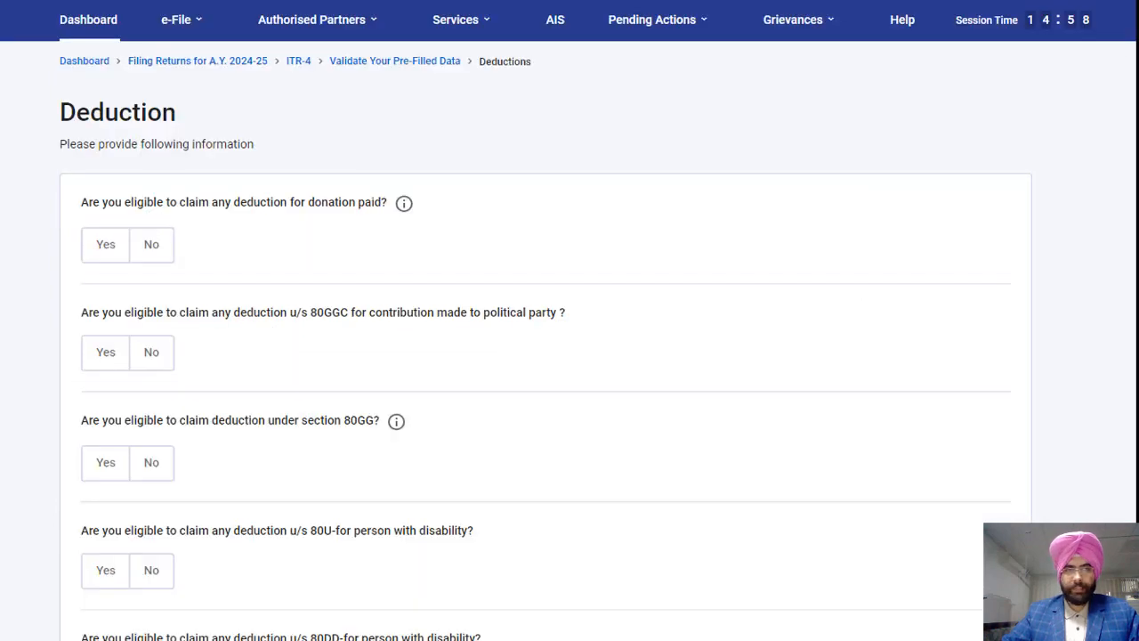
scroll(546, 344, down, 3)
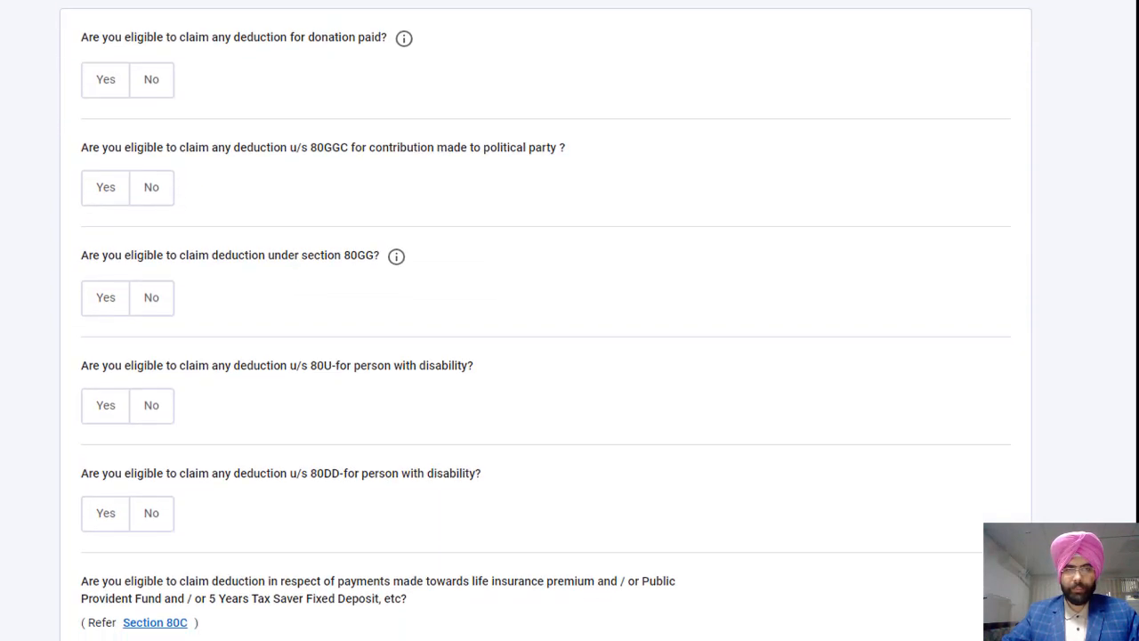
scroll(545, 344, down, 12)
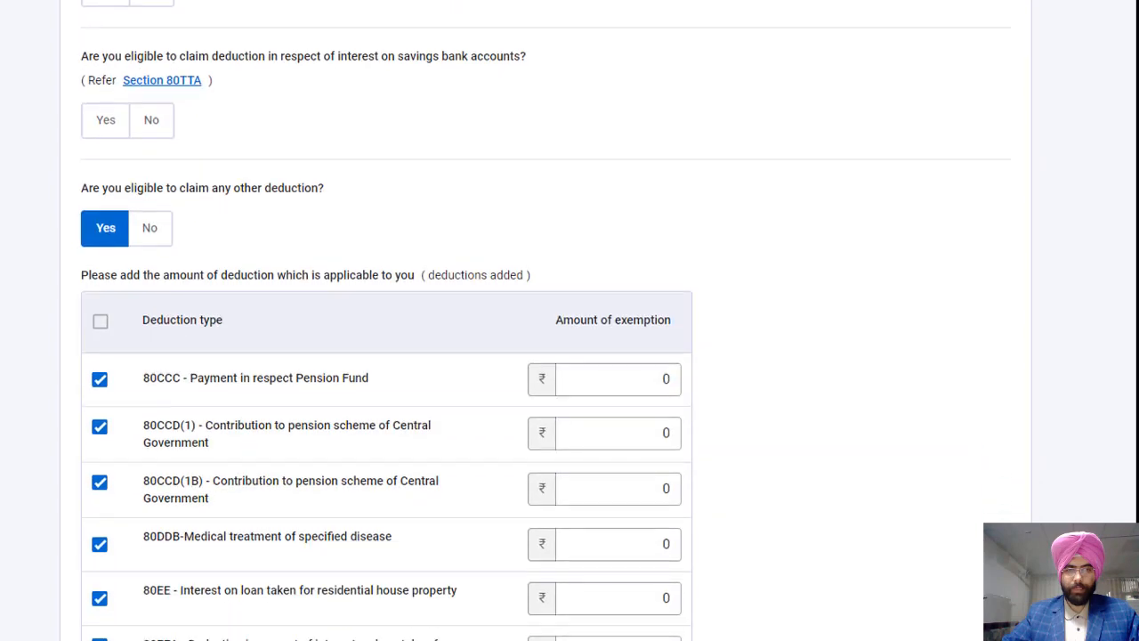
scroll(727, 466, down, 4)
click(667, 194)
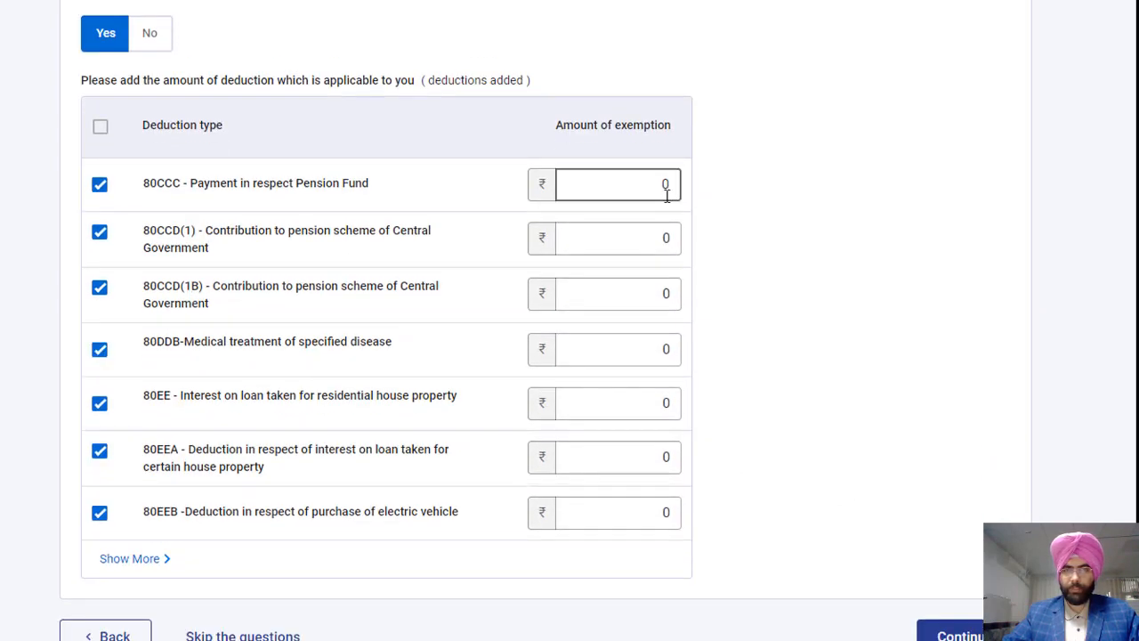
key(BackSpace)
text(1500000)
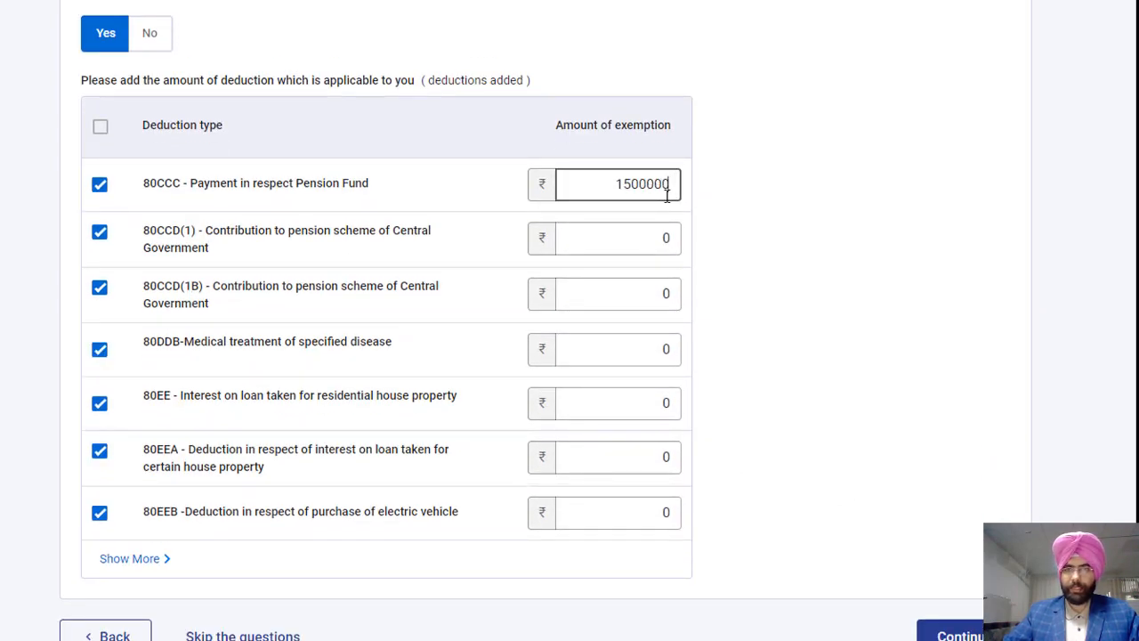
key(BackSpace)
click(669, 285)
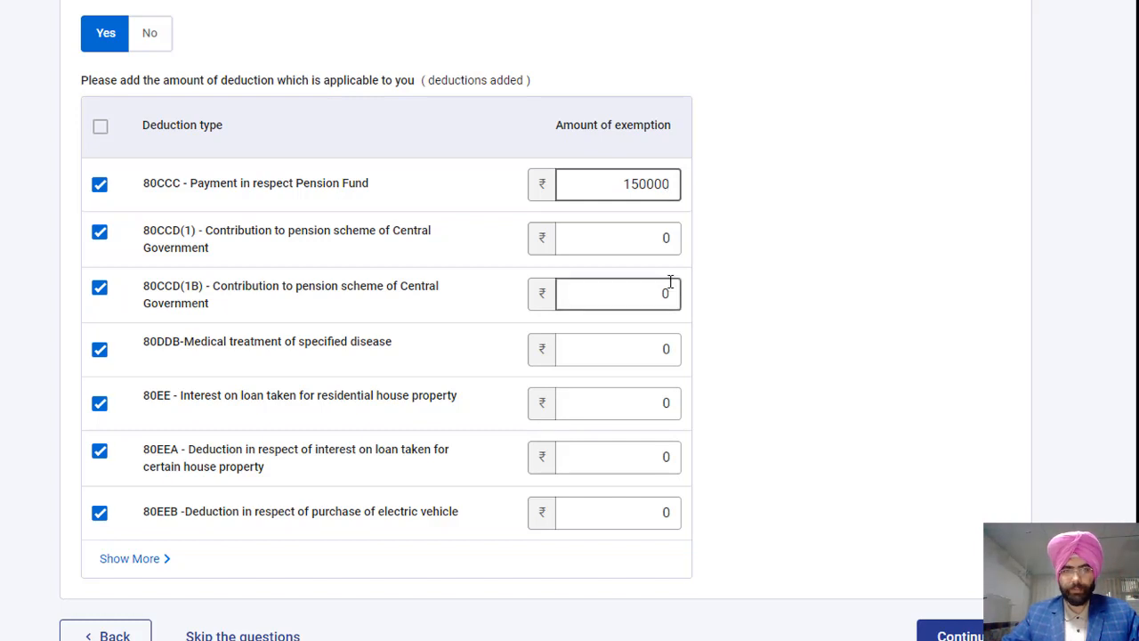
key(BackSpace)
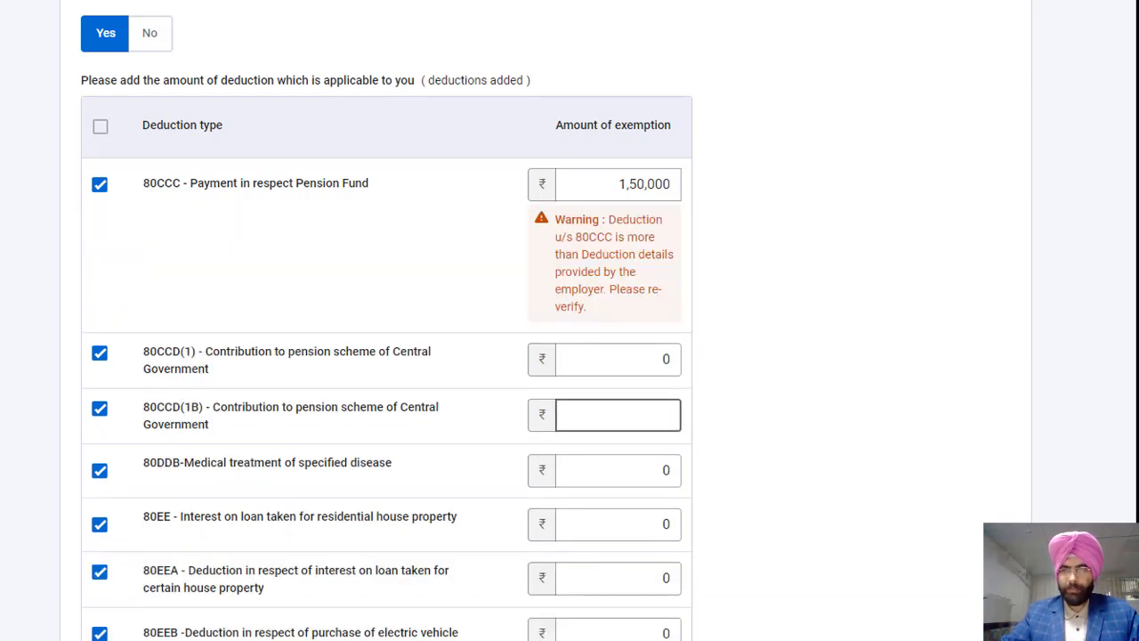
Answer Yes to the savings bank interest deduction under Section 80TTA and continue past the deduction questions.
scroll(131, 319, up, 4)
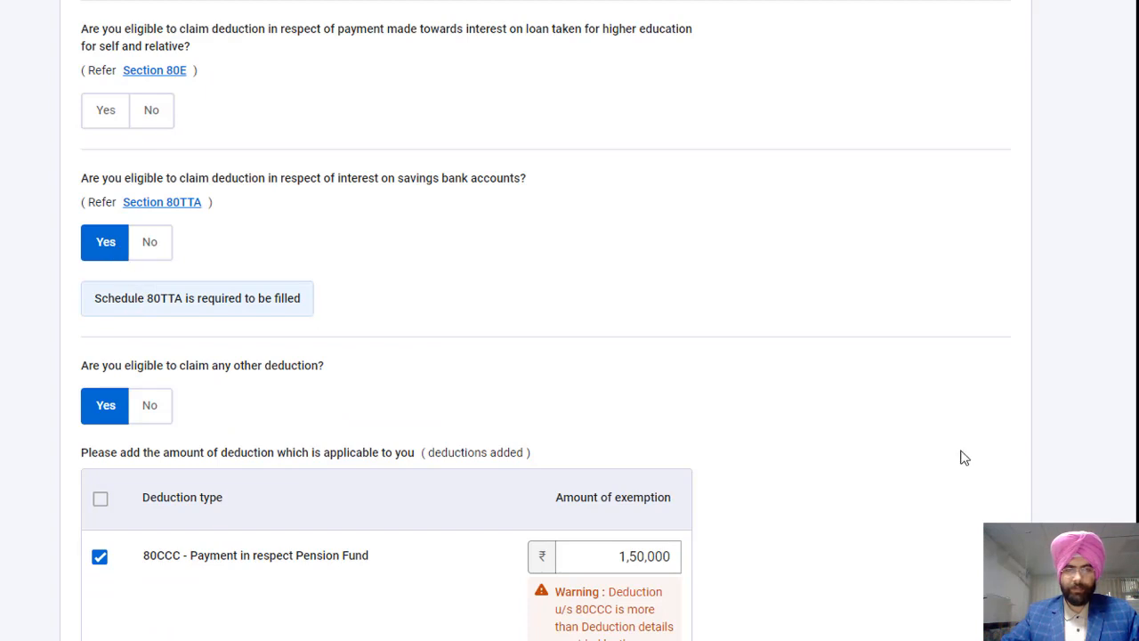
scroll(965, 458, down, 6)
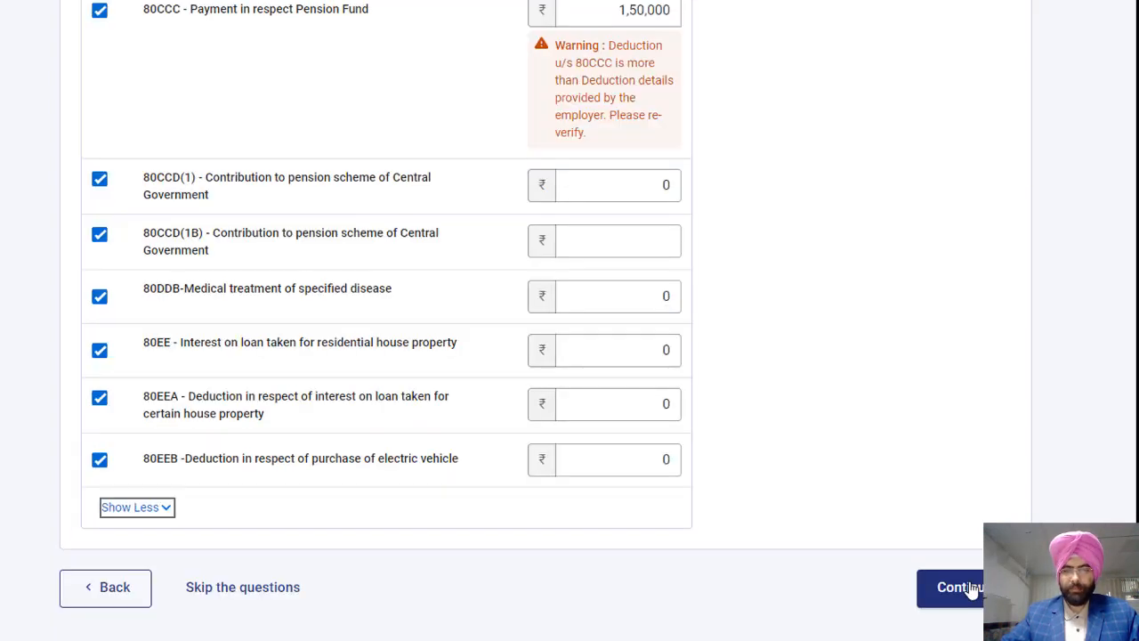
click(972, 590)
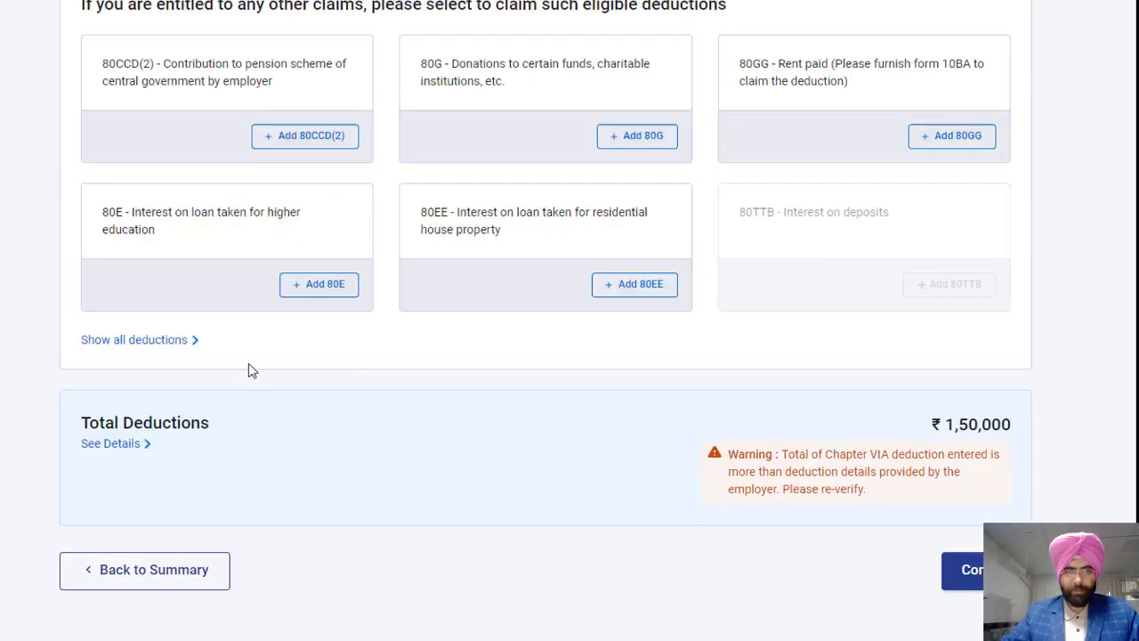
Add an 80TTA deduction of 10000 for interest on saving bank accounts and confirm the total deductions.
click(156, 342)
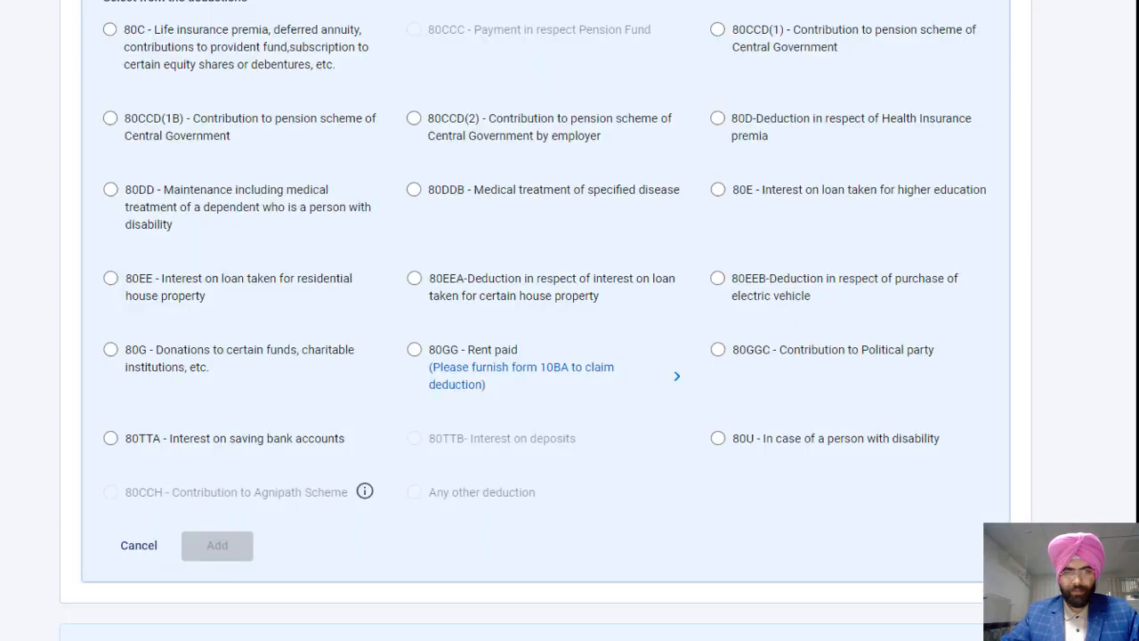
click(108, 439)
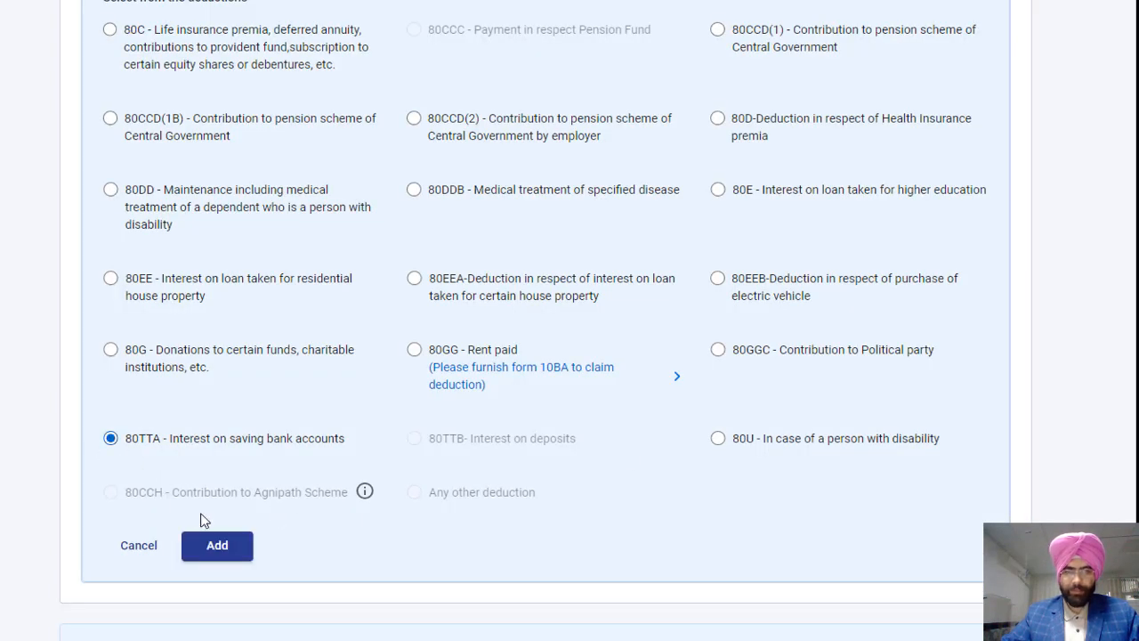
click(231, 558)
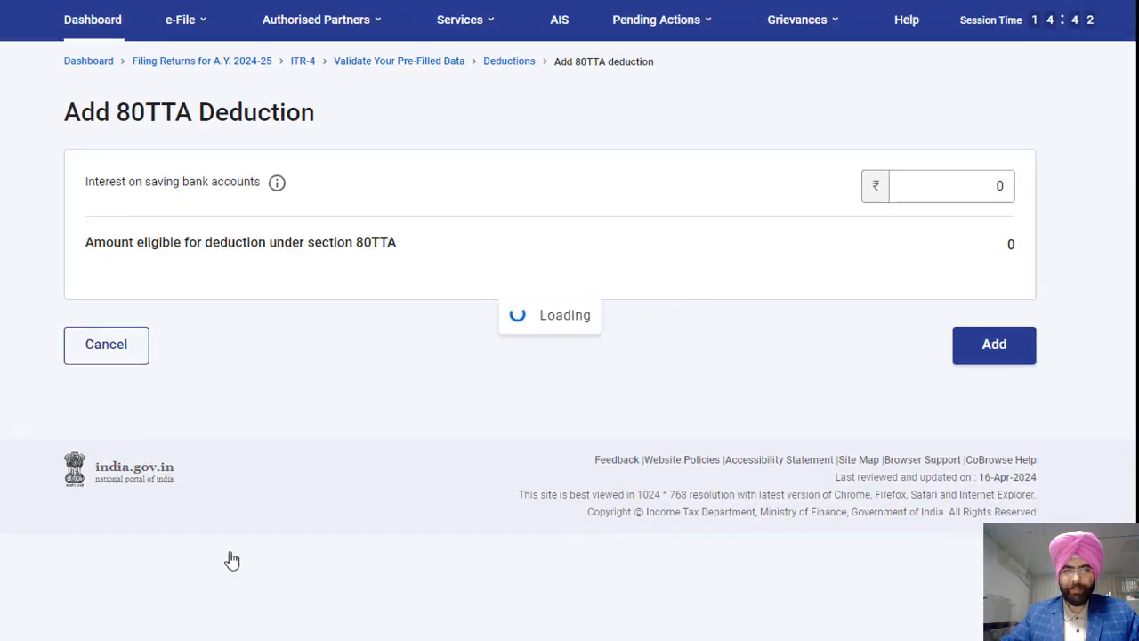
click(973, 188)
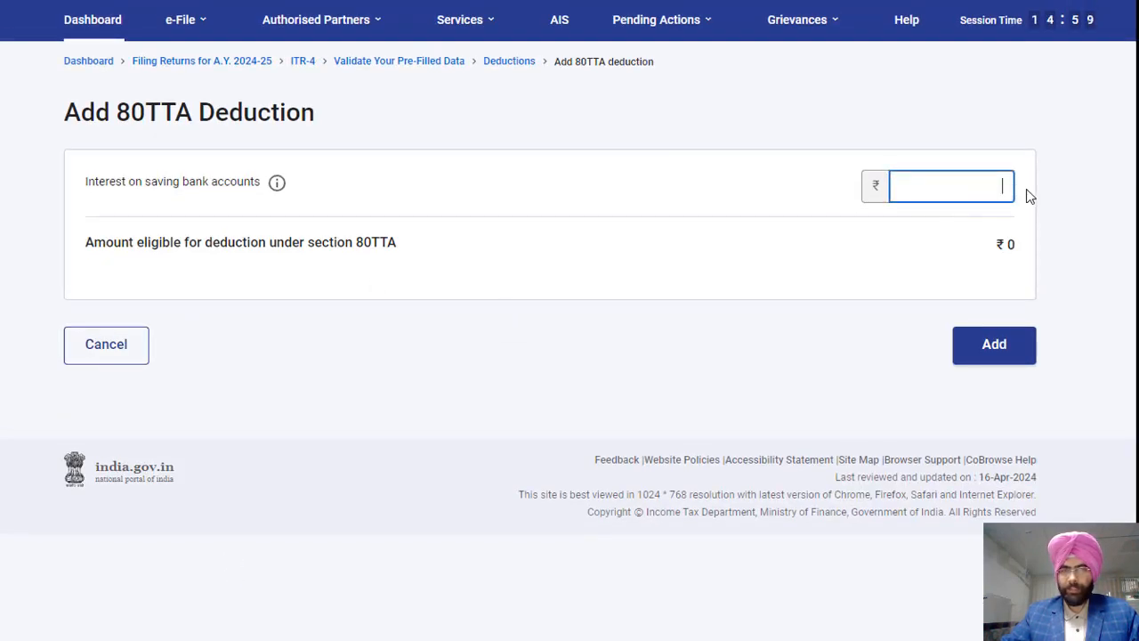
text(100000)
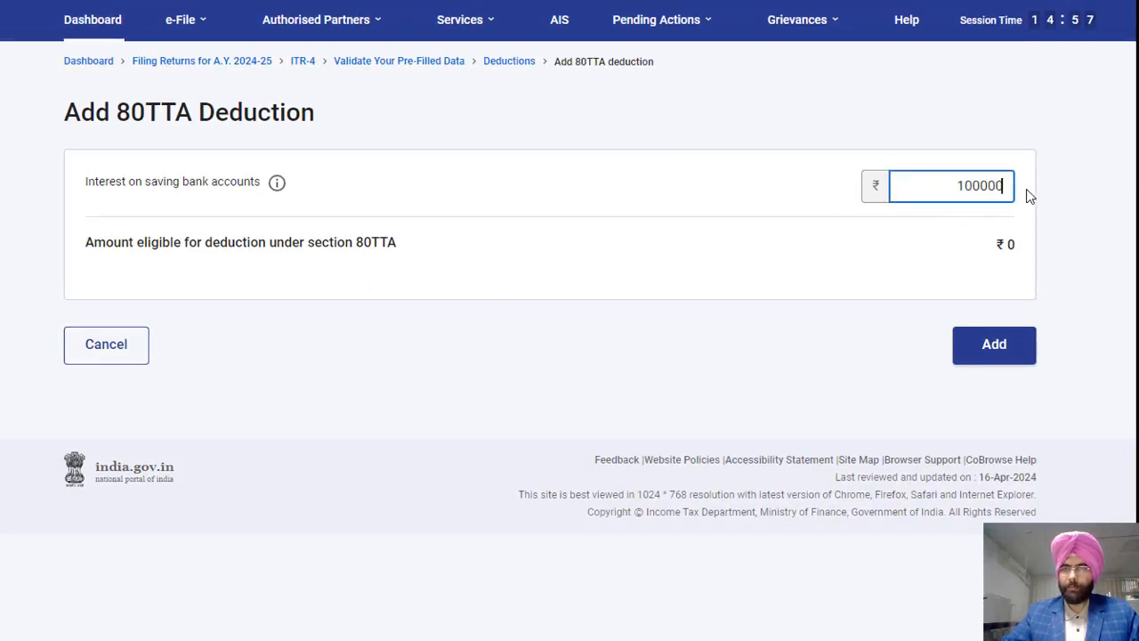
key(BackSpace)
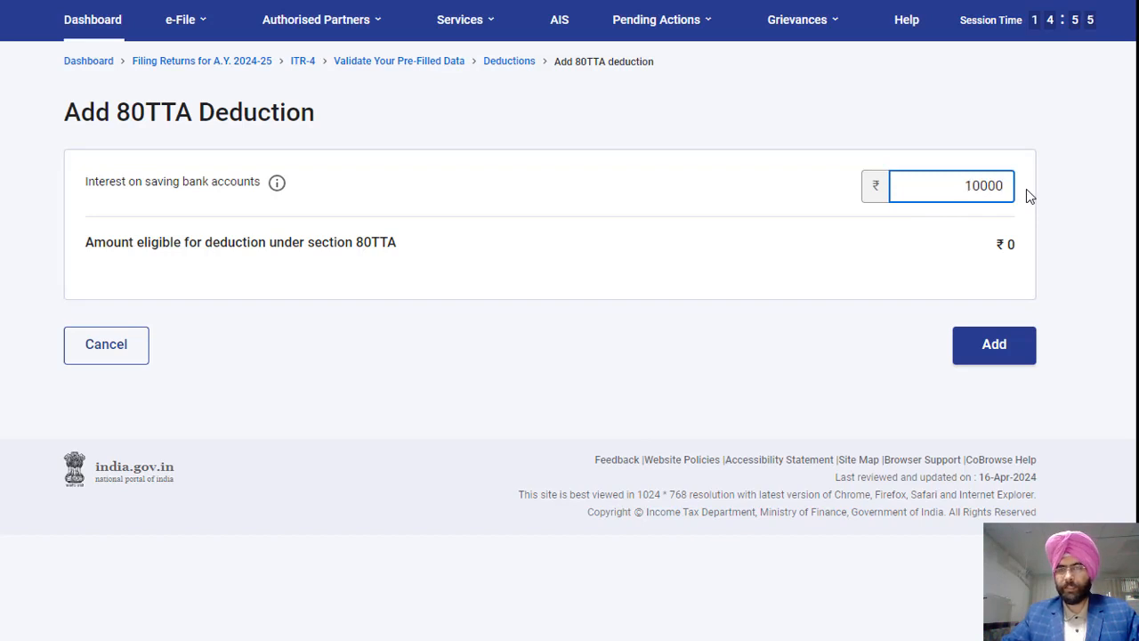
click(1026, 252)
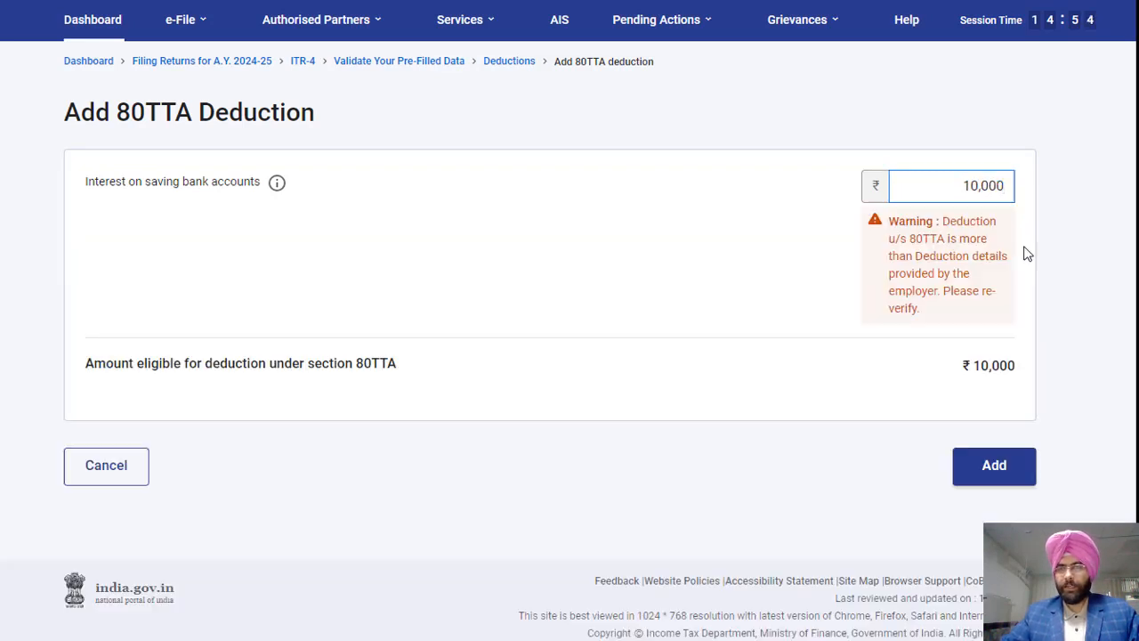
click(949, 186)
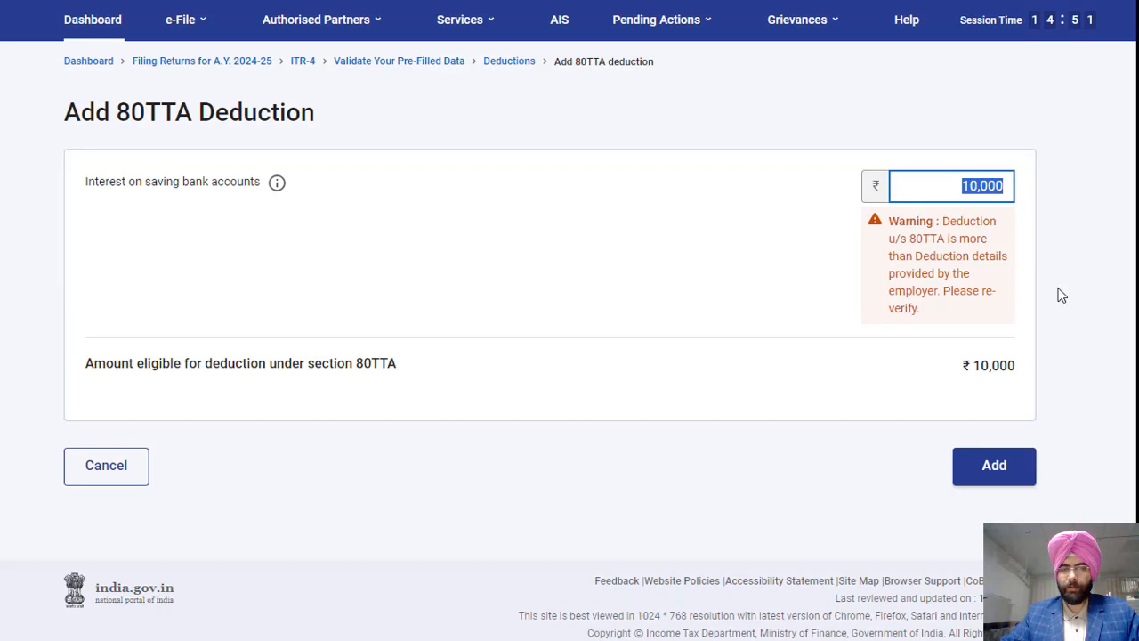
click(1001, 472)
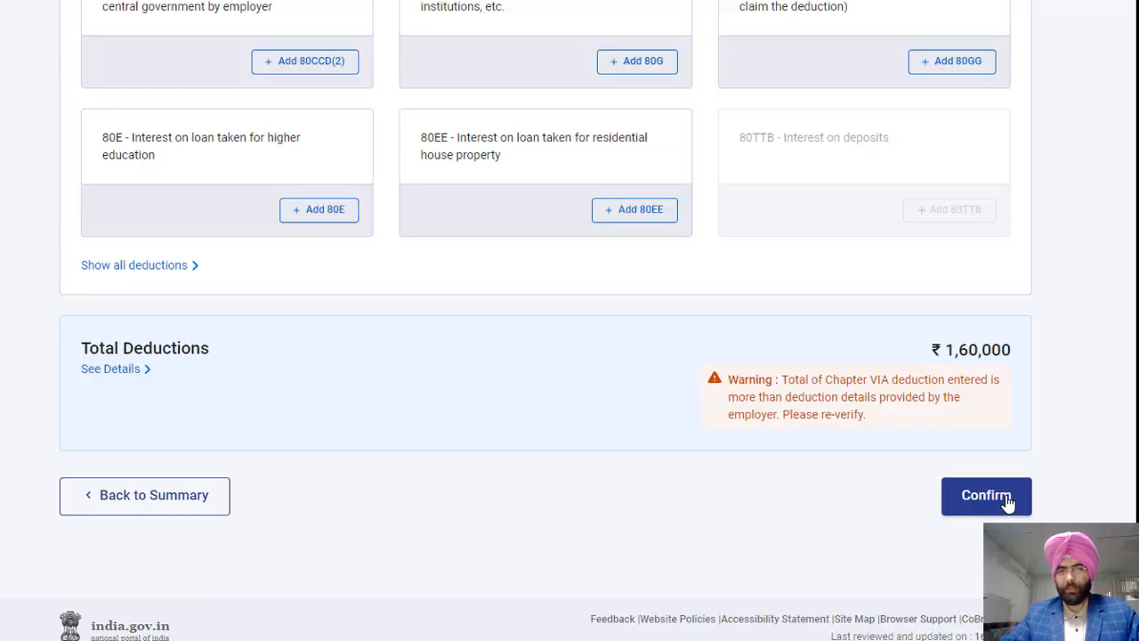
click(1009, 503)
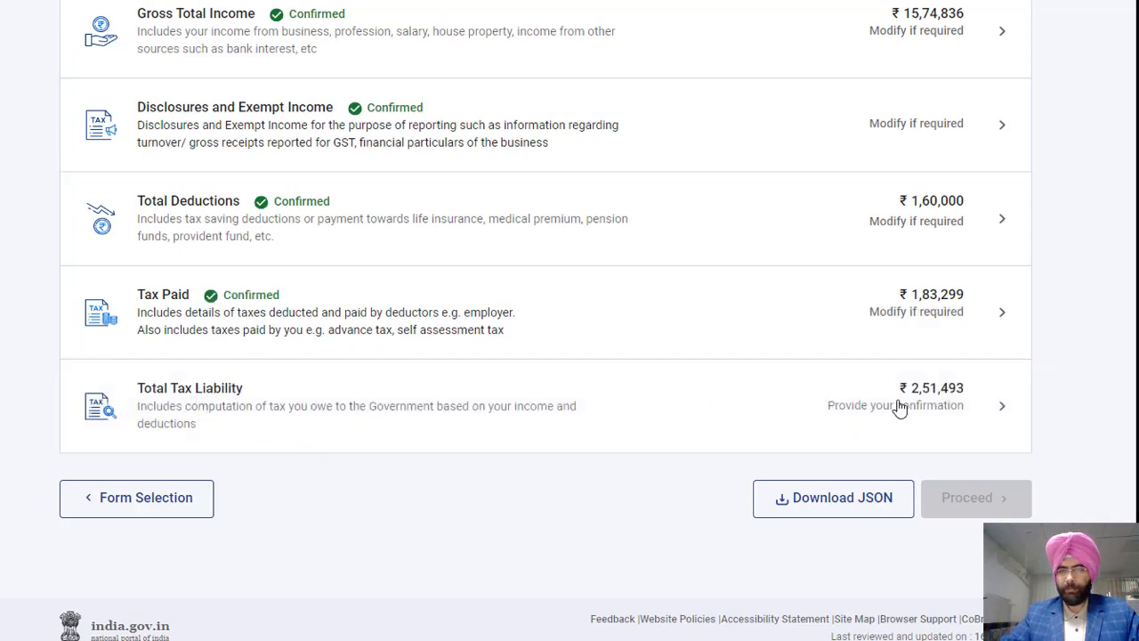
Confirm the Total Tax Liability after reviewing its slab-wise calculation and interest, and proceed to the Amount Payable summary.
click(901, 407)
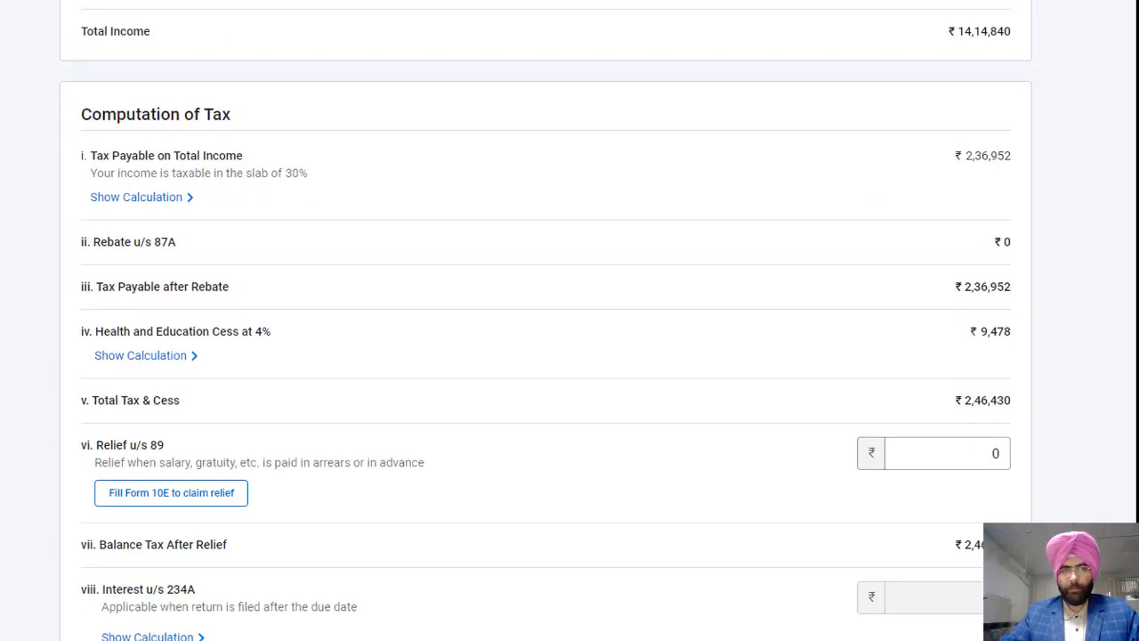
click(151, 197)
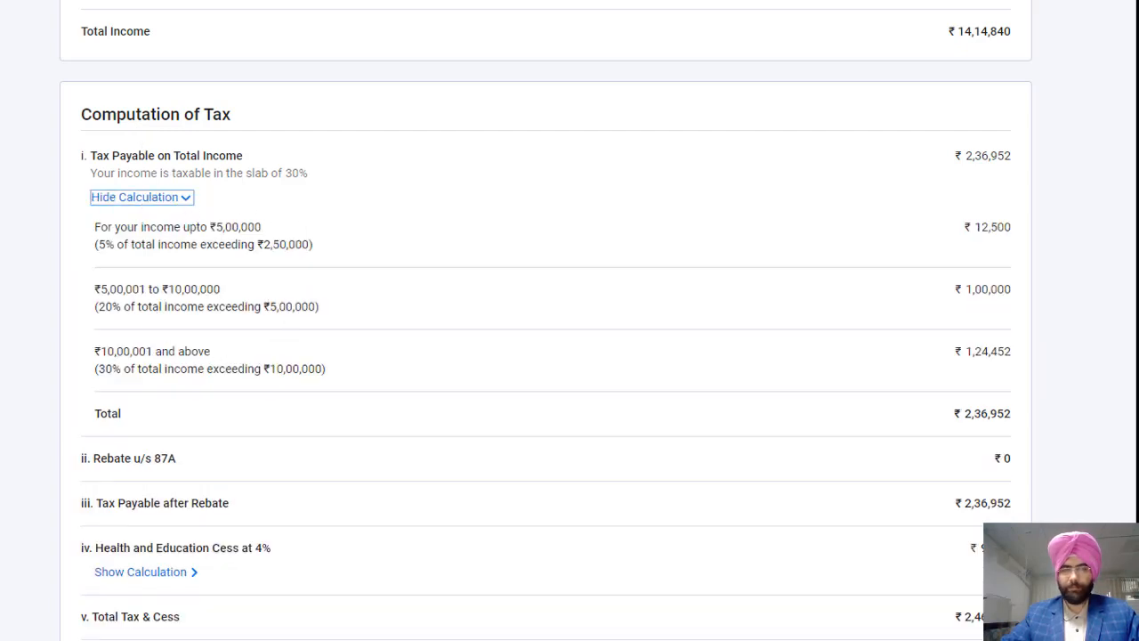
scroll(570, 320, down, 1)
scroll(545, 321, down, 4)
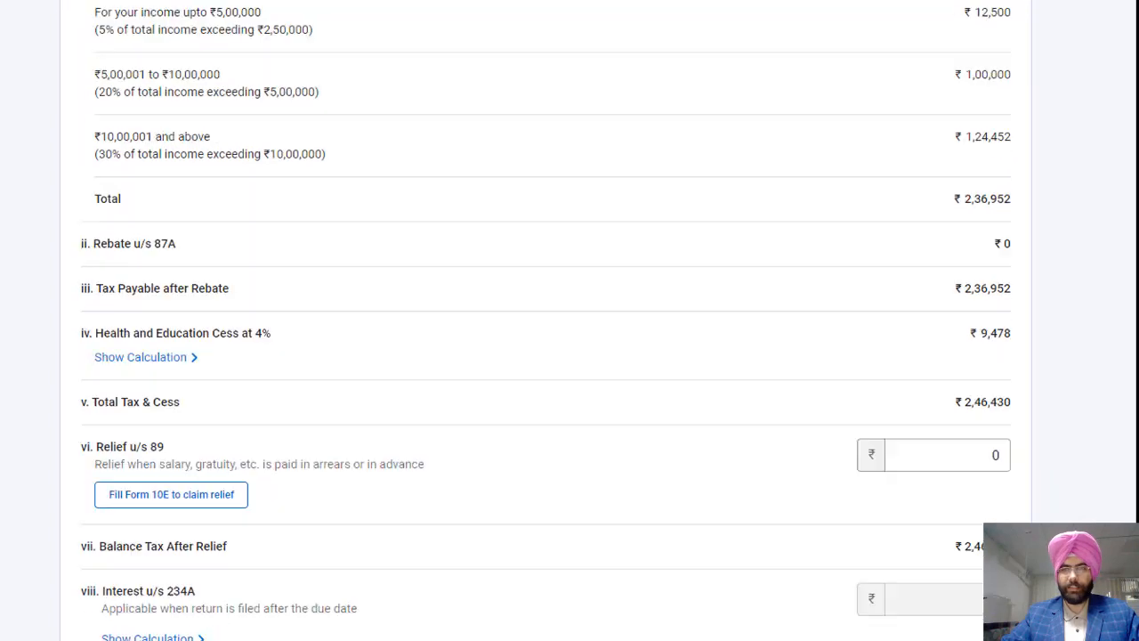
scroll(545, 321, down, 2)
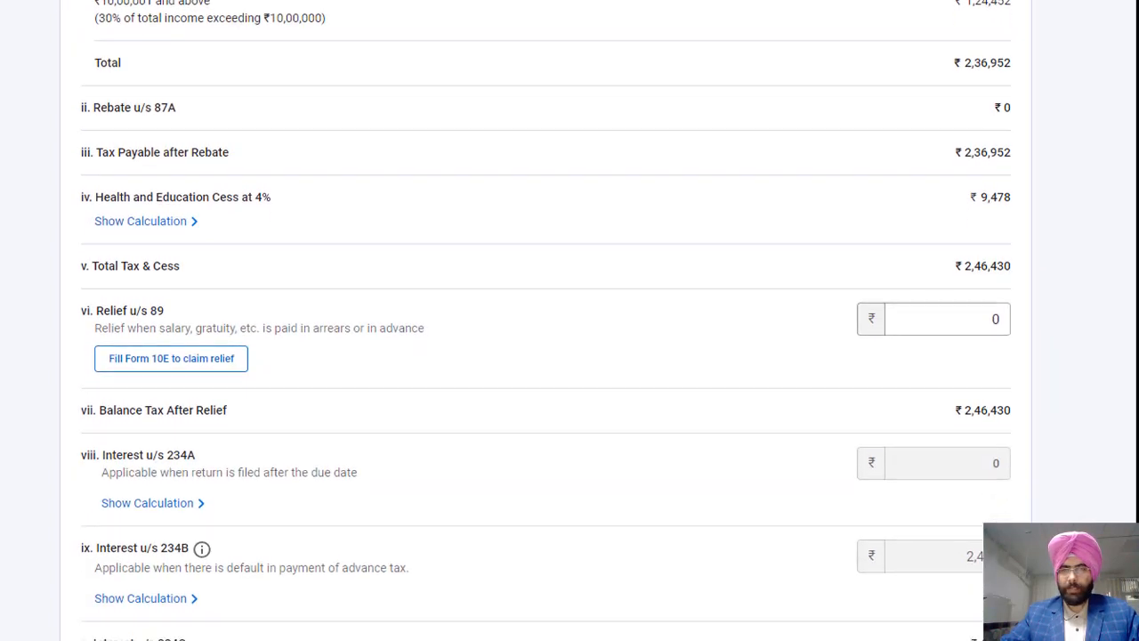
scroll(546, 321, down, 5)
scroll(964, 498, down, 2)
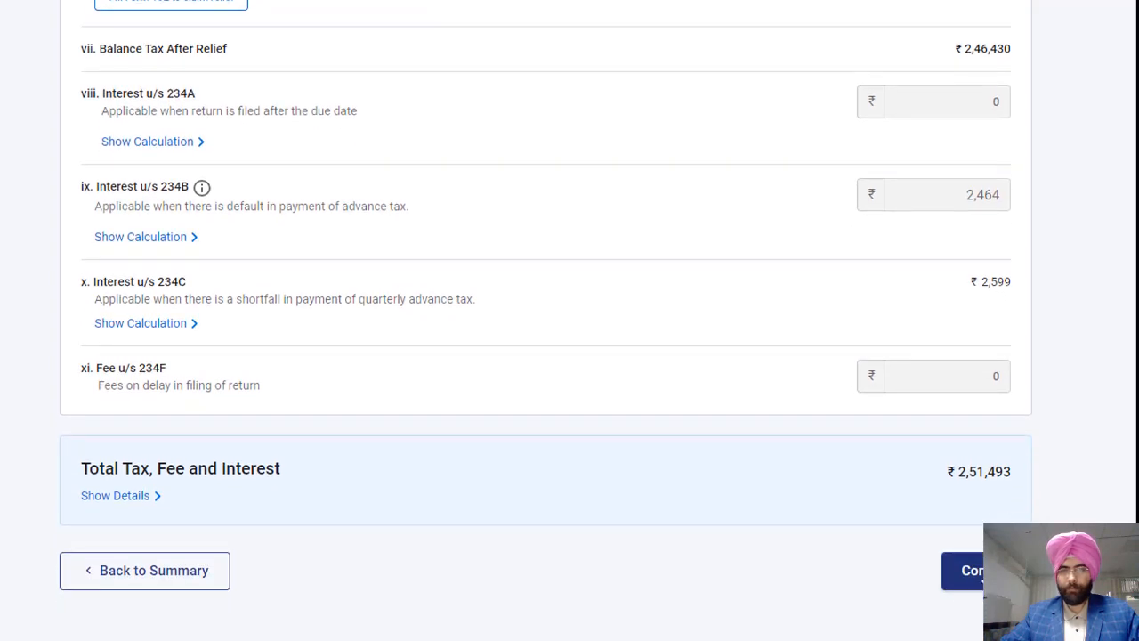
click(982, 579)
click(975, 502)
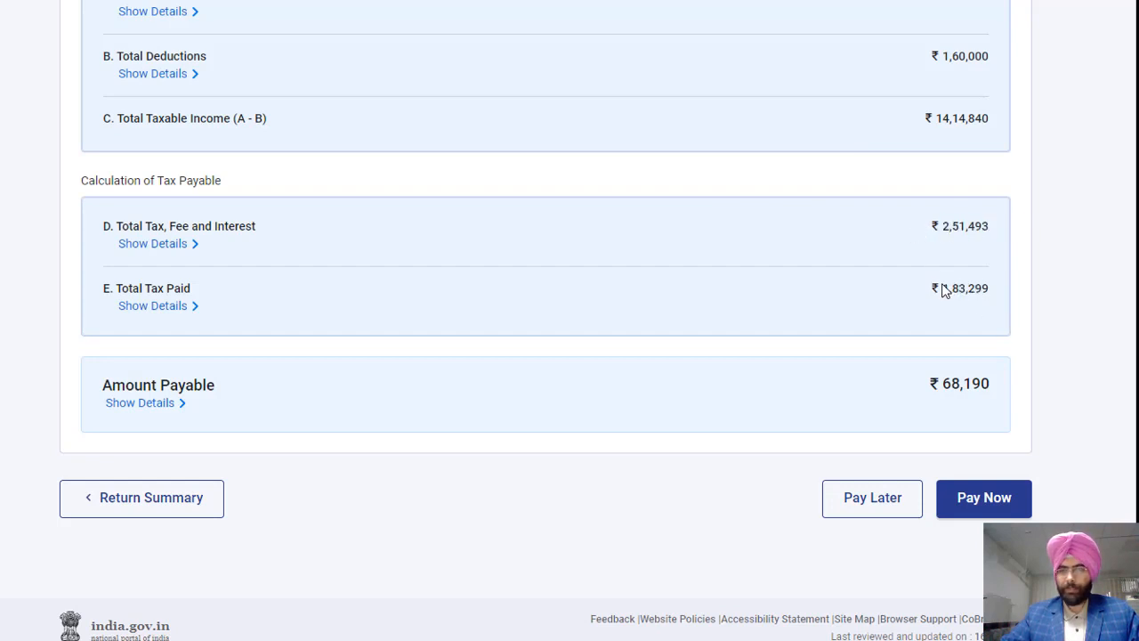
drag(939, 384, 1006, 389)
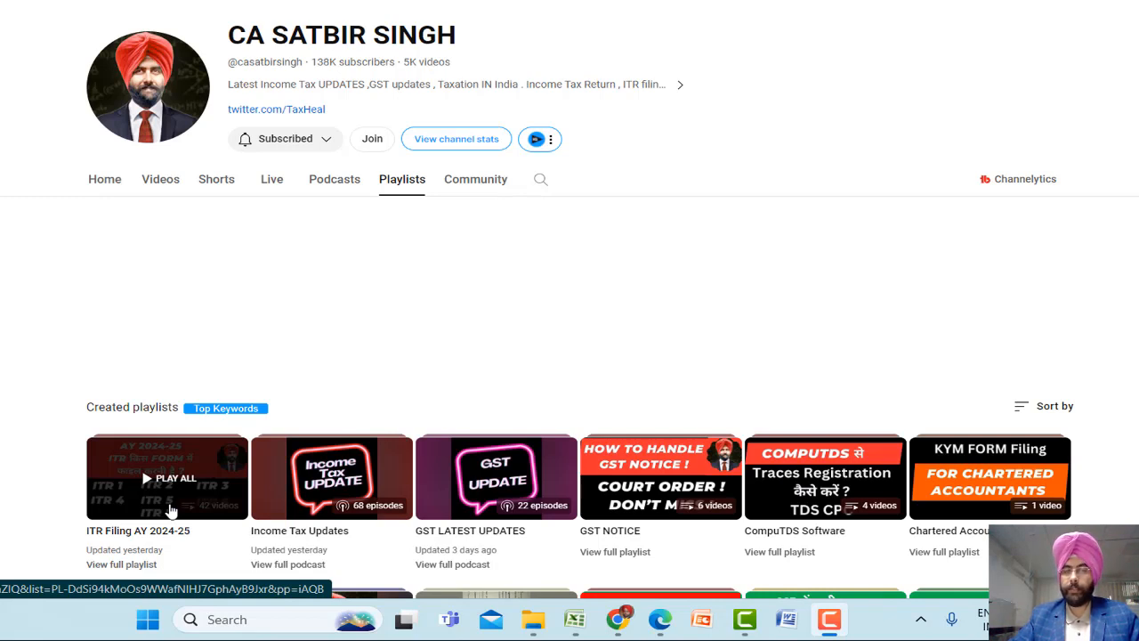
Browse the latest uploads in the YouTube channel's video list, covering income tax, ITR filing and GST topics.
click(162, 183)
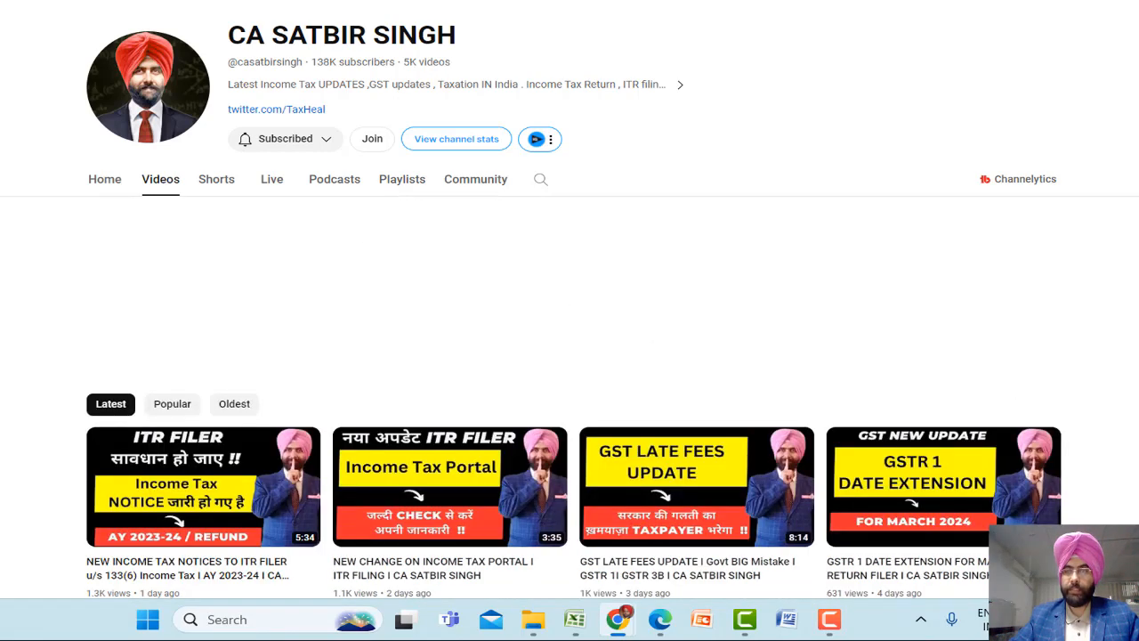
scroll(569, 356, down, 3)
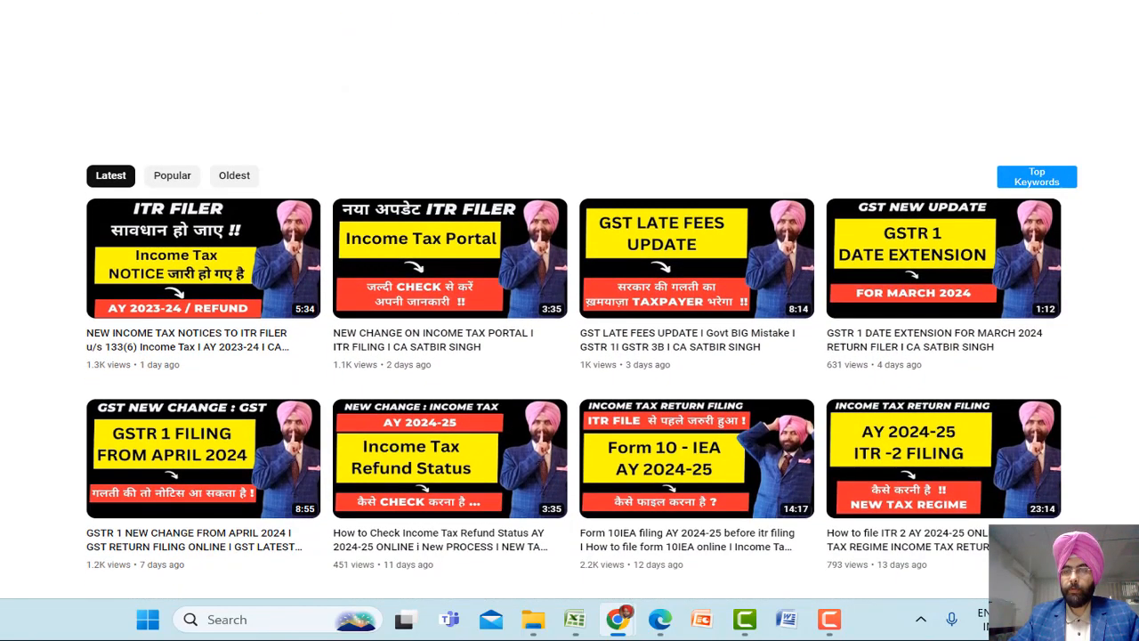
scroll(569, 356, down, 1)
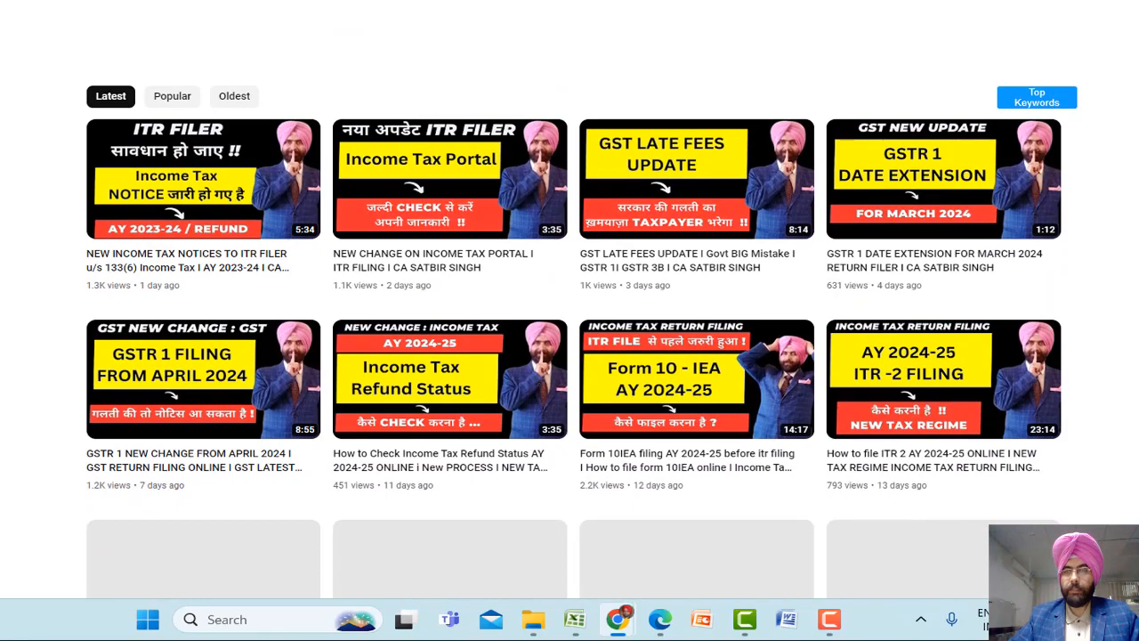
scroll(570, 356, down, 2)
scroll(569, 356, down, 1)
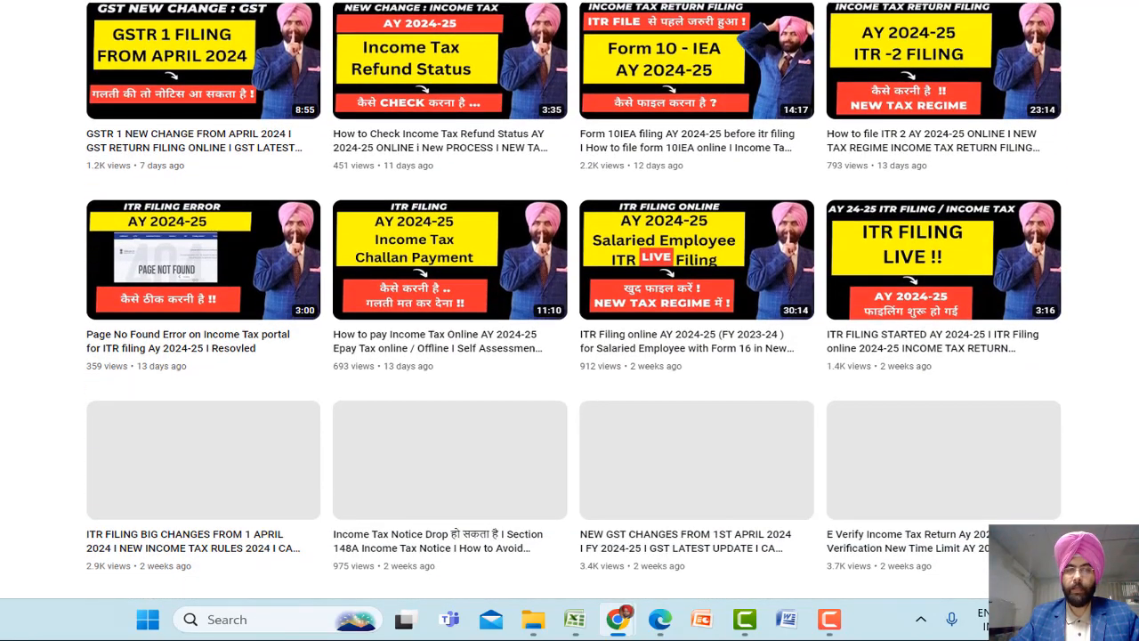
scroll(570, 299, down, 1)
scroll(570, 299, down, 1)
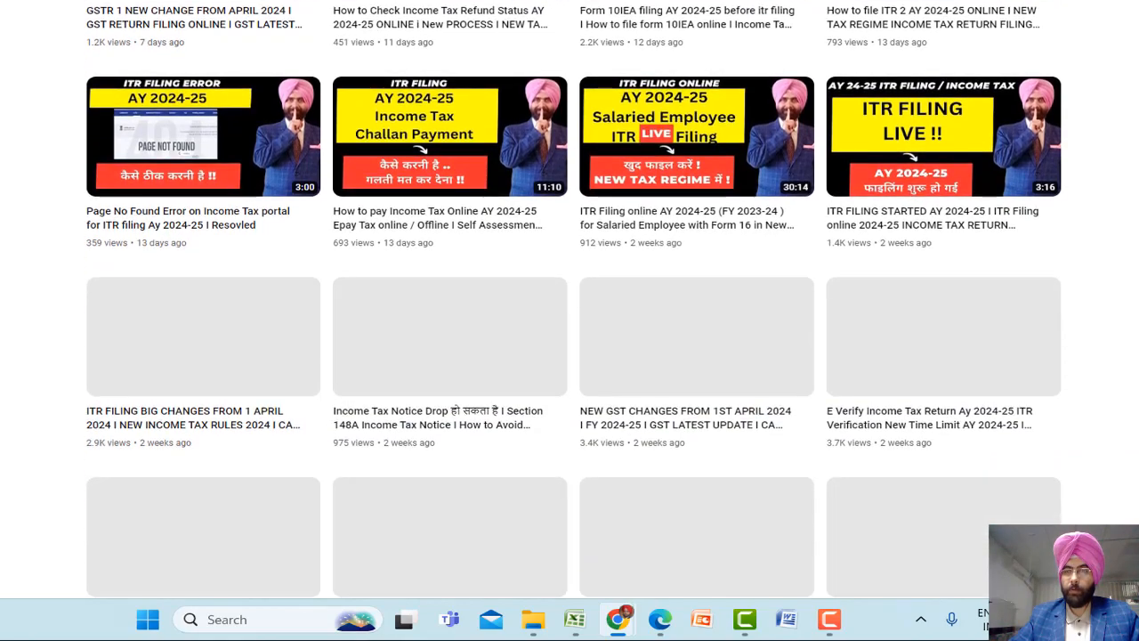
scroll(569, 300, down, 1)
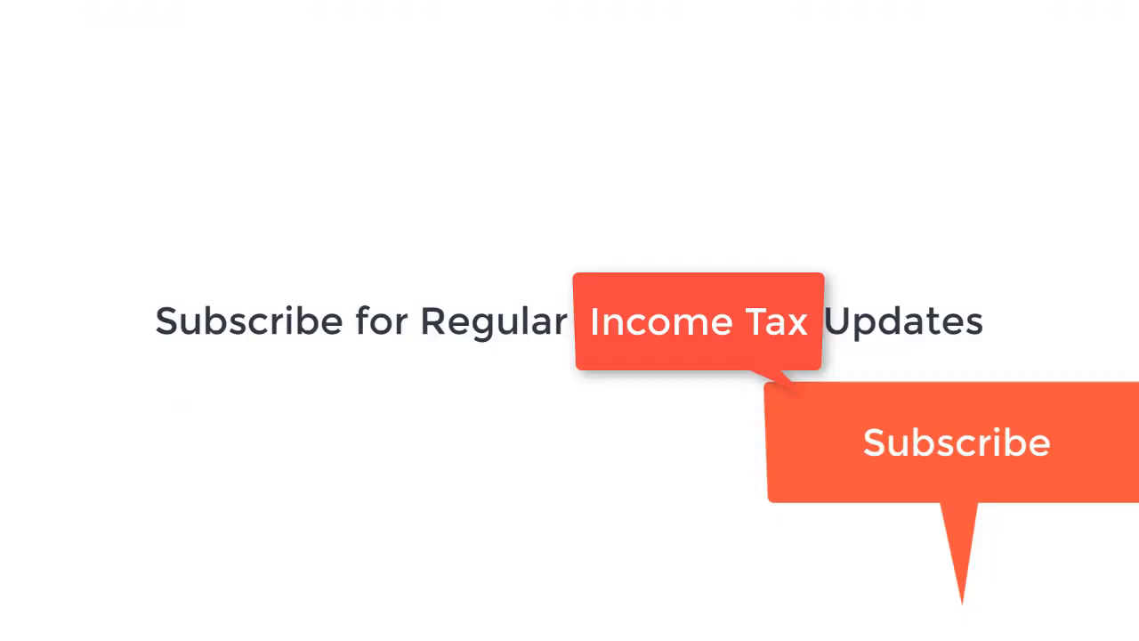